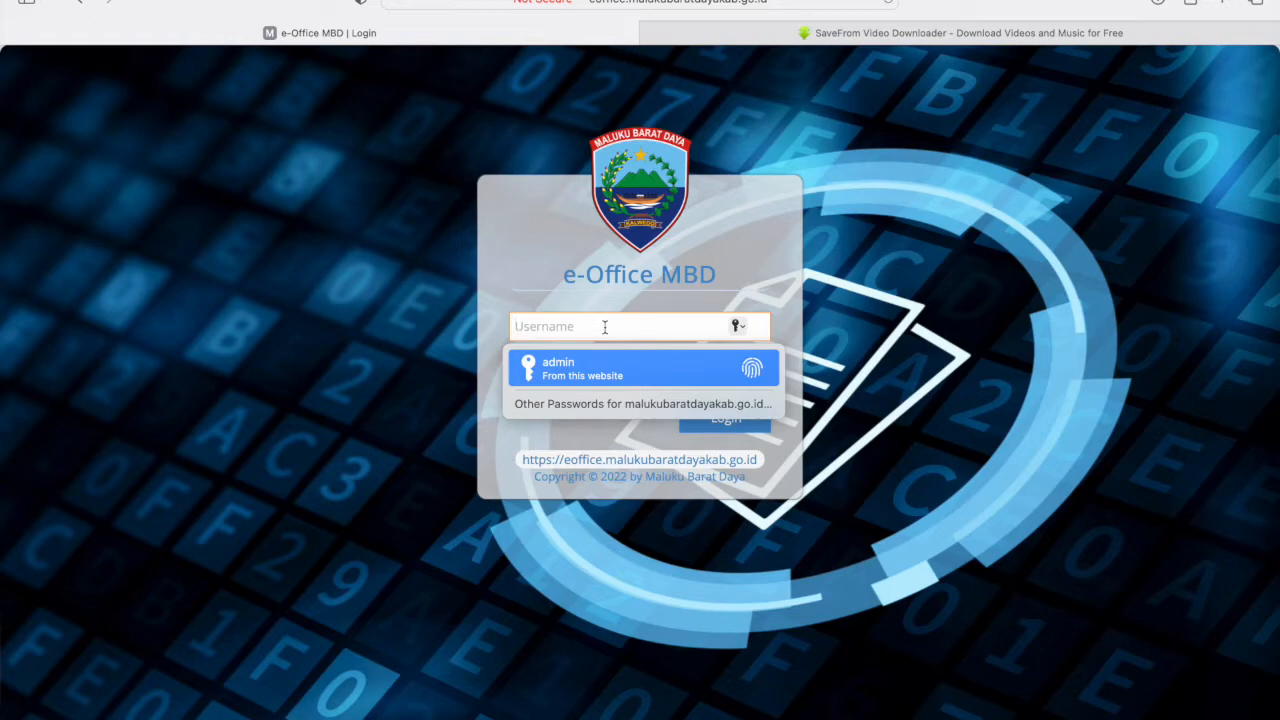
- Sign in as administrator using the saved AutoFill login to reach the Beranda dashboard
{"action": "left_click", "coordinate": [603, 368]}
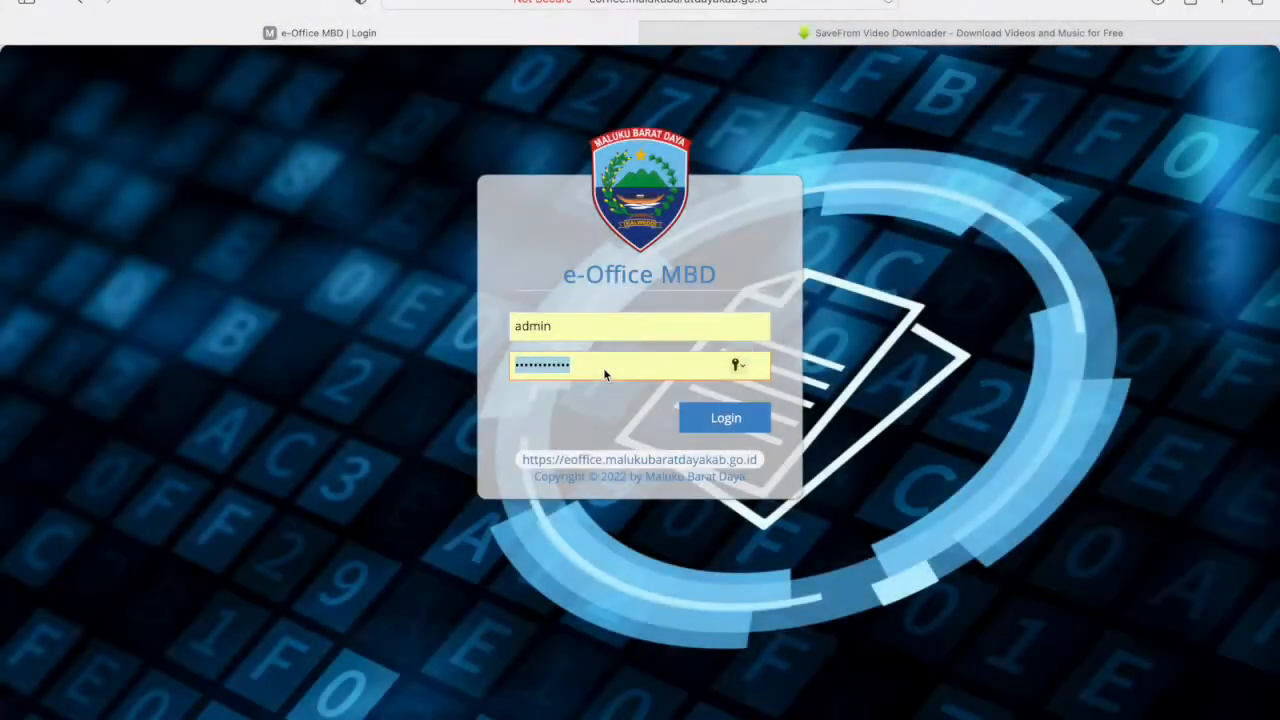
{"action": "left_click", "coordinate": [726, 422]}
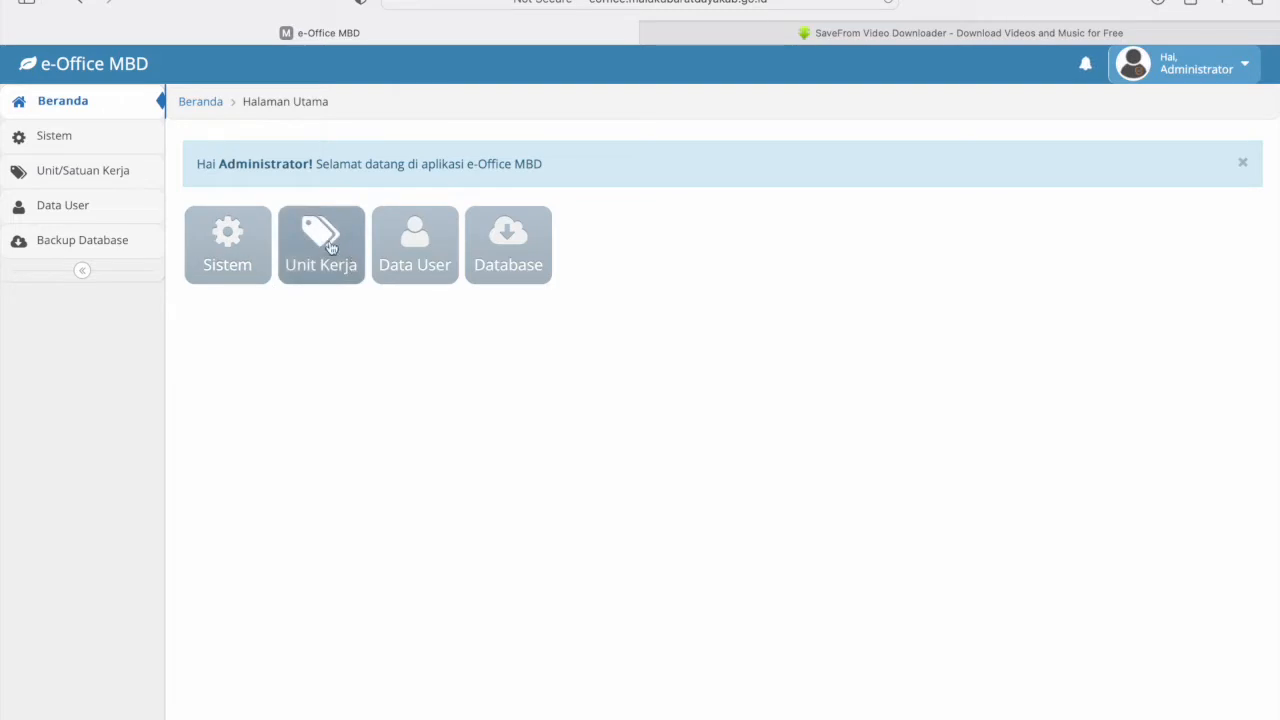
- Request a new database backup from the Database page and return home
{"action": "left_click", "coordinate": [514, 251]}
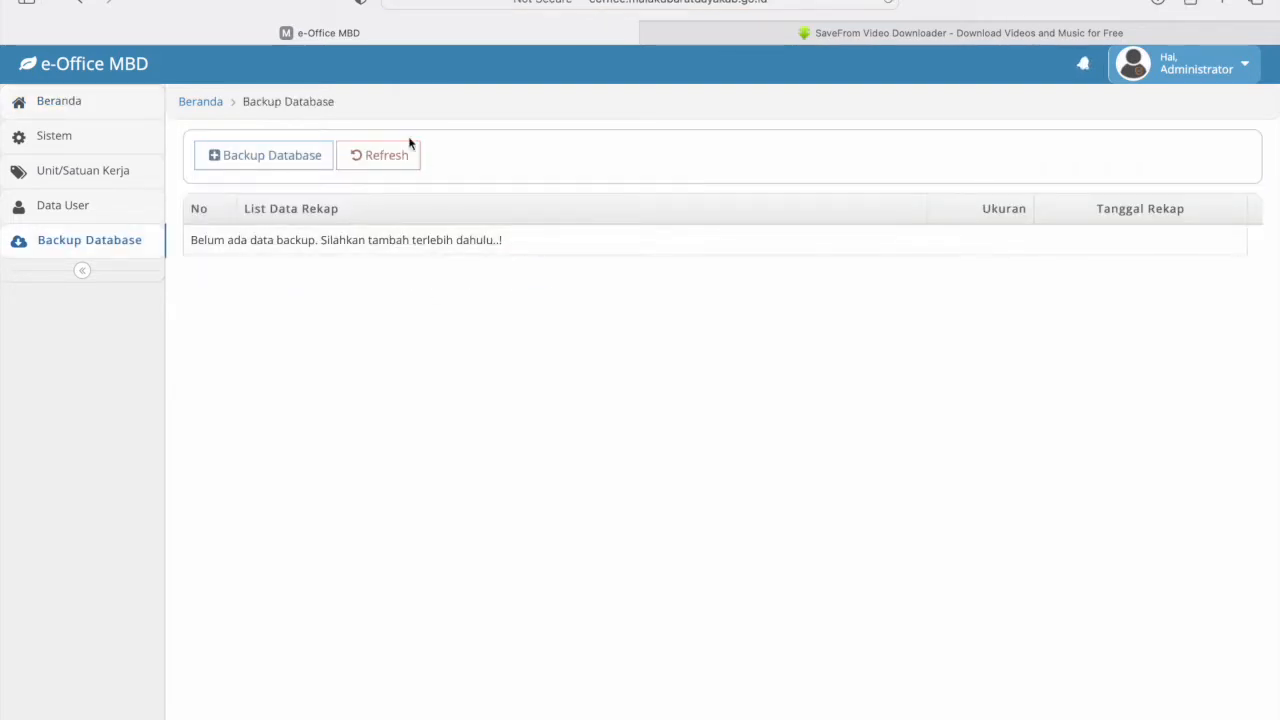
{"action": "left_click", "coordinate": [272, 168]}
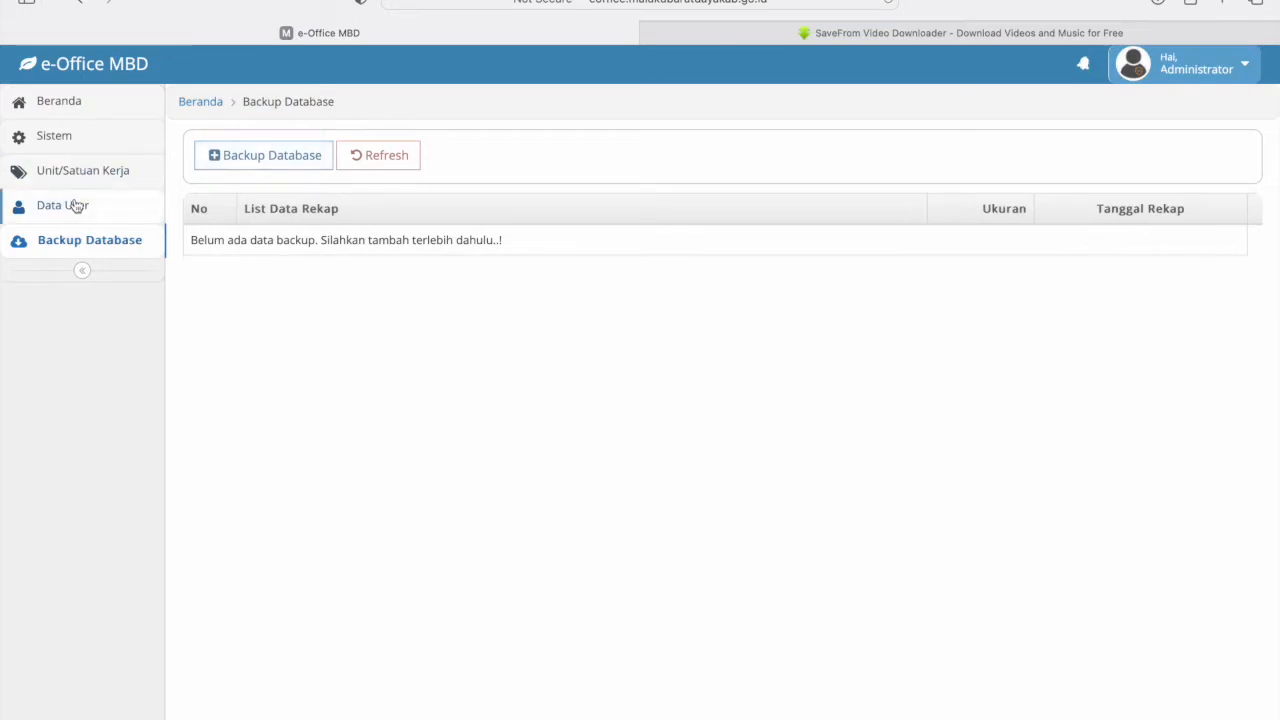
{"action": "left_click", "coordinate": [46, 100]}
- Browse the 18-record Data User list, then go back to Beranda
{"action": "left_click", "coordinate": [452, 276]}
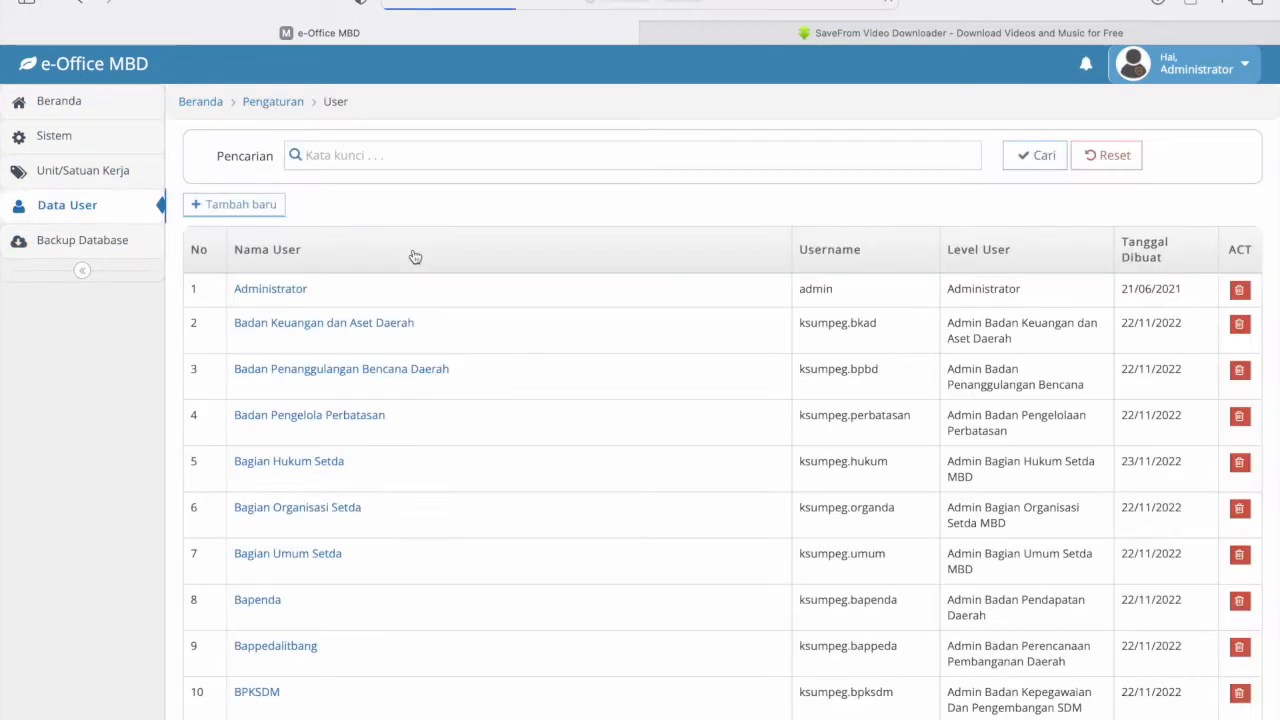
{"action": "scroll", "coordinate": [356, 475], "scroll_direction": "down", "scroll_amount": 3}
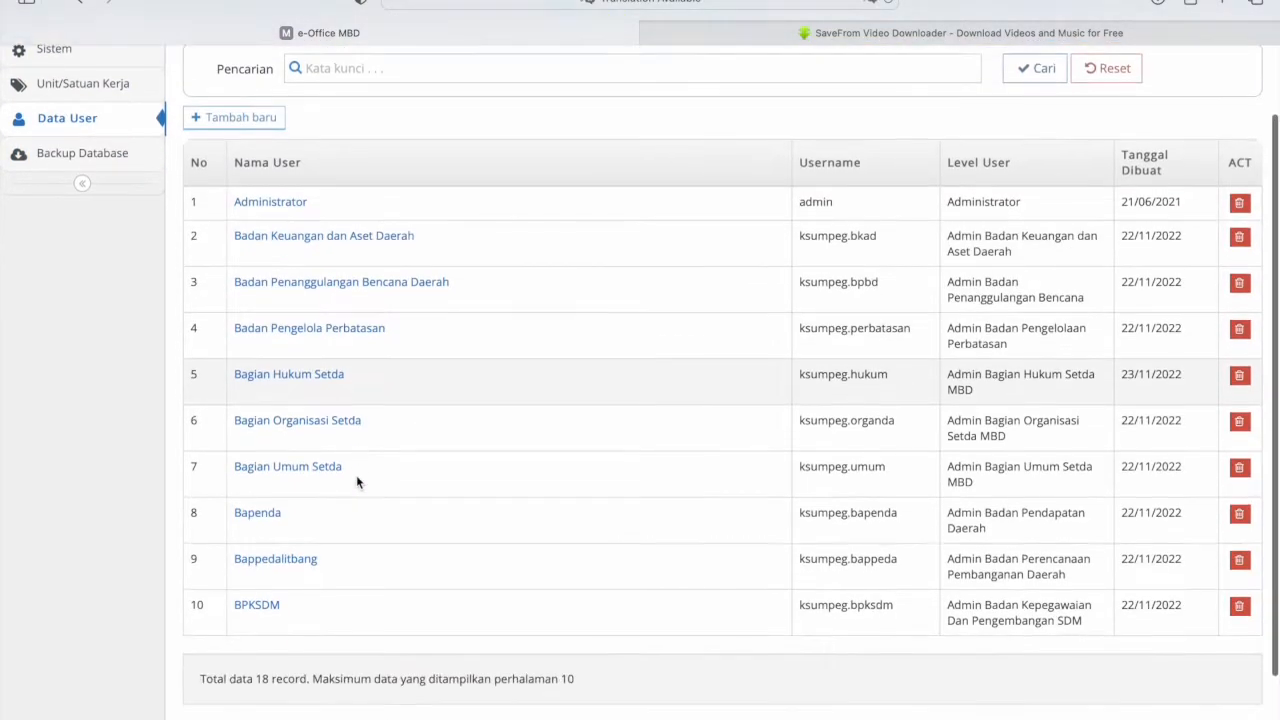
{"action": "scroll", "coordinate": [356, 475], "scroll_direction": "up", "scroll_amount": 3}
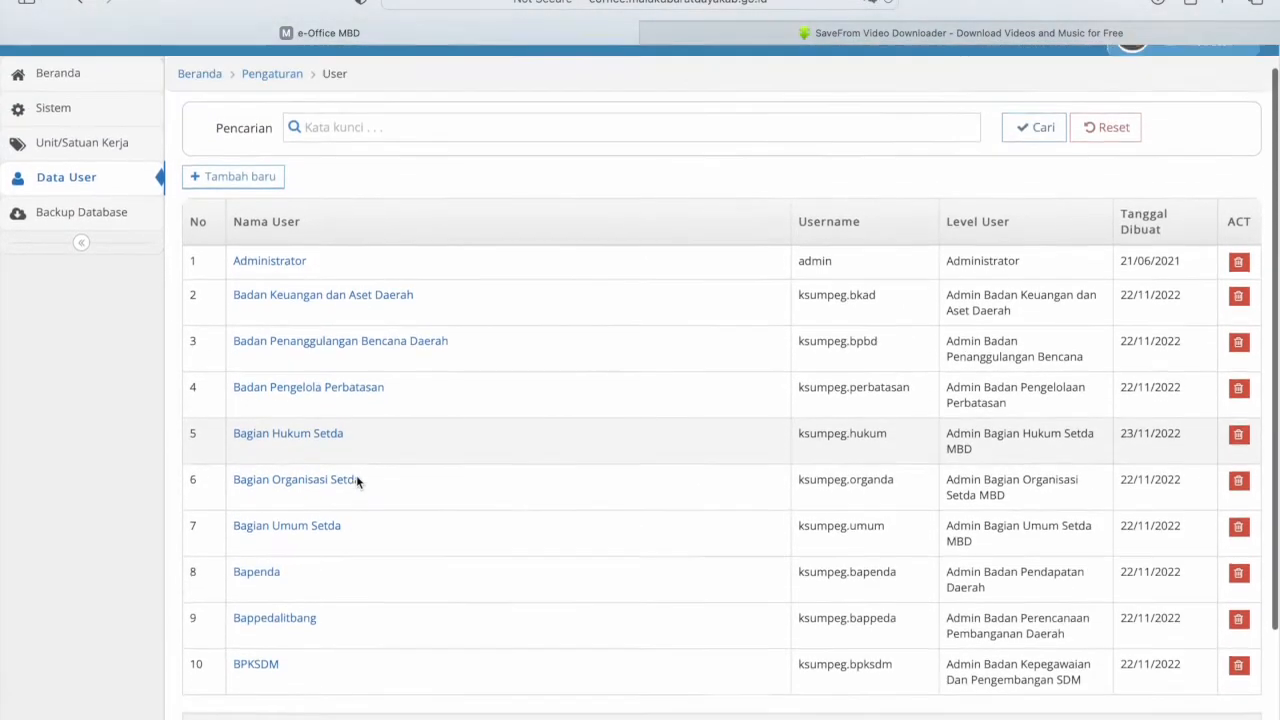
{"action": "scroll", "coordinate": [357, 481], "scroll_direction": "up", "scroll_amount": 1}
{"action": "left_click", "coordinate": [48, 101]}
- Review the 58-record Unit Kerja list, then open the Sistem settings
{"action": "left_click", "coordinate": [316, 245]}
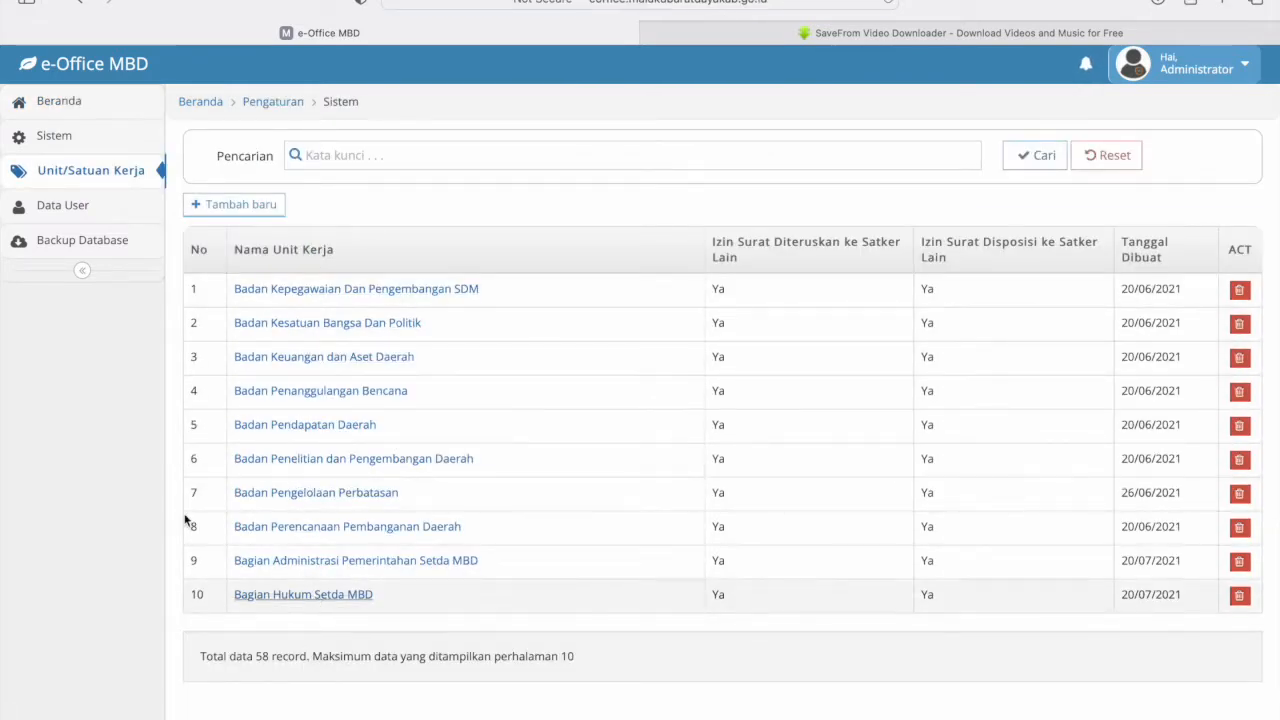
{"action": "left_click", "coordinate": [48, 104]}
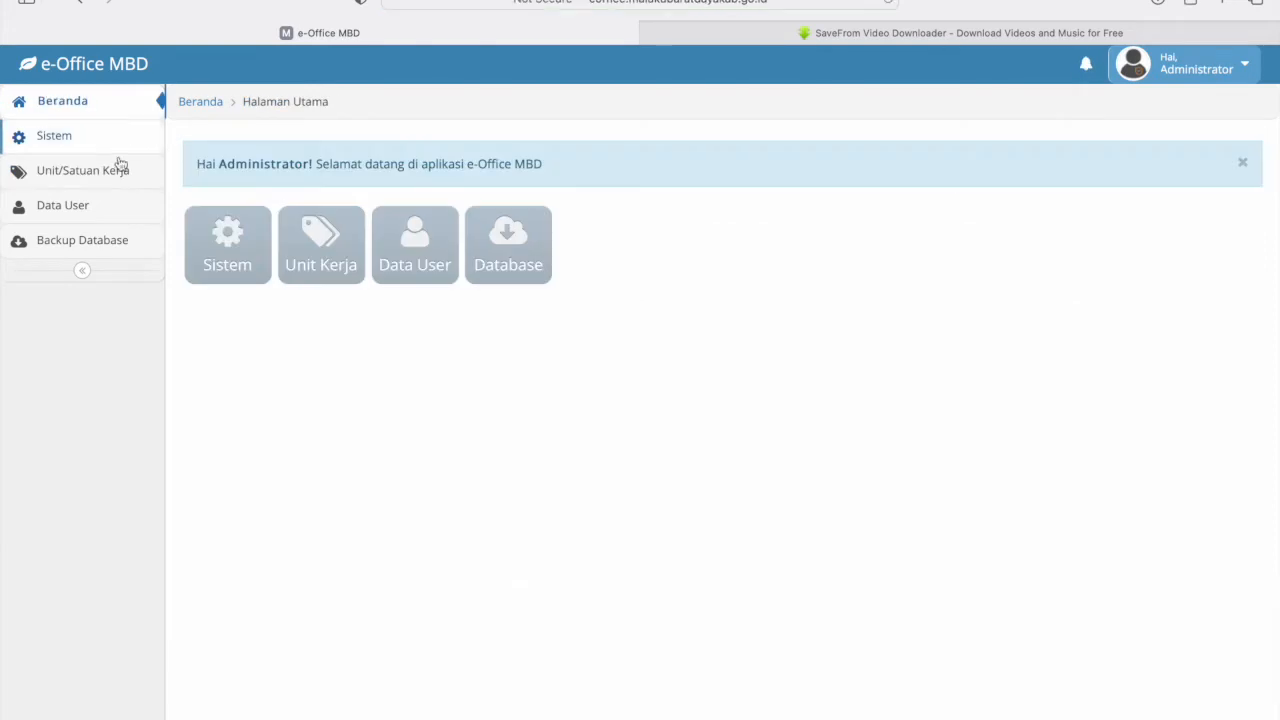
{"action": "left_click", "coordinate": [206, 250]}
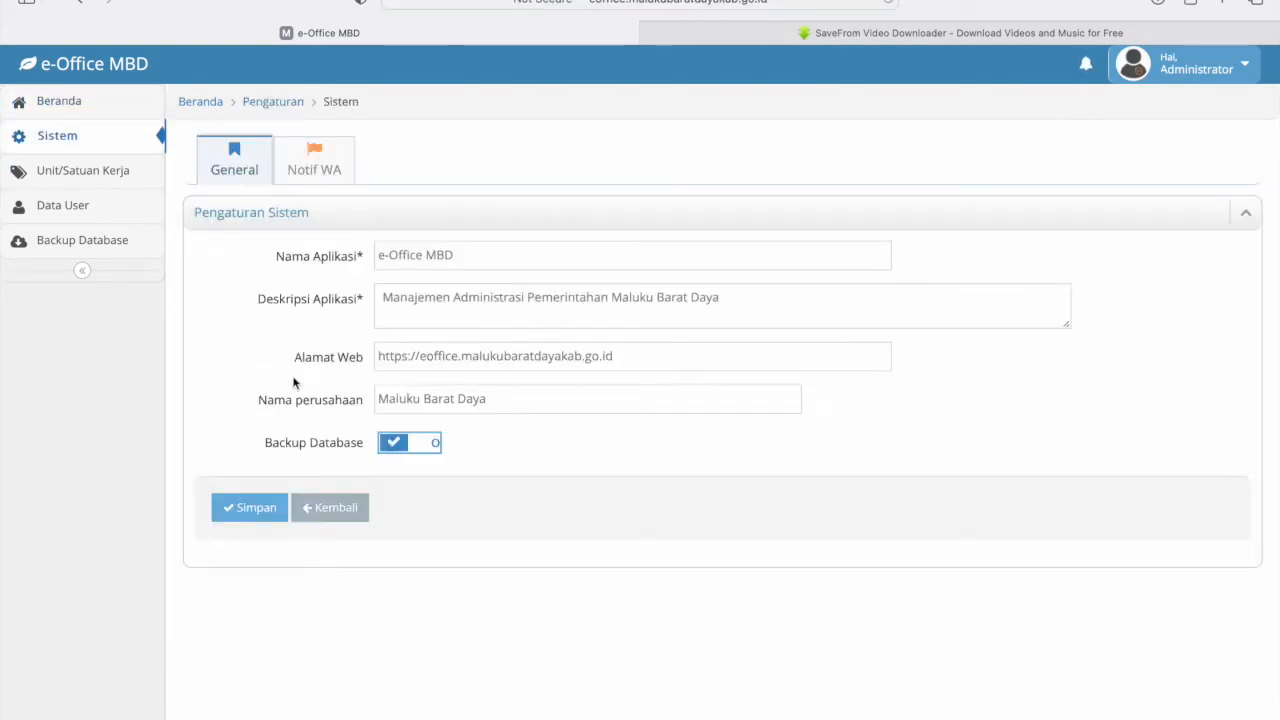
- Show the Notif WA tab and review the API Token, Nomor Tujuan and Isi Pesan fields
{"action": "left_click", "coordinate": [314, 165]}
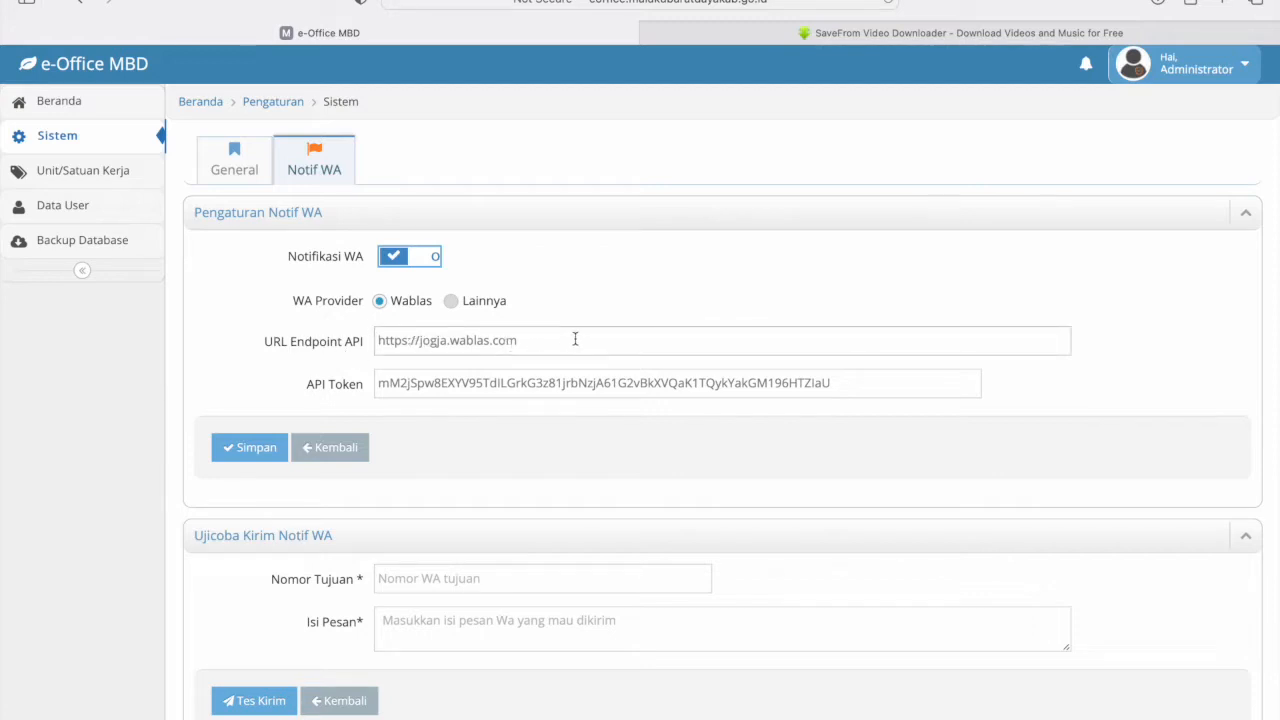
{"action": "left_click", "coordinate": [829, 383]}
{"action": "scroll", "coordinate": [838, 385], "scroll_direction": "down", "scroll_amount": 1}
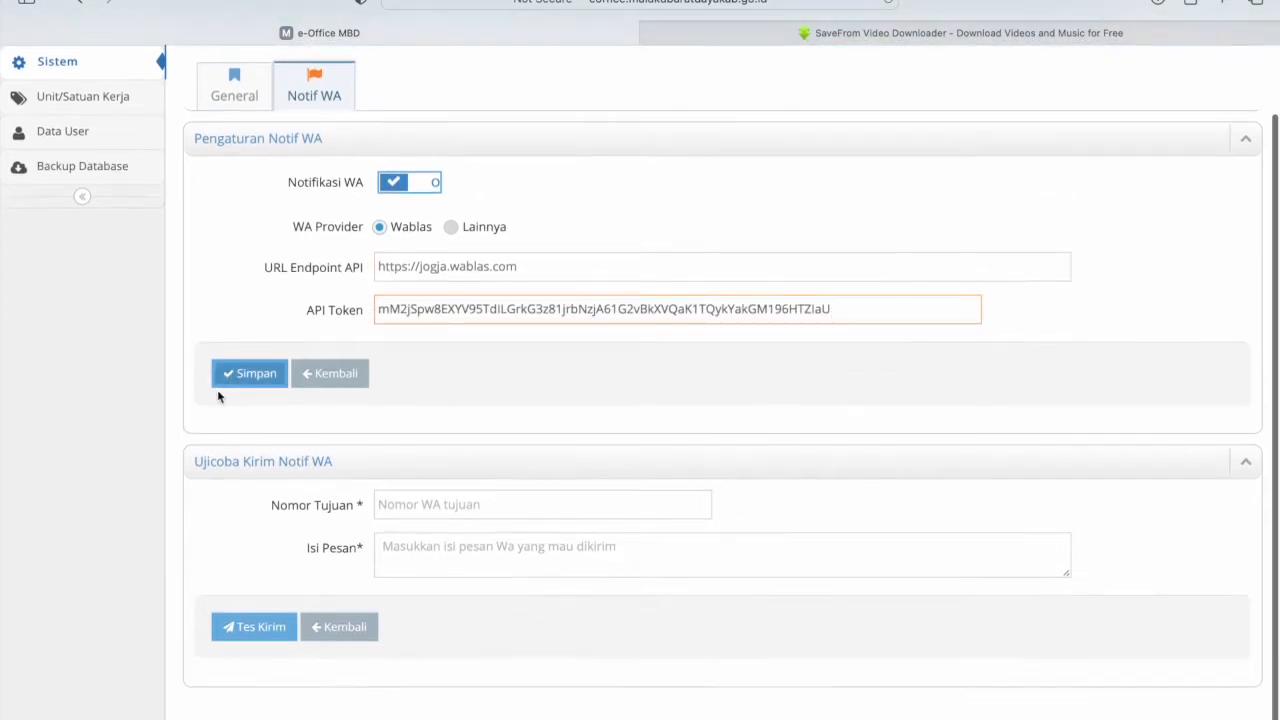
{"action": "left_click", "coordinate": [434, 509]}
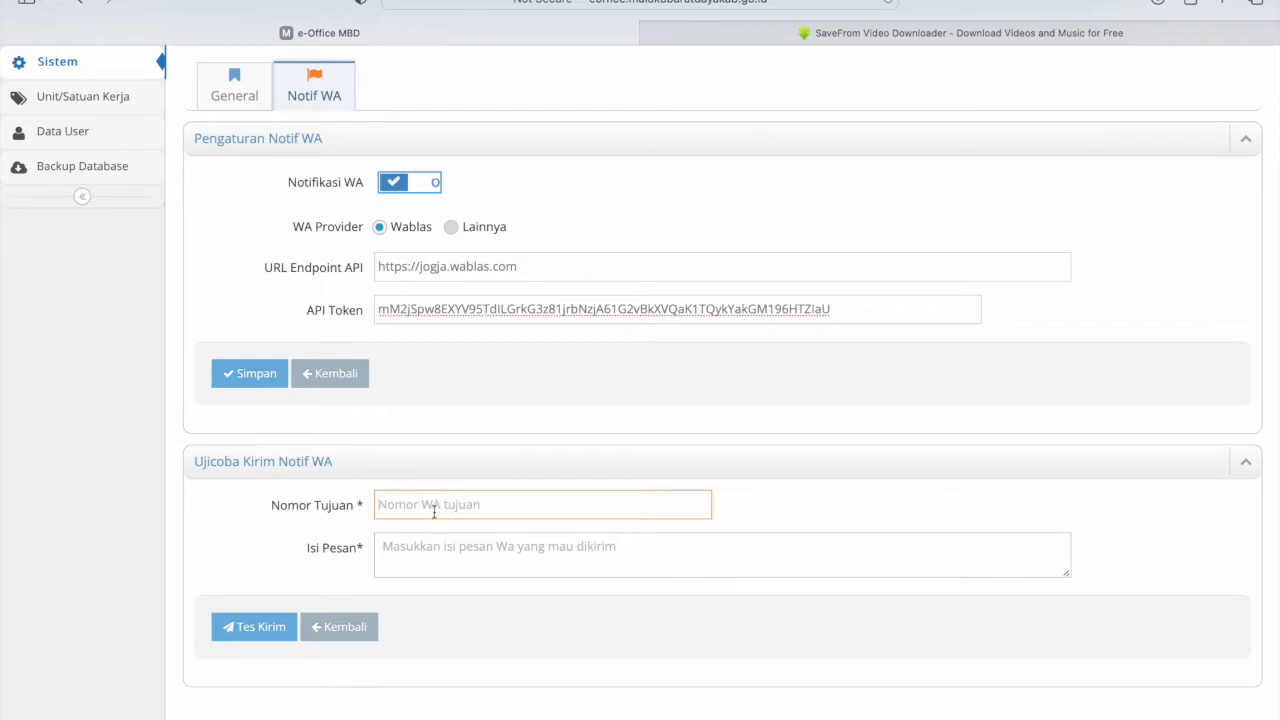
{"action": "left_click", "coordinate": [429, 562]}
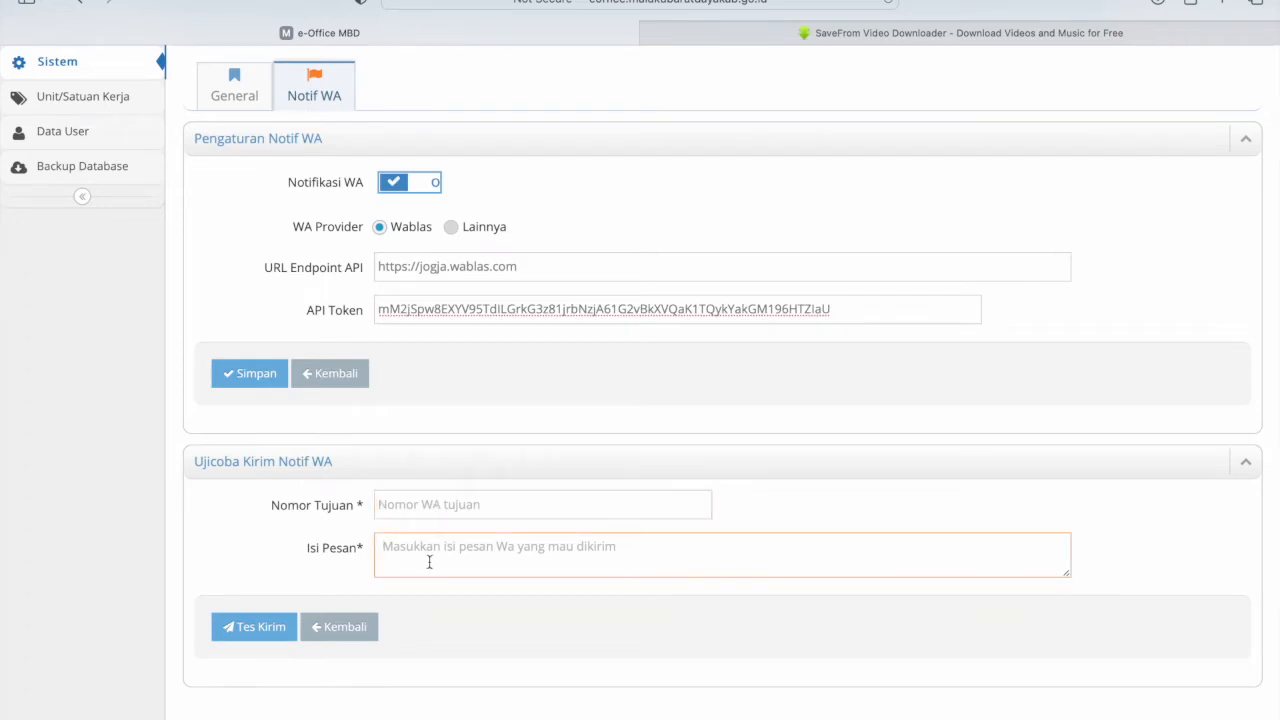
{"action": "scroll", "coordinate": [495, 306], "scroll_direction": "up", "scroll_amount": 2}
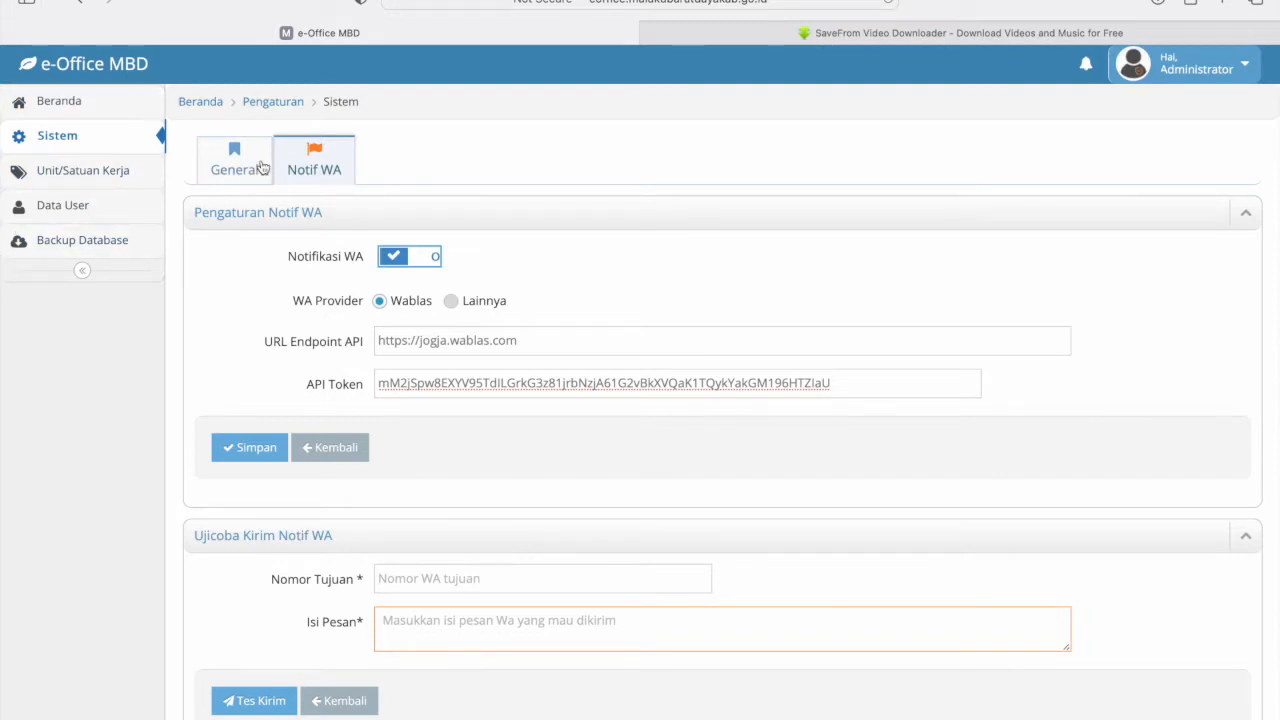
- Log out of the administrator account from the account menu
{"action": "left_click", "coordinate": [50, 103]}
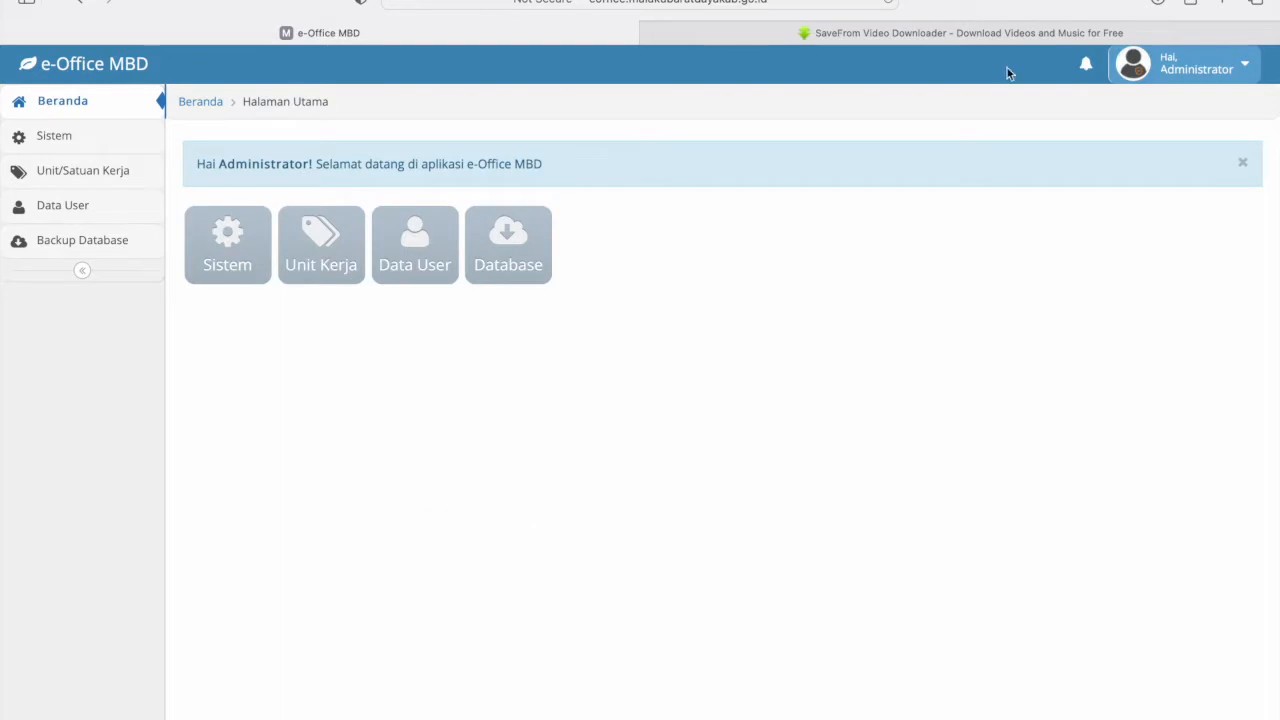
{"action": "left_click", "coordinate": [1237, 66]}
{"action": "left_click", "coordinate": [1174, 141]}
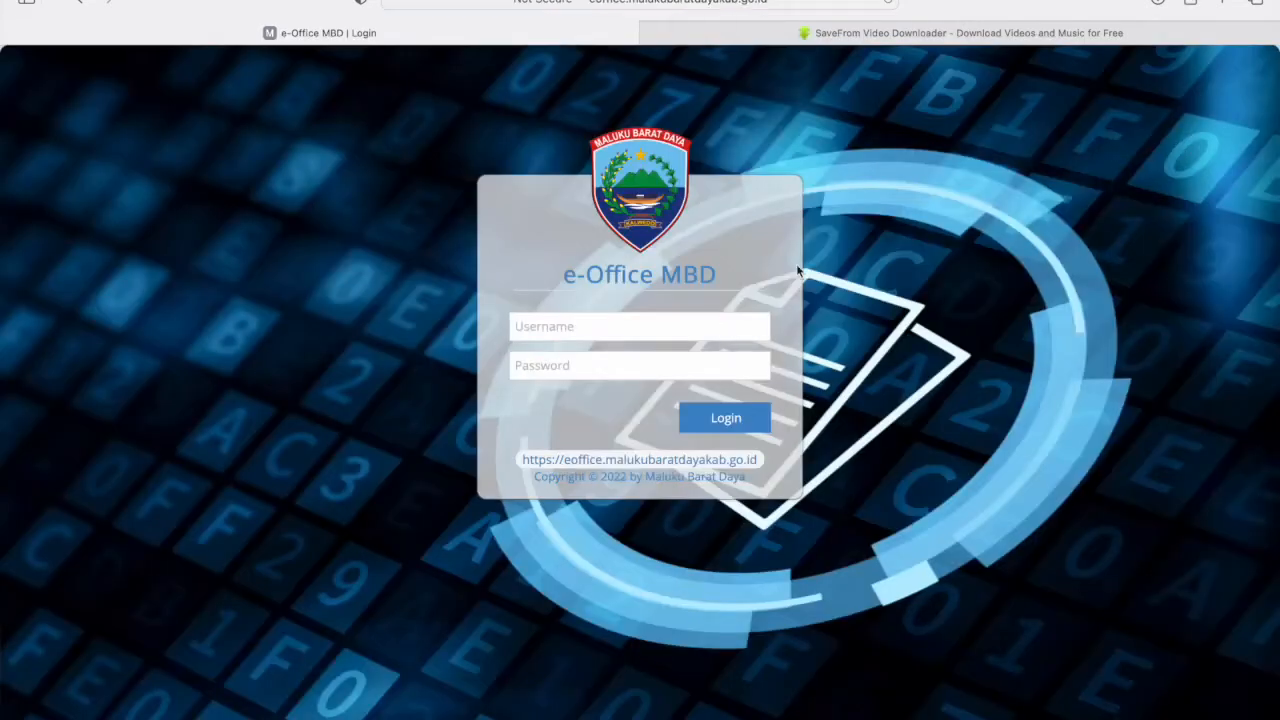
- Attempt a login with the other saved account's credentials
{"action": "left_click", "coordinate": [617, 330]}
{"action": "type", "text": "k"}
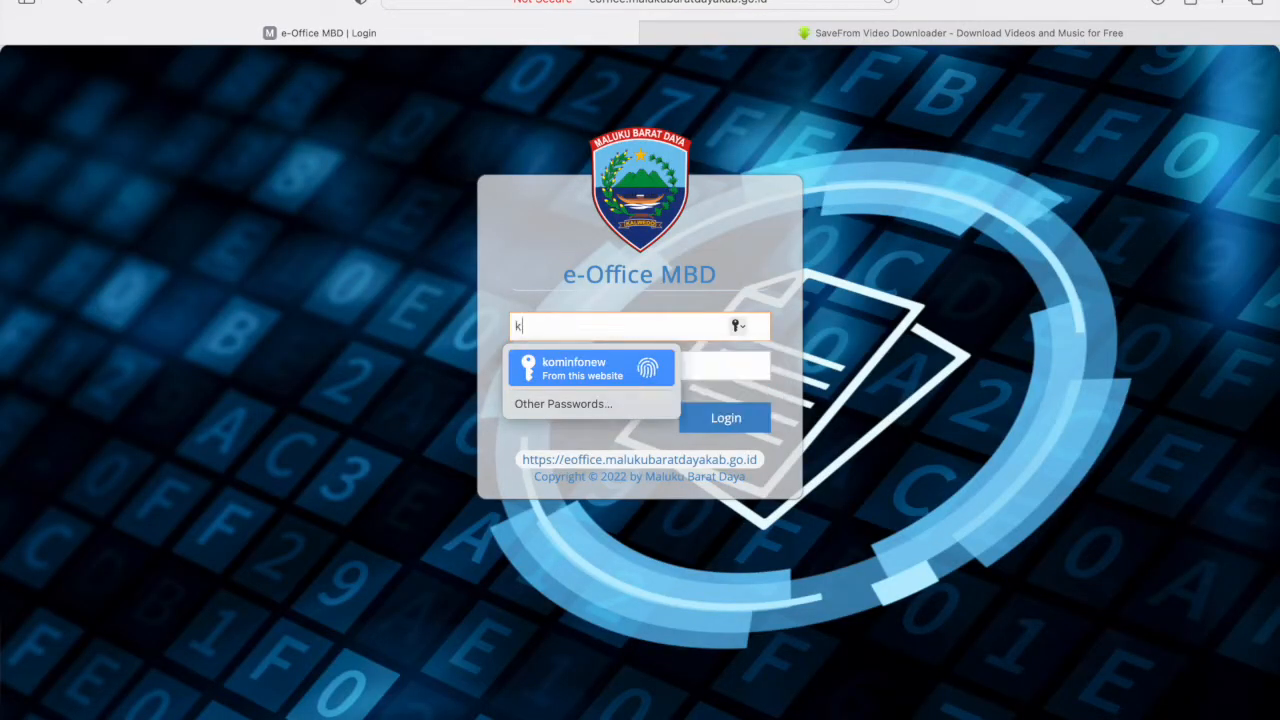
{"action": "left_click", "coordinate": [620, 370]}
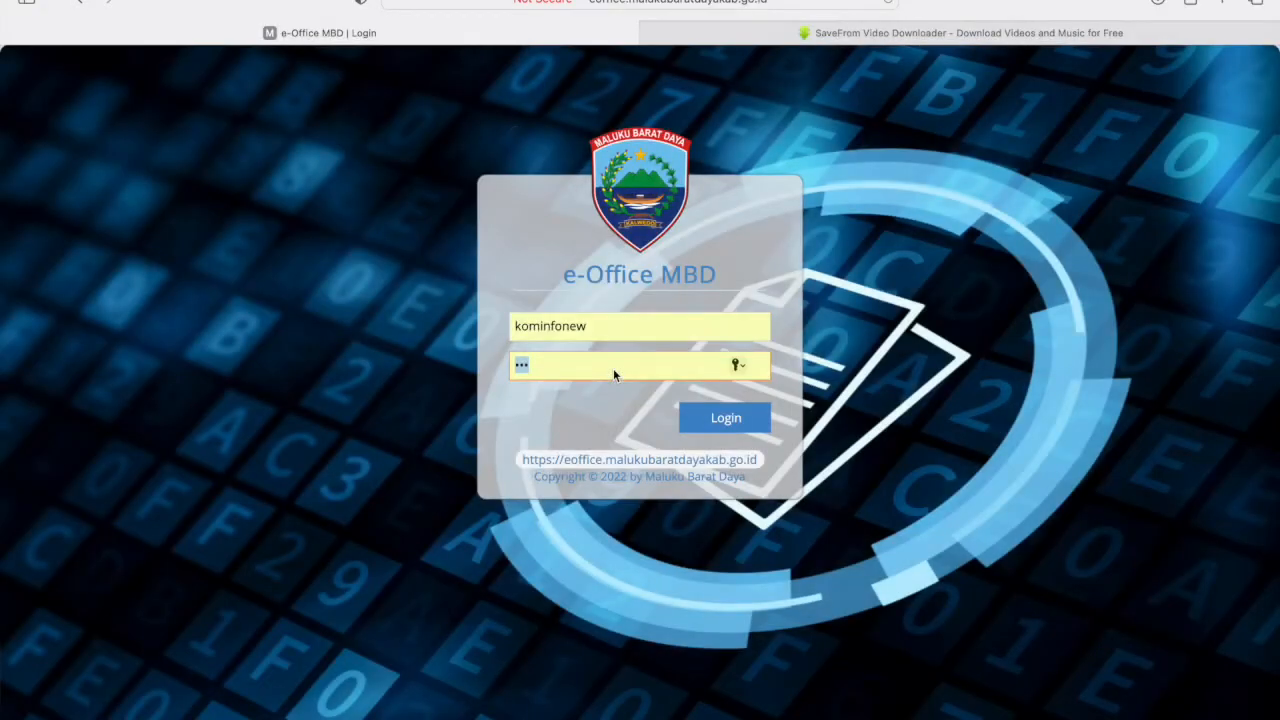
{"action": "left_click", "coordinate": [724, 418]}
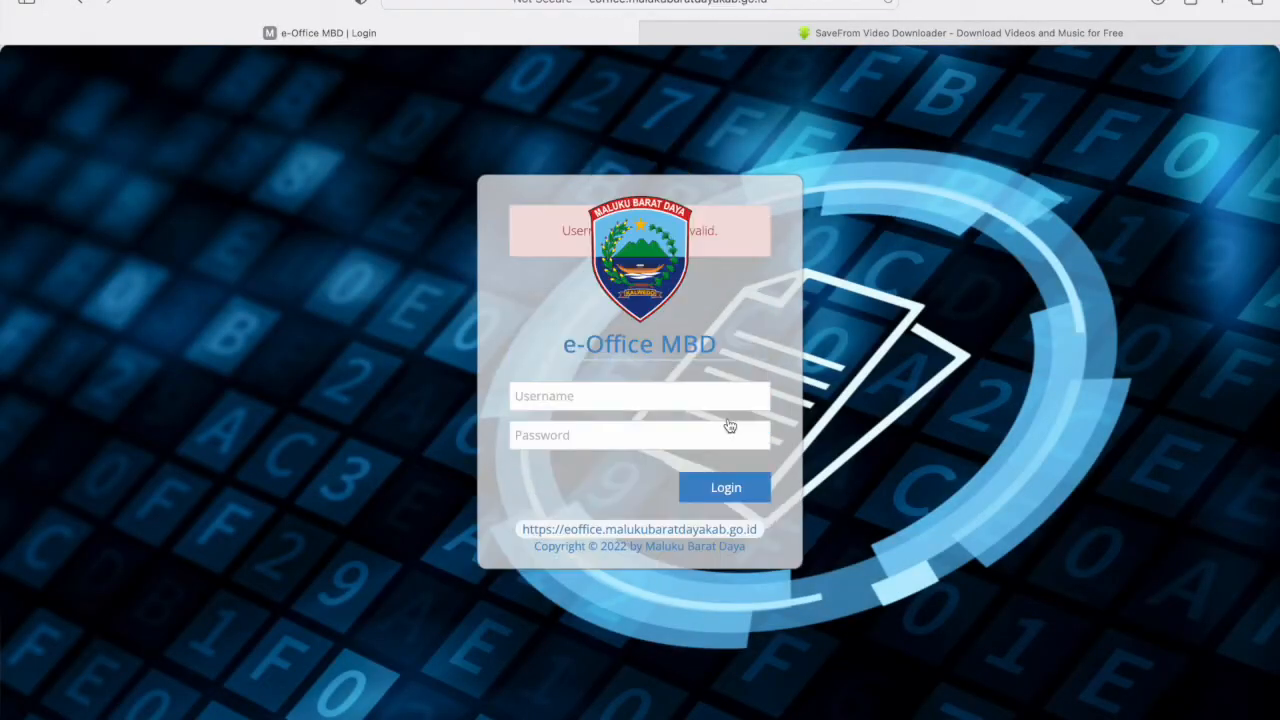
- Retry login with a typed username and password after dismissing fingerprint autofill prompts
{"action": "left_click", "coordinate": [633, 397]}
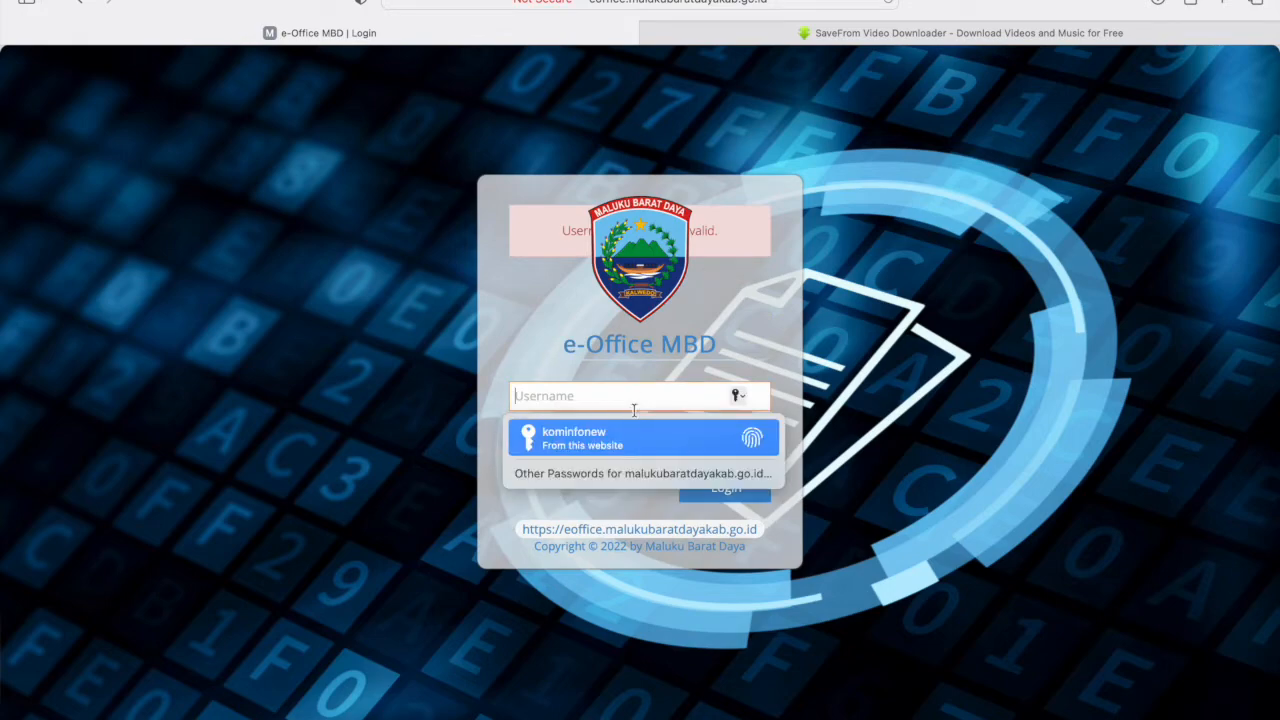
{"action": "left_click", "coordinate": [629, 440]}
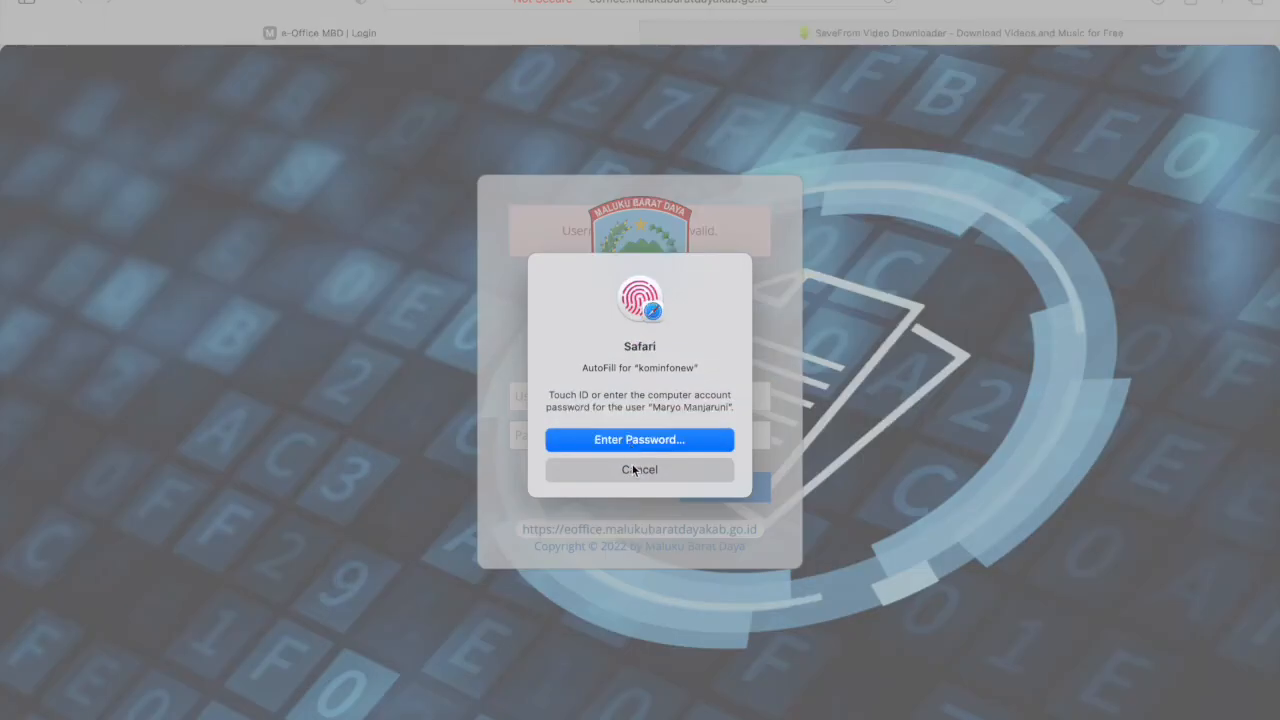
{"action": "left_click", "coordinate": [634, 467]}
{"action": "left_click", "coordinate": [620, 395]}
{"action": "left_click", "coordinate": [610, 440]}
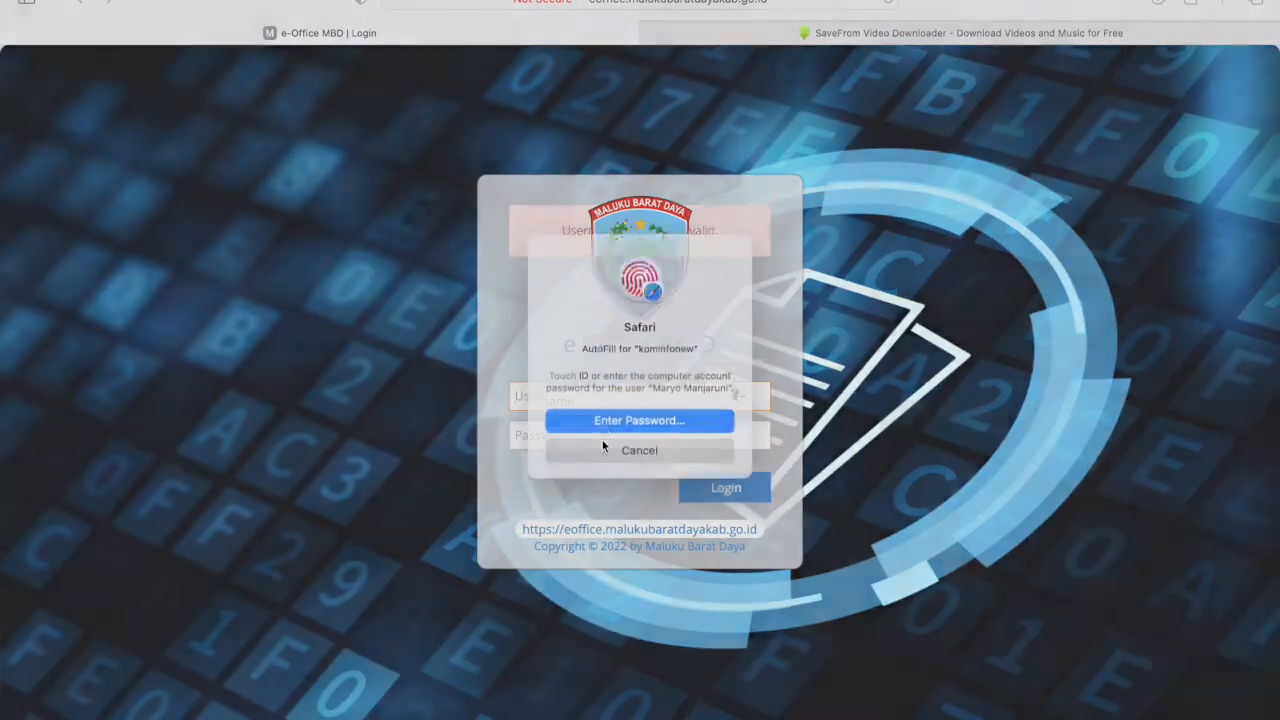
{"action": "left_click", "coordinate": [624, 472]}
{"action": "left_click", "coordinate": [581, 398]}
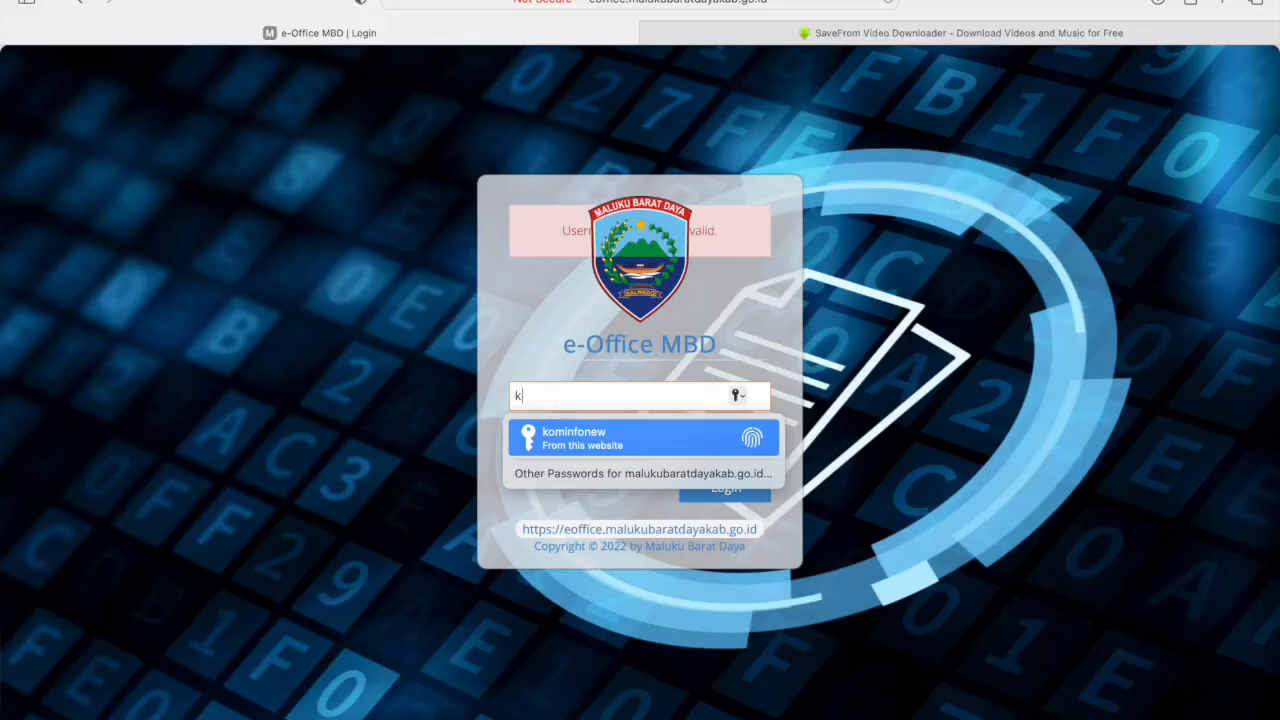
{"action": "type", "text": "kominfonew"}
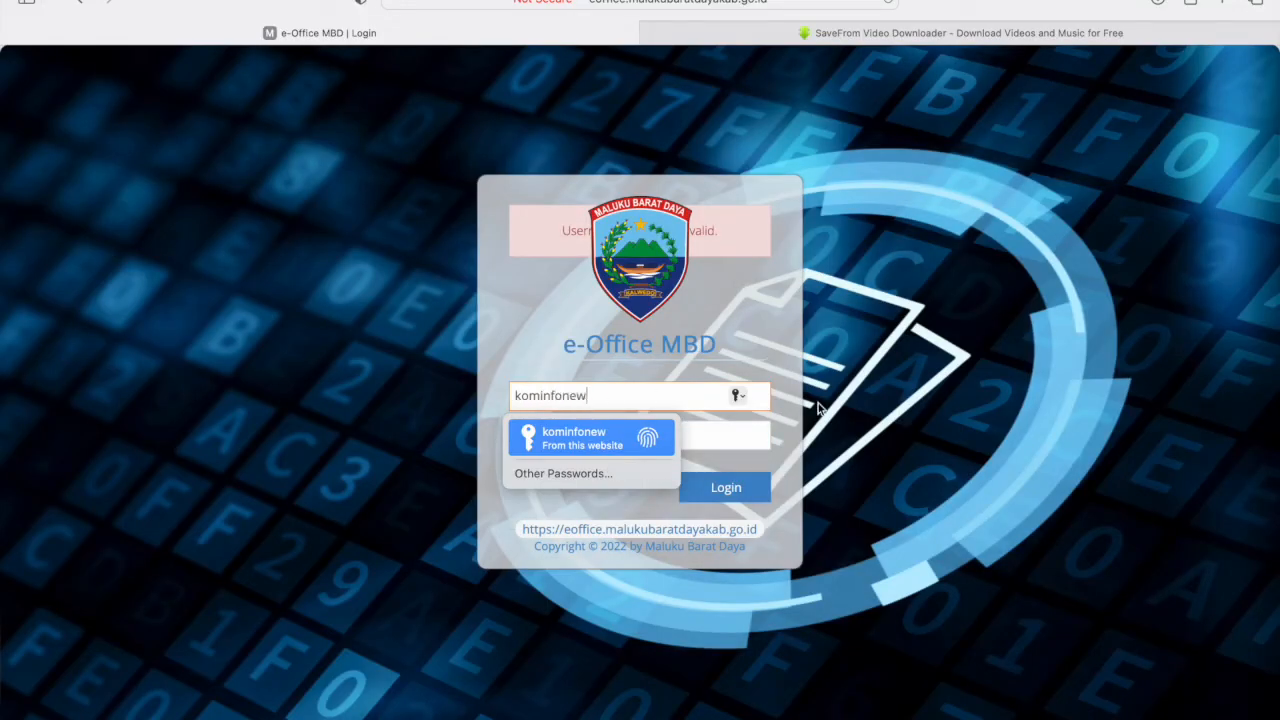
{"action": "left_click", "coordinate": [868, 422]}
{"action": "left_click", "coordinate": [709, 432]}
{"action": "type", "text": "•"}
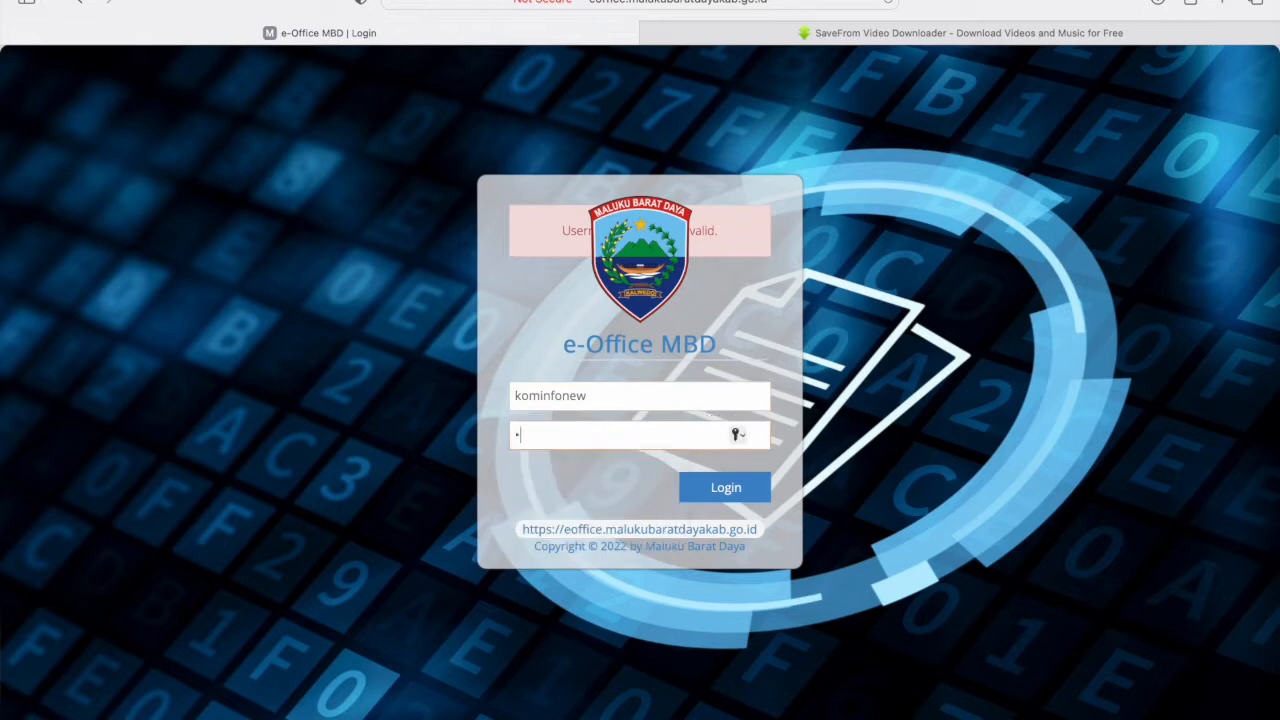
{"action": "left_click", "coordinate": [730, 489]}
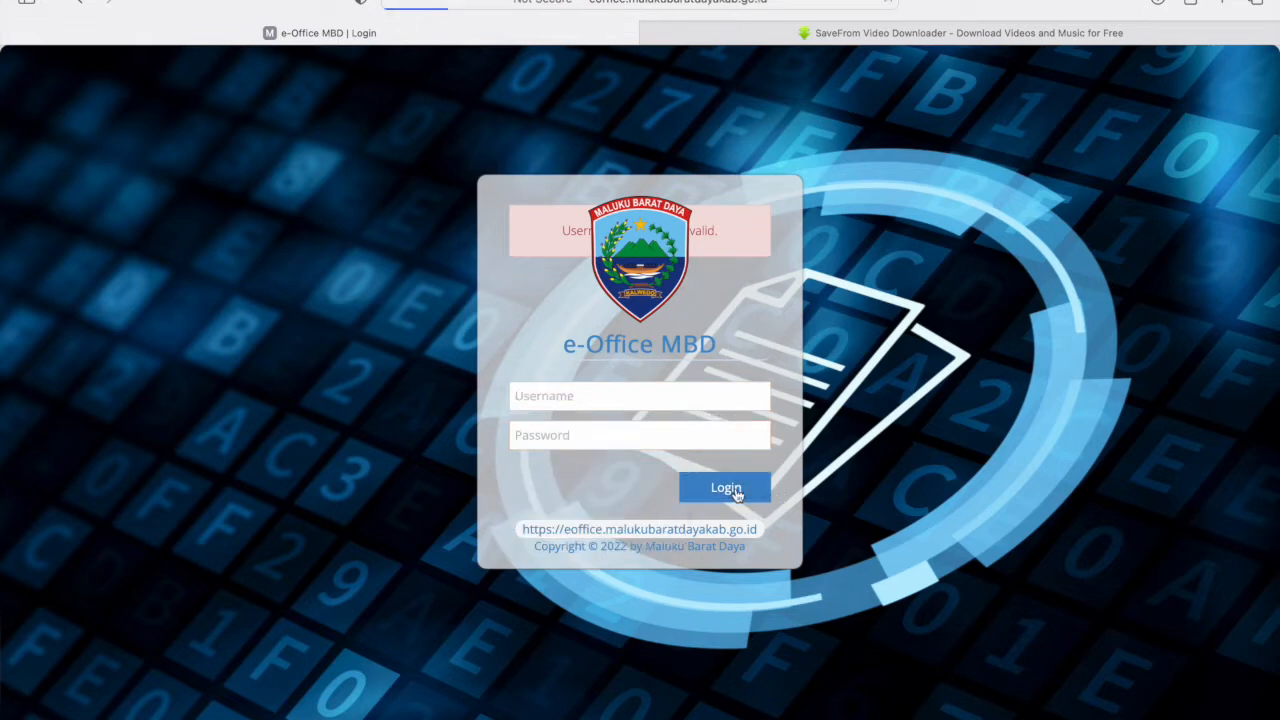
- Autofill the saved administrator credentials and log back in as Administrator
{"action": "left_click", "coordinate": [804, 38]}
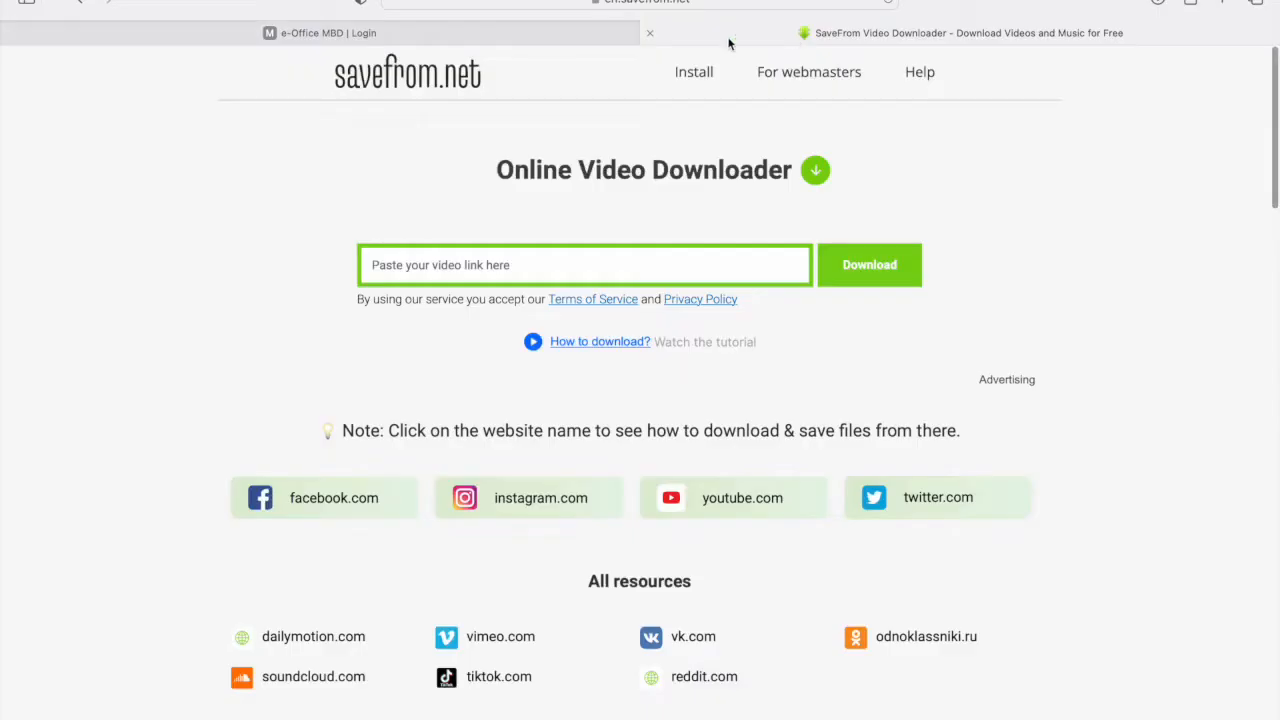
{"action": "left_click", "coordinate": [457, 38]}
{"action": "left_click", "coordinate": [556, 398]}
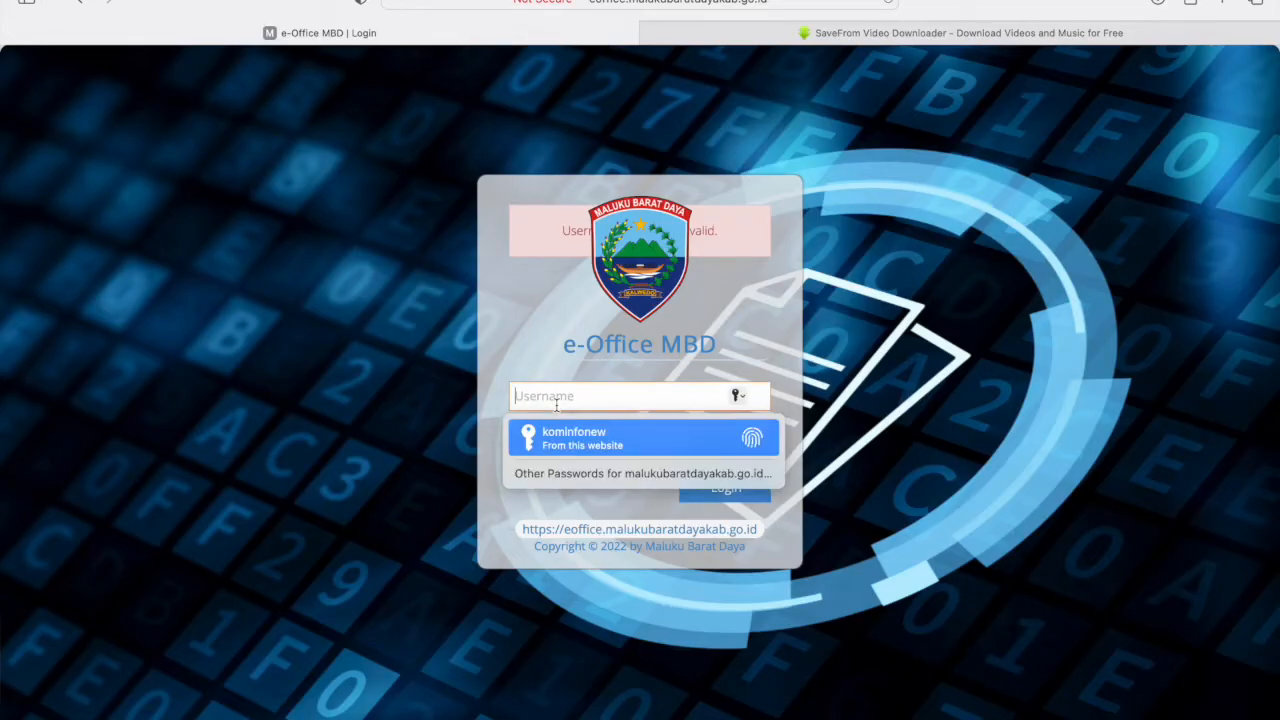
{"action": "type", "text": "admin"}
{"action": "left_click", "coordinate": [571, 437]}
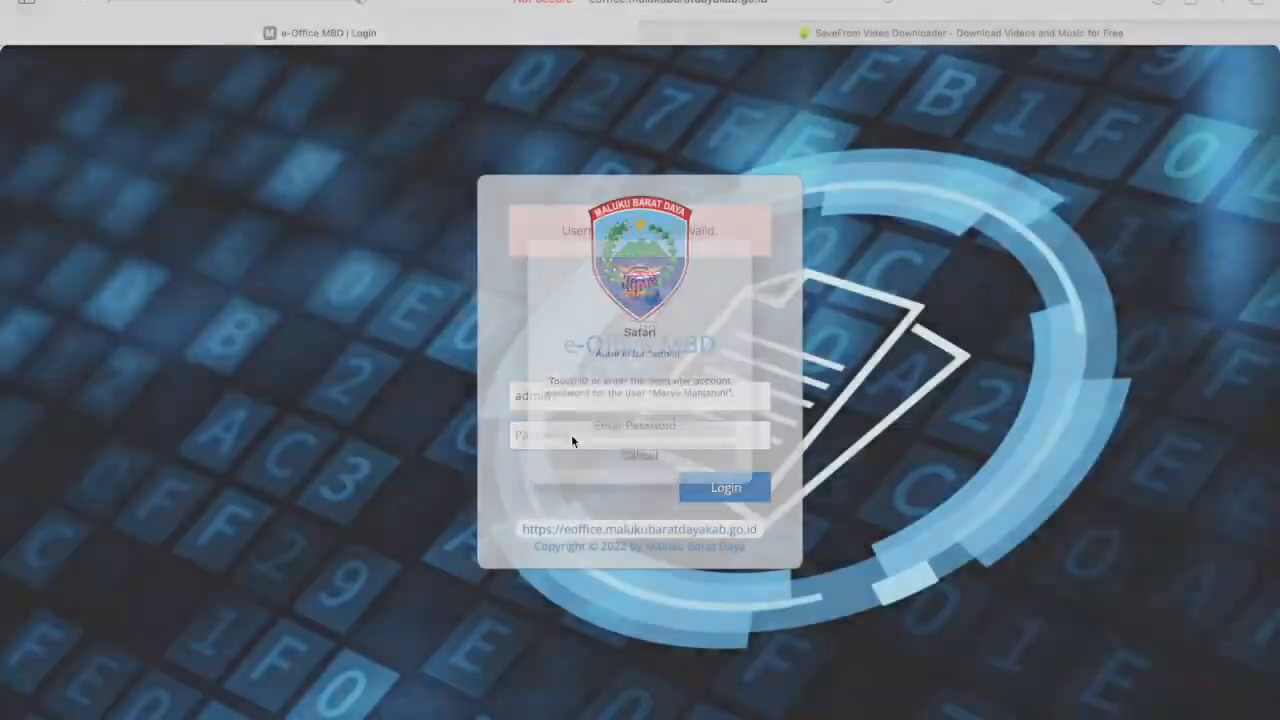
{"action": "left_click", "coordinate": [726, 487]}
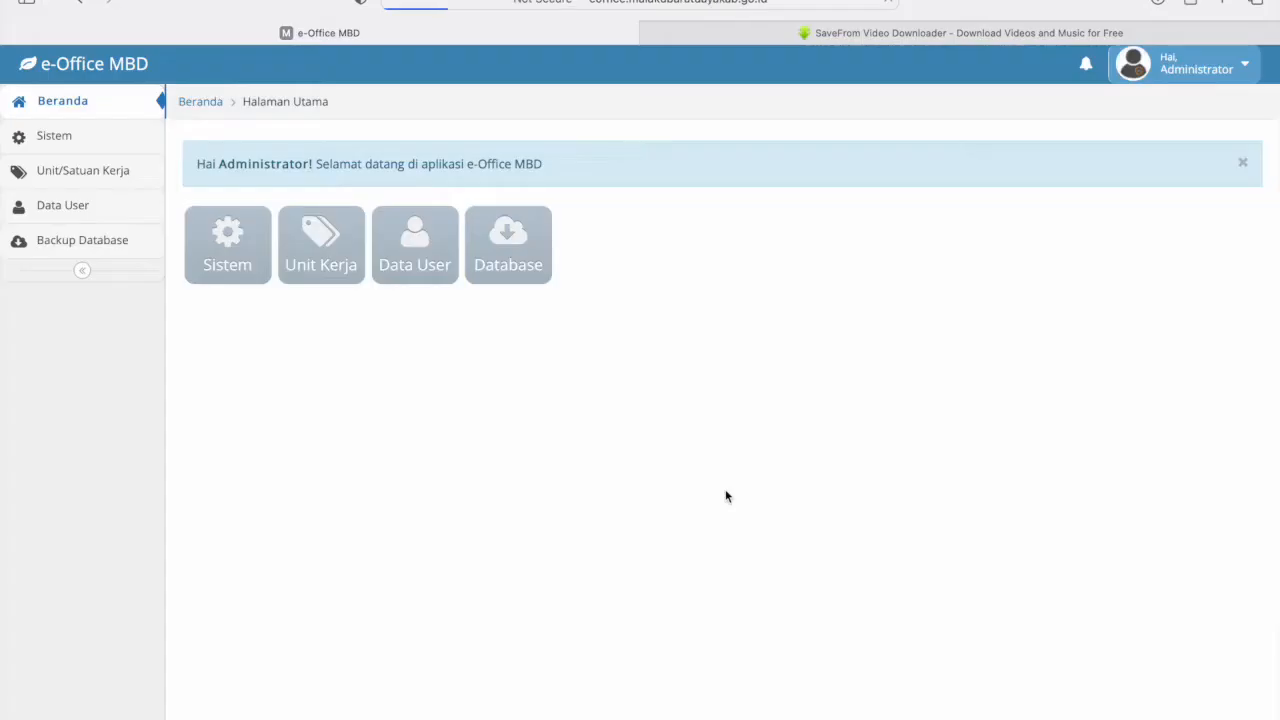
- Browse to page 2 of Data User and start a new entry with Tambah baru
{"action": "left_click", "coordinate": [76, 219]}
{"action": "left_click", "coordinate": [724, 162]}
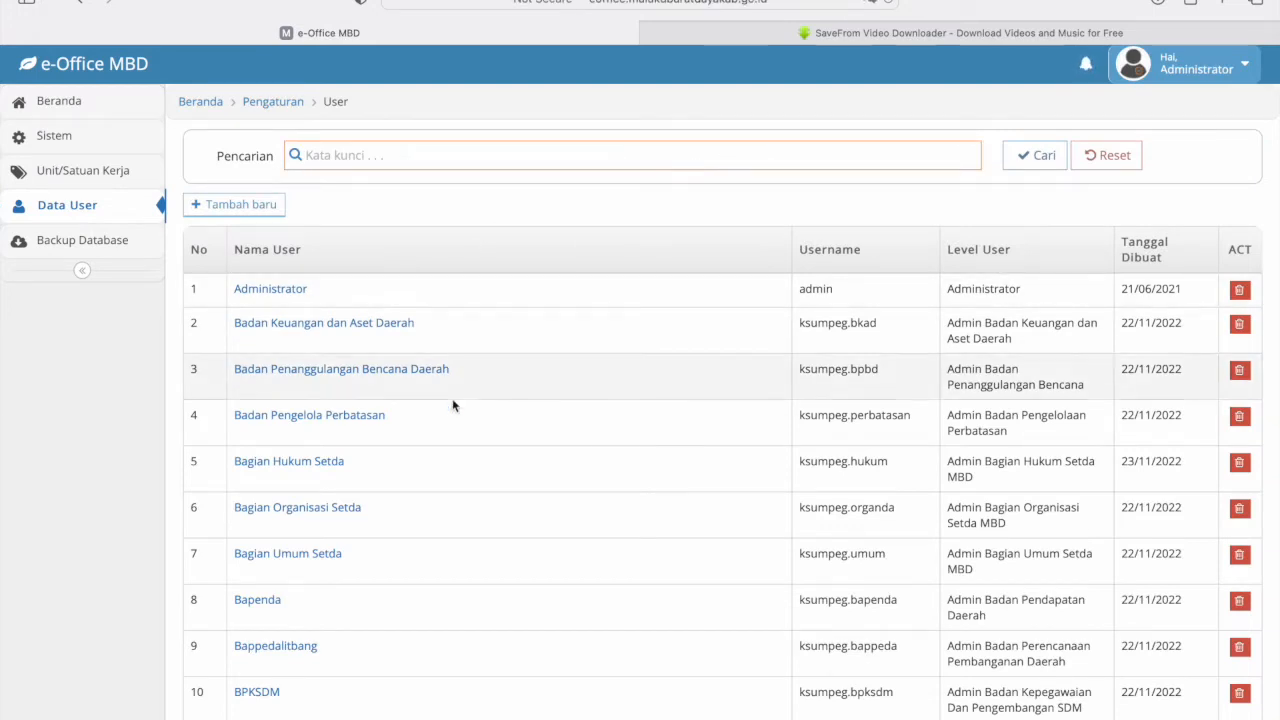
{"action": "scroll", "coordinate": [443, 562], "scroll_direction": "down", "scroll_amount": 3}
{"action": "left_click", "coordinate": [252, 718]}
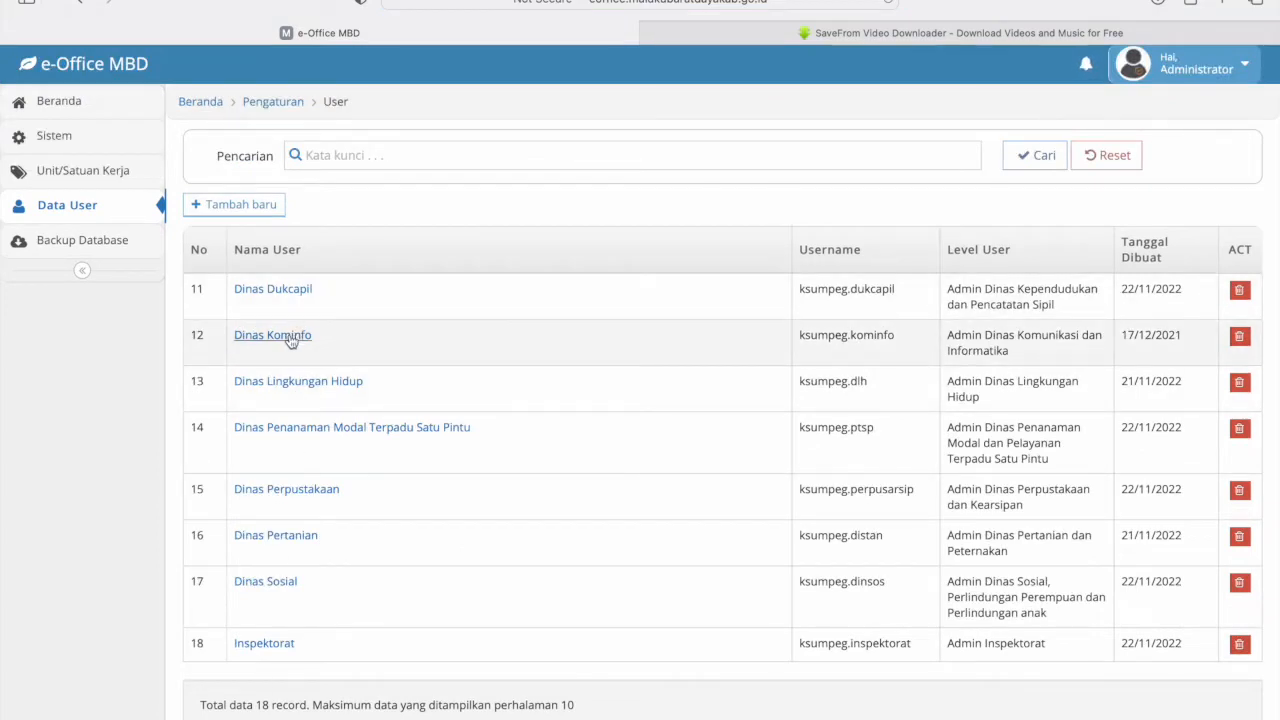
{"action": "scroll", "coordinate": [254, 549], "scroll_direction": "down", "scroll_amount": 3}
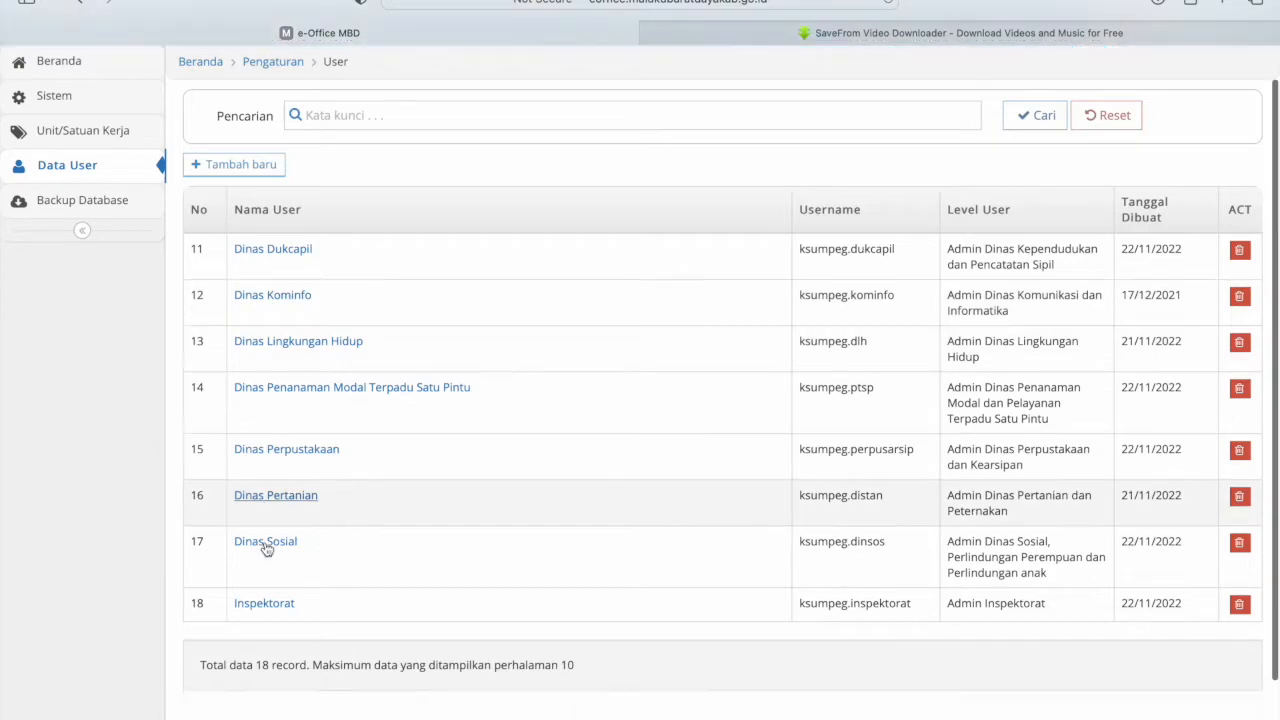
{"action": "scroll", "coordinate": [266, 477], "scroll_direction": "up", "scroll_amount": 3}
{"action": "left_click", "coordinate": [243, 205]}
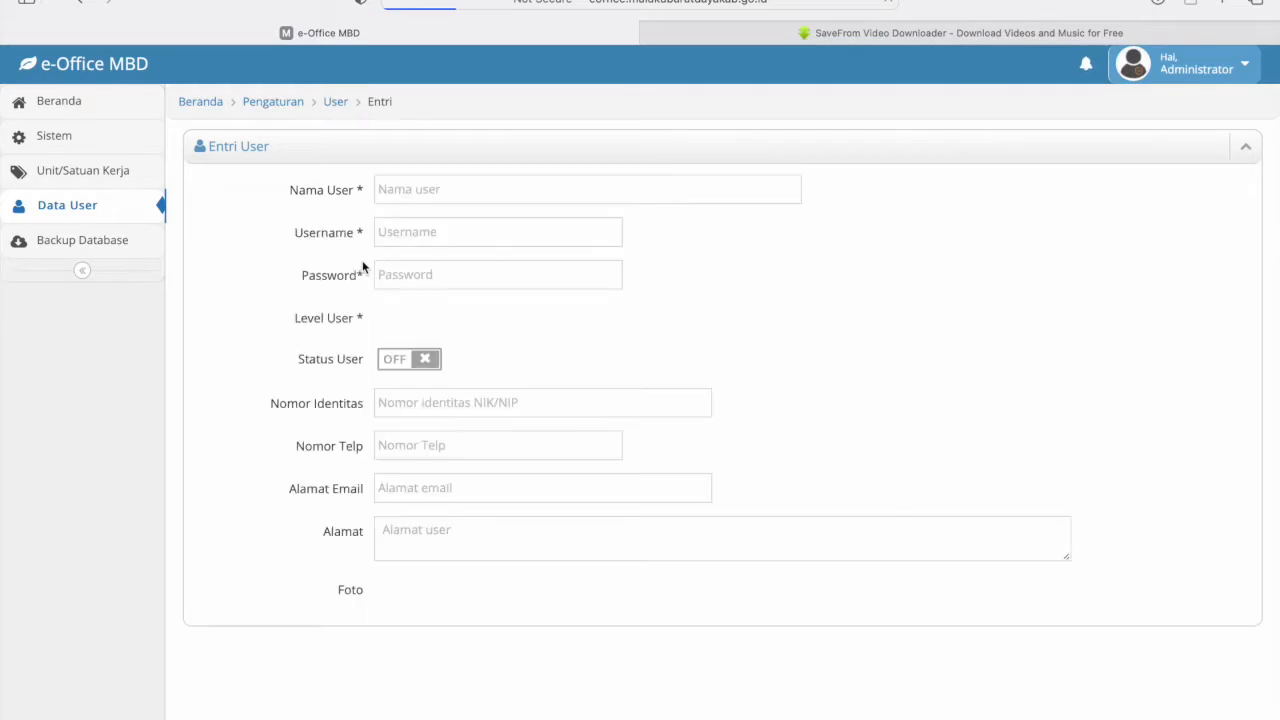
- Enter name 'demokominfo', username, password, active status, identity number and phone for the new user
{"action": "left_click", "coordinate": [429, 191]}
{"action": "type", "text": "demokominfo"}
{"action": "left_click", "coordinate": [428, 231]}
{"action": "type", "text": "demo"}
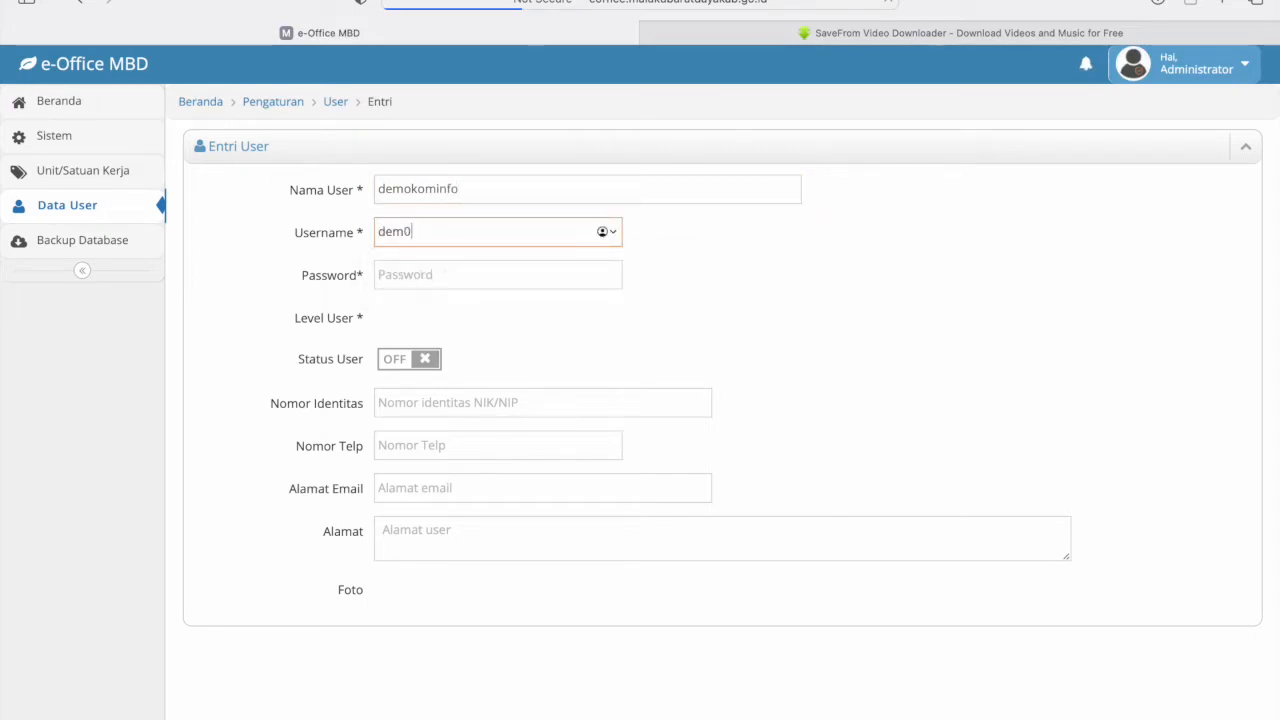
{"action": "type", "text": "kominfo"}
{"action": "left_click", "coordinate": [410, 272]}
{"action": "type", "text": "123"}
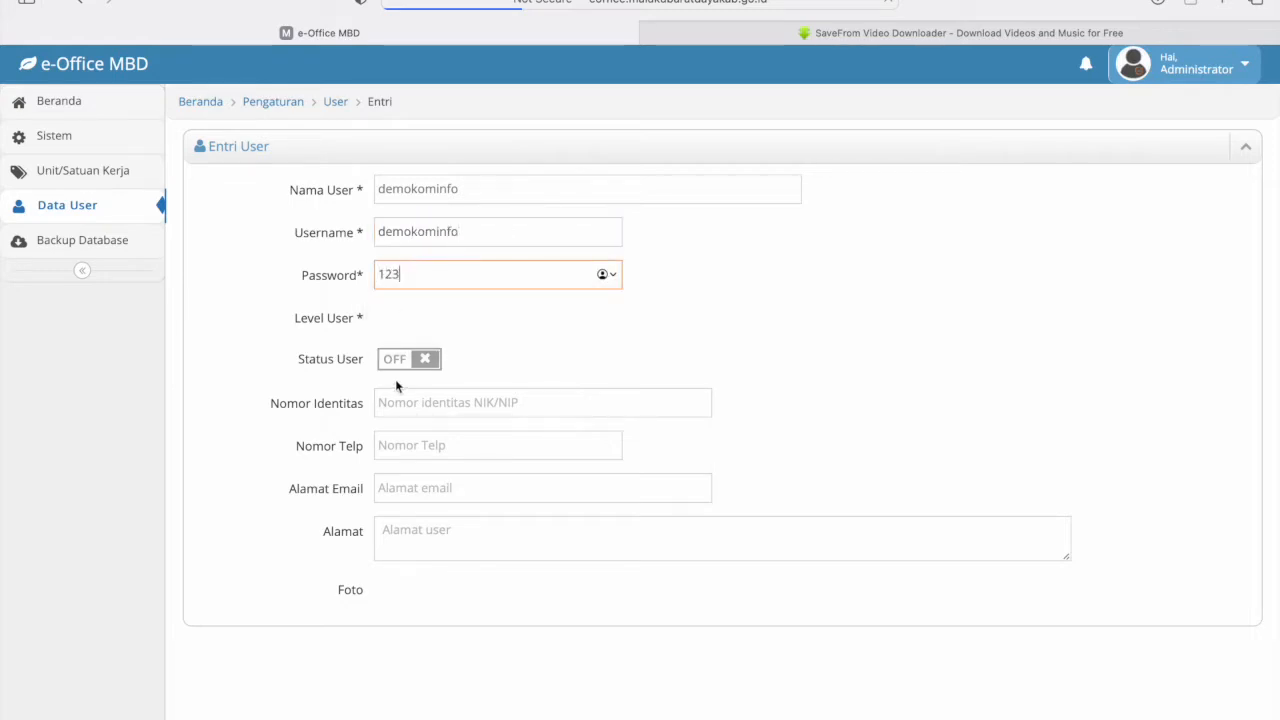
{"action": "left_click", "coordinate": [392, 362]}
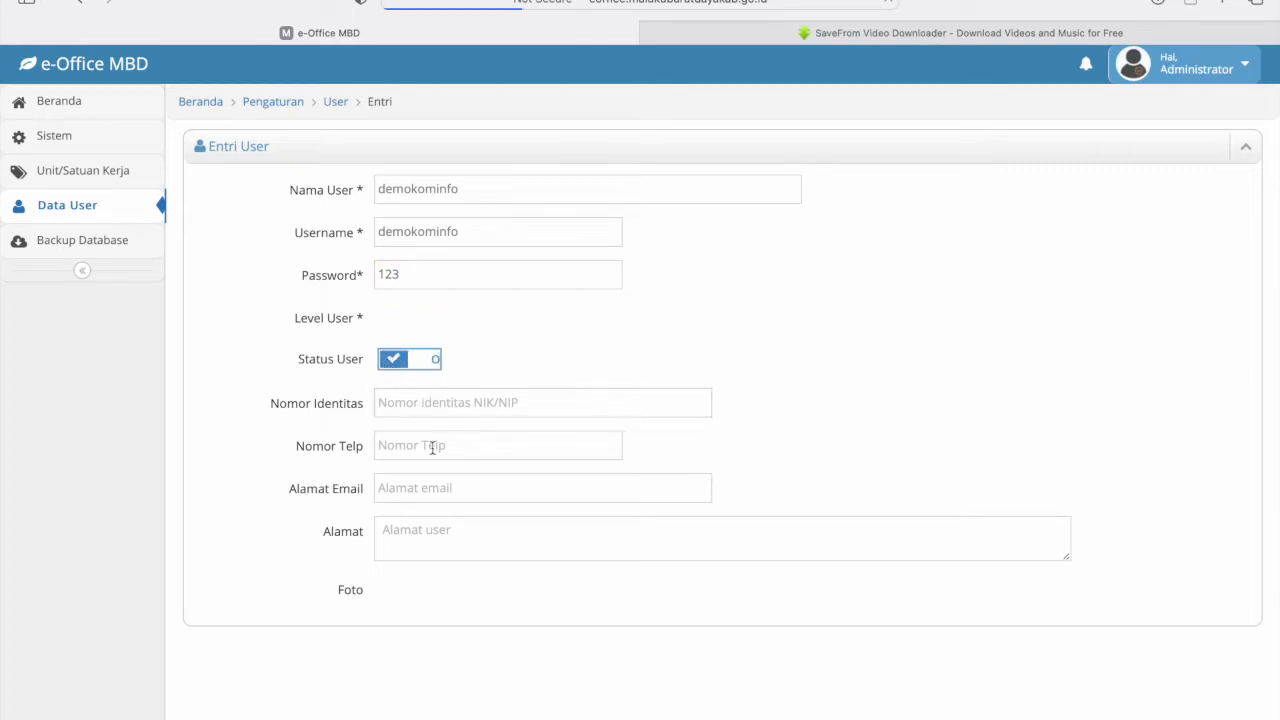
{"action": "left_click", "coordinate": [410, 403]}
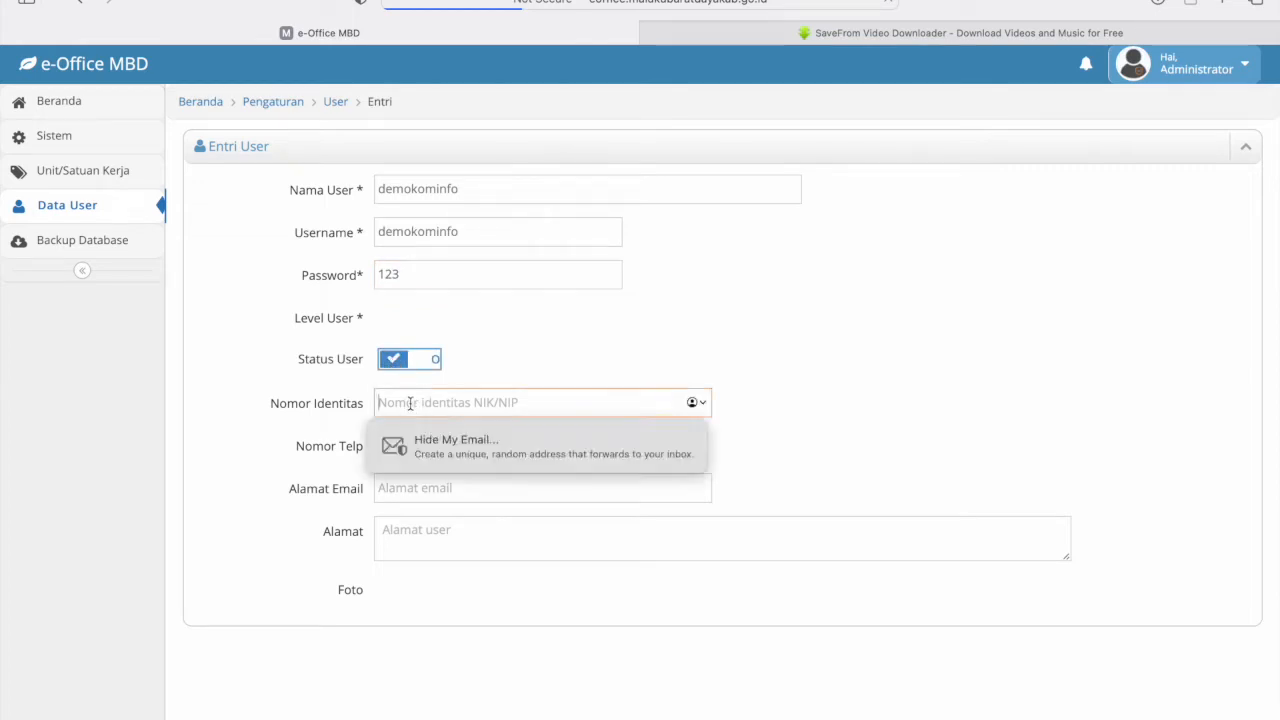
{"action": "type", "text": "7169761"}
{"action": "left_click", "coordinate": [443, 445]}
{"action": "type", "text": "987197191"}
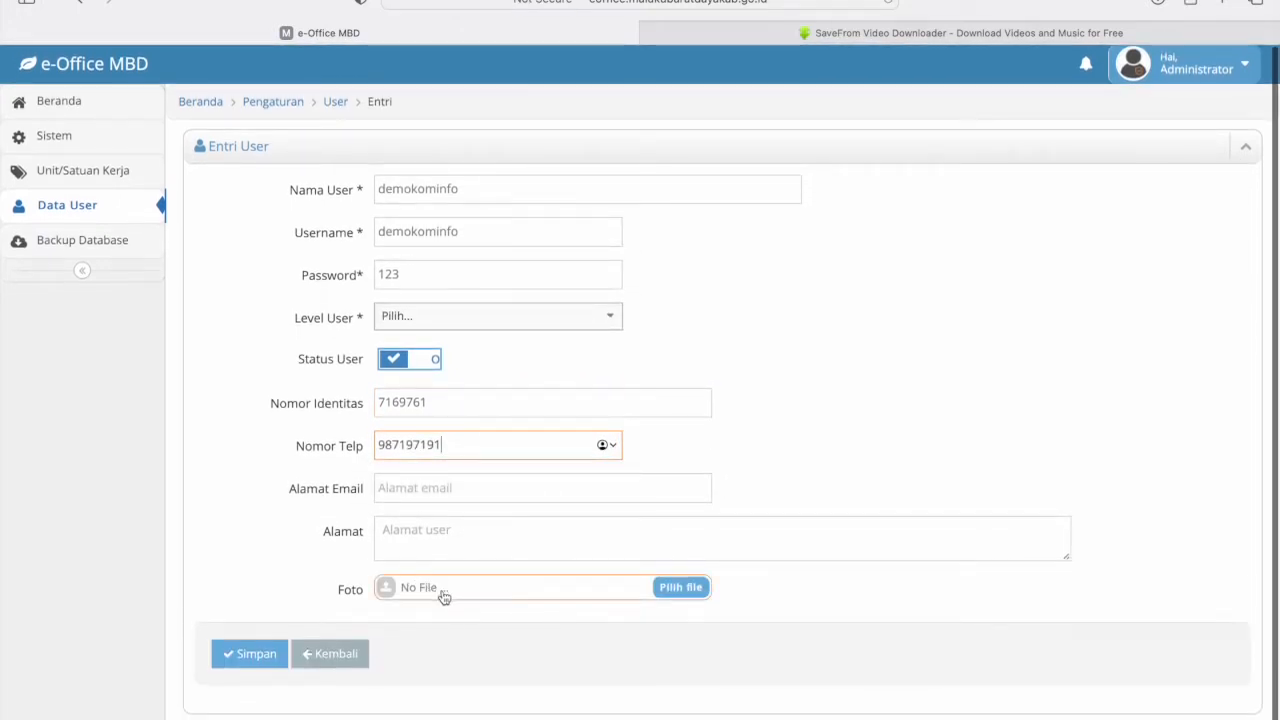
{"action": "left_click", "coordinate": [240, 667]}
- Set level Admin Satuan kerja, unit Dinas Komunikasi dan Informatika, and save the user
{"action": "left_click", "coordinate": [417, 325]}
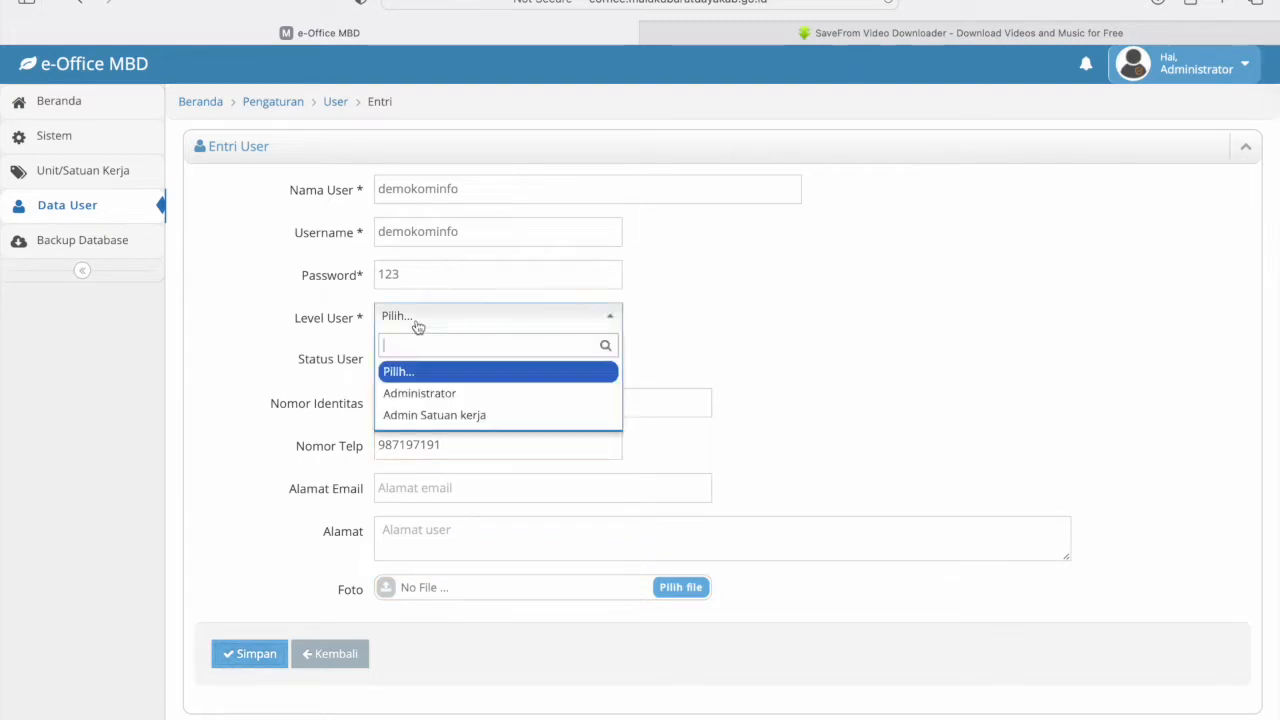
{"action": "left_click", "coordinate": [440, 421]}
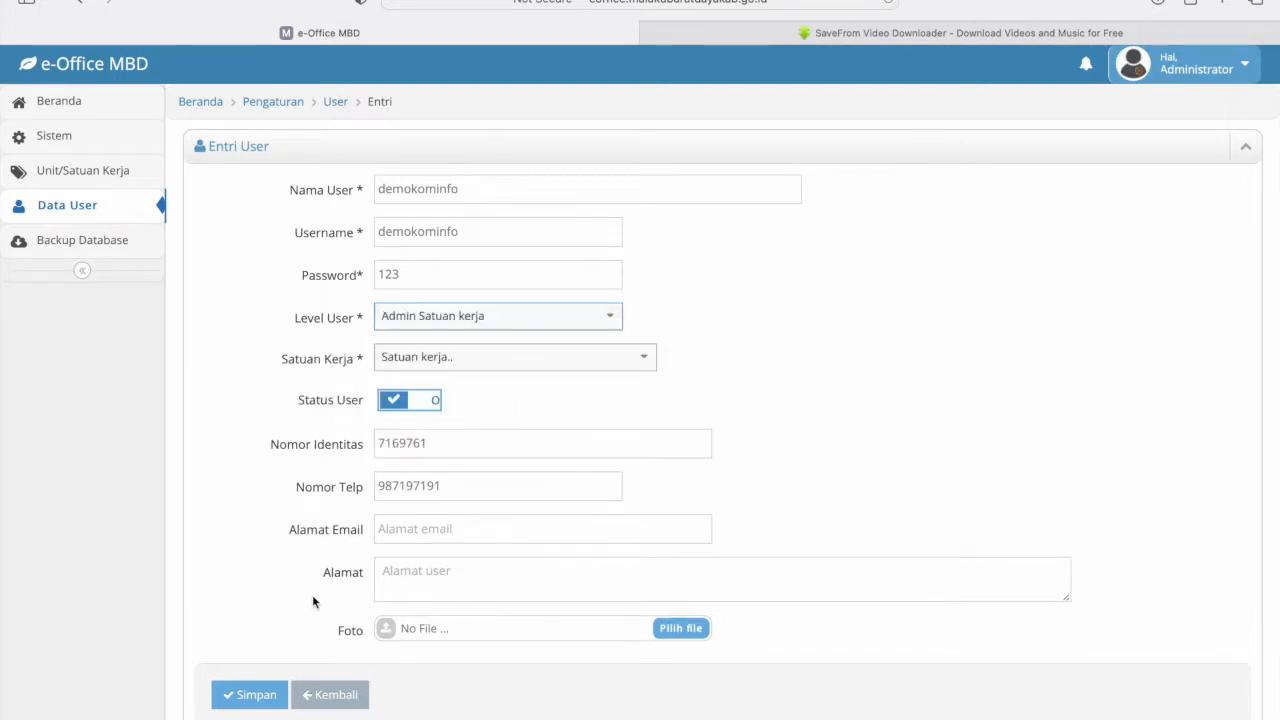
{"action": "left_click", "coordinate": [473, 358]}
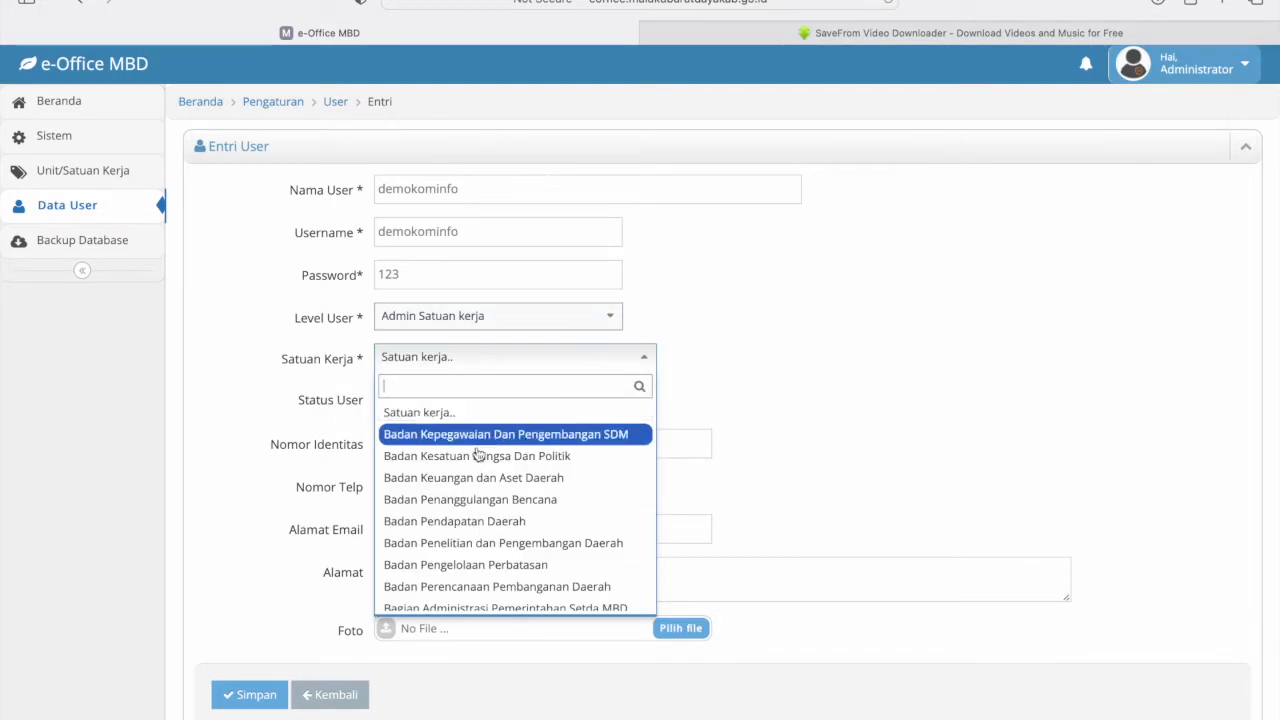
{"action": "type", "text": "ko"}
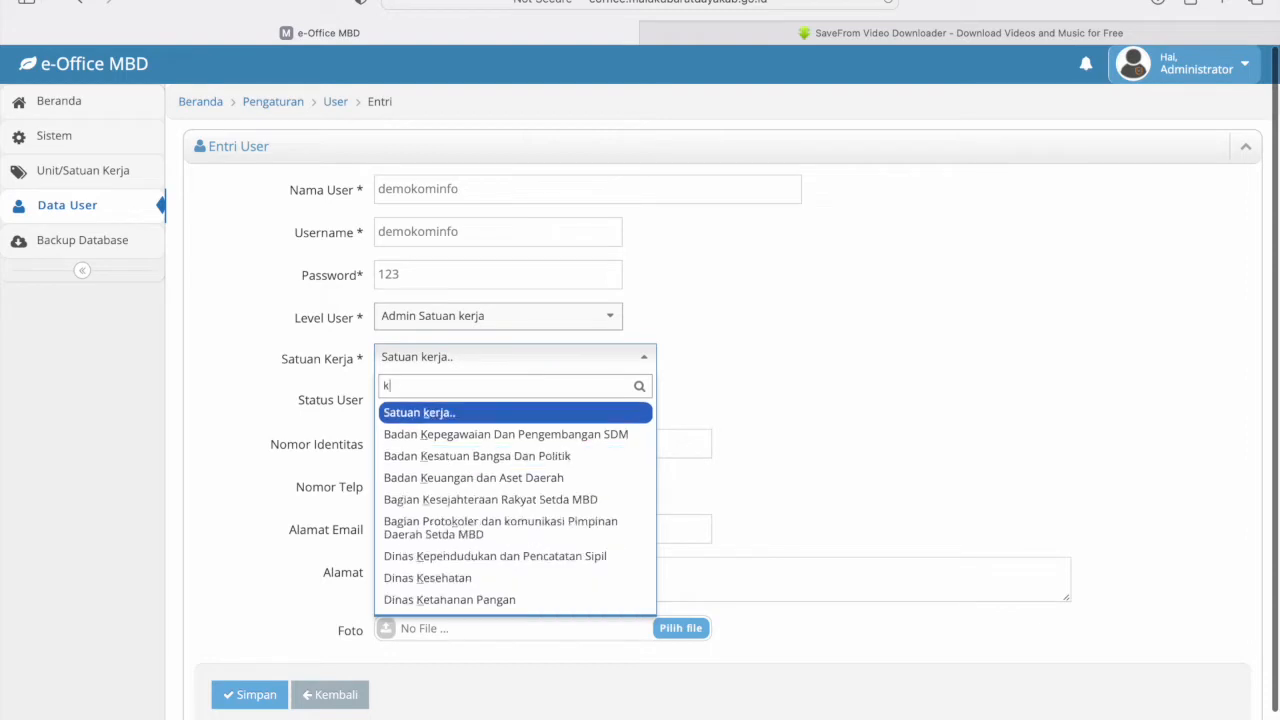
{"action": "key", "text": "BackSpace"}
{"action": "key", "text": "BackSpace"}
{"action": "type", "text": "dinas"}
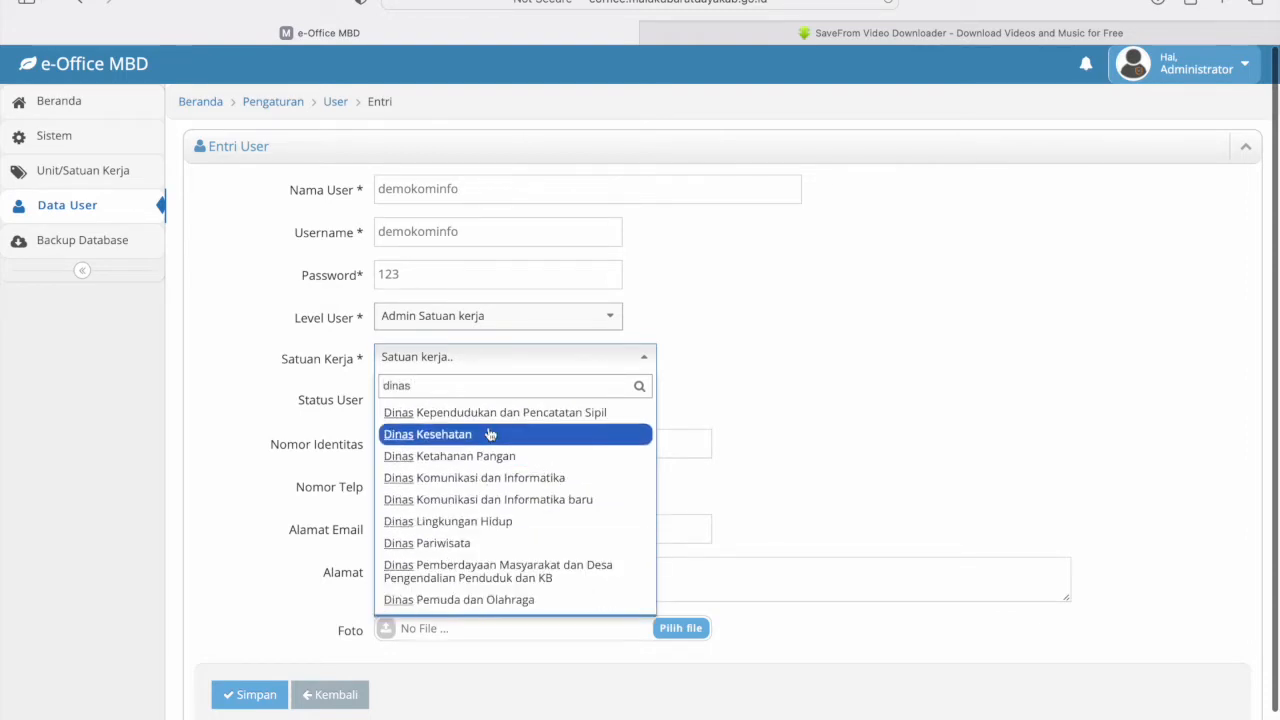
{"action": "type", "text": " k"}
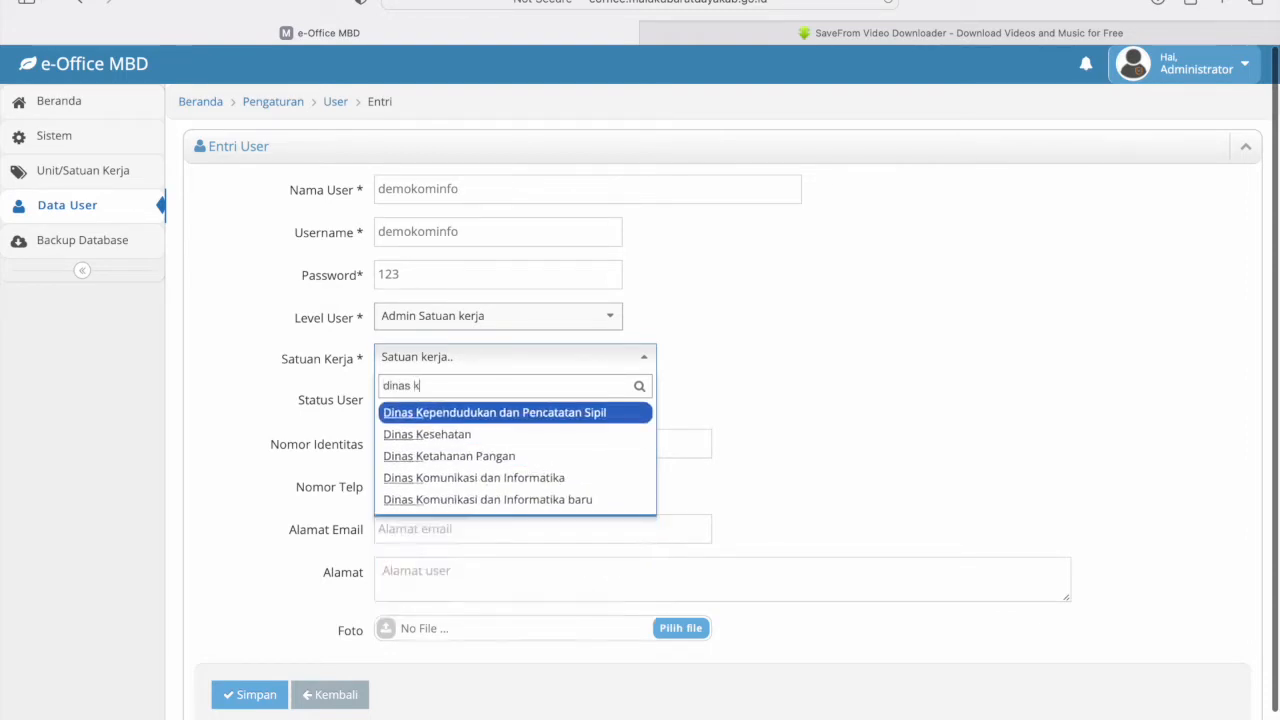
{"action": "left_click", "coordinate": [521, 478]}
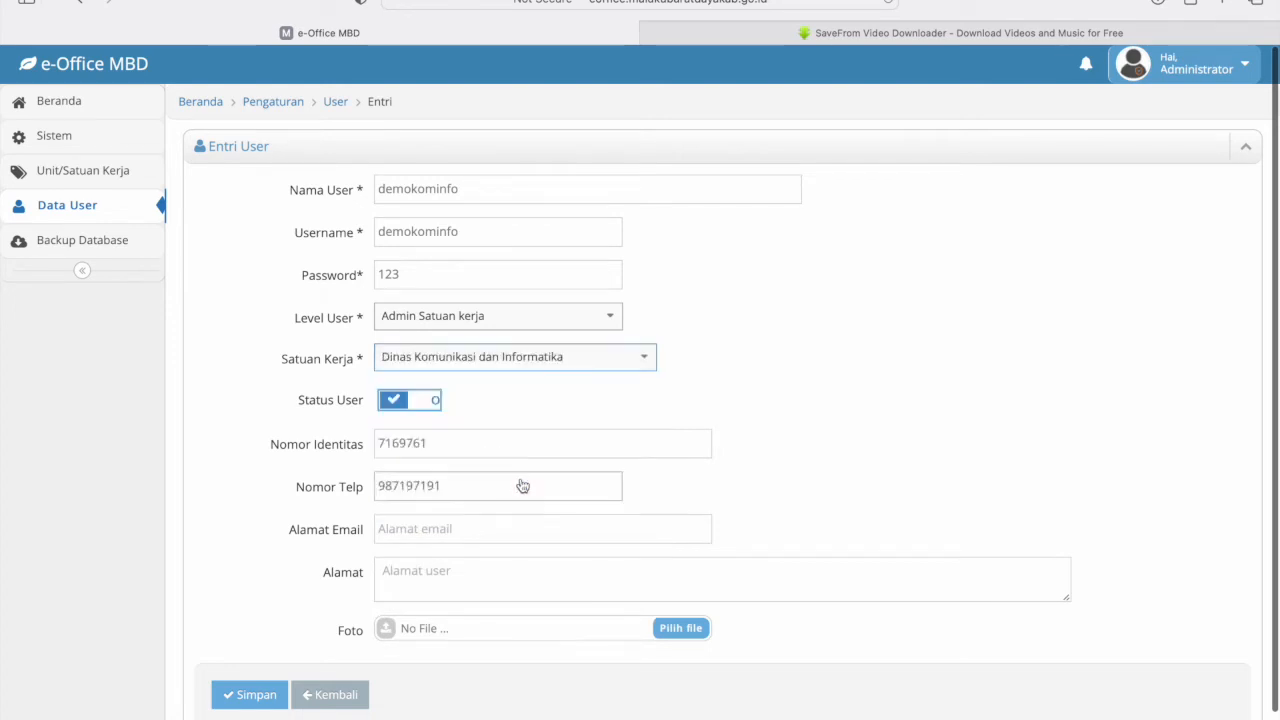
{"action": "left_click", "coordinate": [251, 698]}
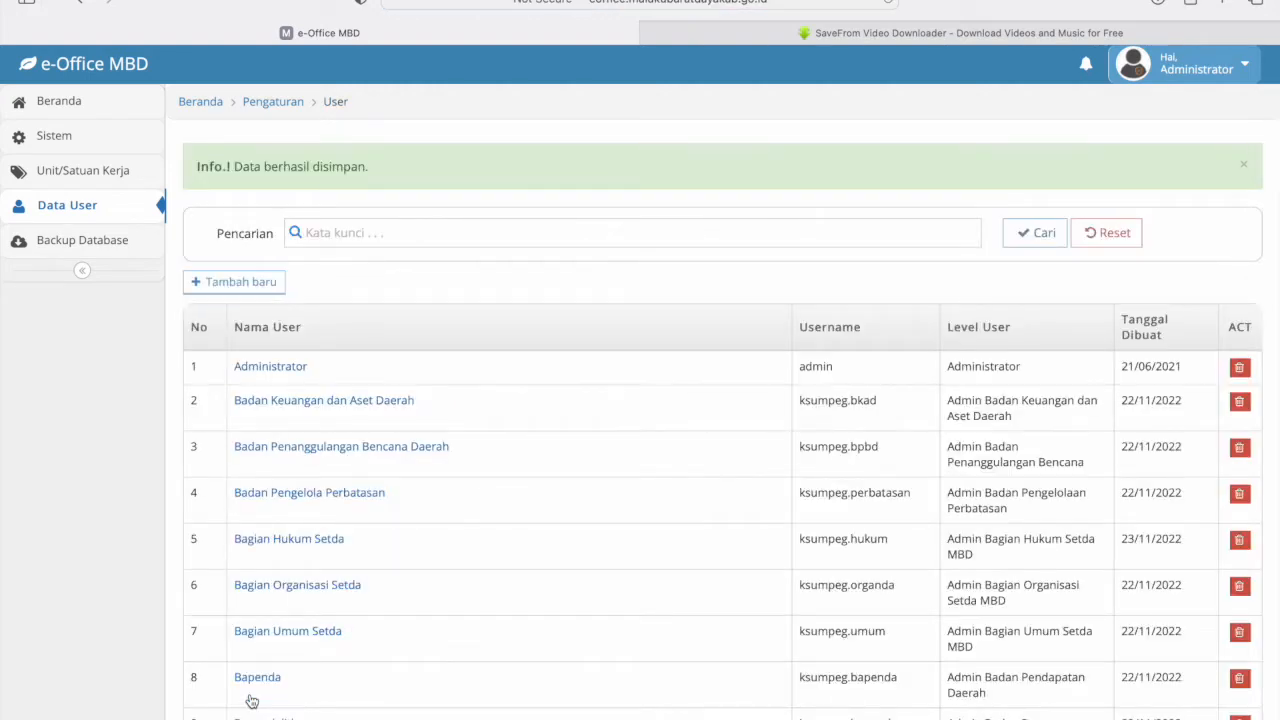
{"action": "left_click", "coordinate": [1190, 64]}
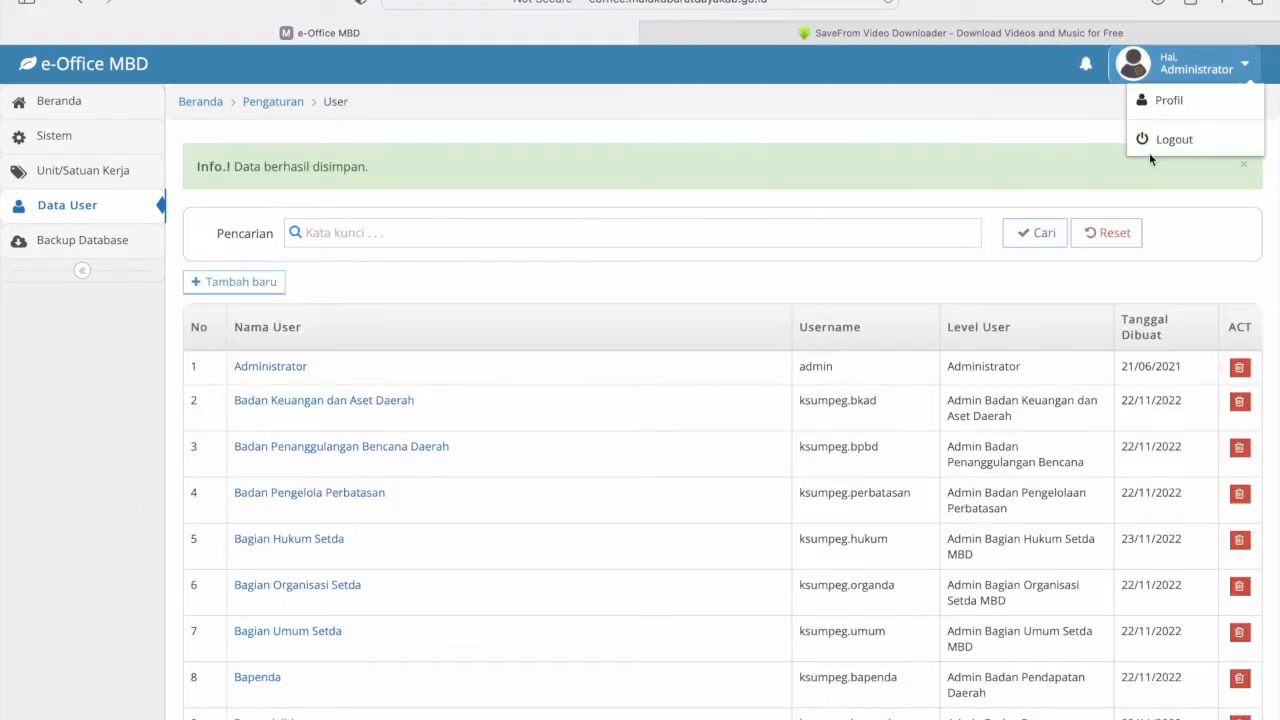
- Log out and sign in as the new user, saving its password in the browser
{"action": "left_click", "coordinate": [1168, 139]}
{"action": "left_click", "coordinate": [630, 325]}
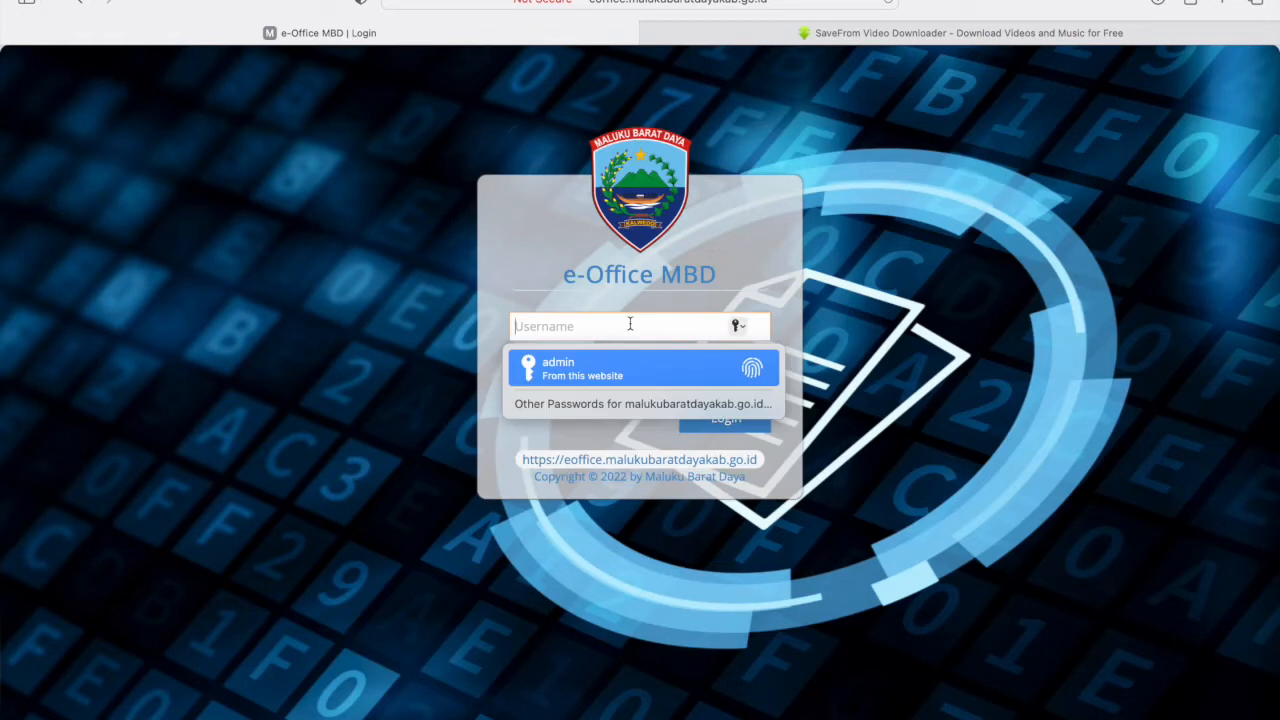
{"action": "type", "text": "demokominfo"}
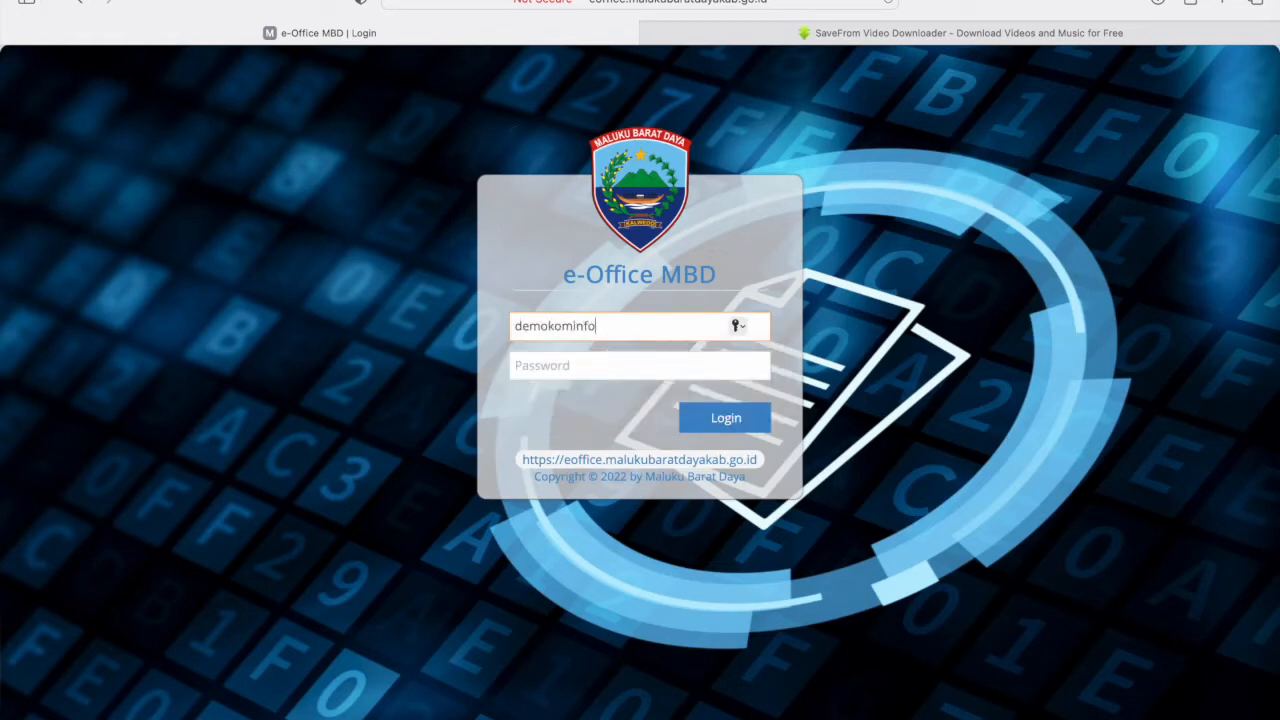
{"action": "left_click", "coordinate": [617, 366]}
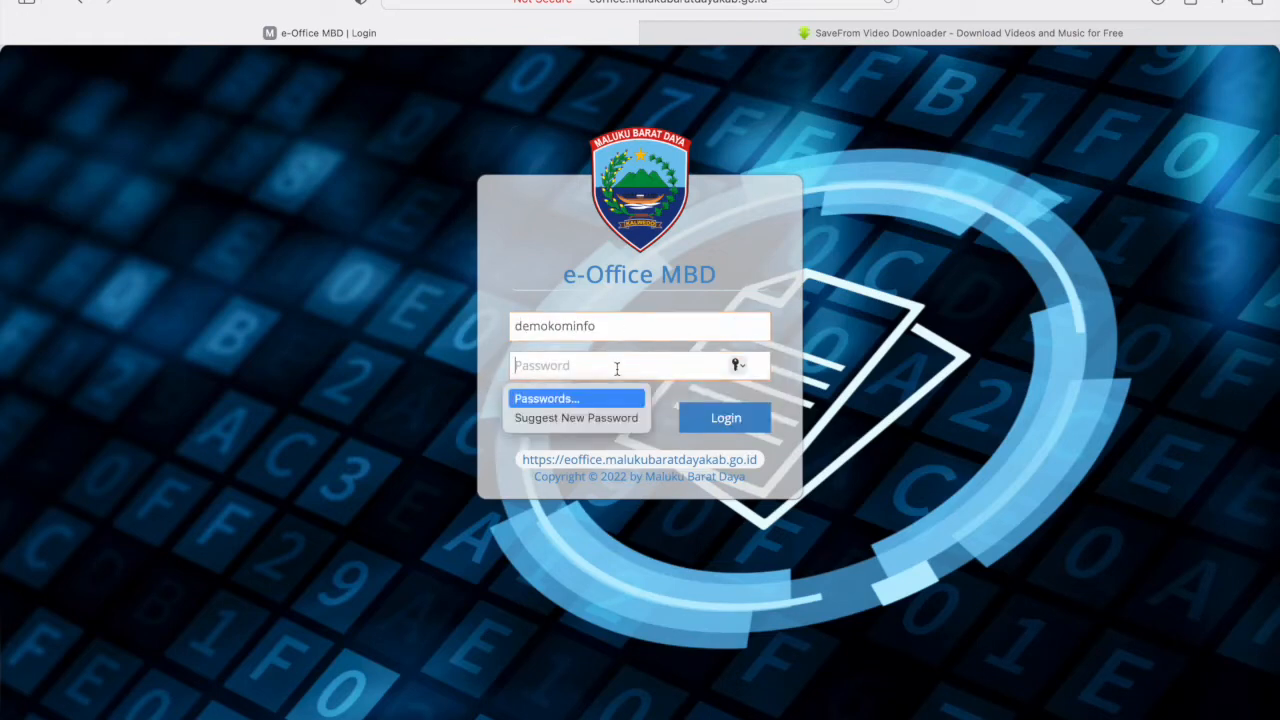
{"action": "type", "text": "123"}
{"action": "left_click", "coordinate": [718, 418]}
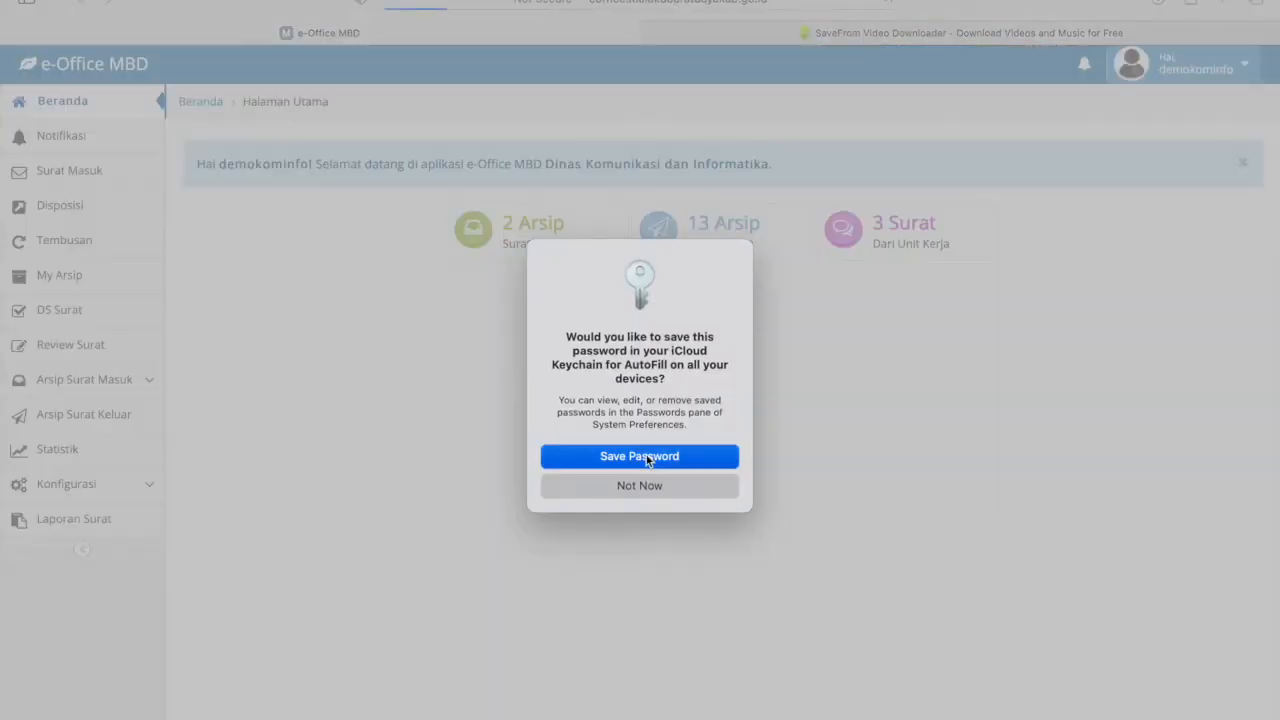
{"action": "left_click", "coordinate": [650, 456]}
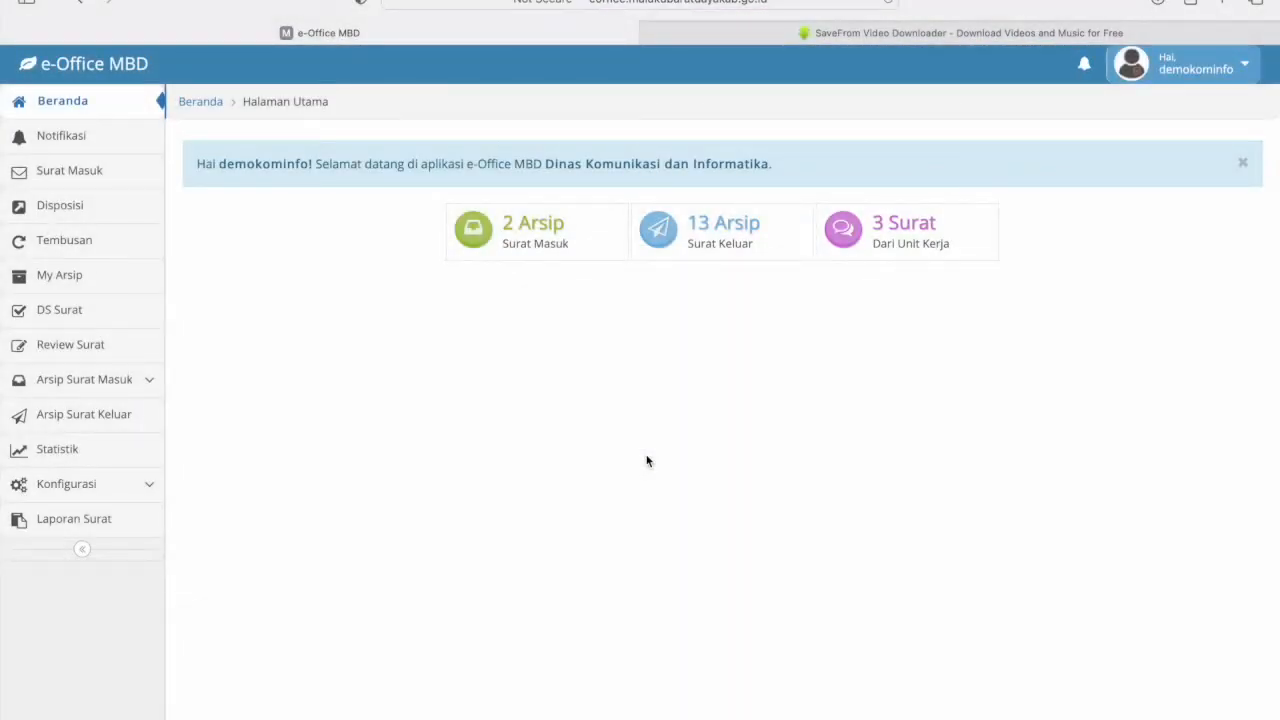
- Zoom in the page and expand the Konfigurasi section in the sidebar
{"action": "key", "text": "super+plus"}
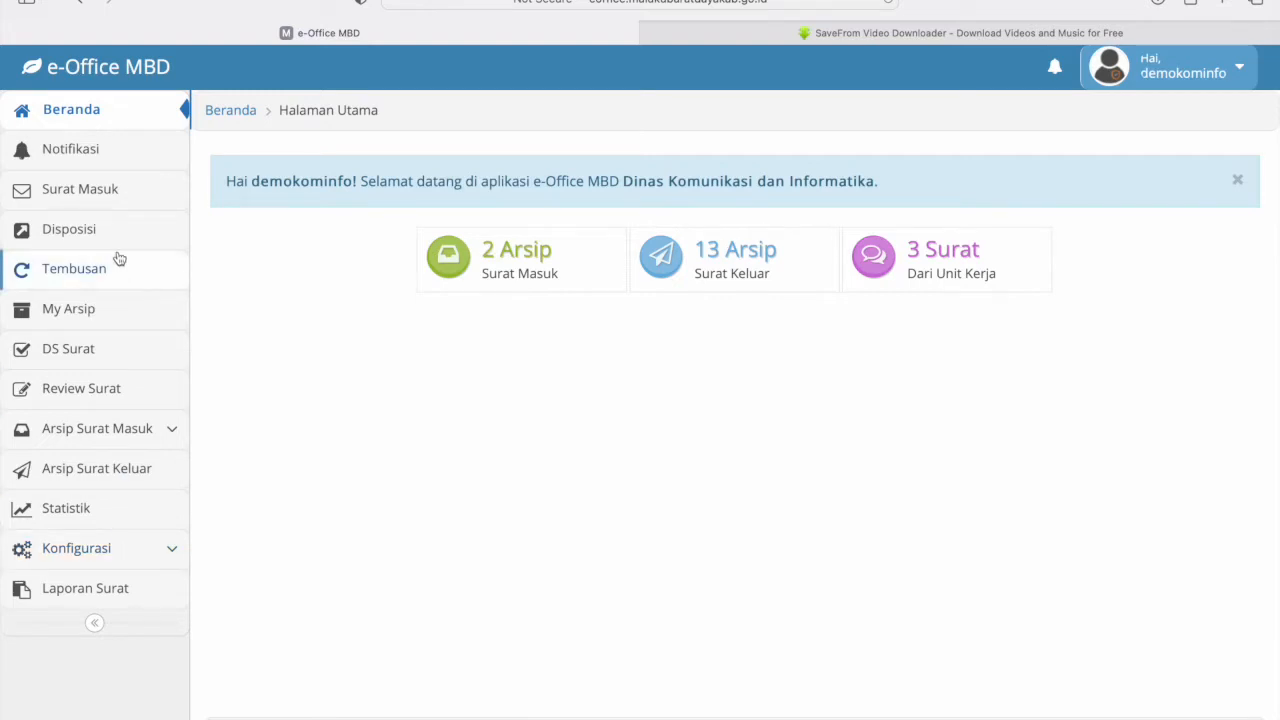
{"action": "left_click", "coordinate": [140, 550]}
{"action": "scroll", "coordinate": [145, 551], "scroll_direction": "down", "scroll_amount": 2}
{"action": "scroll", "coordinate": [145, 551], "scroll_direction": "down", "scroll_amount": 1}
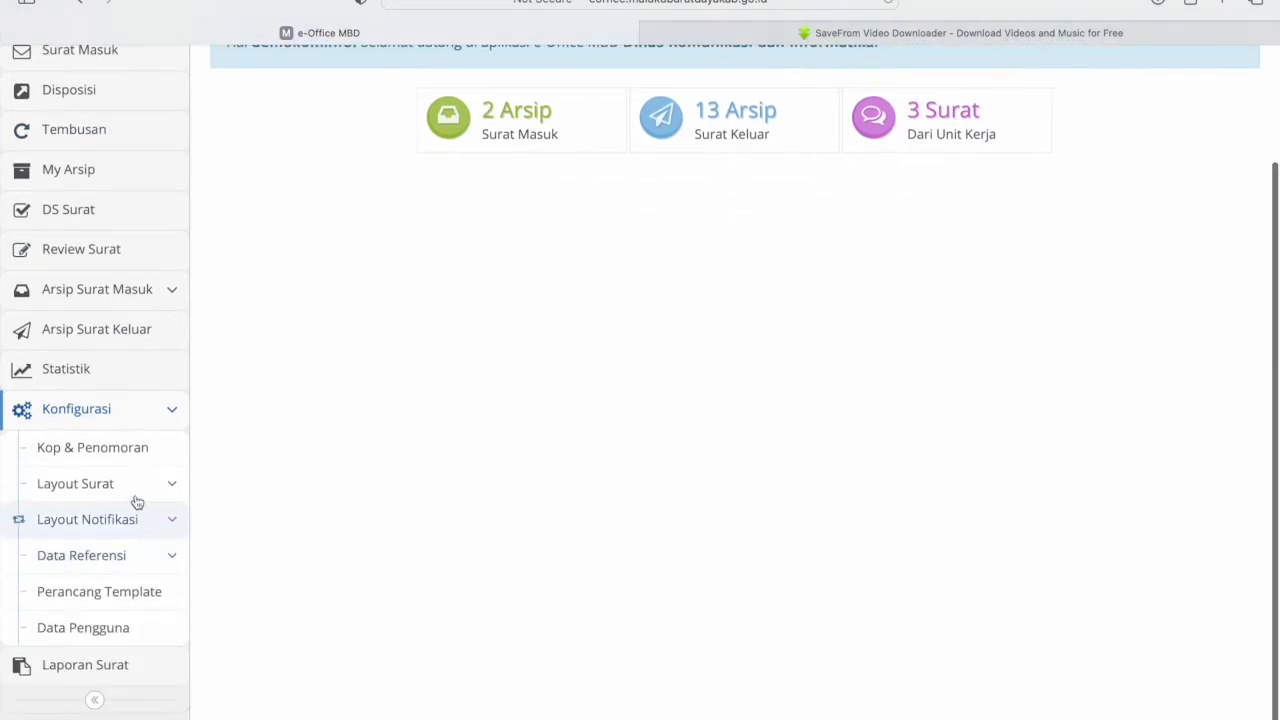
{"action": "scroll", "coordinate": [138, 615], "scroll_direction": "down", "scroll_amount": 1}
- On Kop & Penomoran, leave 'Noagenda surat masuk auto generate' switched OFF
{"action": "left_click", "coordinate": [100, 440]}
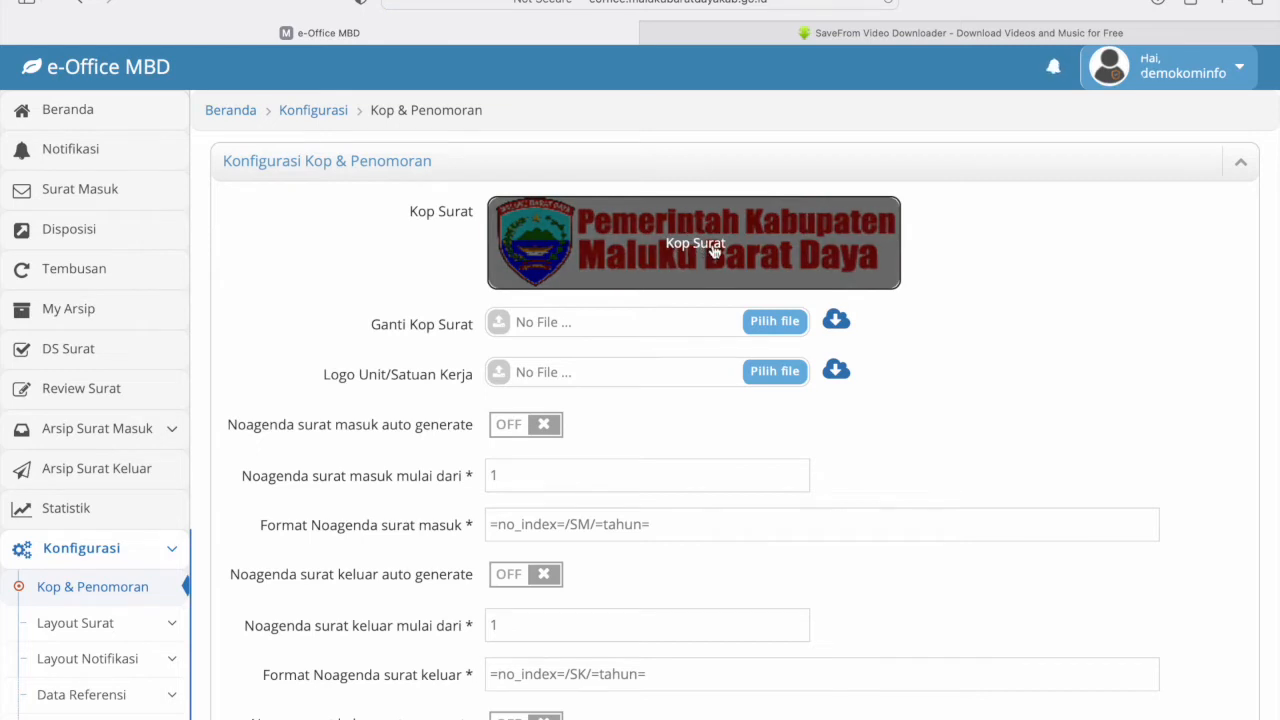
{"action": "scroll", "coordinate": [715, 251], "scroll_direction": "down", "scroll_amount": 2}
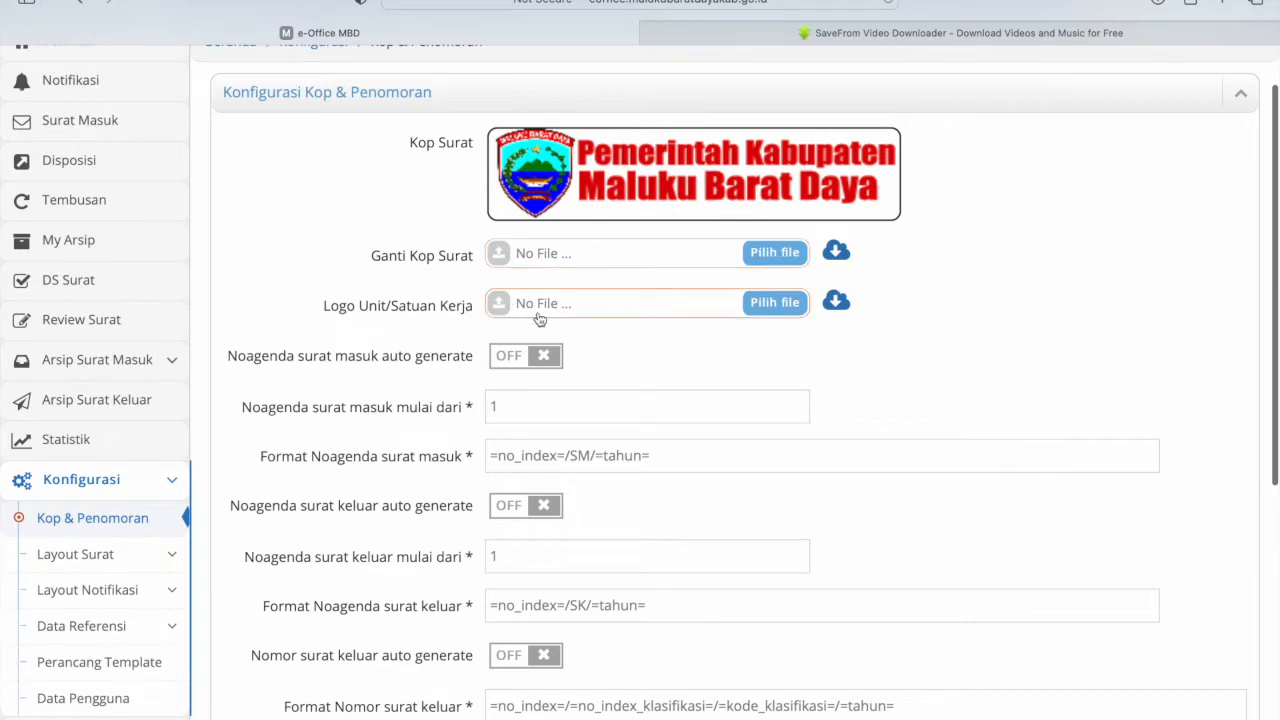
{"action": "scroll", "coordinate": [574, 317], "scroll_direction": "down", "scroll_amount": 2}
{"action": "scroll", "coordinate": [574, 316], "scroll_direction": "down", "scroll_amount": 1}
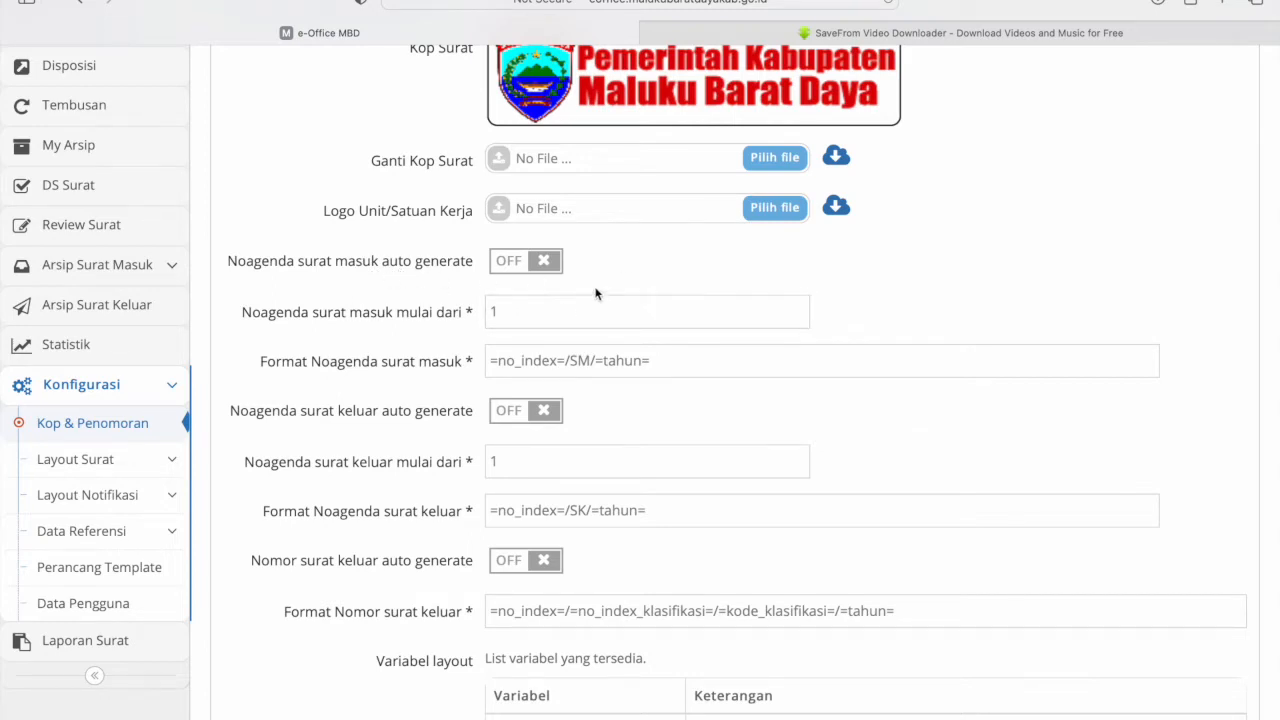
{"action": "left_click", "coordinate": [553, 267]}
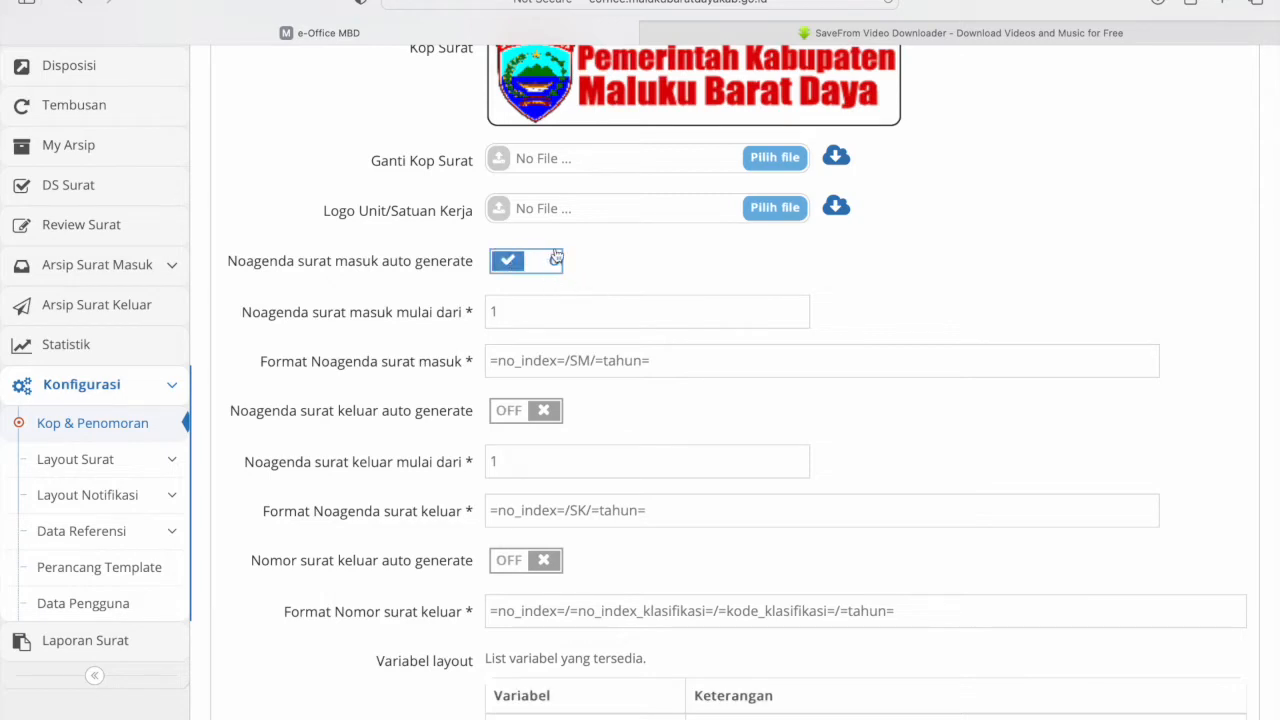
{"action": "left_click", "coordinate": [548, 265]}
{"action": "scroll", "coordinate": [571, 312], "scroll_direction": "down", "scroll_amount": 2}
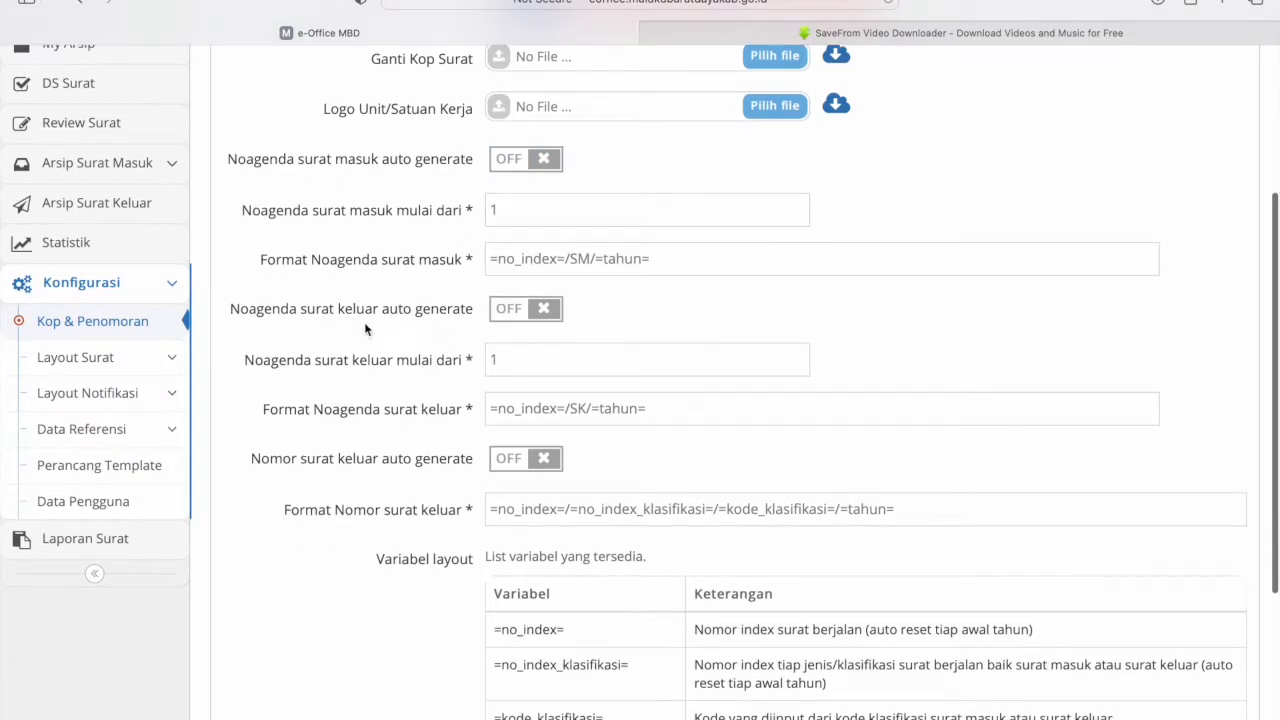
{"action": "scroll", "coordinate": [438, 354], "scroll_direction": "down", "scroll_amount": 1}
{"action": "scroll", "coordinate": [440, 360], "scroll_direction": "down", "scroll_amount": 3}
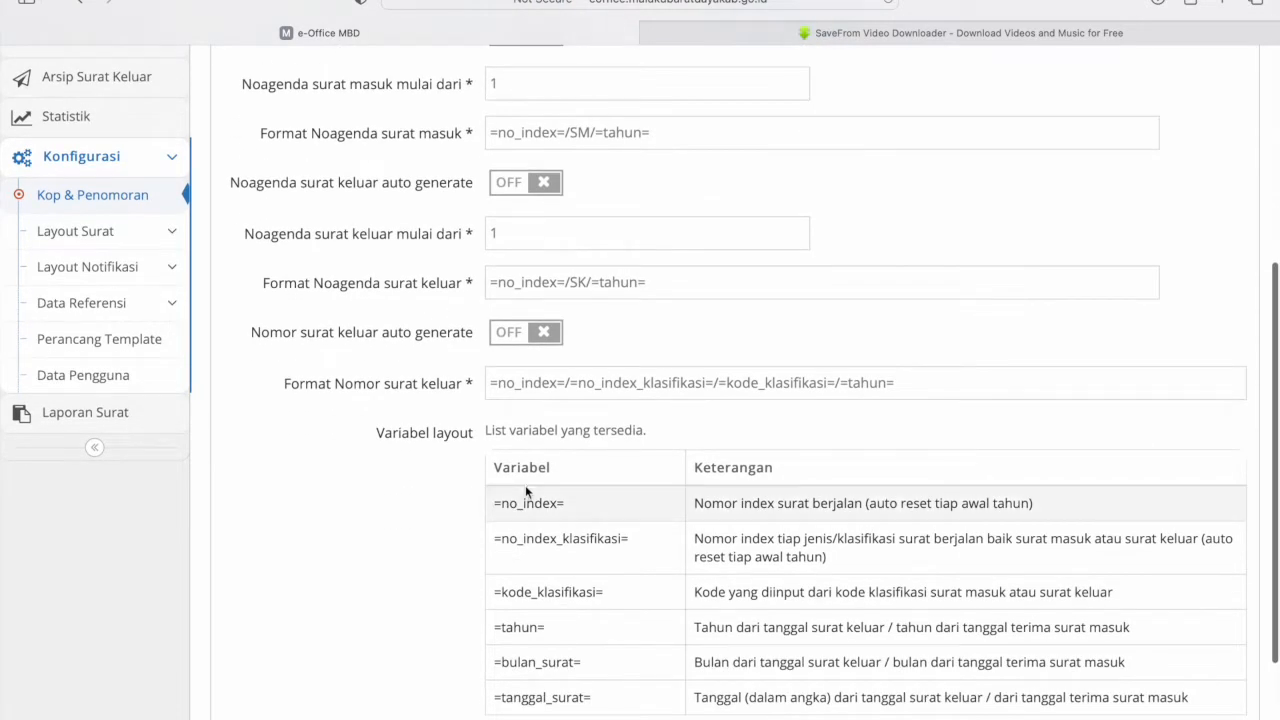
- Check the outgoing number format =no_index=/=no_index_klasifikasi=/=kode_klasifikasi=/=tahun= and save the configuration
{"action": "left_click", "coordinate": [915, 375]}
{"action": "scroll", "coordinate": [916, 374], "scroll_direction": "down", "scroll_amount": 5}
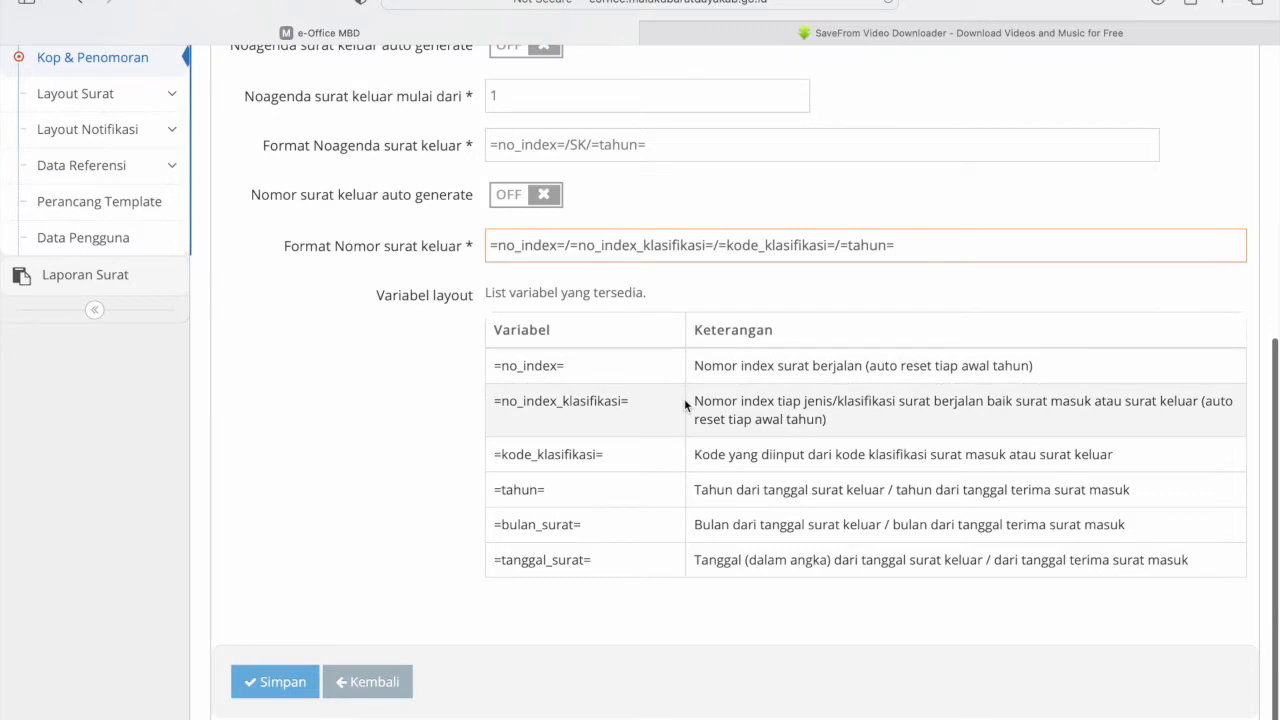
{"action": "left_click_drag", "start_coordinate": [493, 366], "coordinate": [561, 370]}
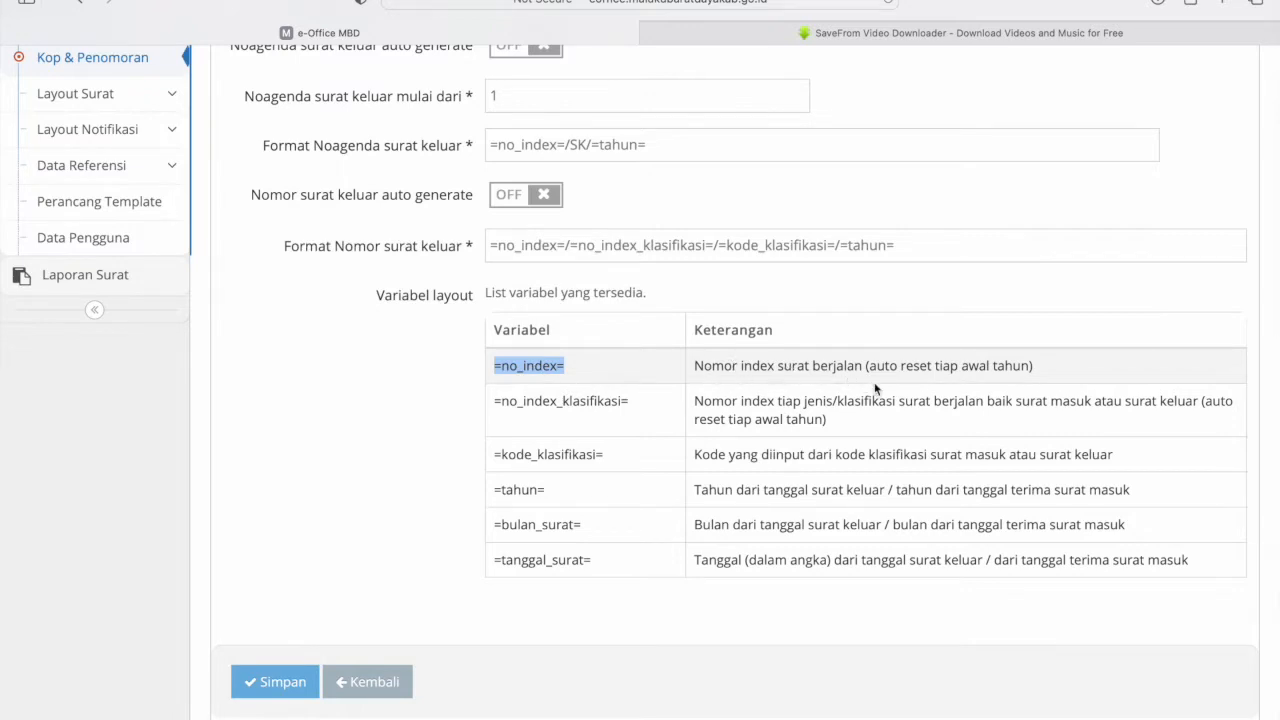
{"action": "left_click", "coordinate": [567, 245]}
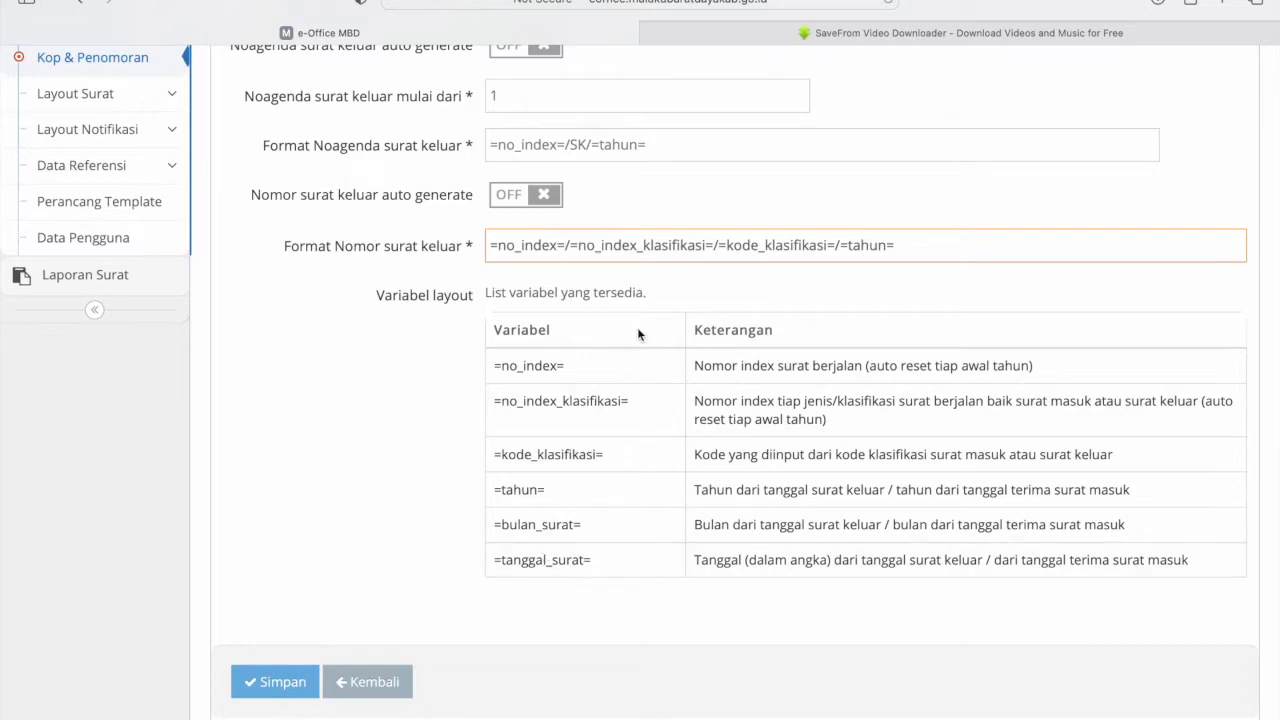
{"action": "scroll", "coordinate": [637, 327], "scroll_direction": "up", "scroll_amount": 3}
{"action": "scroll", "coordinate": [637, 327], "scroll_direction": "up", "scroll_amount": 3}
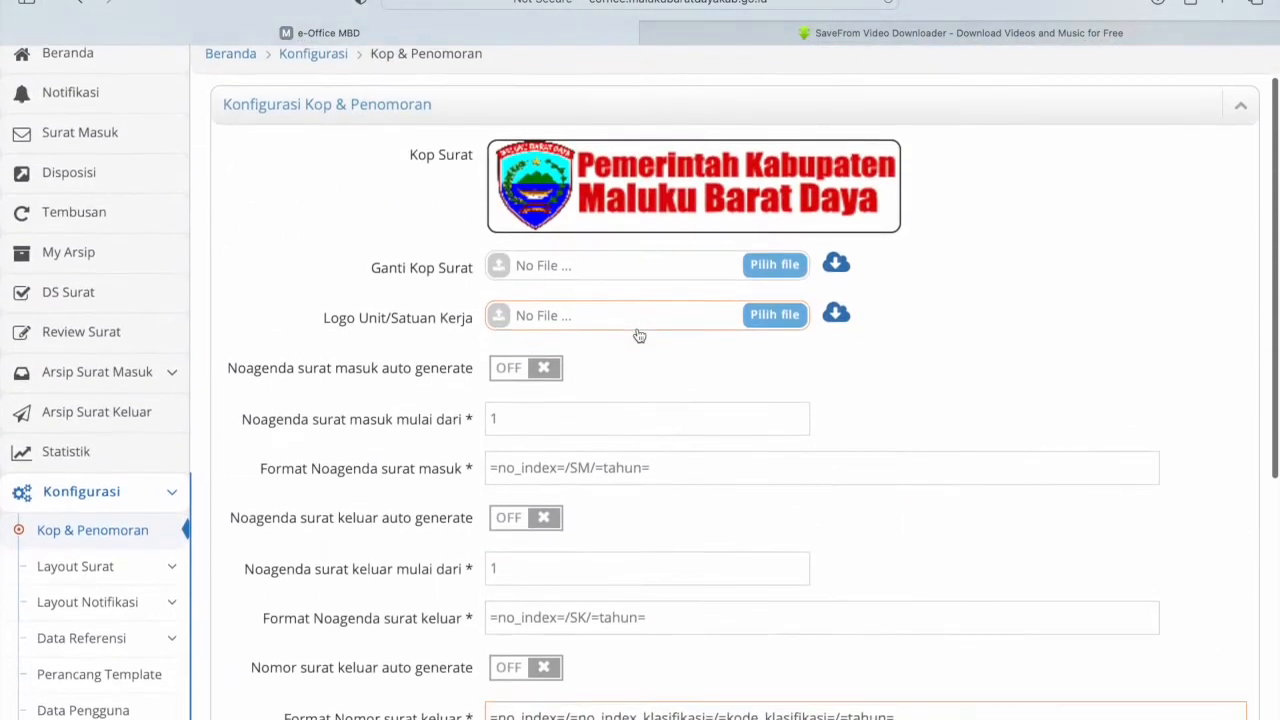
{"action": "scroll", "coordinate": [640, 371], "scroll_direction": "down", "scroll_amount": 6}
{"action": "left_click", "coordinate": [284, 634]}
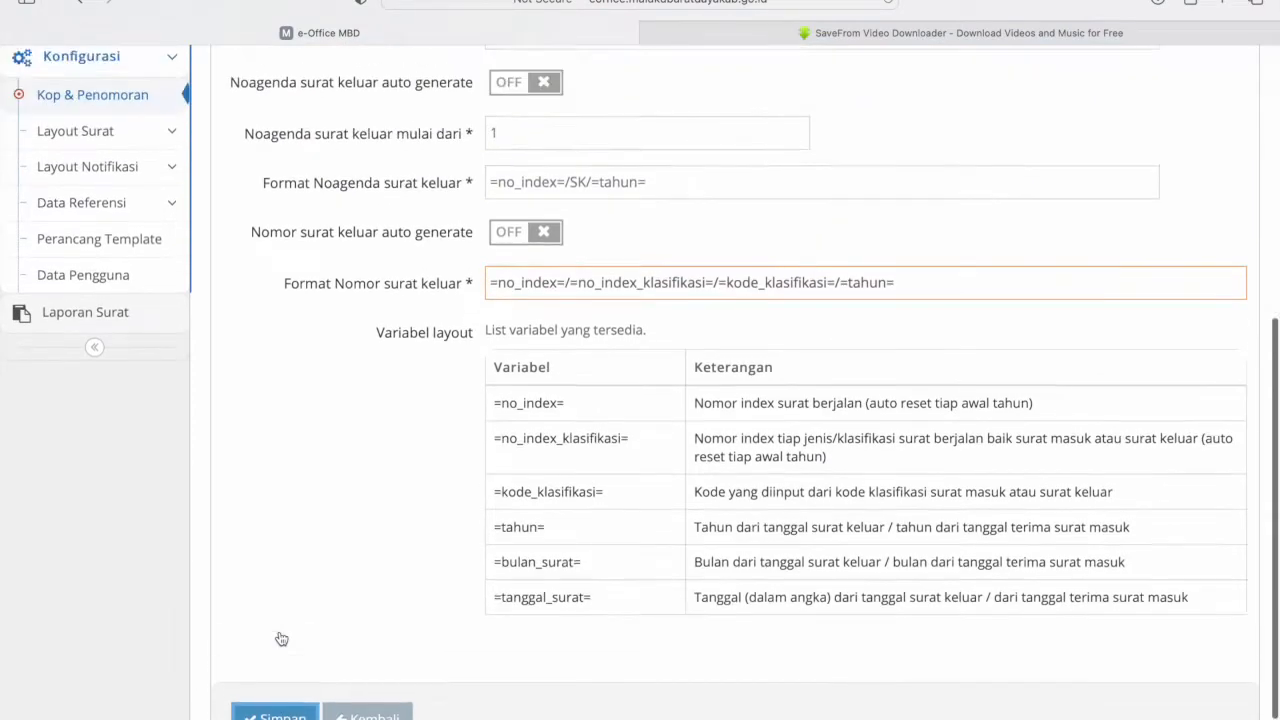
{"action": "left_click", "coordinate": [152, 392]}
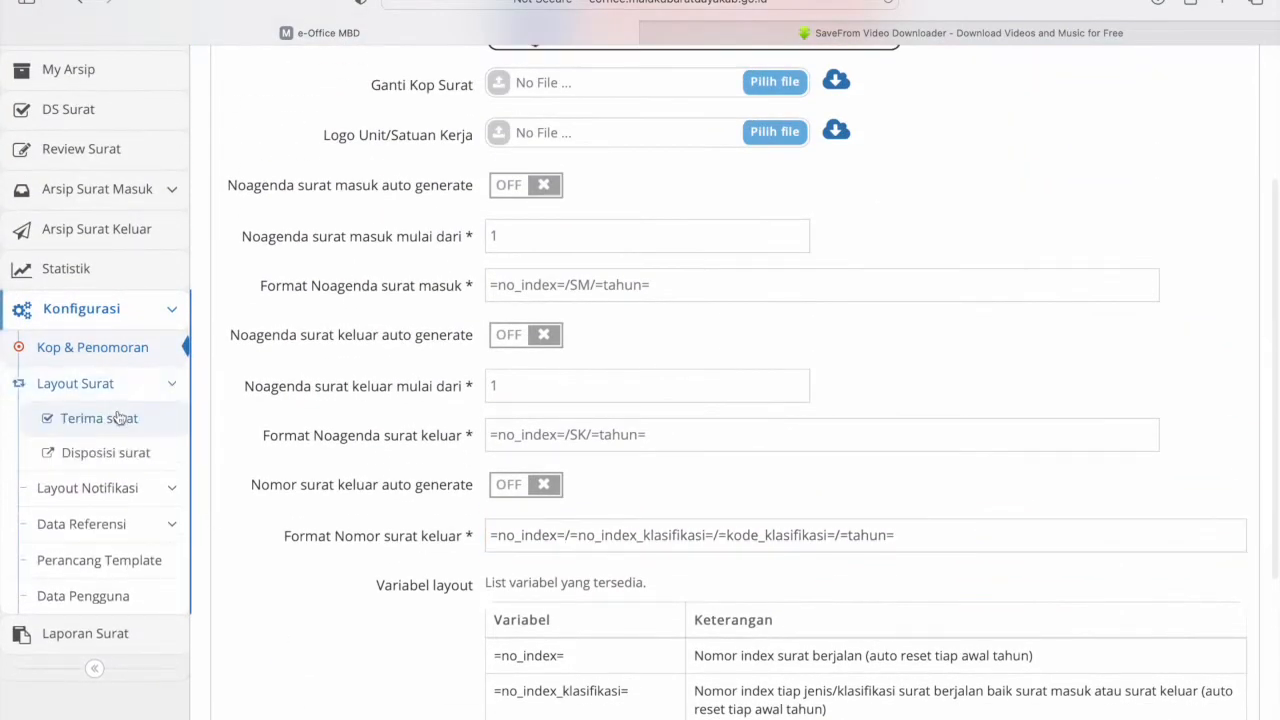
- Open the Terima surat layout and inspect the Struk template's =UrlAplikasi= placeholder
{"action": "left_click", "coordinate": [99, 419]}
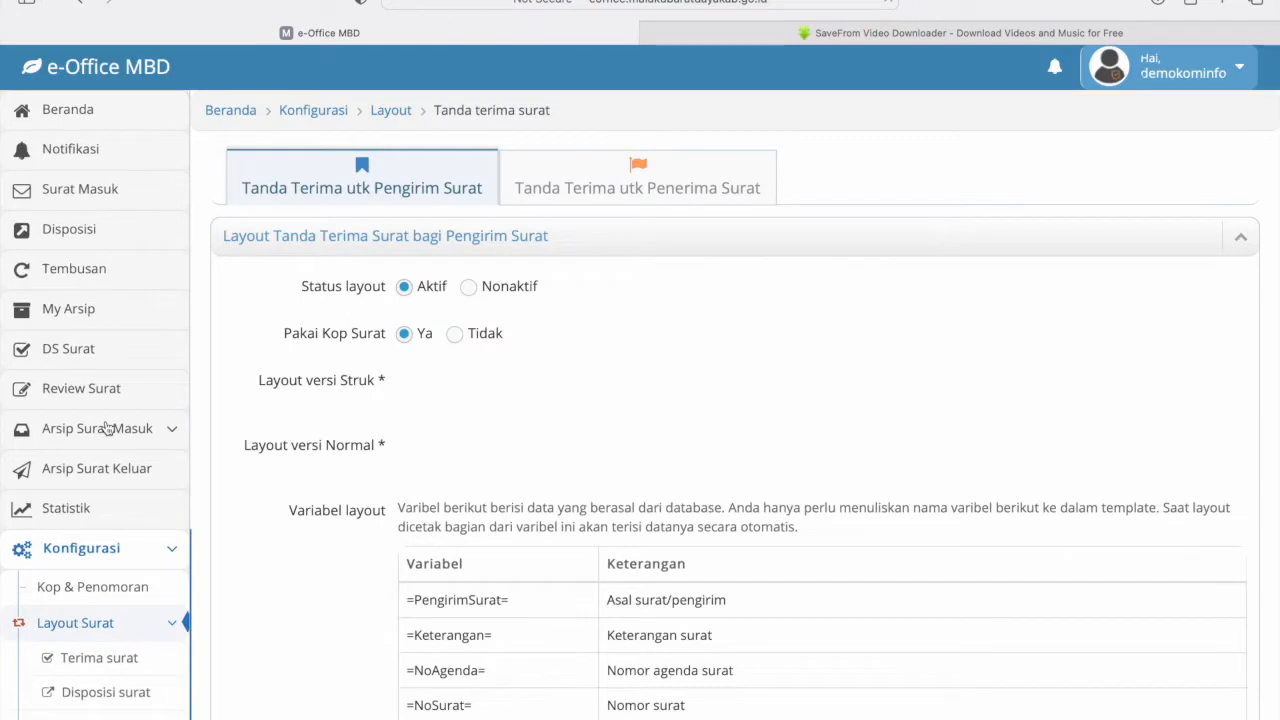
{"action": "scroll", "coordinate": [404, 452], "scroll_direction": "down", "scroll_amount": 3}
{"action": "left_click", "coordinate": [930, 318]}
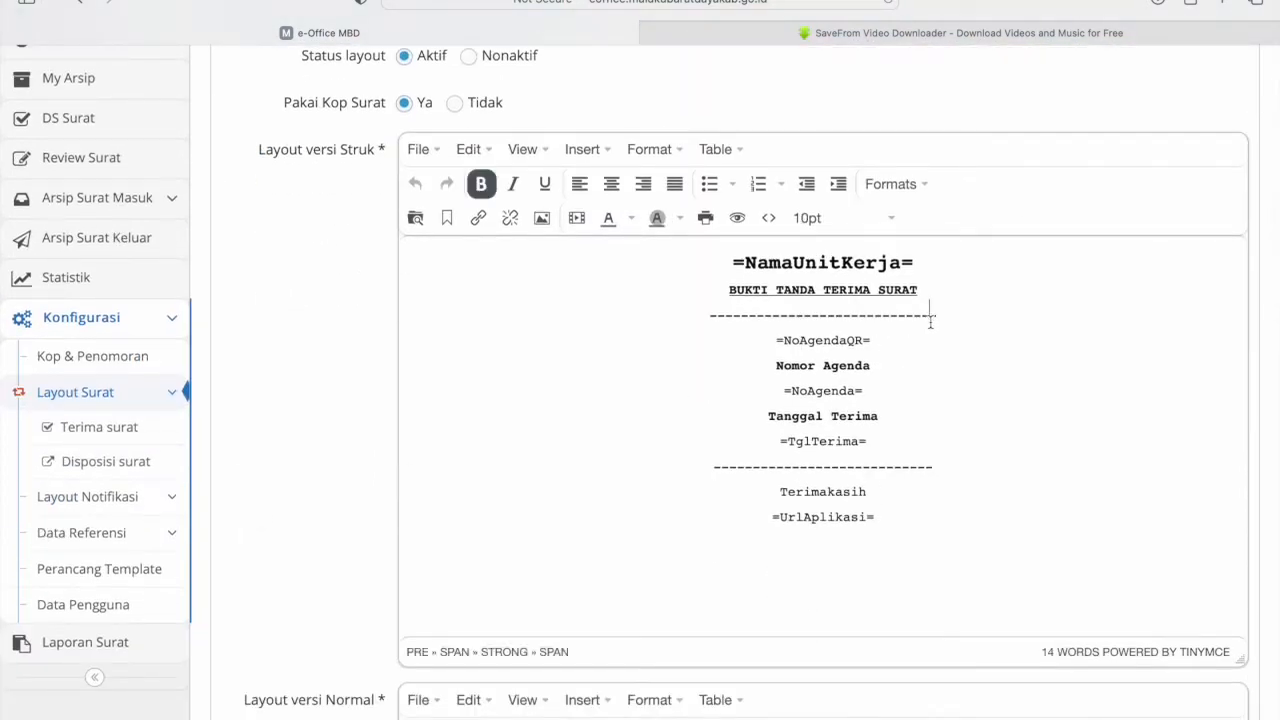
{"action": "scroll", "coordinate": [956, 316], "scroll_direction": "down", "scroll_amount": 3}
{"action": "left_click", "coordinate": [907, 372]}
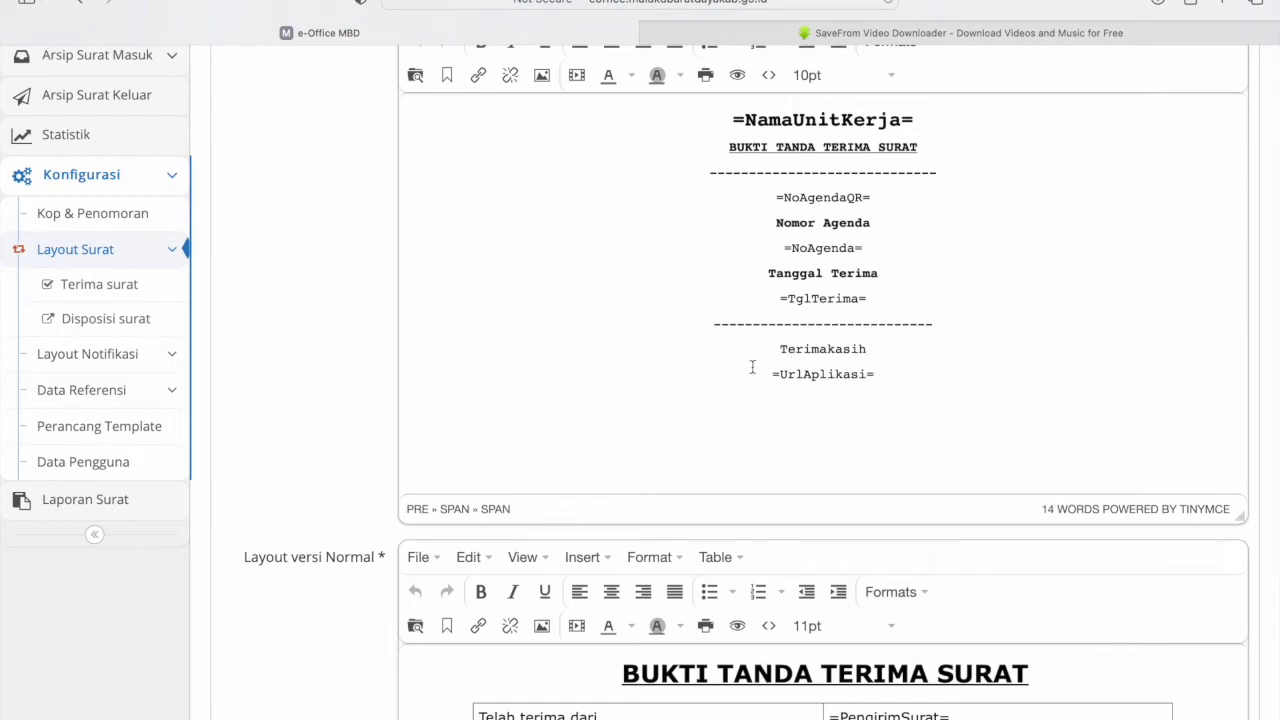
{"action": "left_click_drag", "start_coordinate": [885, 375], "coordinate": [762, 375]}
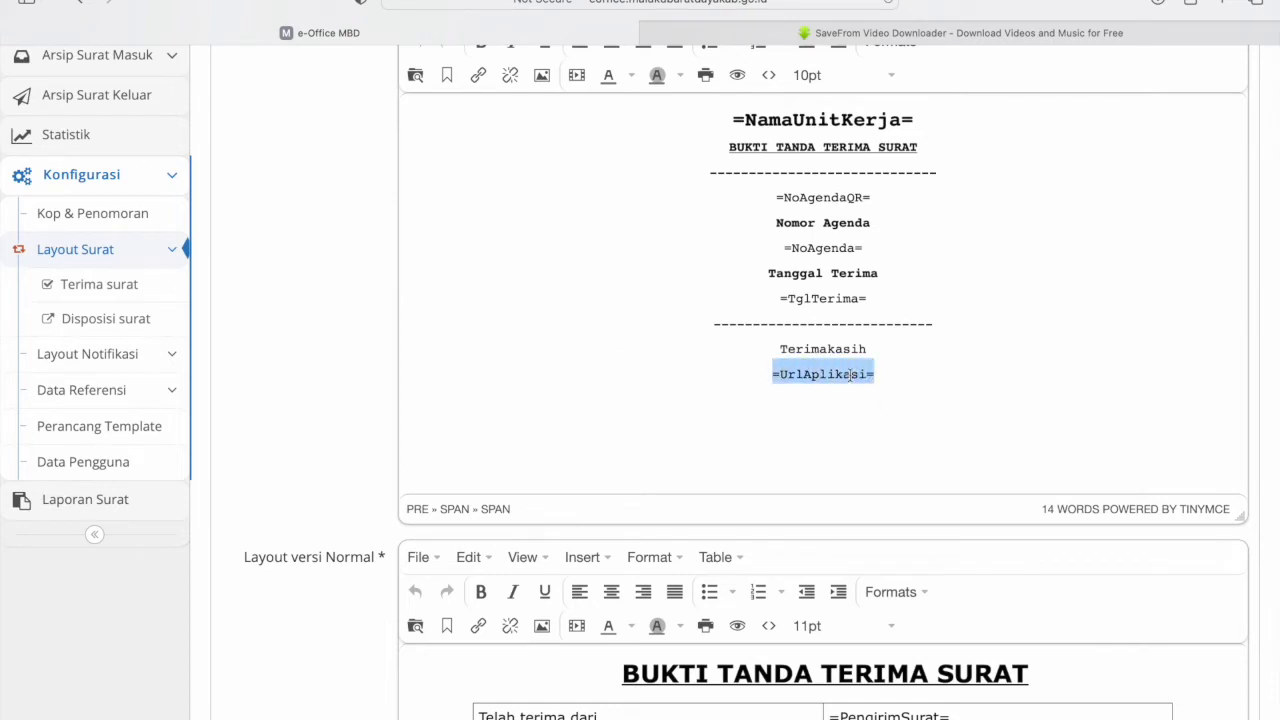
{"action": "left_click", "coordinate": [887, 375]}
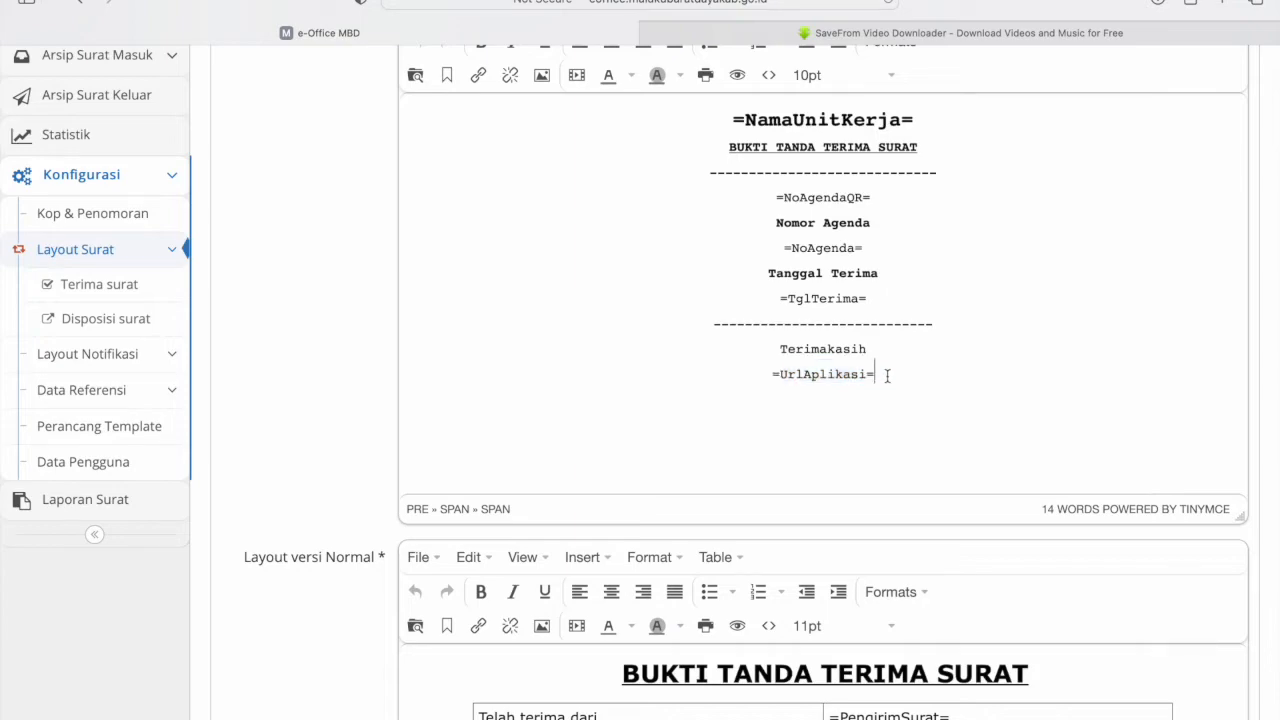
{"action": "scroll", "coordinate": [887, 375], "scroll_direction": "down", "scroll_amount": 15}
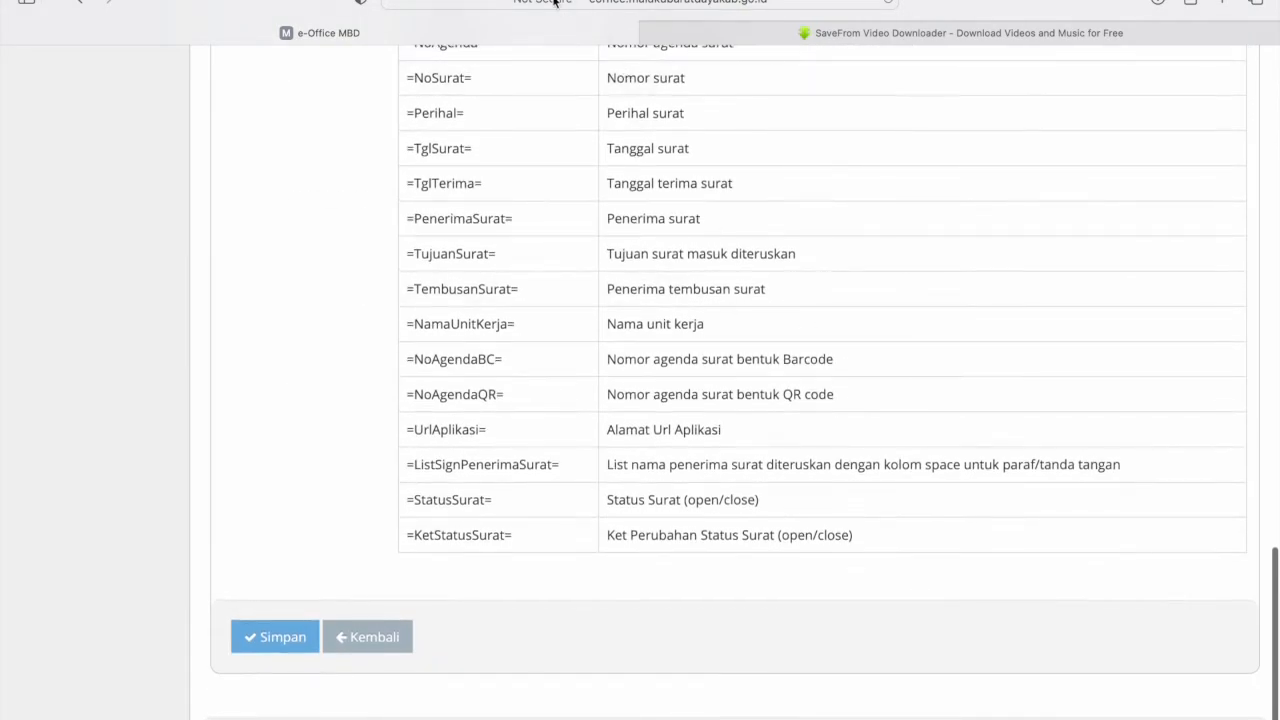
{"action": "scroll", "coordinate": [463, 560], "scroll_direction": "up", "scroll_amount": 2}
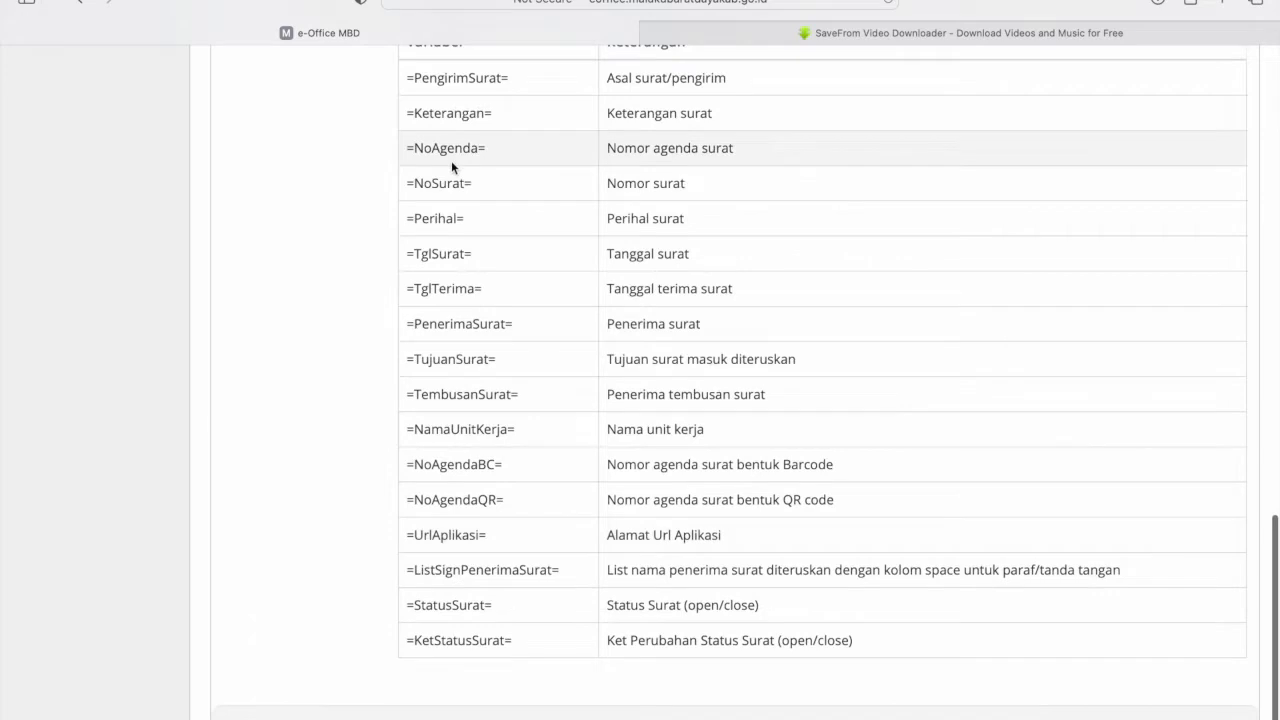
{"action": "scroll", "coordinate": [451, 160], "scroll_direction": "up", "scroll_amount": 3}
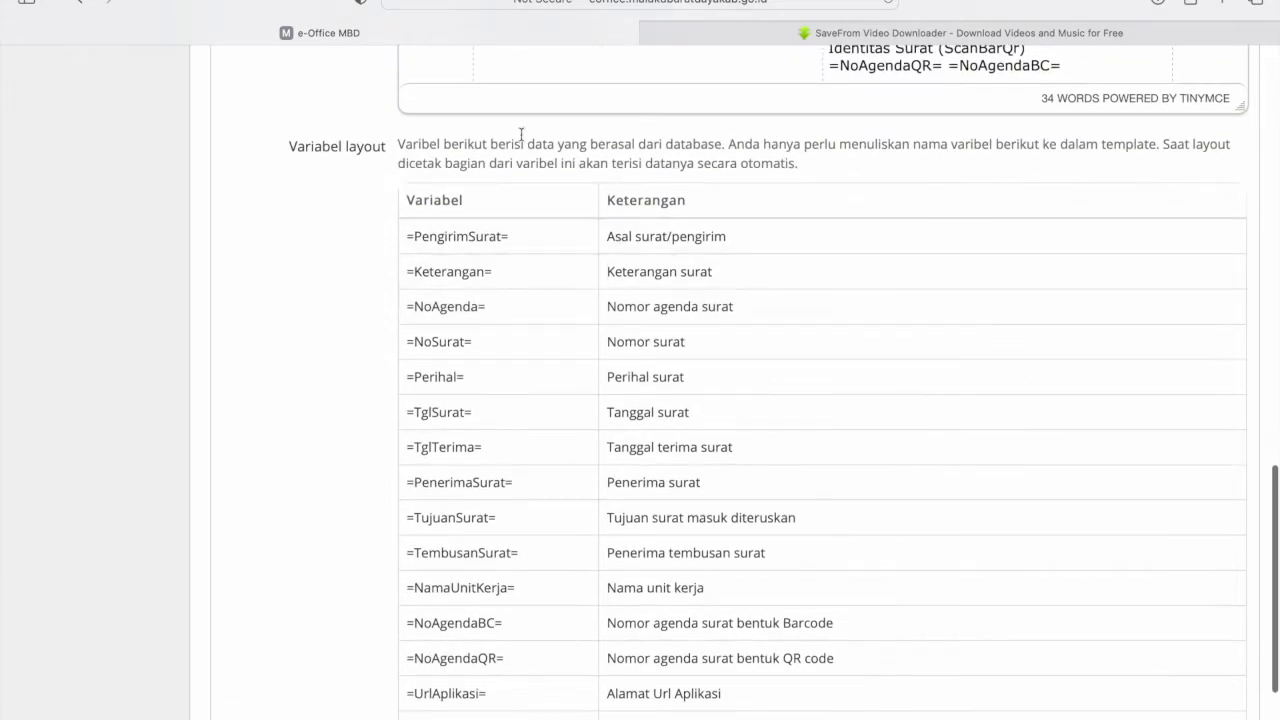
{"action": "scroll", "coordinate": [450, 470], "scroll_direction": "down", "scroll_amount": 3}
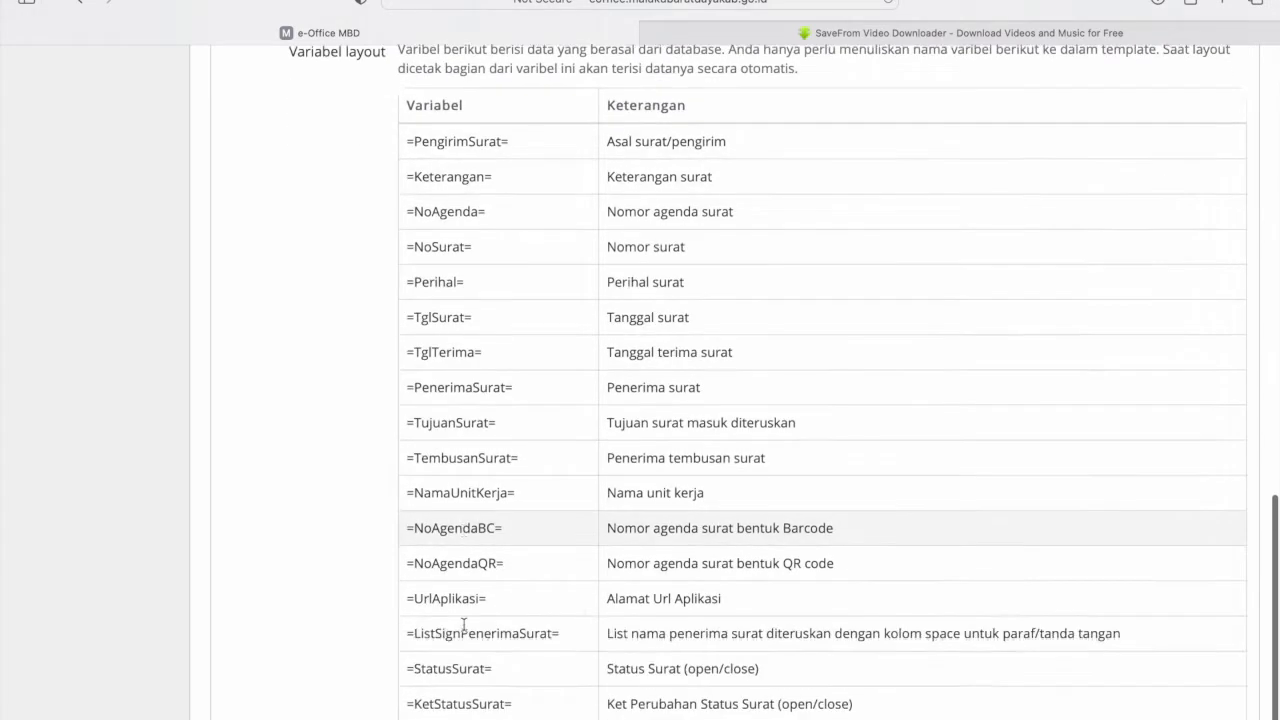
{"action": "scroll", "coordinate": [551, 620], "scroll_direction": "up", "scroll_amount": 10}
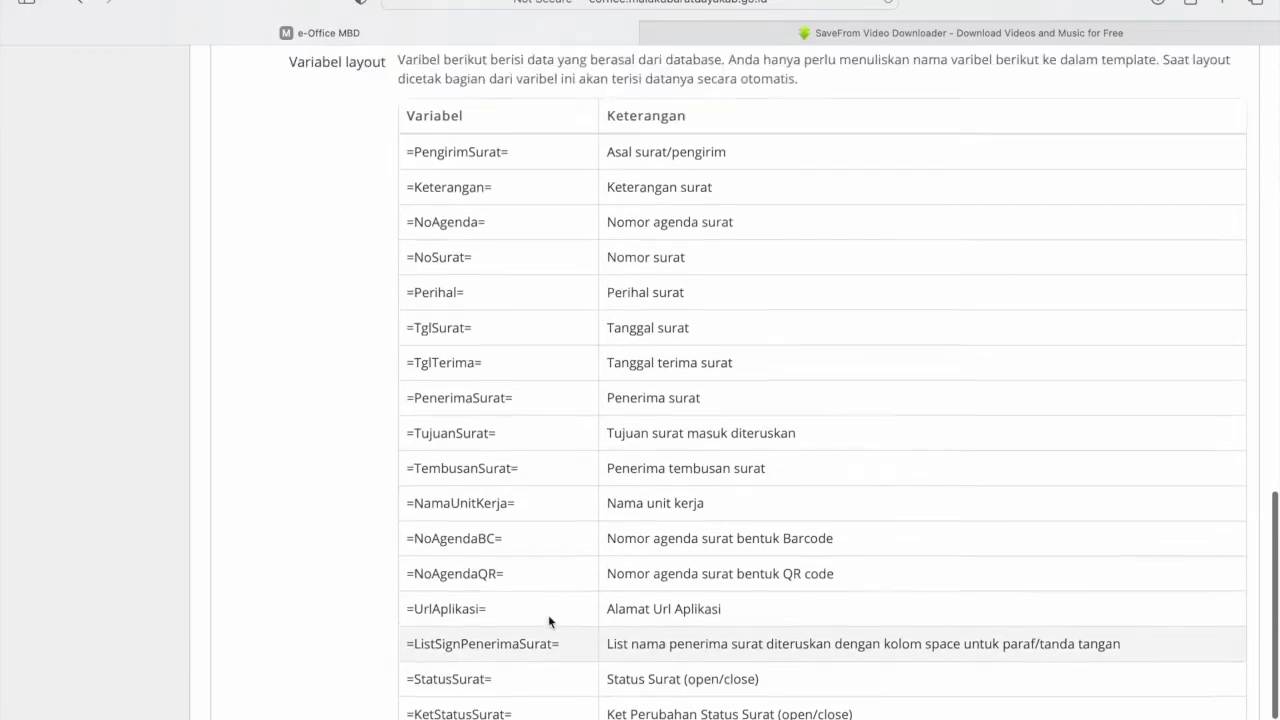
{"action": "scroll", "coordinate": [549, 615], "scroll_direction": "up", "scroll_amount": 2}
{"action": "scroll", "coordinate": [714, 449], "scroll_direction": "up", "scroll_amount": 1}
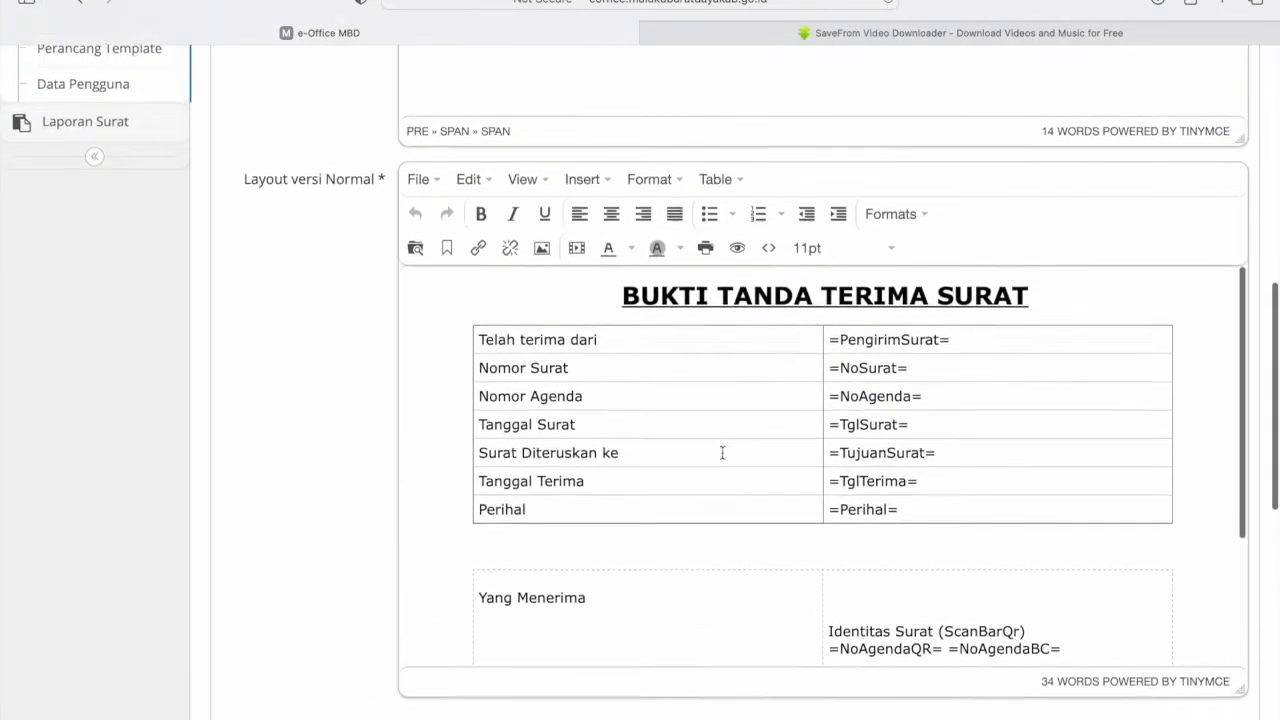
- Inspect the Normal BUKTI TANDA TERIMA SURAT template's =NoAgendaBC= cell, then reload Terima surat
{"action": "left_click", "coordinate": [1063, 309]}
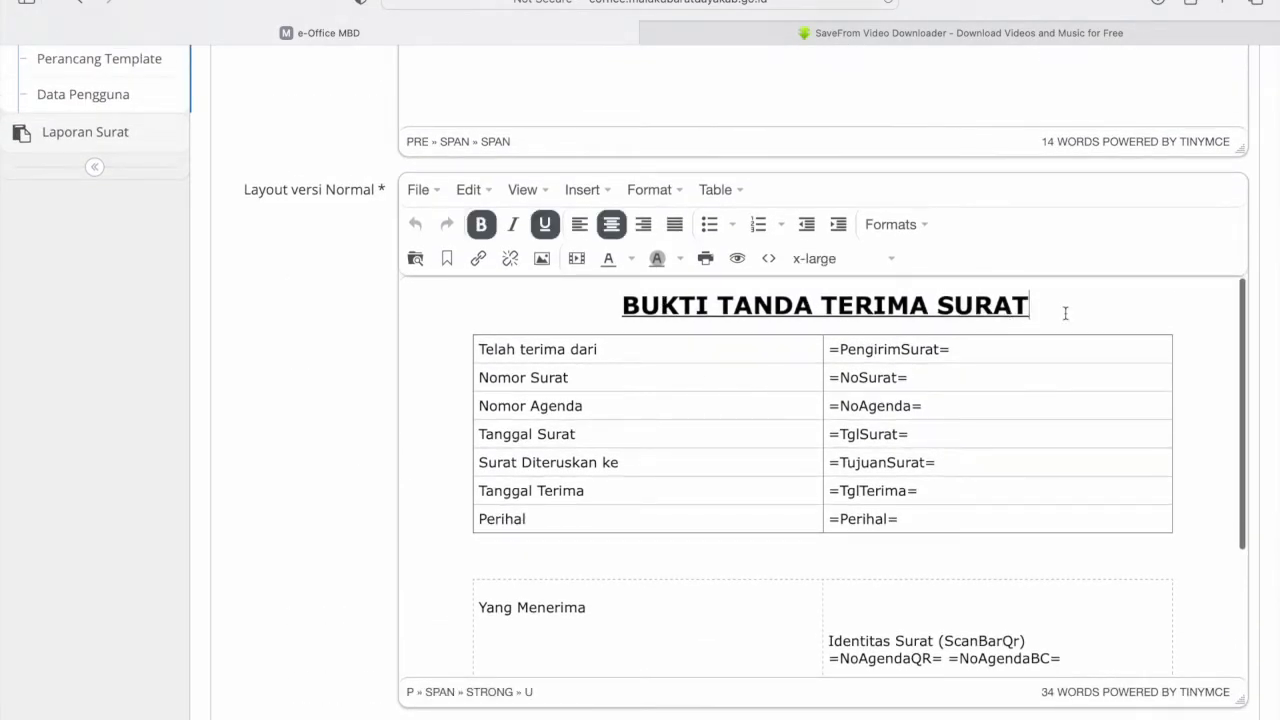
{"action": "scroll", "coordinate": [1065, 313], "scroll_direction": "down", "scroll_amount": 3}
{"action": "scroll", "coordinate": [1065, 313], "scroll_direction": "down", "scroll_amount": 1}
{"action": "left_click", "coordinate": [1100, 484]}
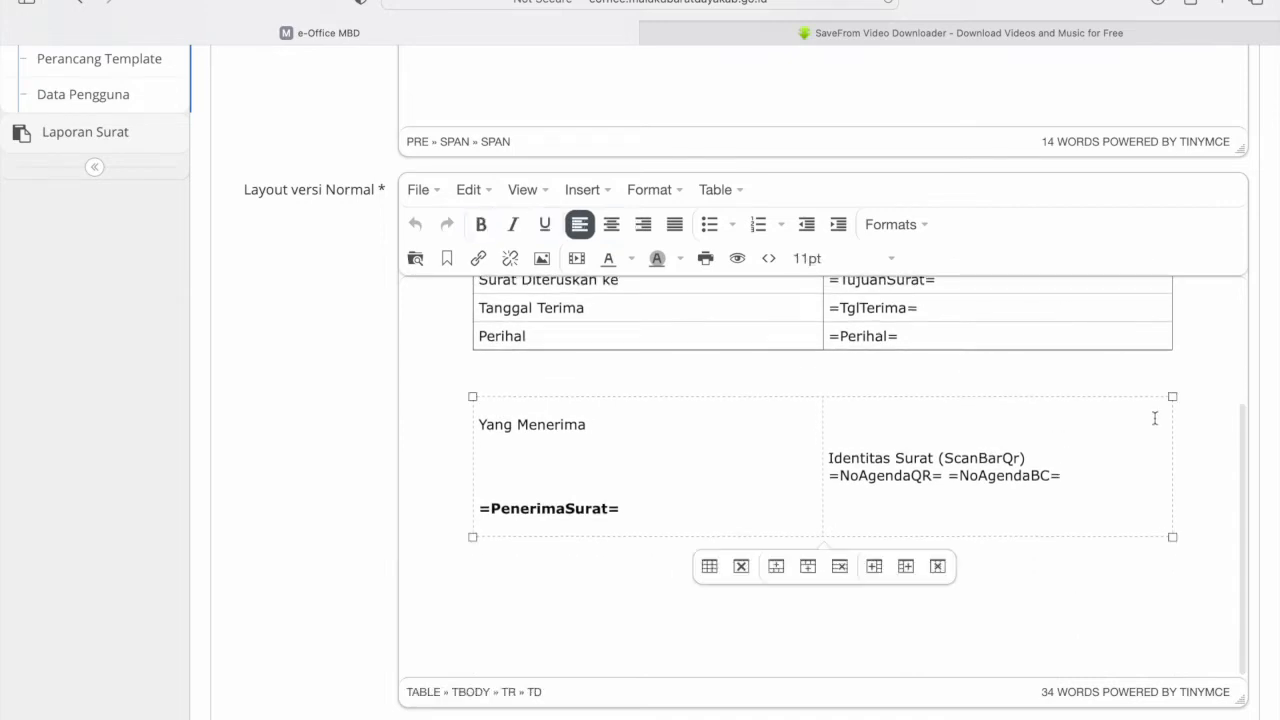
{"action": "left_click", "coordinate": [1174, 397]}
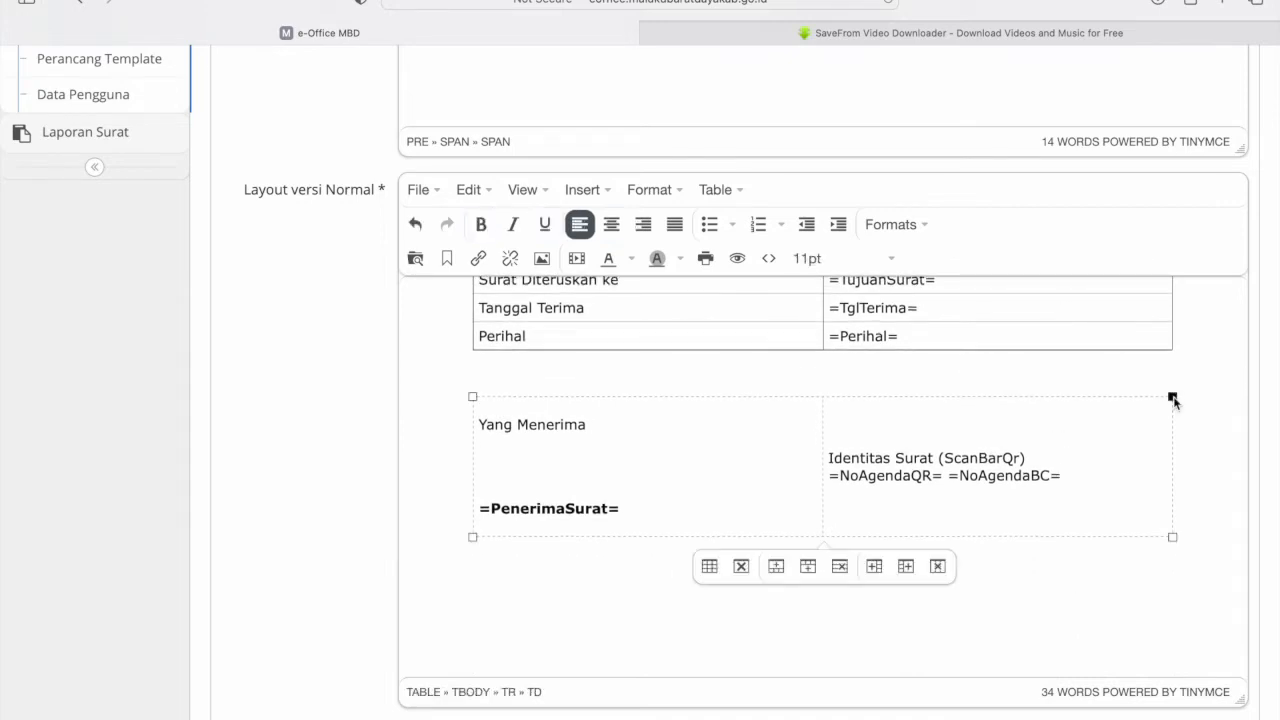
{"action": "scroll", "coordinate": [577, 594], "scroll_direction": "down", "scroll_amount": 3}
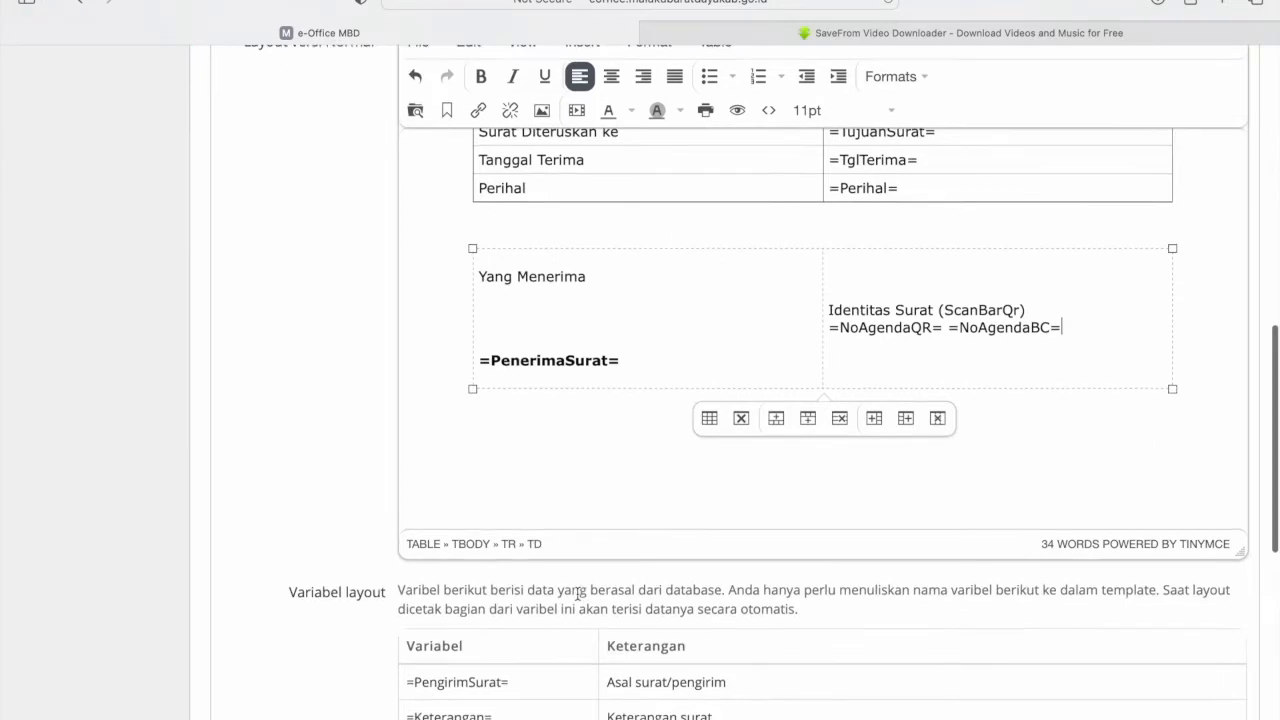
{"action": "scroll", "coordinate": [577, 594], "scroll_direction": "down", "scroll_amount": 6}
{"action": "scroll", "coordinate": [577, 594], "scroll_direction": "up", "scroll_amount": 11}
{"action": "scroll", "coordinate": [577, 594], "scroll_direction": "down", "scroll_amount": 3}
{"action": "scroll", "coordinate": [577, 592], "scroll_direction": "down", "scroll_amount": 4}
{"action": "scroll", "coordinate": [577, 592], "scroll_direction": "up", "scroll_amount": 7}
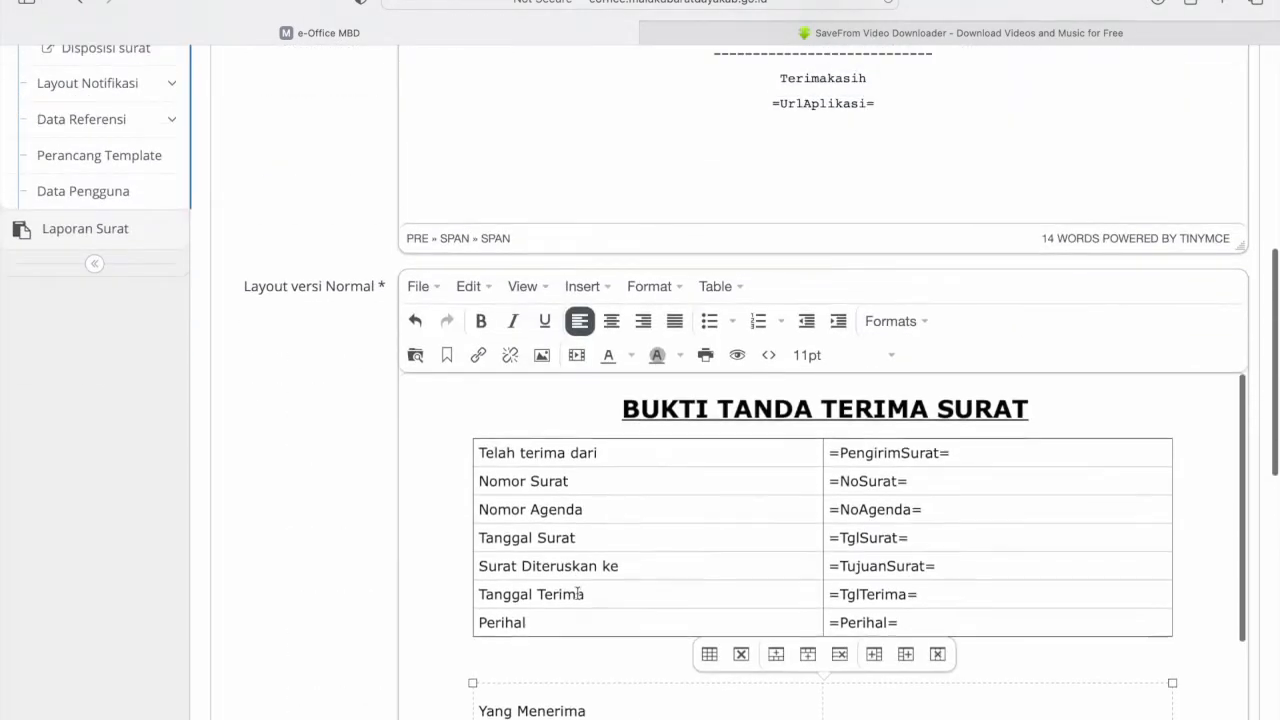
{"action": "scroll", "coordinate": [320, 522], "scroll_direction": "up", "scroll_amount": 5}
{"action": "left_click", "coordinate": [105, 500]}
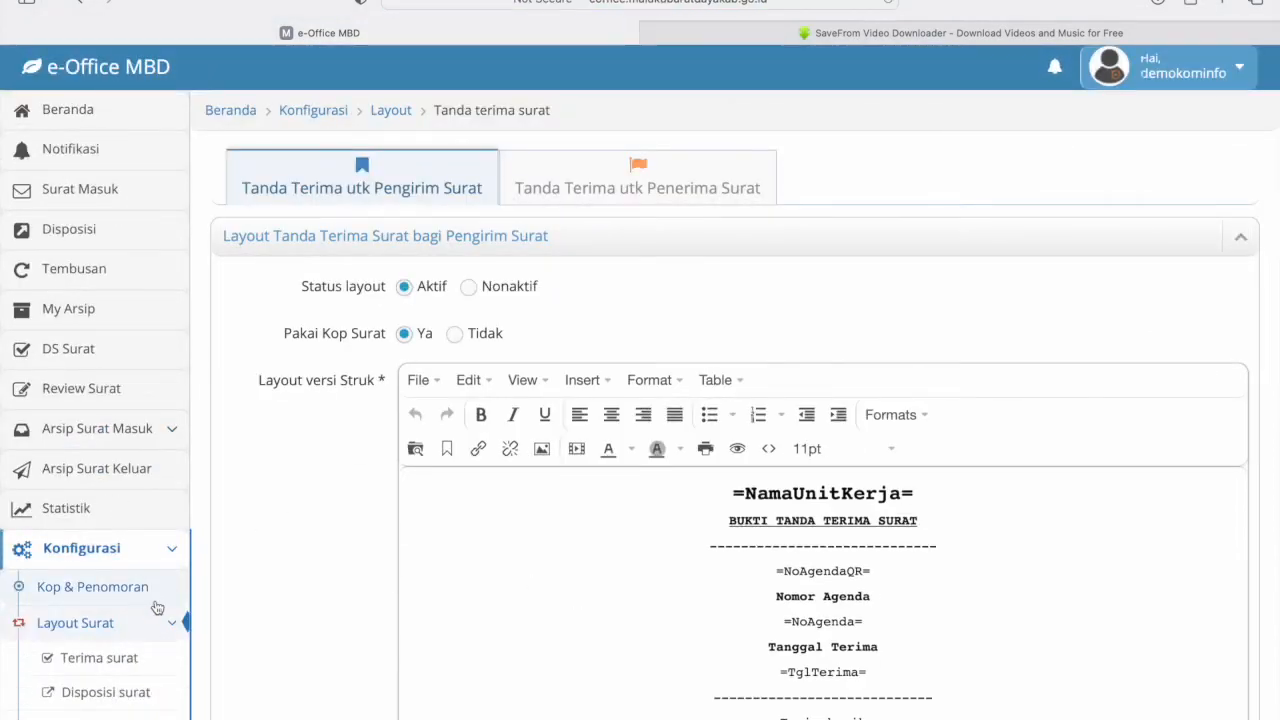
{"action": "scroll", "coordinate": [86, 606], "scroll_direction": "down", "scroll_amount": 3}
- Open the Disposisi surat layout template and scroll through its content
{"action": "left_click", "coordinate": [119, 557]}
{"action": "scroll", "coordinate": [528, 537], "scroll_direction": "down", "scroll_amount": 1}
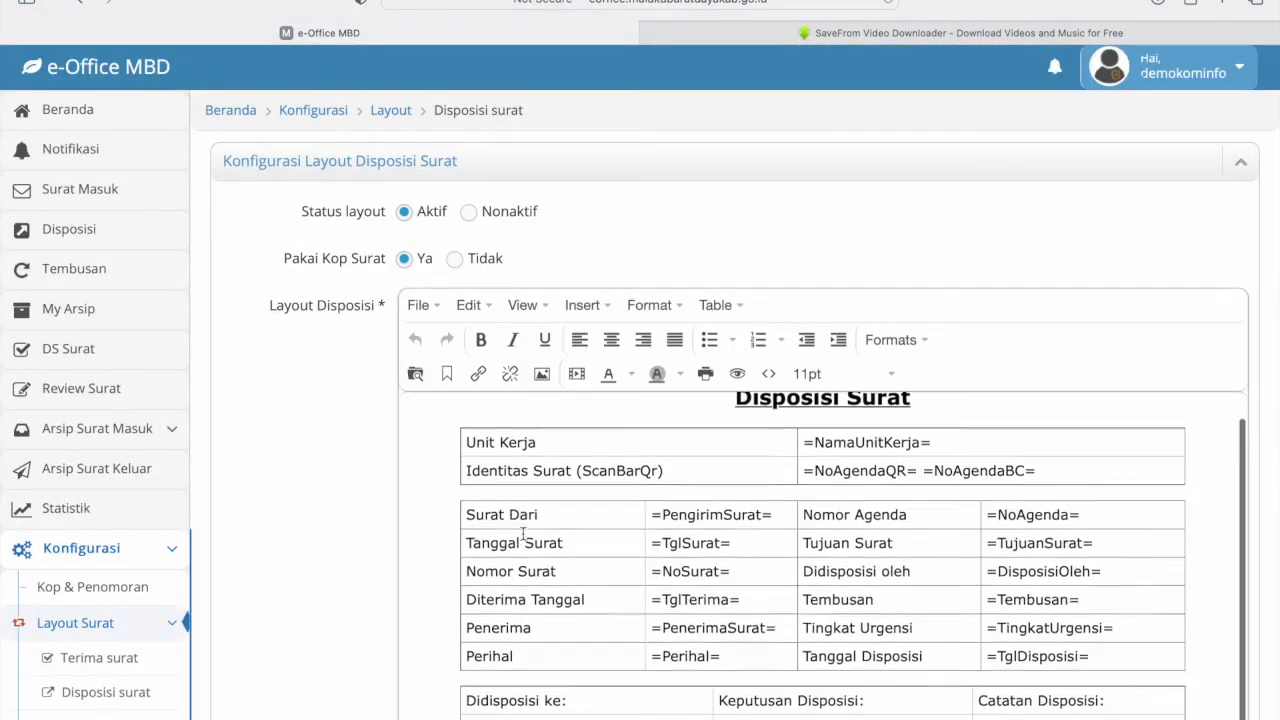
{"action": "scroll", "coordinate": [323, 395], "scroll_direction": "down", "scroll_amount": 5}
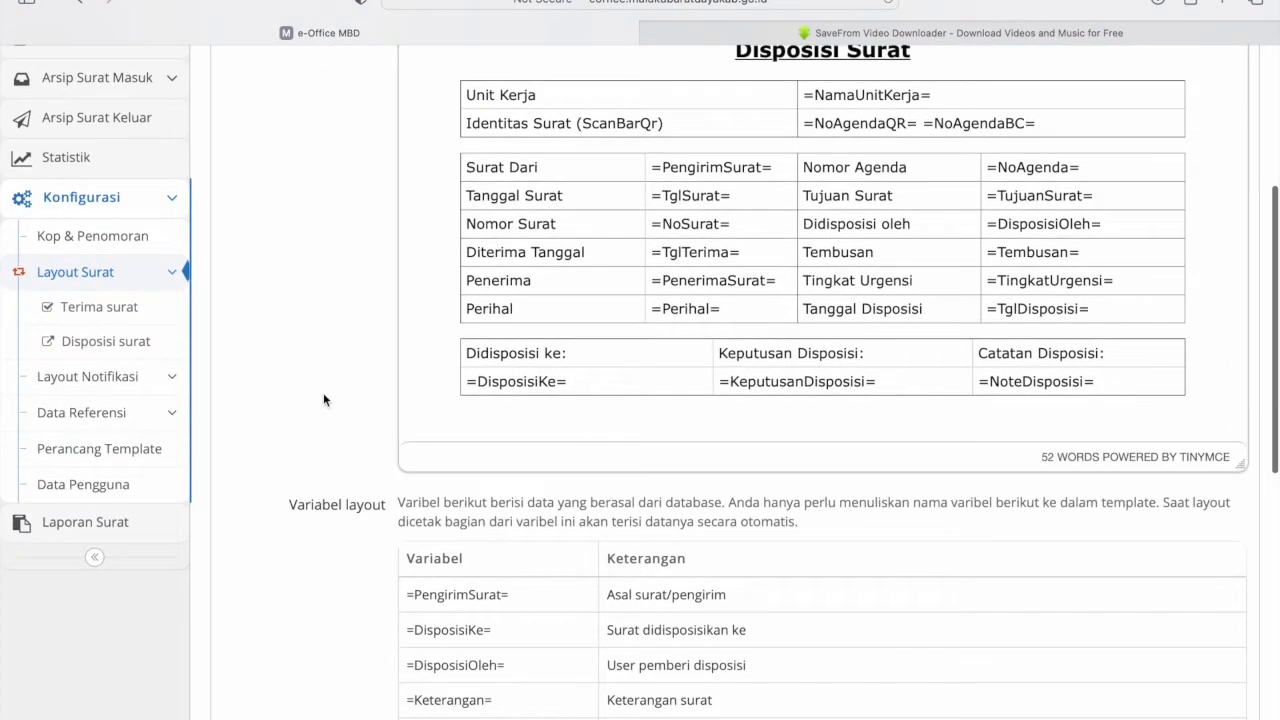
{"action": "scroll", "coordinate": [267, 452], "scroll_direction": "down", "scroll_amount": 8}
{"action": "scroll", "coordinate": [267, 452], "scroll_direction": "up", "scroll_amount": 12}
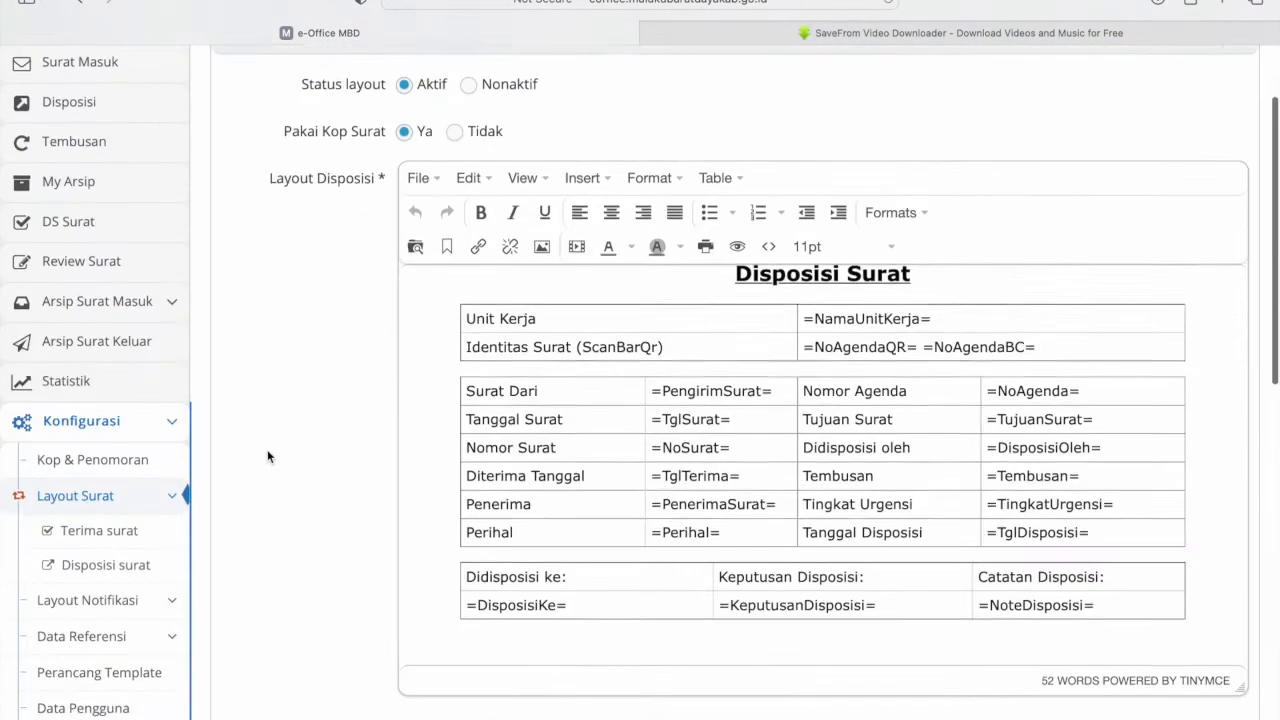
{"action": "scroll", "coordinate": [267, 452], "scroll_direction": "up", "scroll_amount": 1}
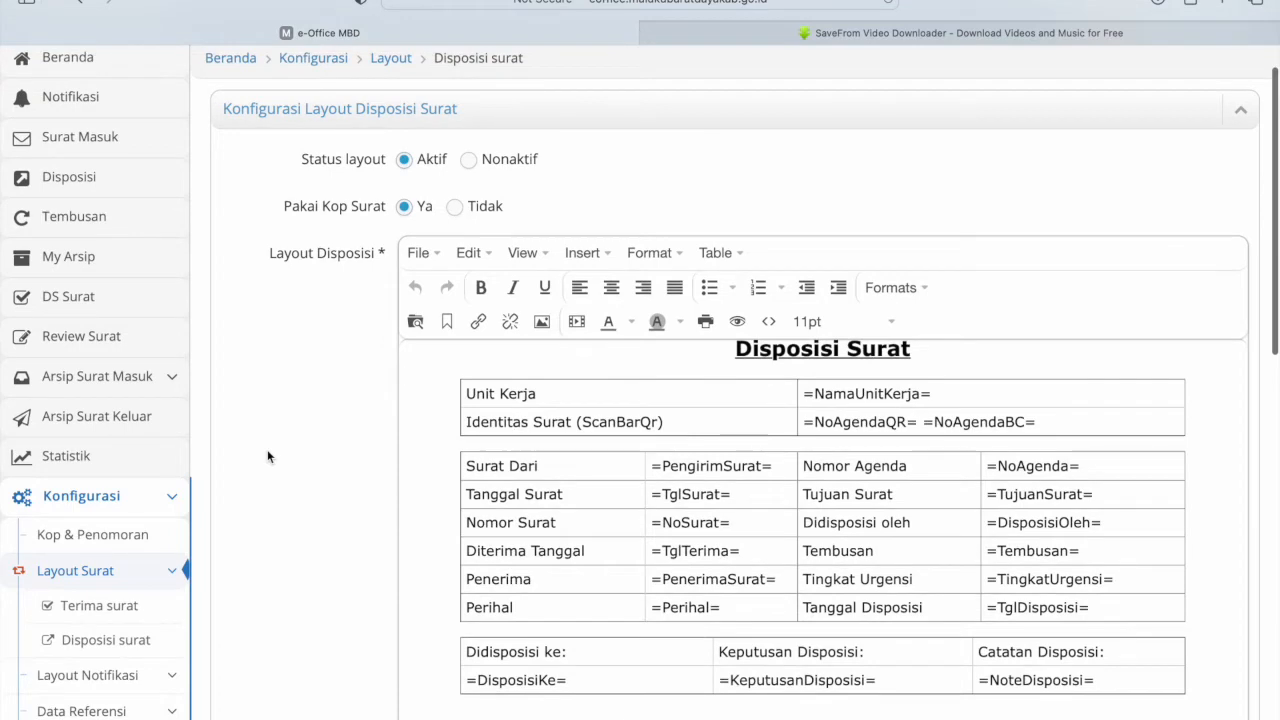
{"action": "scroll", "coordinate": [347, 552], "scroll_direction": "down", "scroll_amount": 2}
{"action": "scroll", "coordinate": [347, 551], "scroll_direction": "up", "scroll_amount": 3}
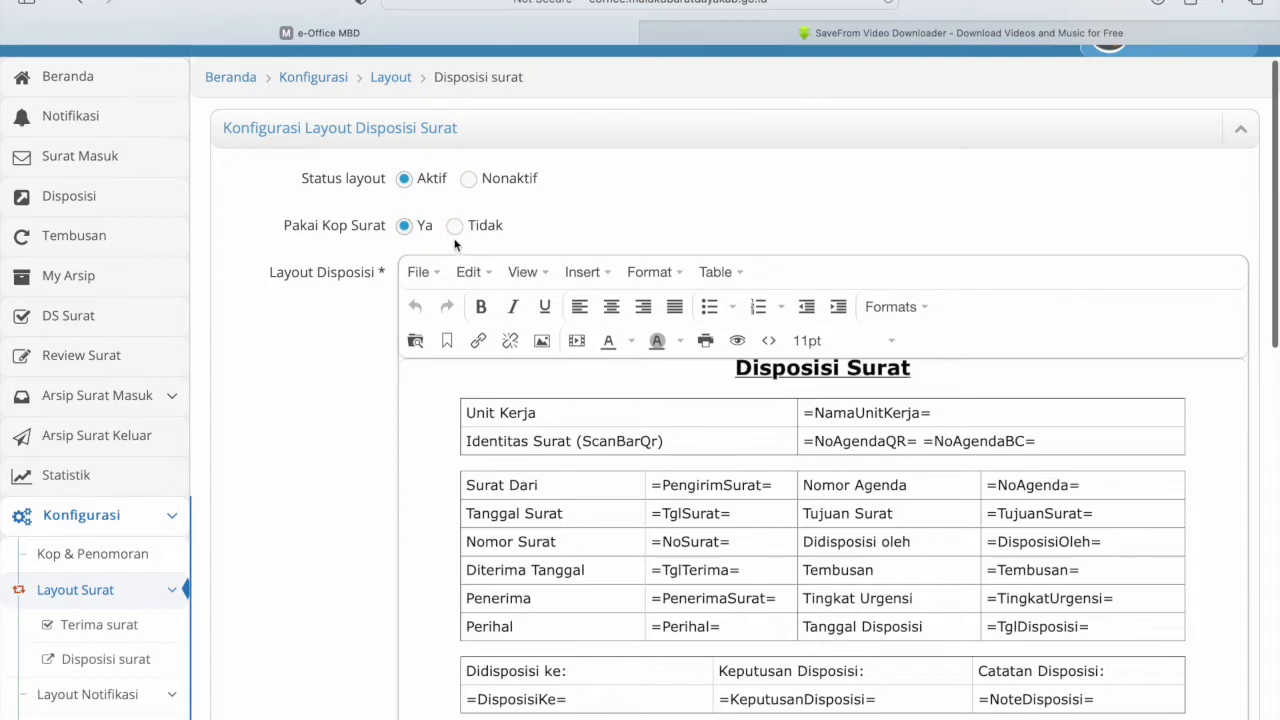
- Expand Layout Notifikasi and show the Surat masuk notification layout
{"action": "scroll", "coordinate": [349, 390], "scroll_direction": "down", "scroll_amount": 3}
{"action": "left_click", "coordinate": [110, 461]}
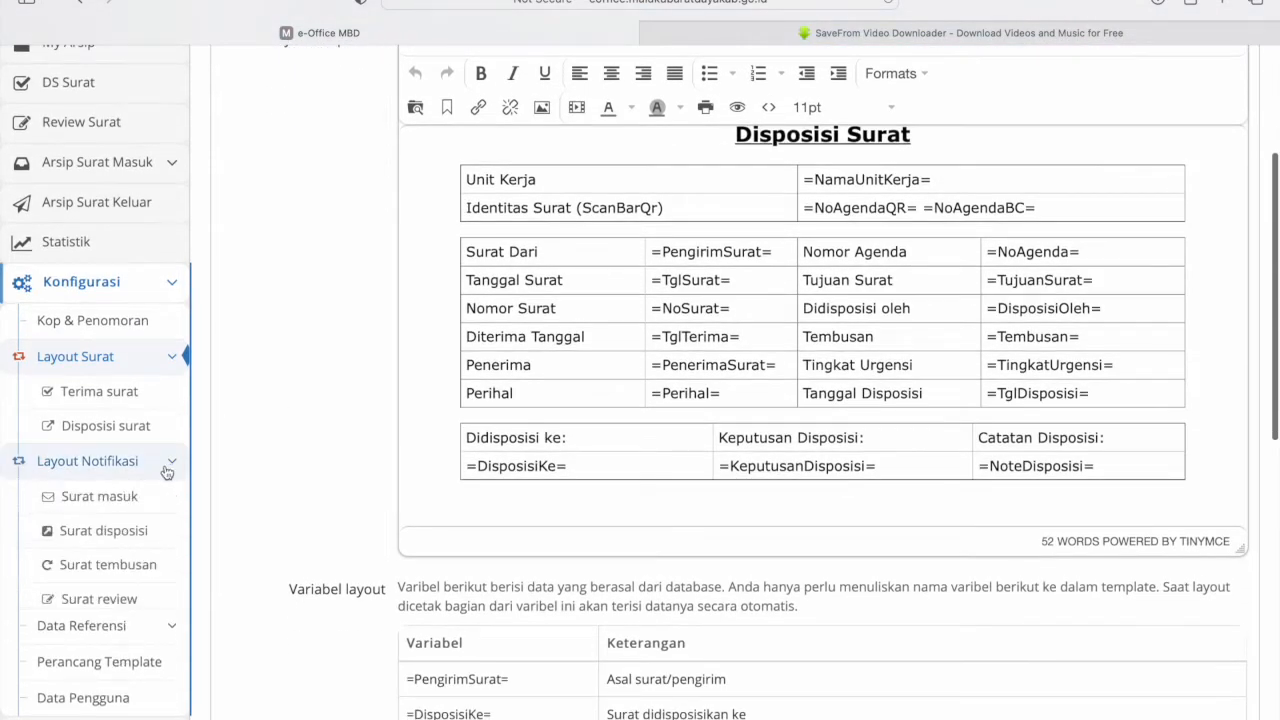
{"action": "left_click", "coordinate": [110, 504]}
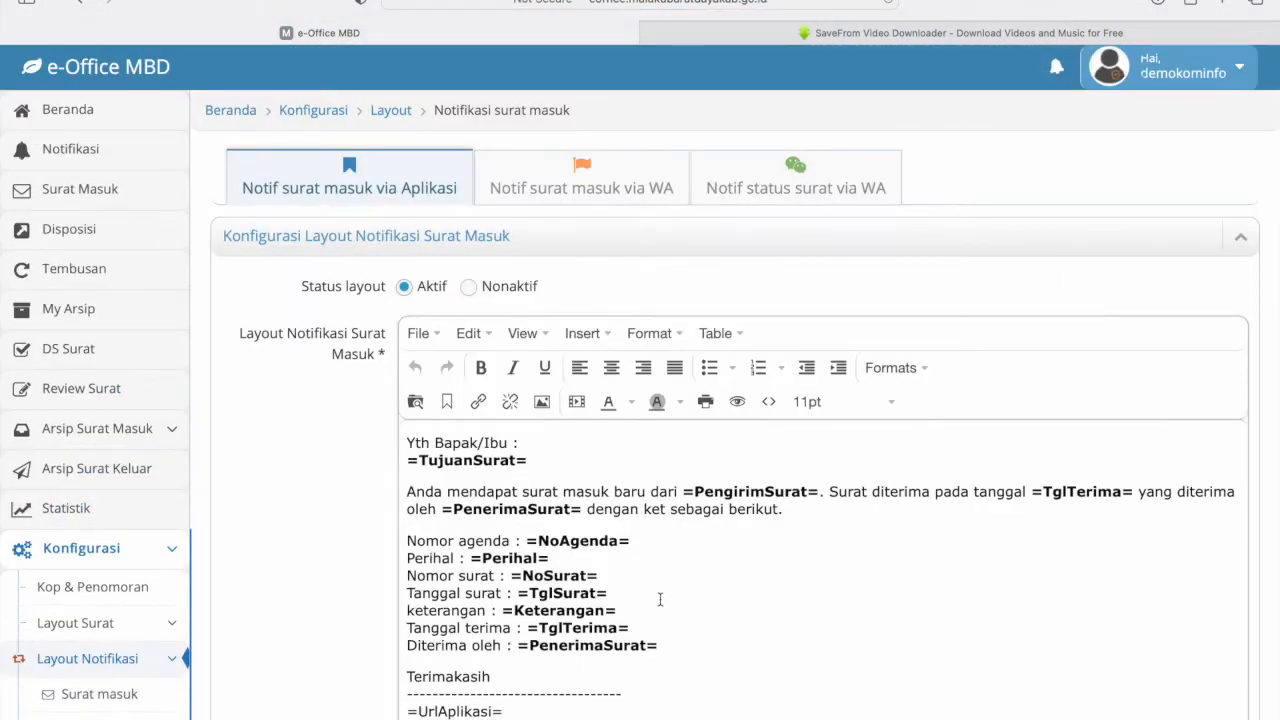
- Scroll through the incoming-letter notification template addressing =TujuanSurat=
{"action": "scroll", "coordinate": [660, 602], "scroll_direction": "down", "scroll_amount": 3}
{"action": "scroll", "coordinate": [660, 605], "scroll_direction": "down", "scroll_amount": 1}
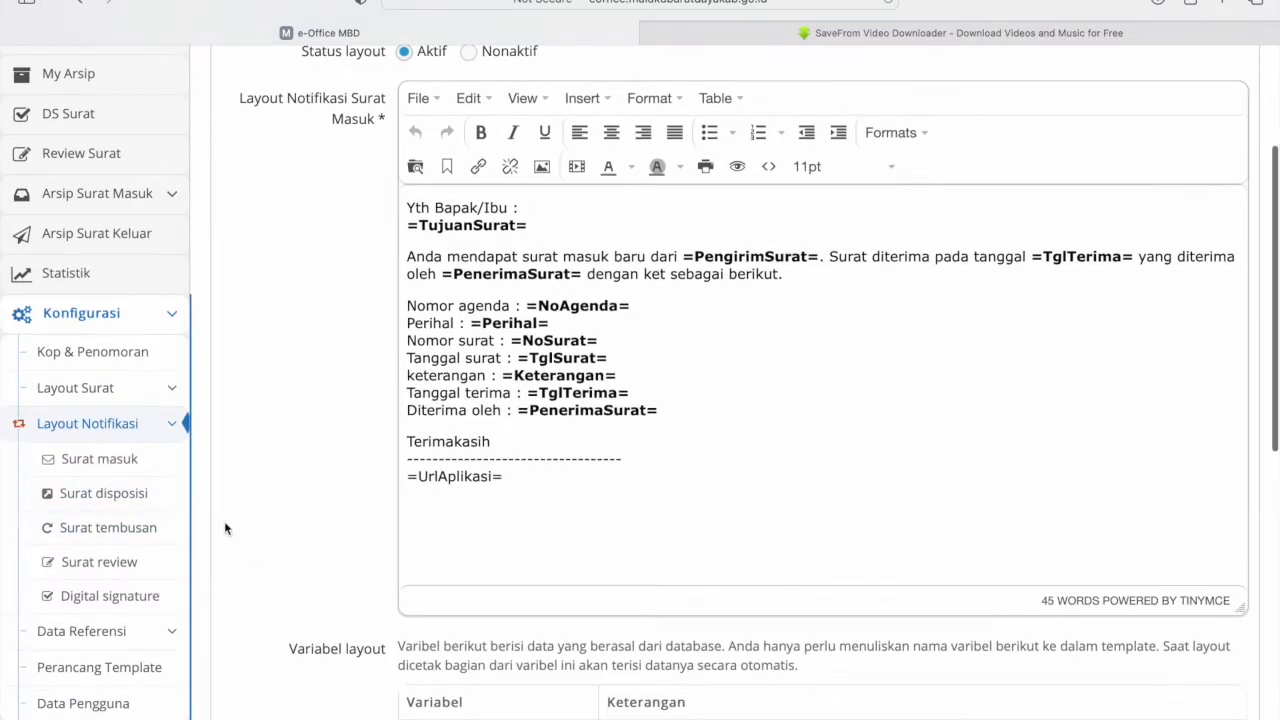
{"action": "scroll", "coordinate": [157, 512], "scroll_direction": "down", "scroll_amount": 1}
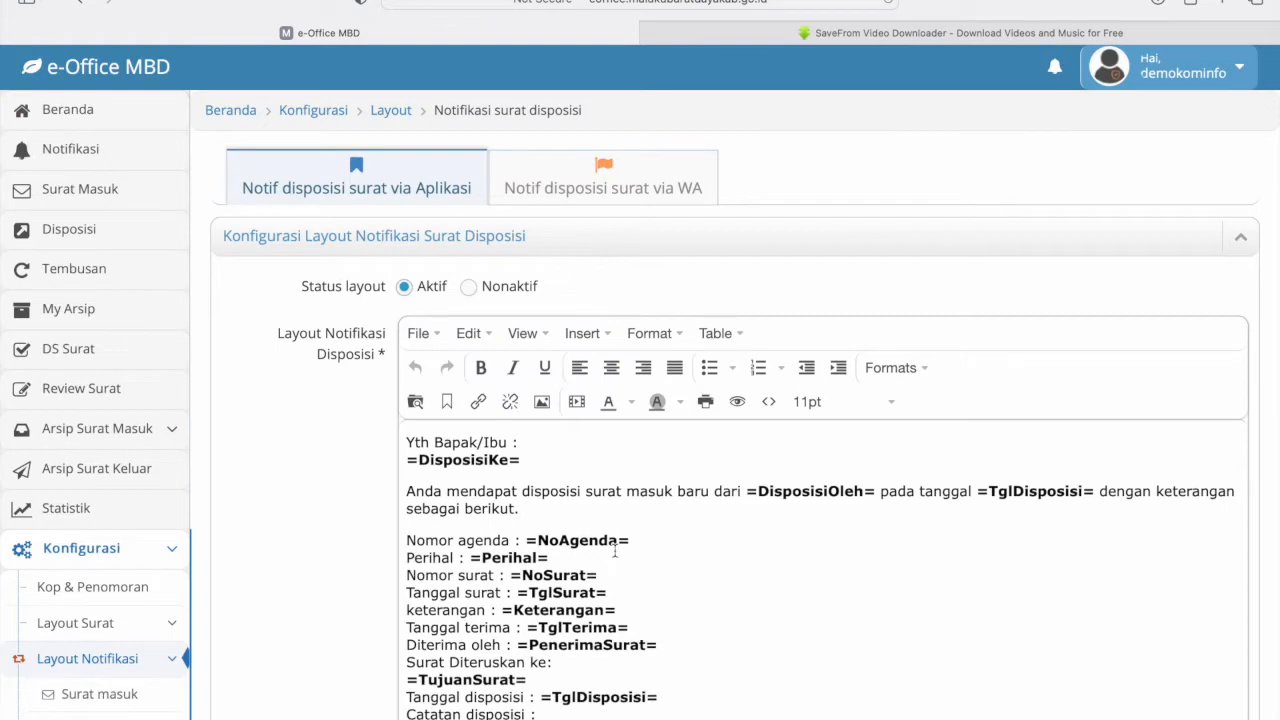
{"action": "scroll", "coordinate": [613, 551], "scroll_direction": "down", "scroll_amount": 2}
{"action": "scroll", "coordinate": [613, 551], "scroll_direction": "up", "scroll_amount": 1}
{"action": "scroll", "coordinate": [352, 468], "scroll_direction": "down", "scroll_amount": 4}
{"action": "scroll", "coordinate": [352, 468], "scroll_direction": "down", "scroll_amount": 1}
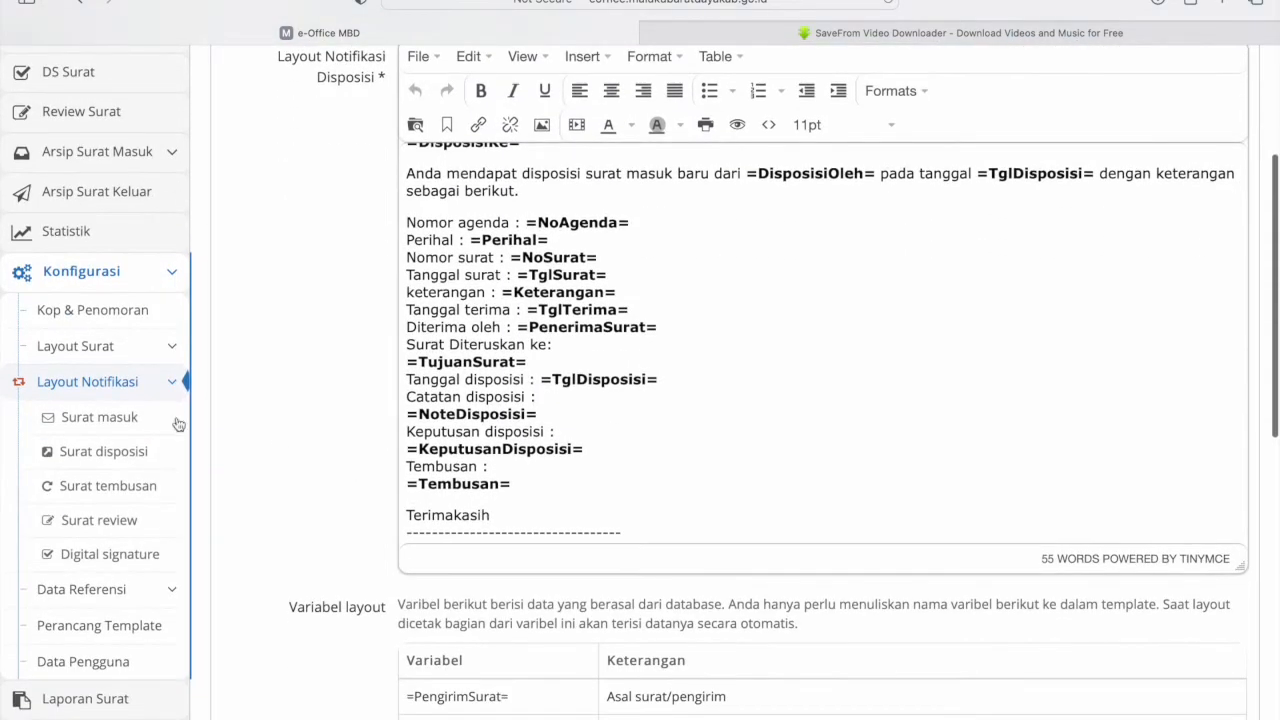
- Review the Surat review notification layout
{"action": "left_click", "coordinate": [120, 520]}
{"action": "scroll", "coordinate": [157, 569], "scroll_direction": "down", "scroll_amount": 3}
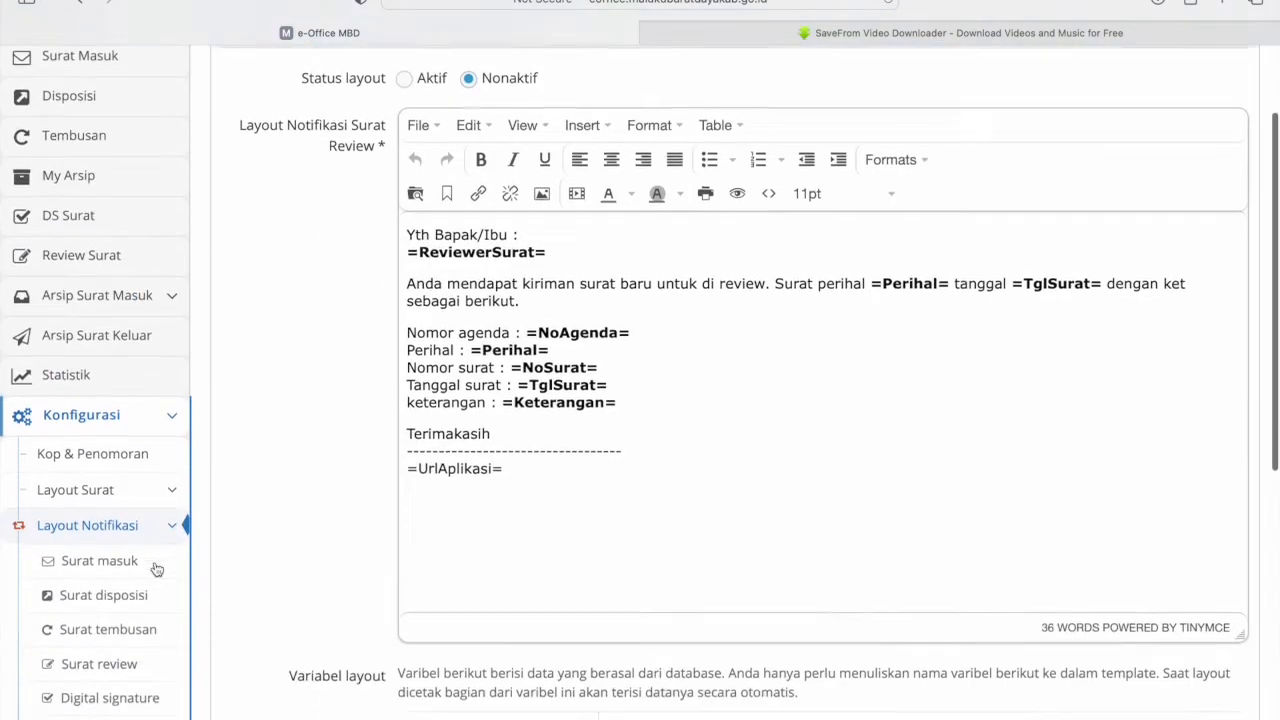
{"action": "scroll", "coordinate": [157, 570], "scroll_direction": "up", "scroll_amount": 1}
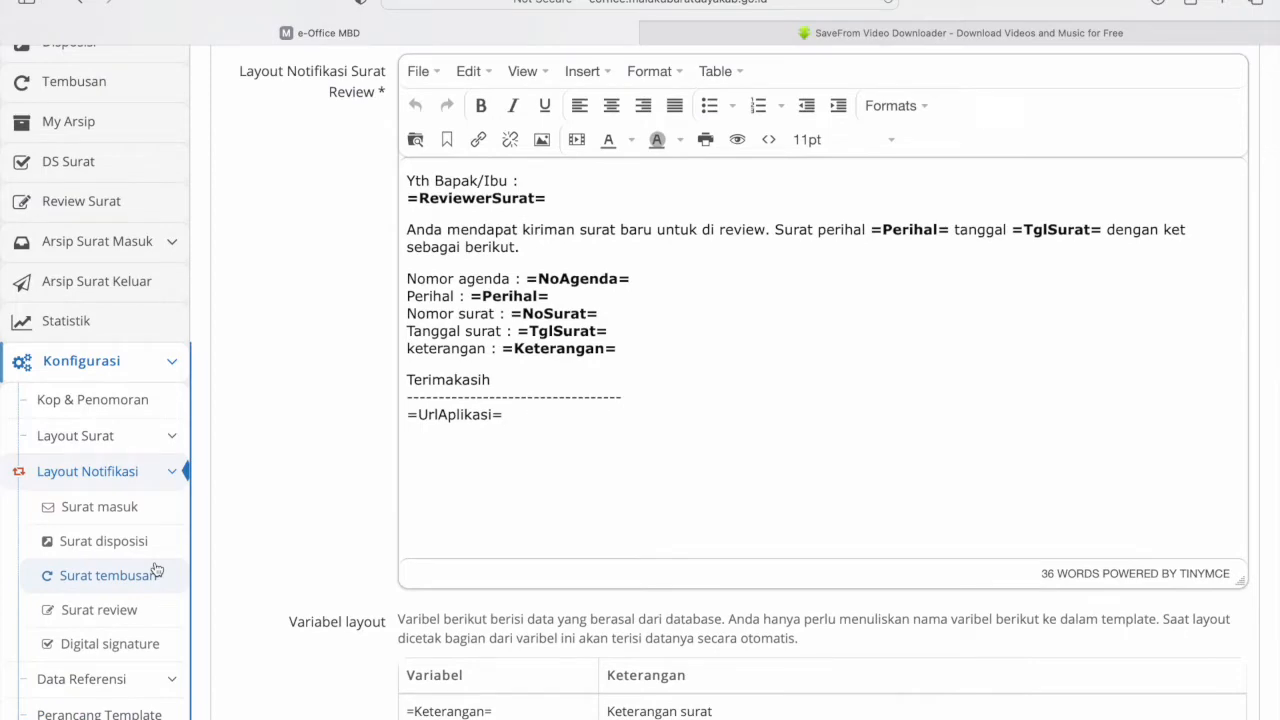
- Check the Digital signature notification template, then show the Kelola surat masuk classification list
{"action": "left_click", "coordinate": [110, 643]}
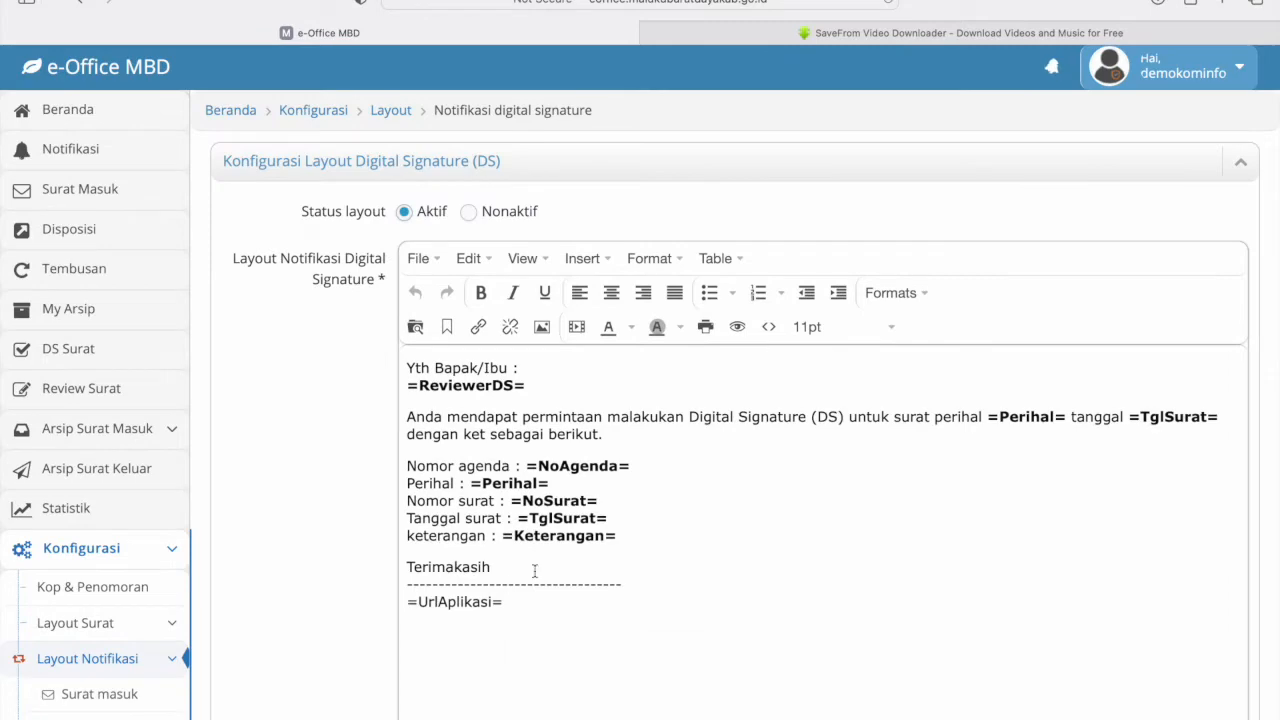
{"action": "scroll", "coordinate": [80, 658], "scroll_direction": "down", "scroll_amount": 5}
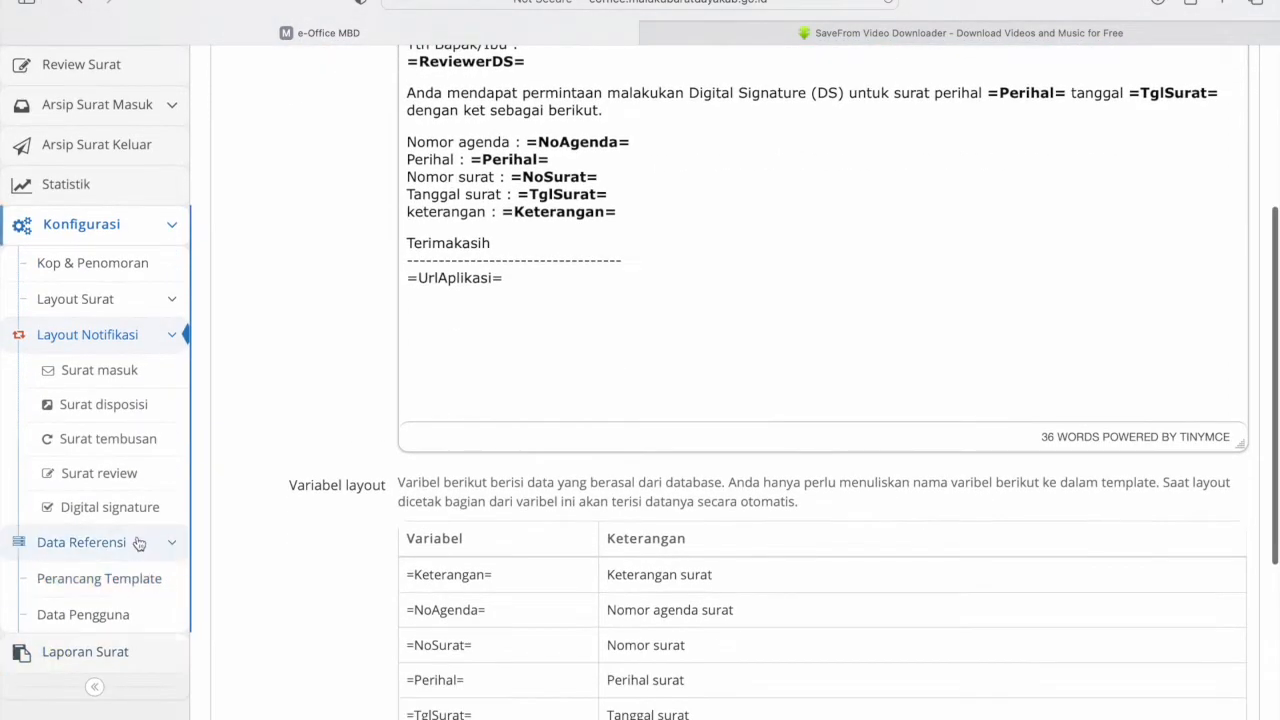
{"action": "scroll", "coordinate": [138, 545], "scroll_direction": "down", "scroll_amount": 3}
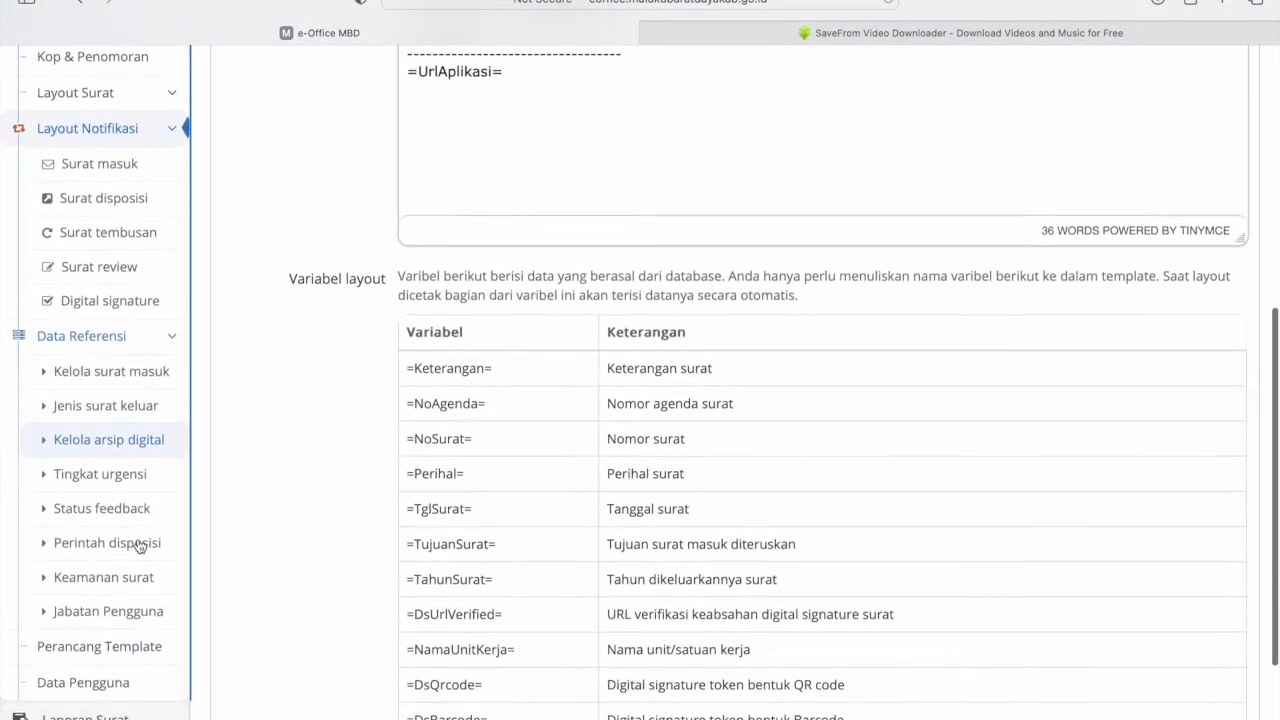
{"action": "left_click", "coordinate": [125, 367]}
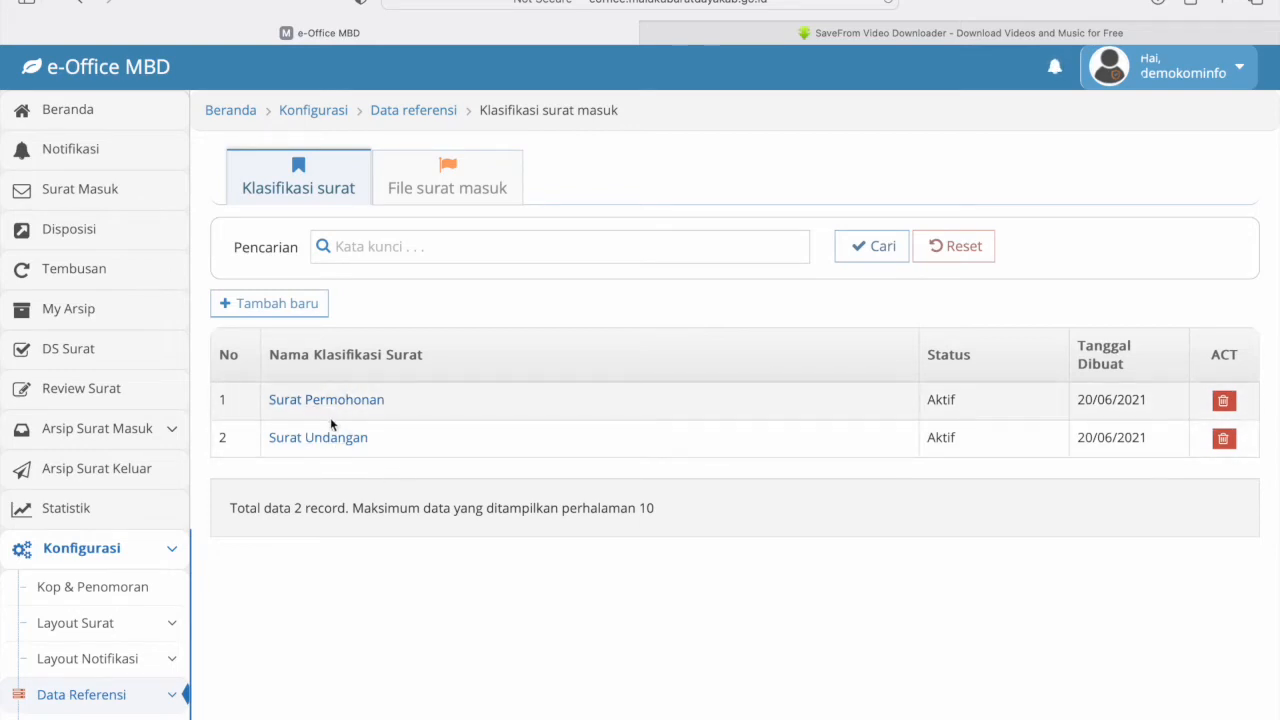
- Start a new incoming-letter classification entry, touching the code and name fields
{"action": "left_click", "coordinate": [283, 304]}
{"action": "left_click", "coordinate": [420, 210]}
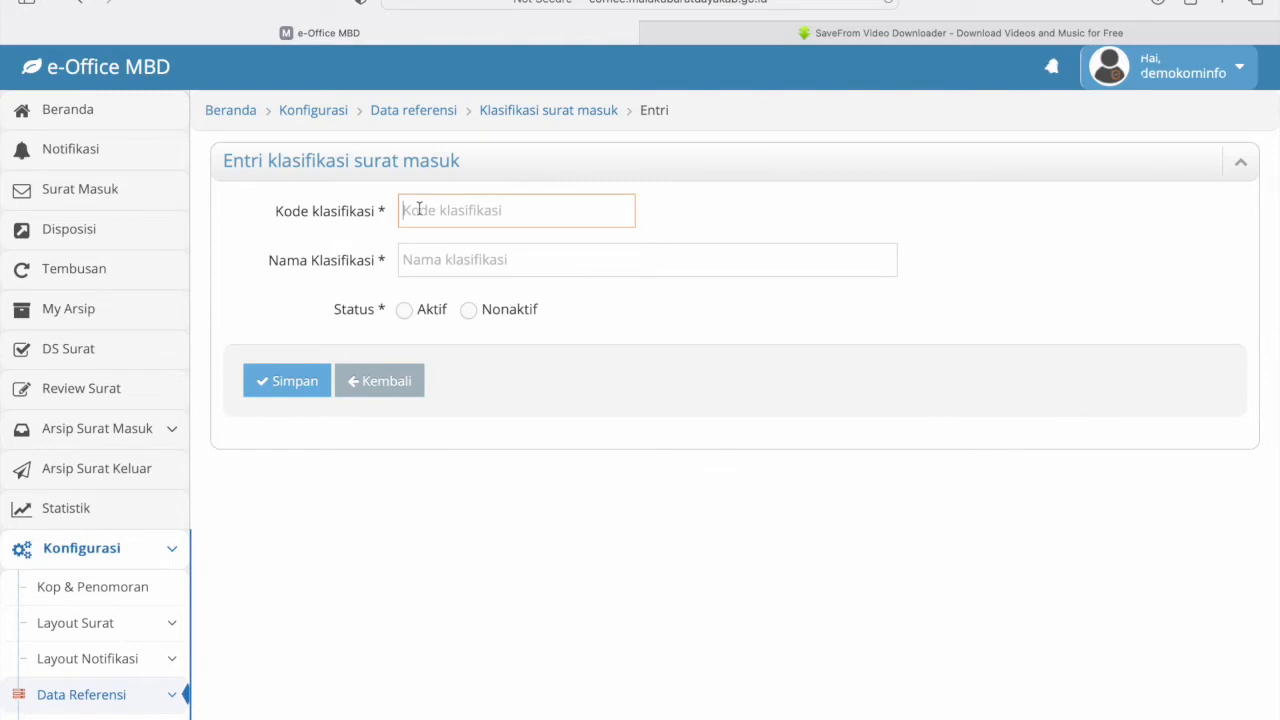
{"action": "left_click", "coordinate": [447, 268]}
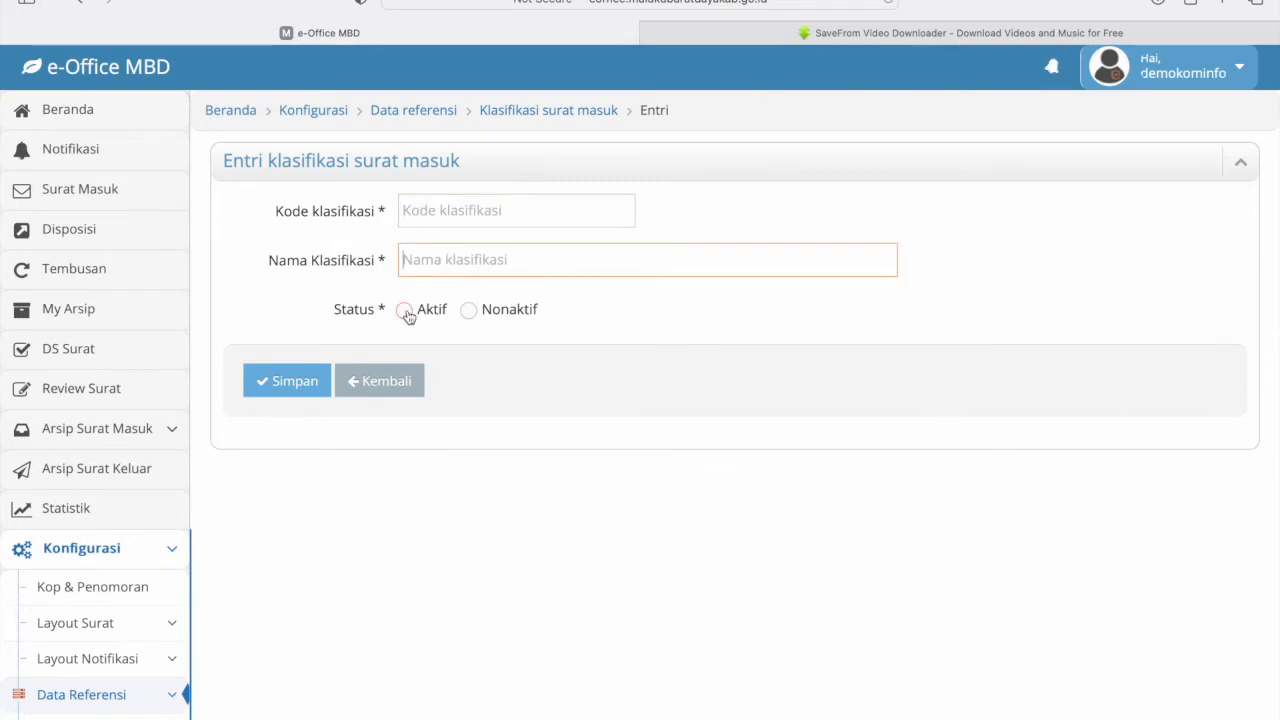
- Leave the classification entry unsaved and go to the Perancang Template list
{"action": "left_click", "coordinate": [391, 381]}
{"action": "scroll", "coordinate": [120, 694], "scroll_direction": "down", "scroll_amount": 5}
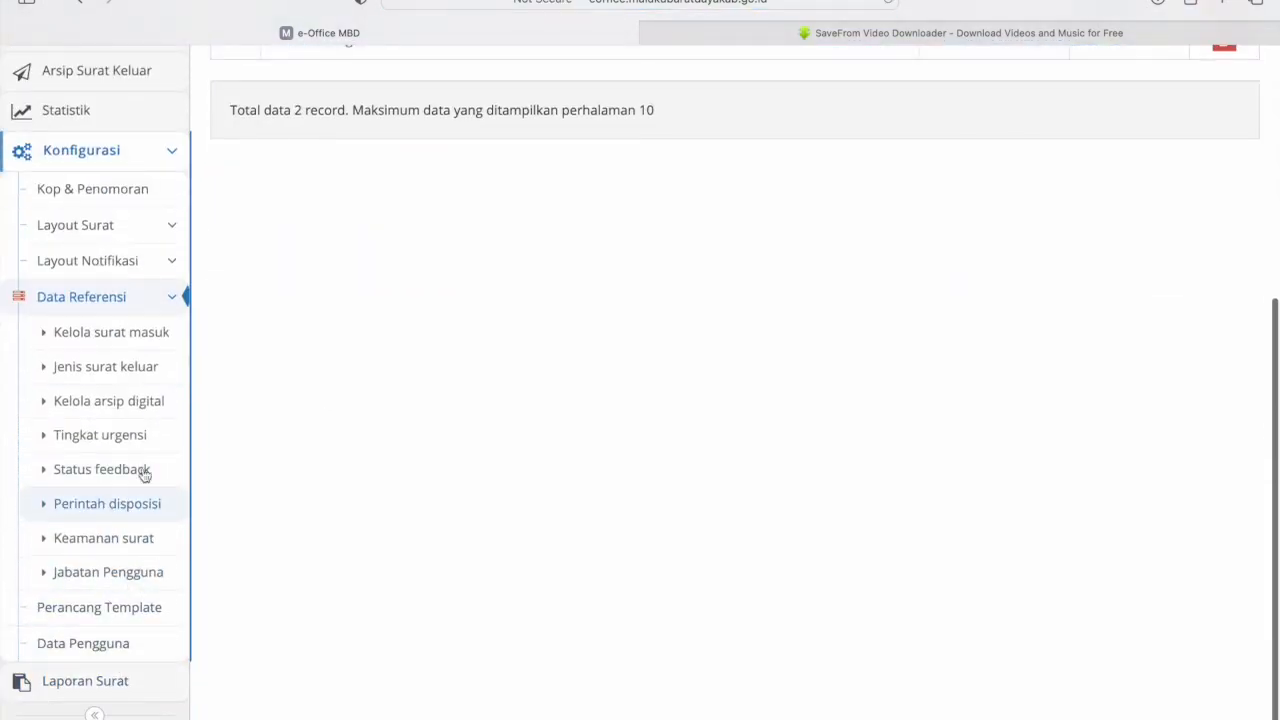
{"action": "left_click", "coordinate": [88, 616]}
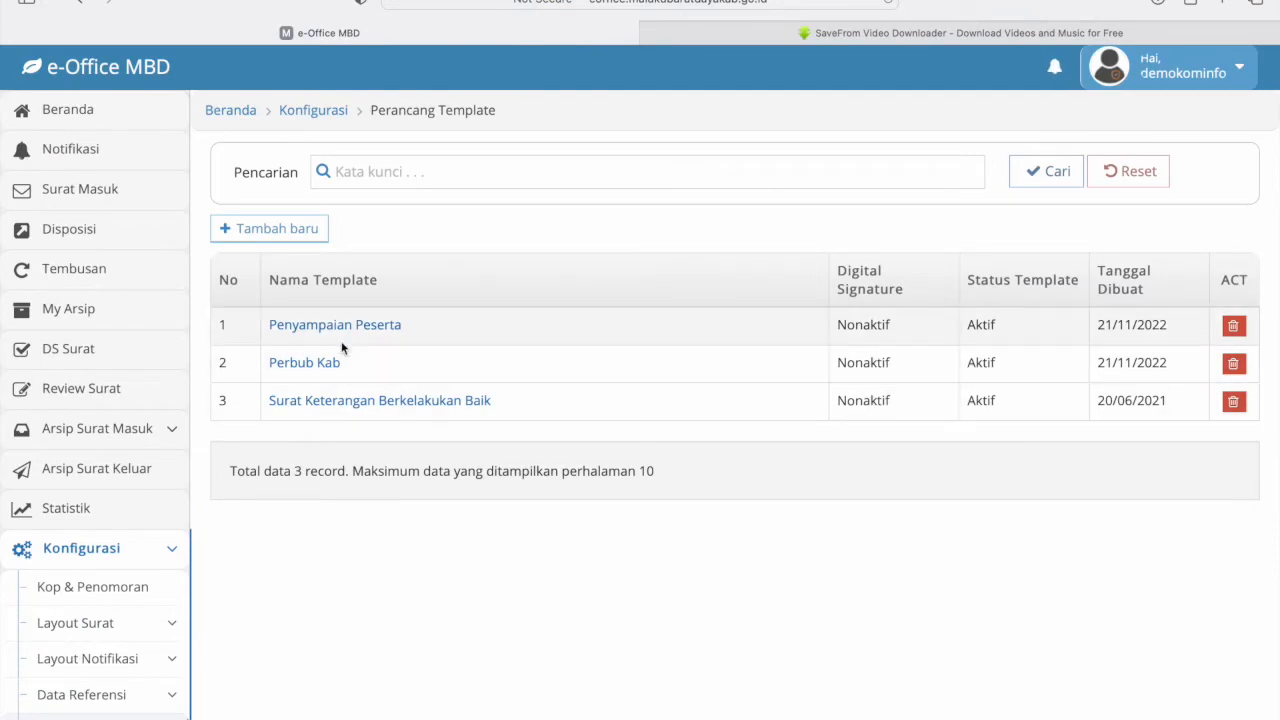
{"action": "left_click", "coordinate": [277, 229]}
{"action": "scroll", "coordinate": [640, 336], "scroll_direction": "down", "scroll_amount": 1}
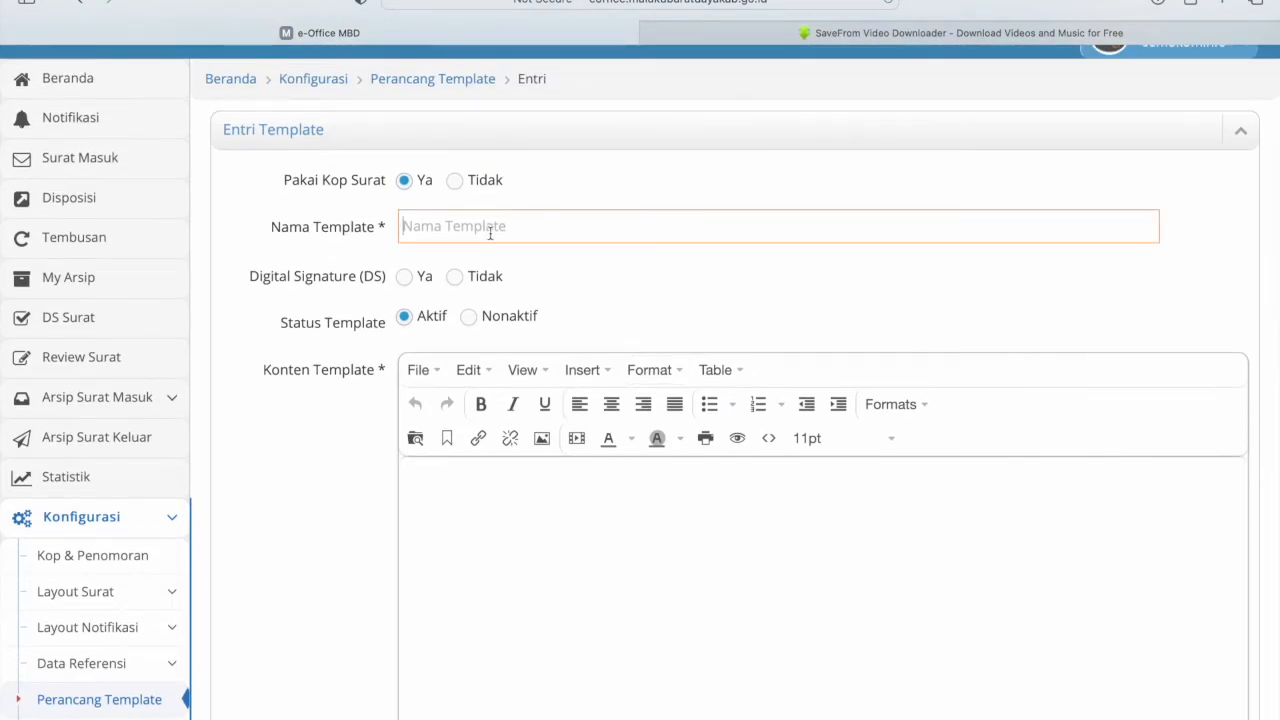
{"action": "type", "text": "TMU Surat Keterengan"}
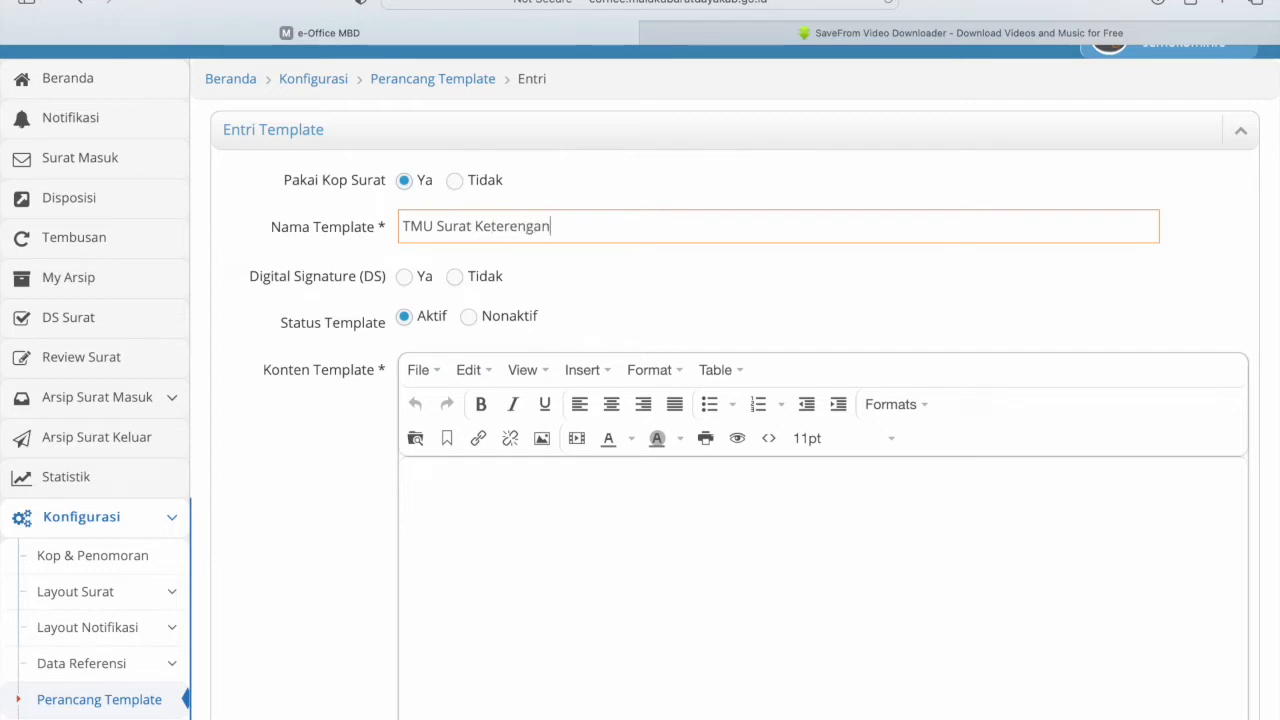
{"action": "left_click", "coordinate": [406, 282]}
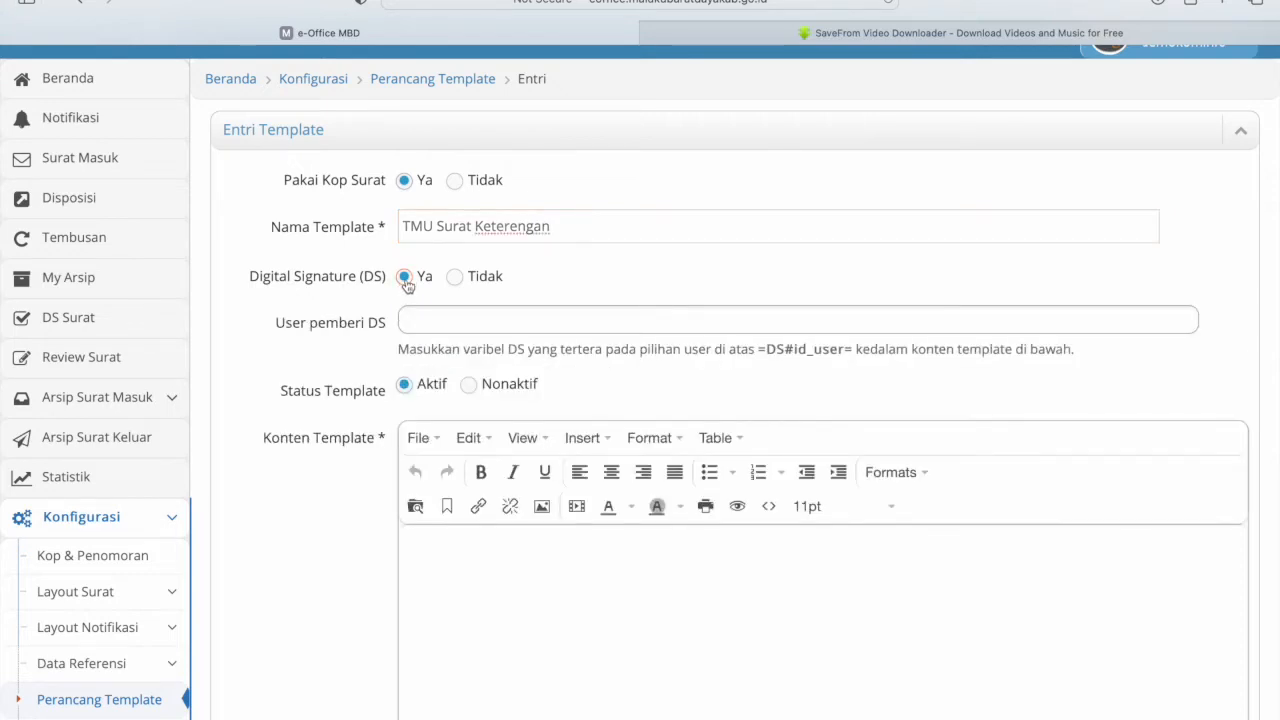
{"action": "left_click", "coordinate": [431, 317]}
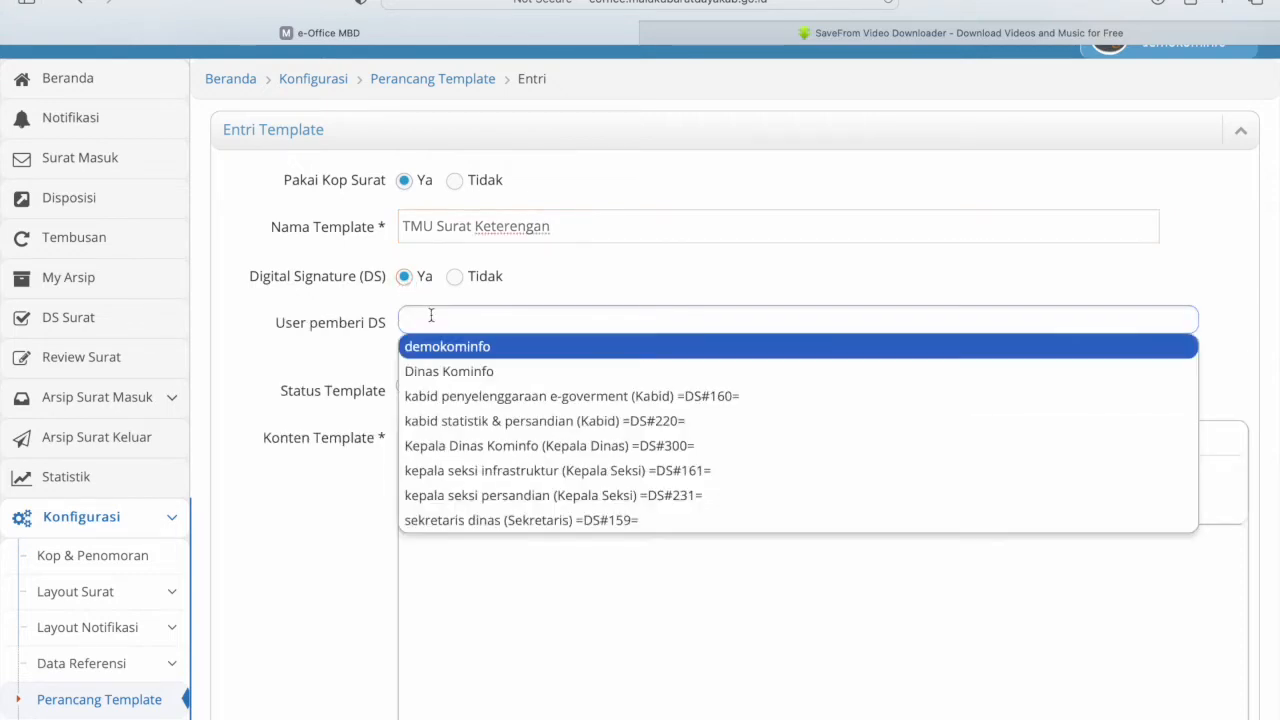
{"action": "left_click", "coordinate": [490, 447]}
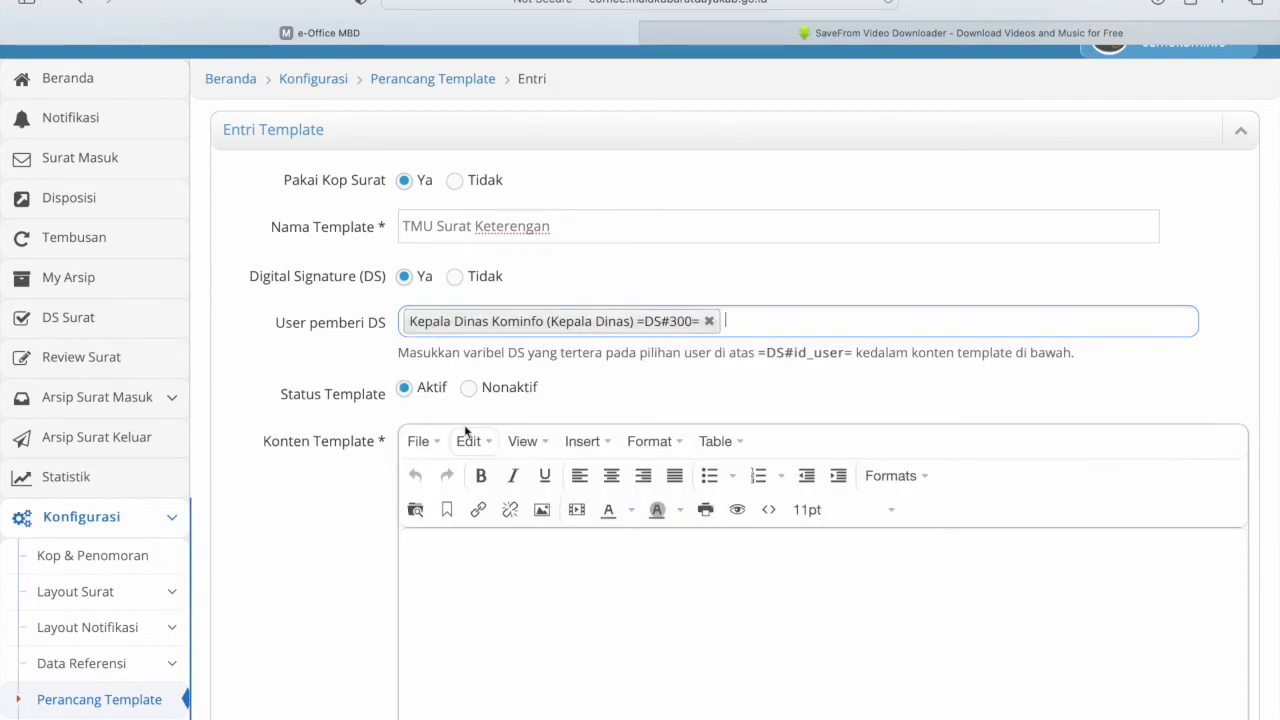
{"action": "scroll", "coordinate": [532, 437], "scroll_direction": "down", "scroll_amount": 5}
{"action": "left_click", "coordinate": [505, 297]}
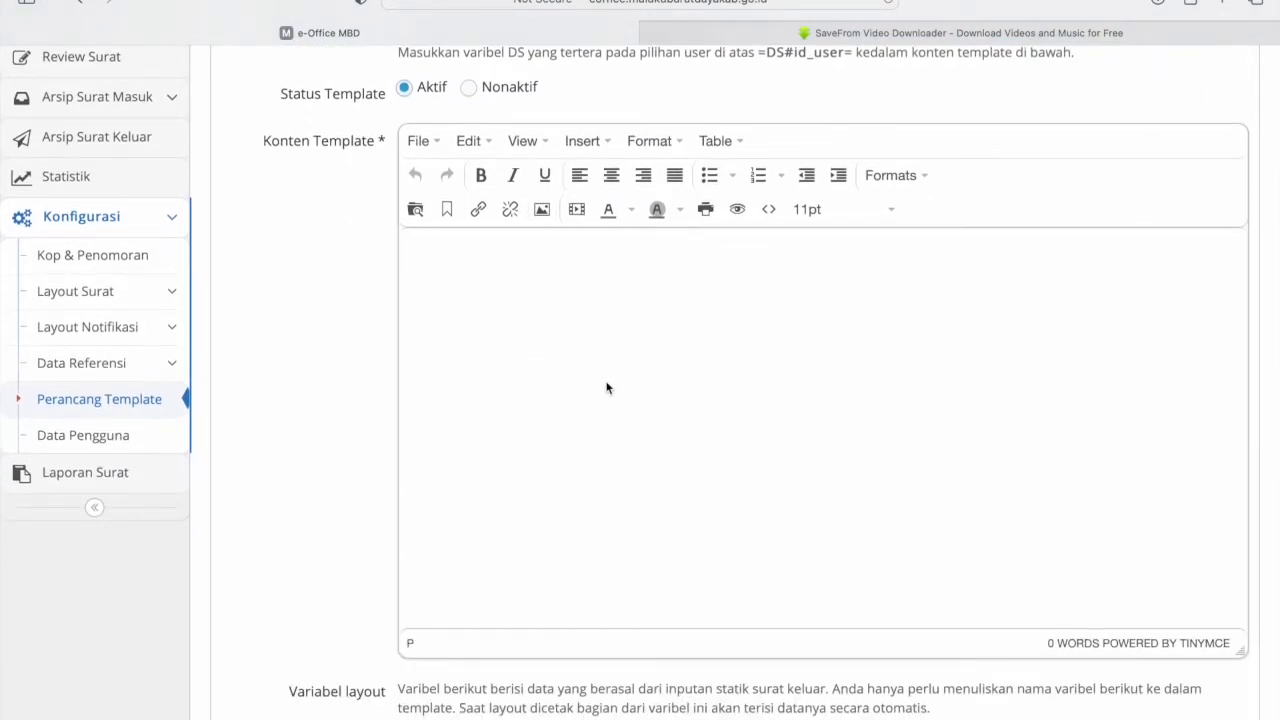
{"action": "scroll", "coordinate": [606, 388], "scroll_direction": "down", "scroll_amount": 12}
{"action": "scroll", "coordinate": [606, 388], "scroll_direction": "up", "scroll_amount": 13}
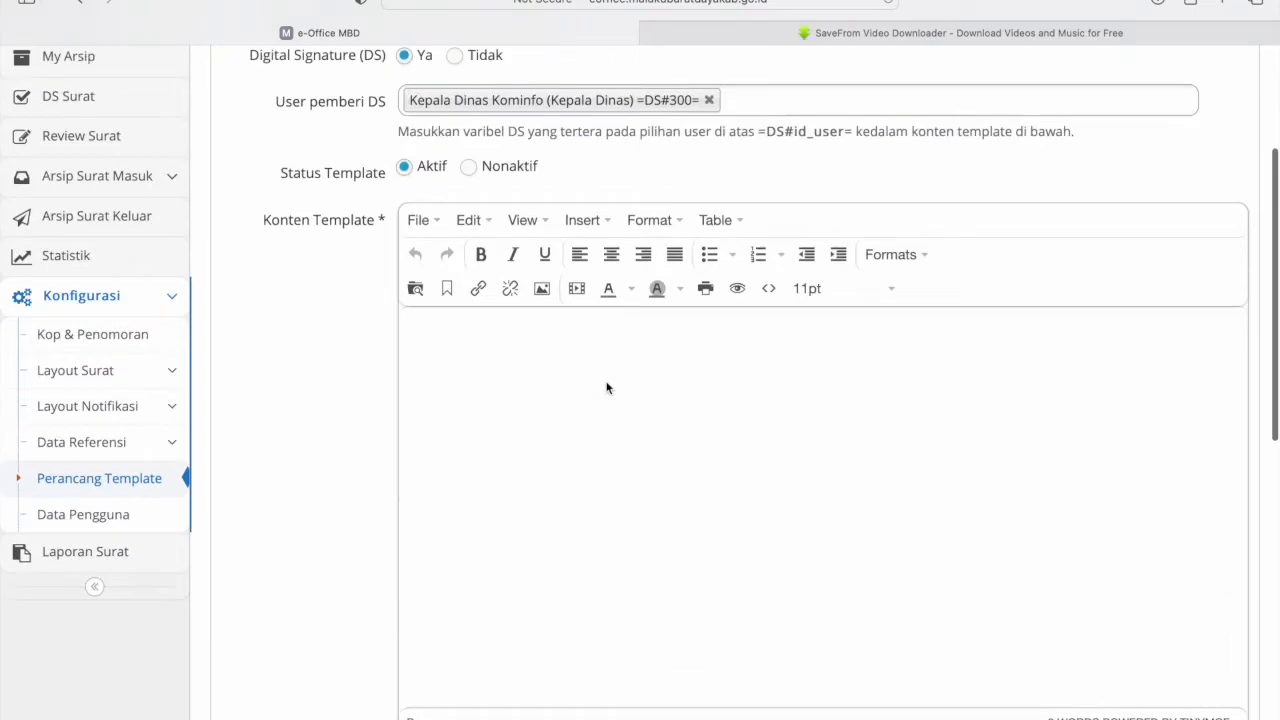
{"action": "scroll", "coordinate": [606, 388], "scroll_direction": "up", "scroll_amount": 4}
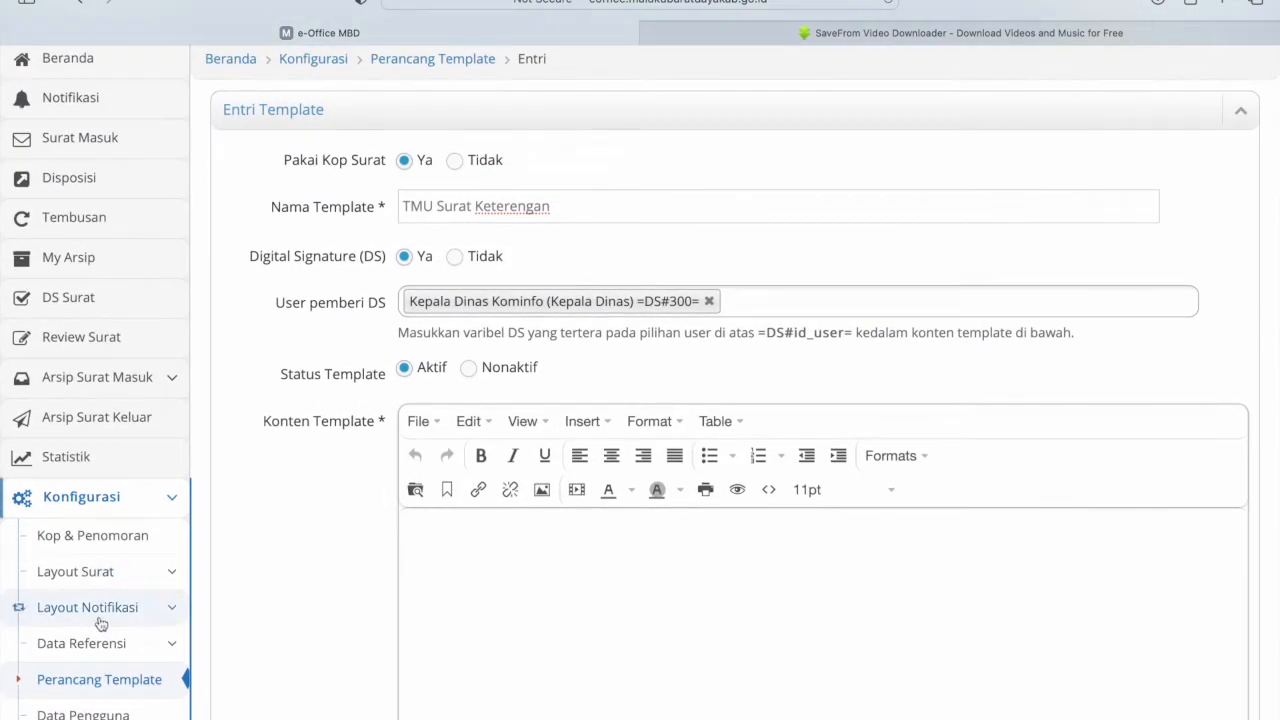
{"action": "scroll", "coordinate": [101, 624], "scroll_direction": "down", "scroll_amount": 1}
{"action": "left_click", "coordinate": [103, 608]}
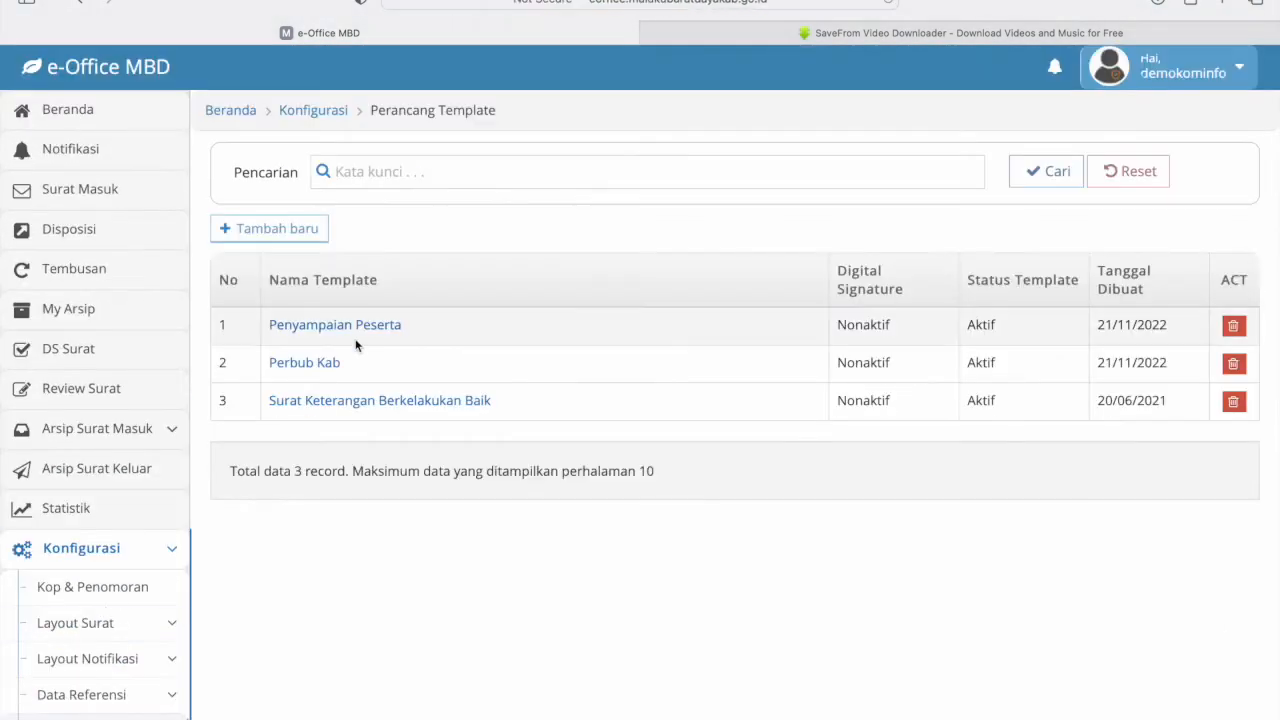
- Open the Perbub Kab template and delete the extra blank line before Mengingat
{"action": "left_click", "coordinate": [303, 364]}
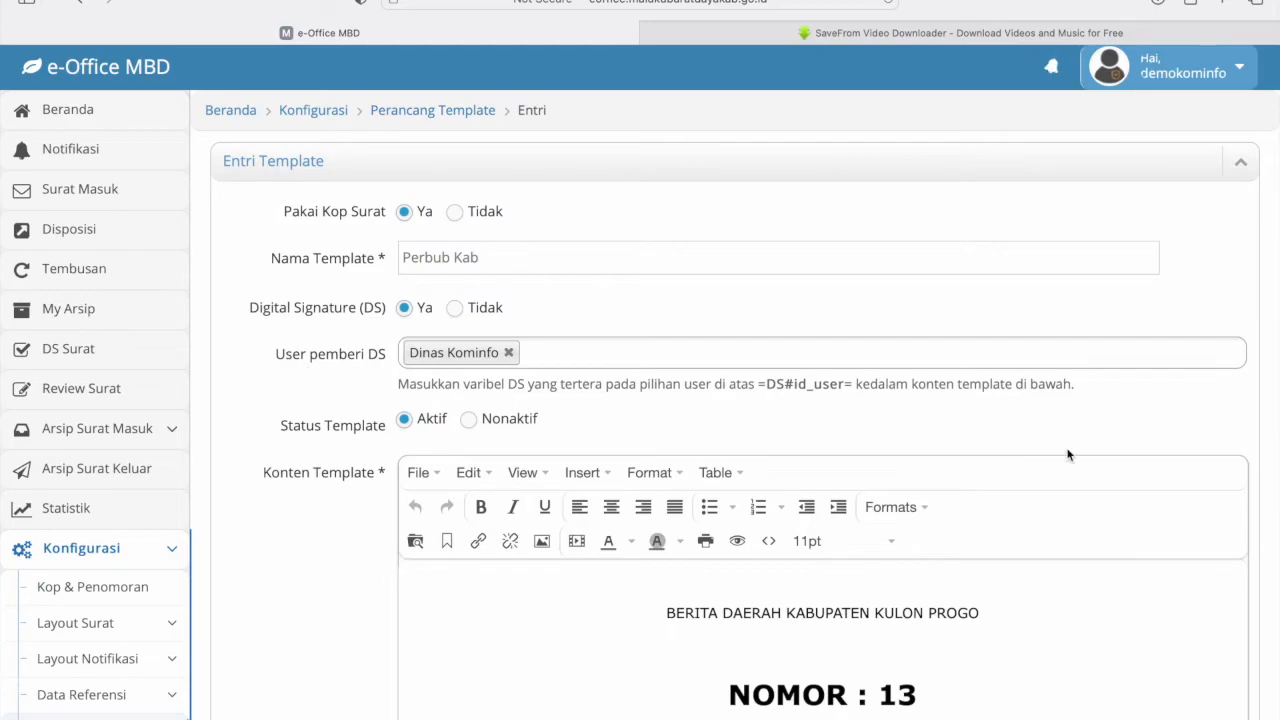
{"action": "scroll", "coordinate": [1068, 455], "scroll_direction": "down", "scroll_amount": 4}
{"action": "scroll", "coordinate": [1051, 377], "scroll_direction": "down", "scroll_amount": 8}
{"action": "scroll", "coordinate": [1051, 377], "scroll_direction": "up", "scroll_amount": 5}
{"action": "left_click", "coordinate": [733, 397]}
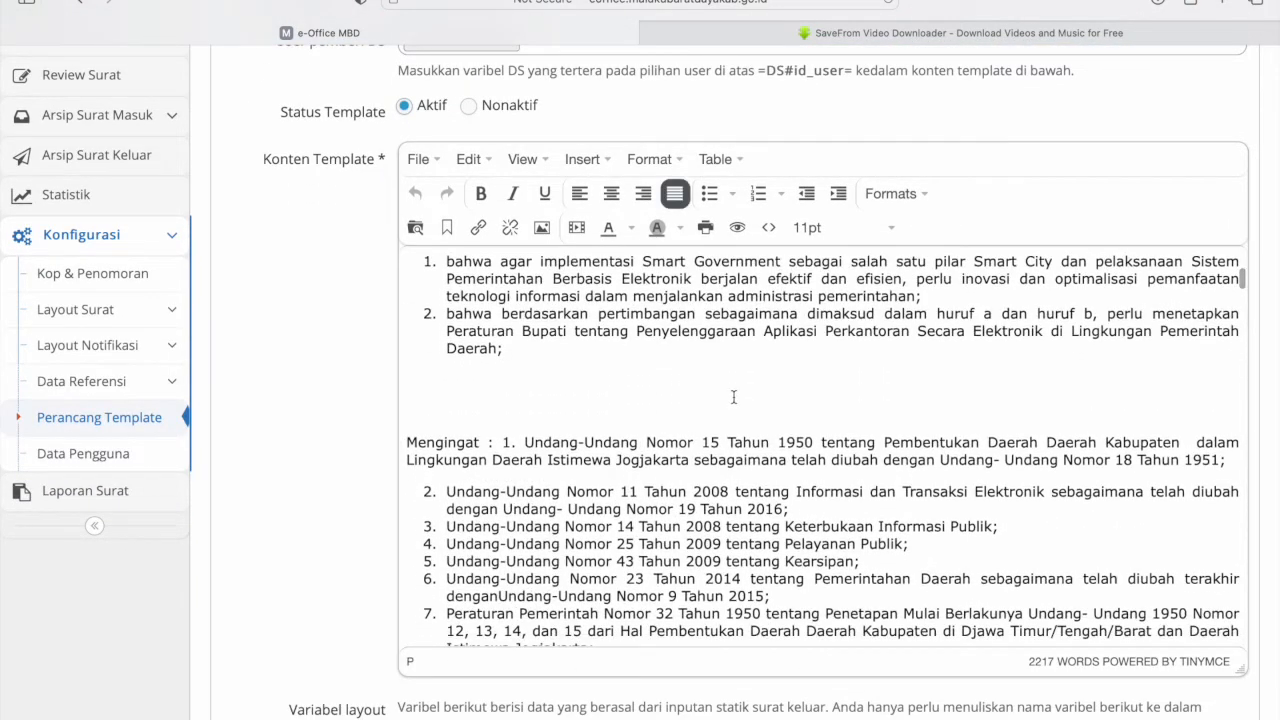
{"action": "key", "text": "BackSpace"}
{"action": "key", "text": "BackSpace"}
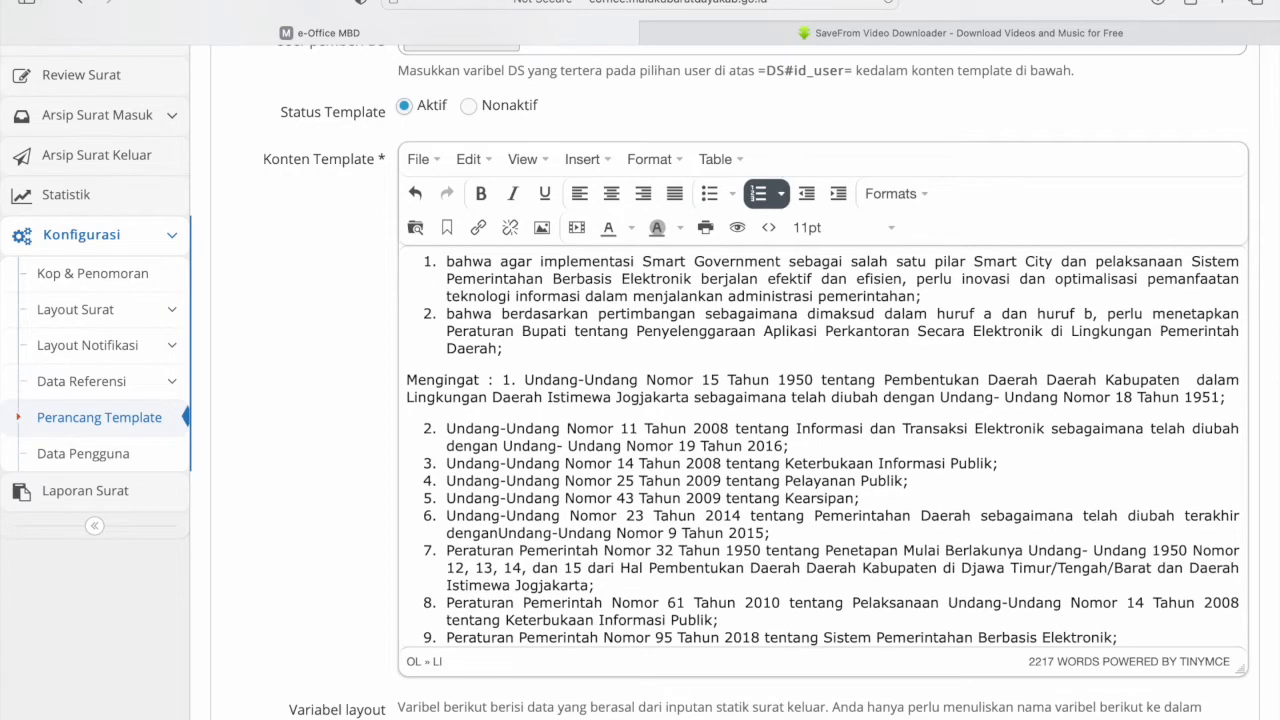
- Look over the Pasal 2 text and the BAB III heading through Pasal 3
{"action": "scroll", "coordinate": [327, 370], "scroll_direction": "down", "scroll_amount": 5}
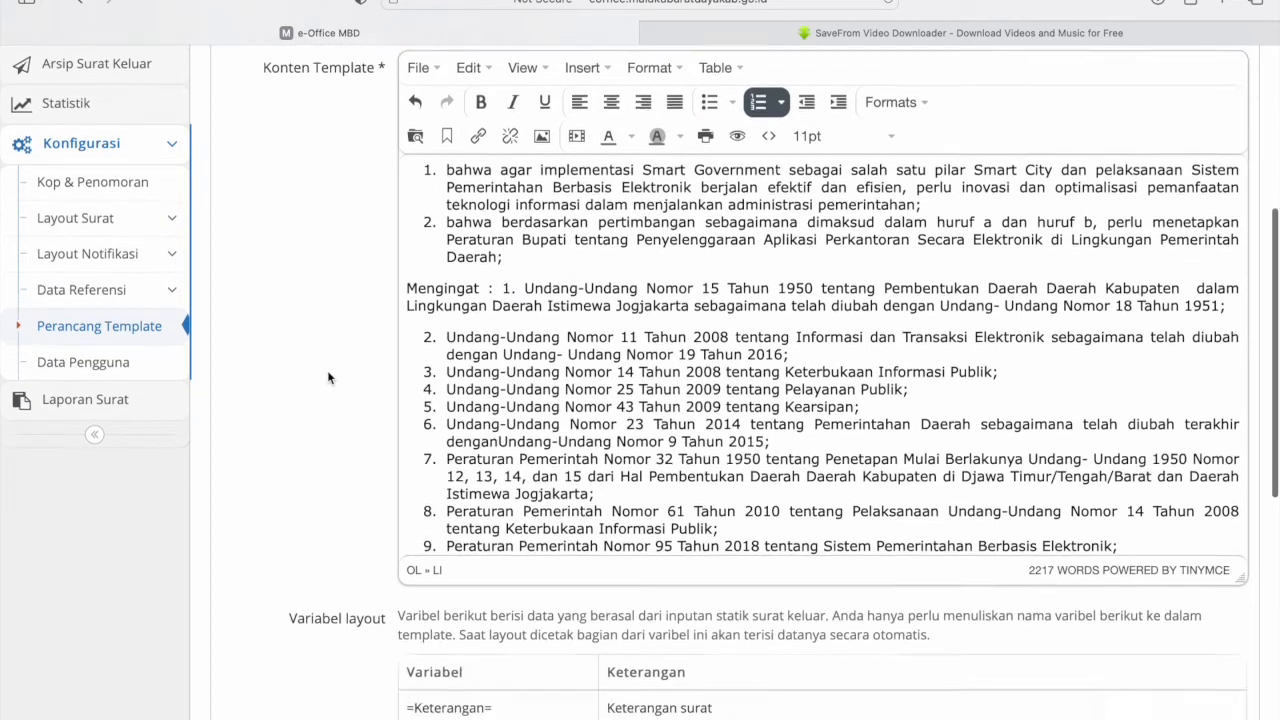
{"action": "scroll", "coordinate": [327, 370], "scroll_direction": "up", "scroll_amount": 1}
{"action": "scroll", "coordinate": [632, 308], "scroll_direction": "down", "scroll_amount": 10}
{"action": "scroll", "coordinate": [632, 308], "scroll_direction": "down", "scroll_amount": 15}
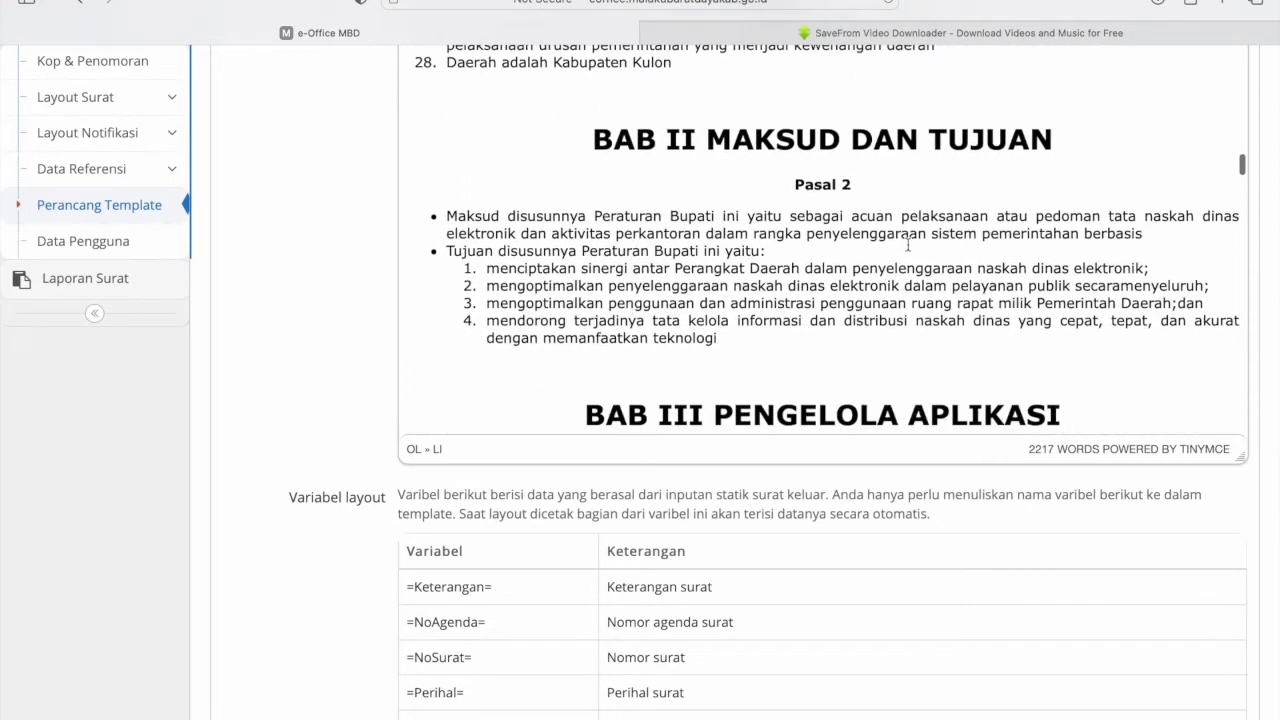
{"action": "left_click", "coordinate": [777, 374]}
{"action": "scroll", "coordinate": [777, 374], "scroll_direction": "down", "scroll_amount": 4}
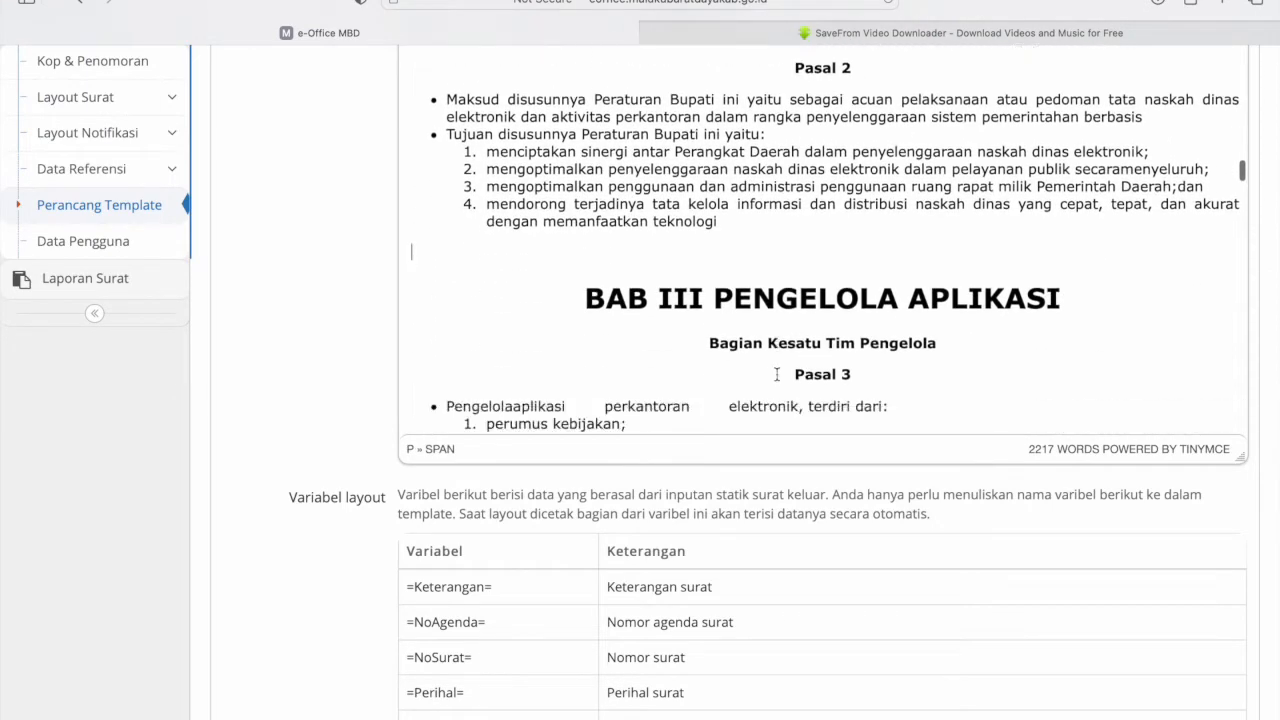
{"action": "left_click_drag", "start_coordinate": [868, 287], "coordinate": [588, 210]}
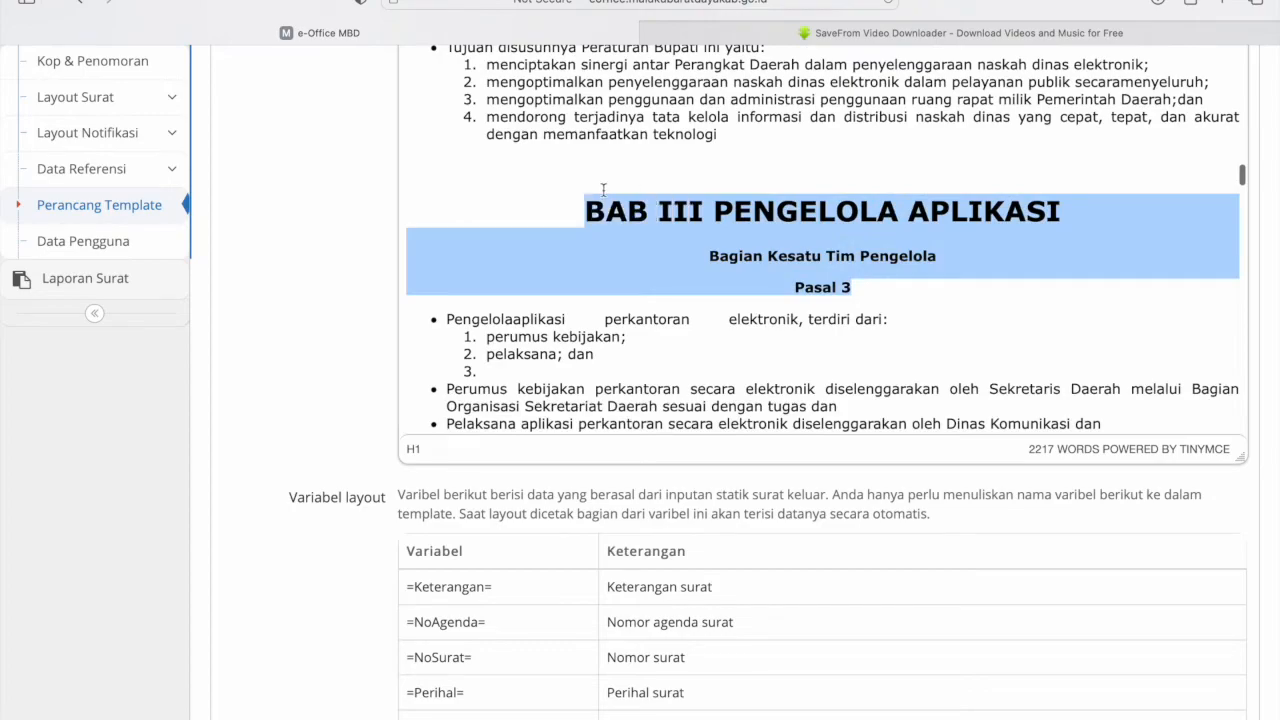
{"action": "left_click", "coordinate": [884, 252]}
- Review the Variabel layout table and go to the template's Atur Format Input page
{"action": "scroll", "coordinate": [890, 240], "scroll_direction": "down", "scroll_amount": 12}
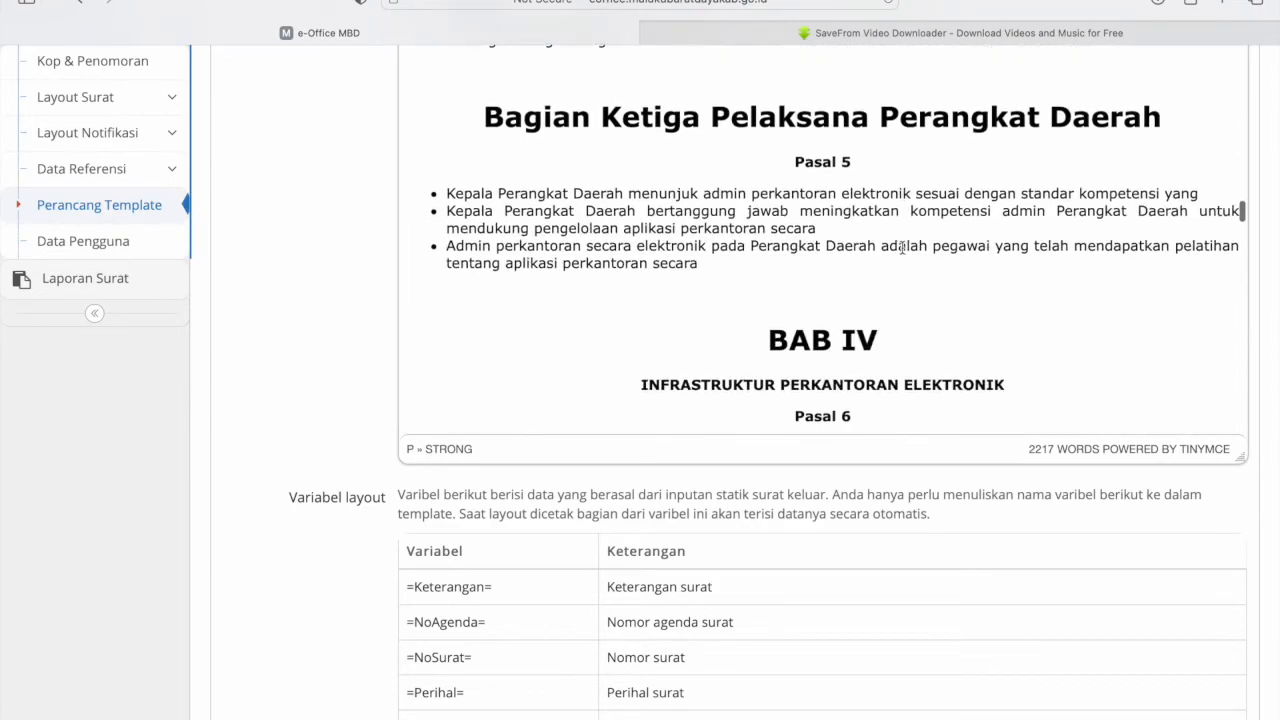
{"action": "scroll", "coordinate": [902, 247], "scroll_direction": "down", "scroll_amount": 15}
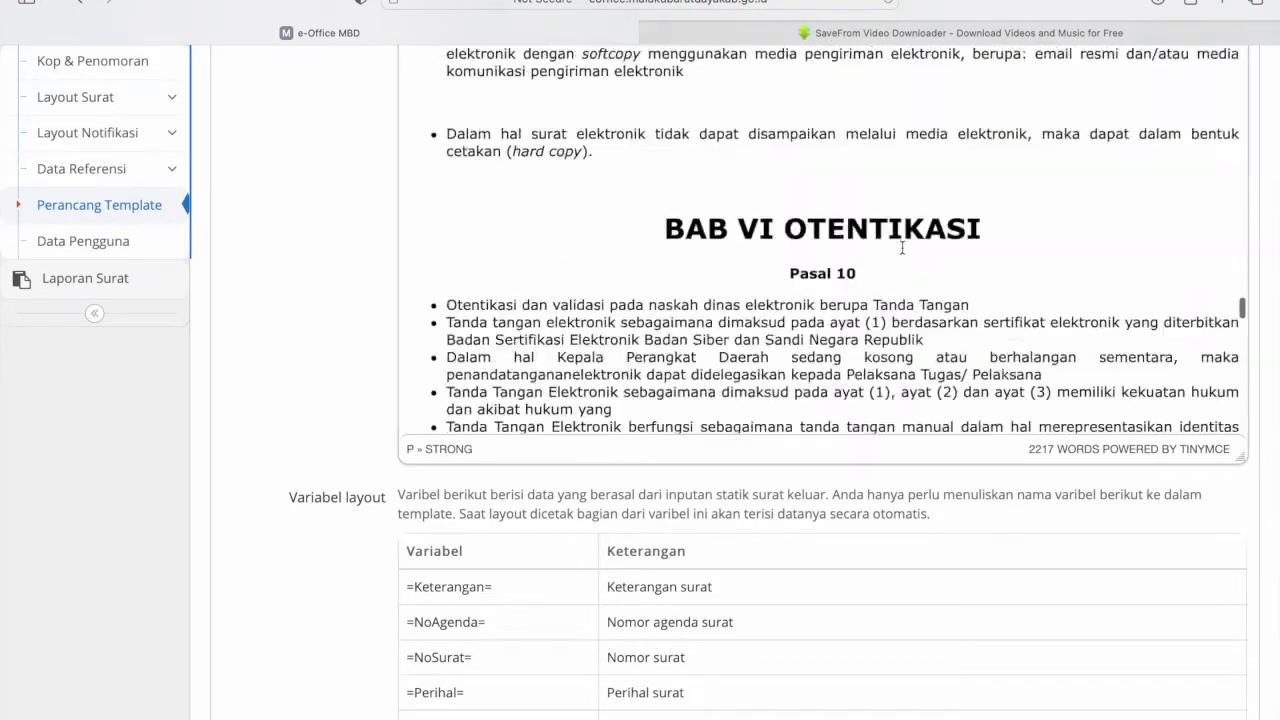
{"action": "scroll", "coordinate": [902, 247], "scroll_direction": "down", "scroll_amount": 15}
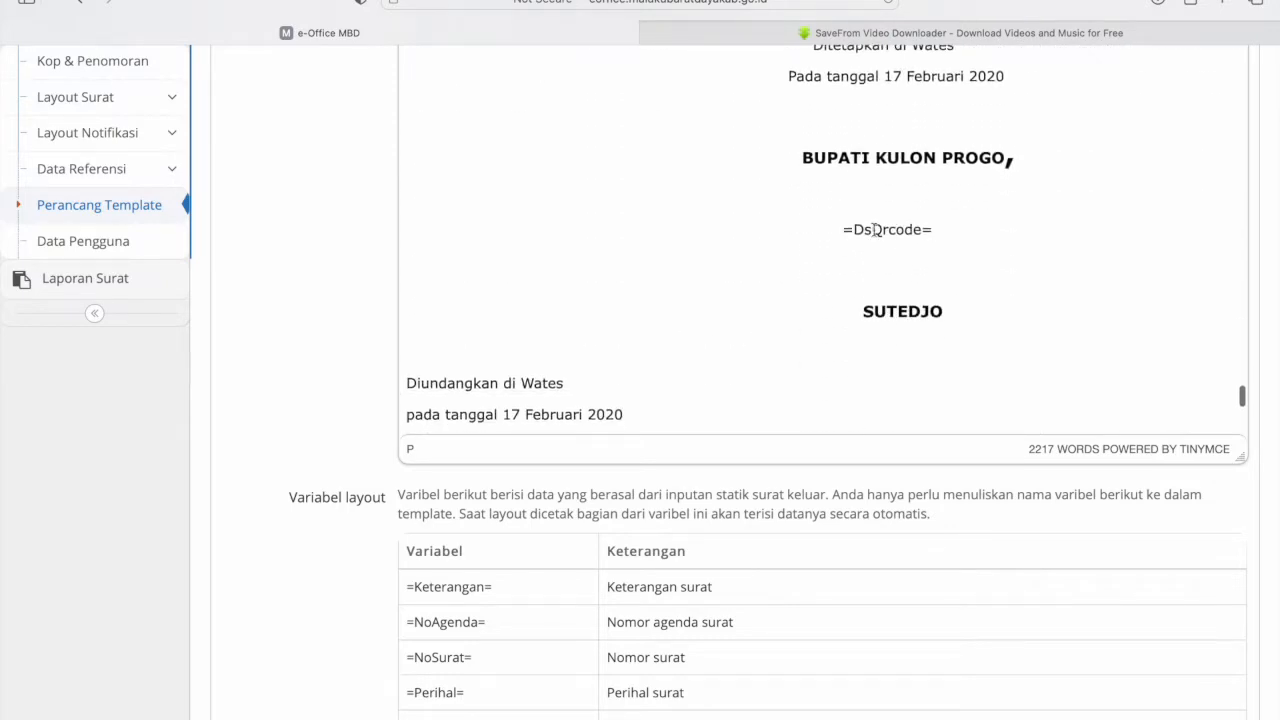
{"action": "scroll", "coordinate": [297, 526], "scroll_direction": "down", "scroll_amount": 5}
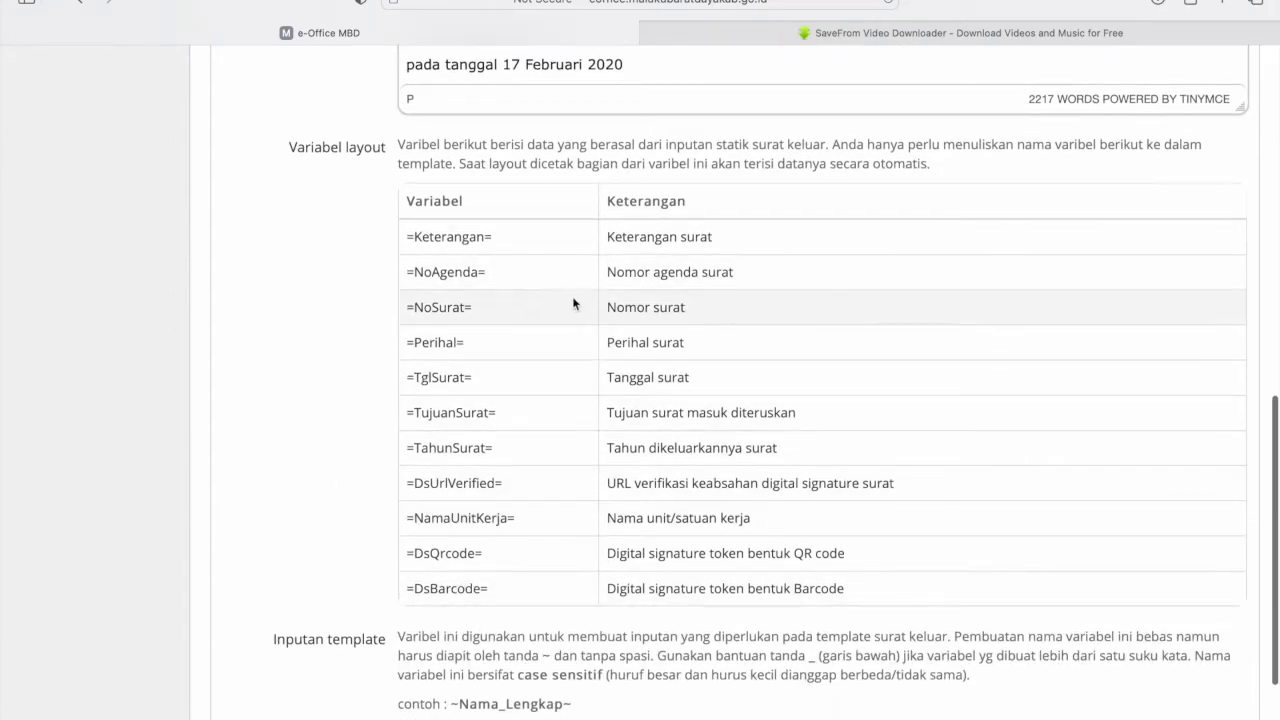
{"action": "scroll", "coordinate": [650, 490], "scroll_direction": "down", "scroll_amount": 3}
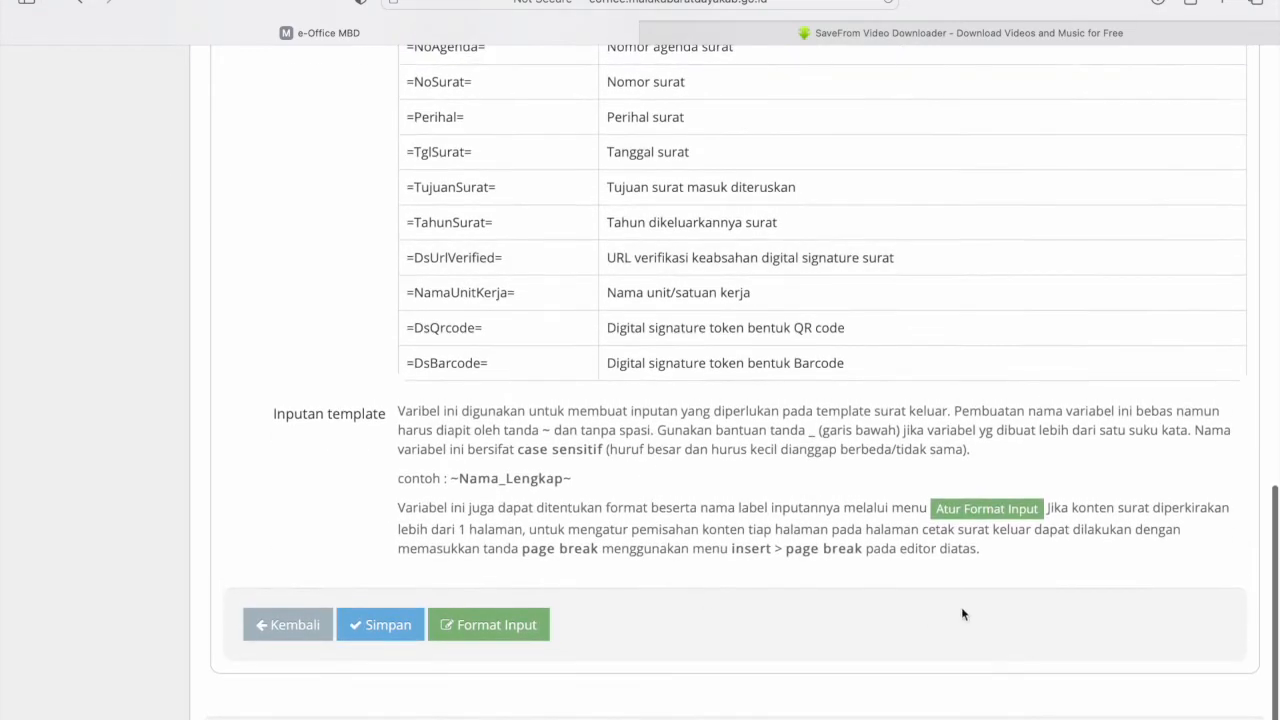
{"action": "left_click", "coordinate": [985, 503]}
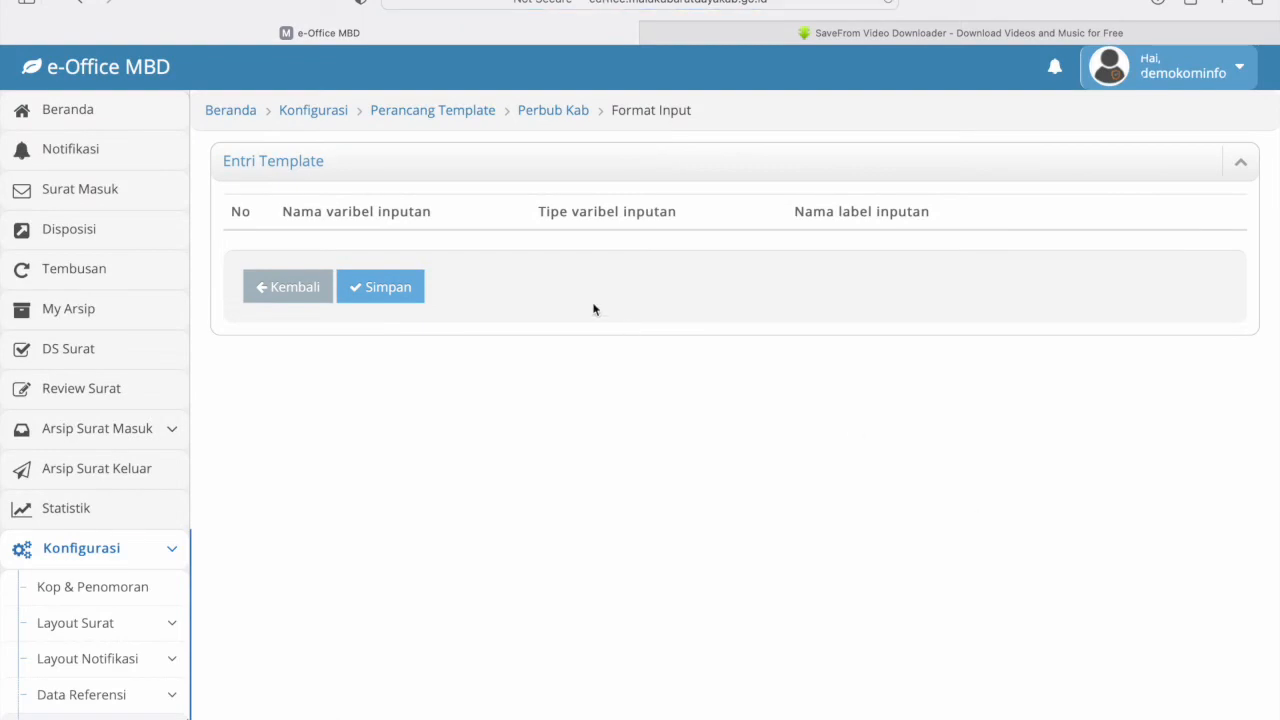
- Return to the Perbub Kab template editor and scroll through the letter text
{"action": "scroll", "coordinate": [114, 640], "scroll_direction": "down", "scroll_amount": 1}
{"action": "scroll", "coordinate": [114, 640], "scroll_direction": "up", "scroll_amount": 1}
{"action": "left_click", "coordinate": [82, 2]}
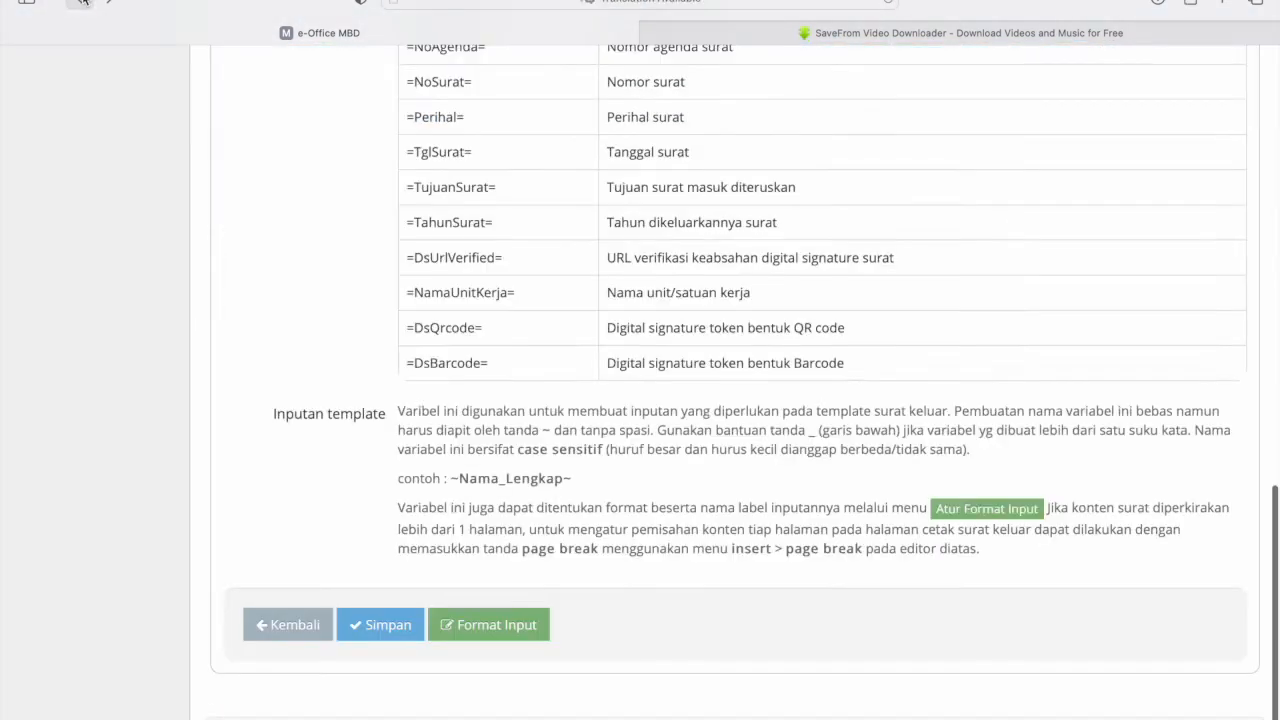
{"action": "scroll", "coordinate": [615, 307], "scroll_direction": "up", "scroll_amount": 1}
{"action": "scroll", "coordinate": [615, 307], "scroll_direction": "up", "scroll_amount": 8}
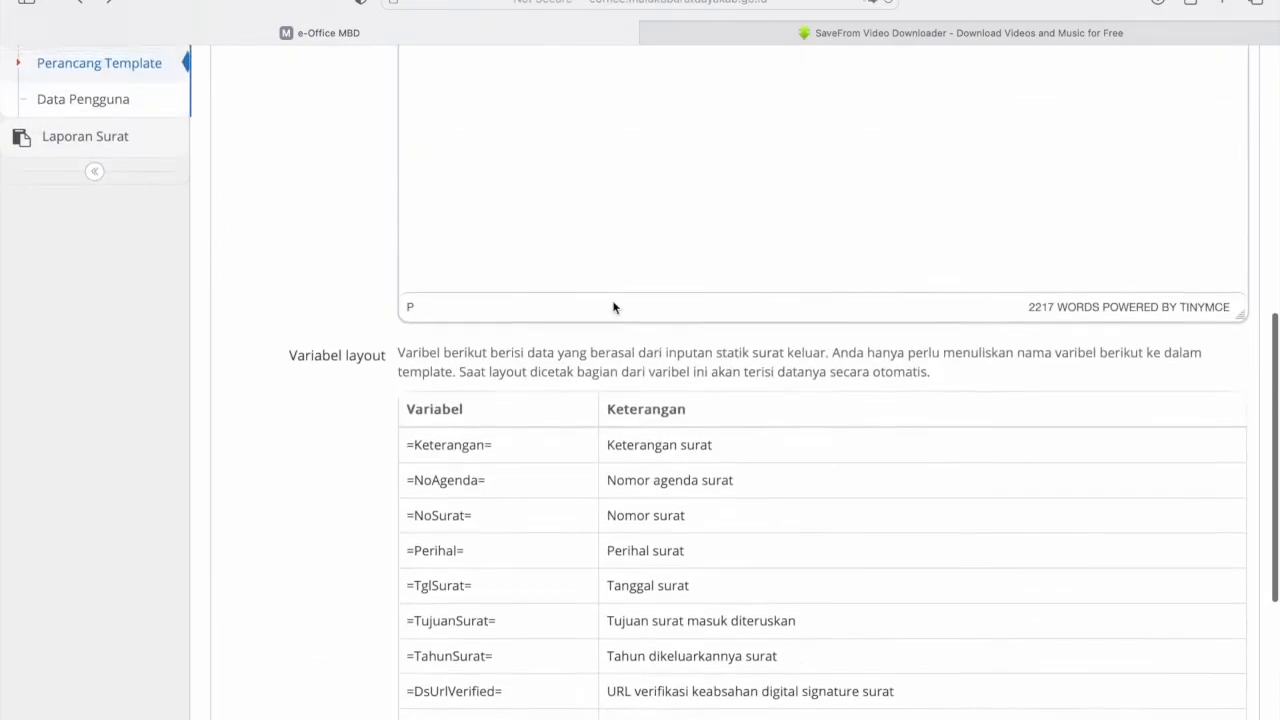
{"action": "scroll", "coordinate": [613, 302], "scroll_direction": "up", "scroll_amount": 2}
{"action": "scroll", "coordinate": [613, 302], "scroll_direction": "down", "scroll_amount": 2}
{"action": "scroll", "coordinate": [613, 302], "scroll_direction": "up", "scroll_amount": 5}
{"action": "scroll", "coordinate": [613, 302], "scroll_direction": "down", "scroll_amount": 6}
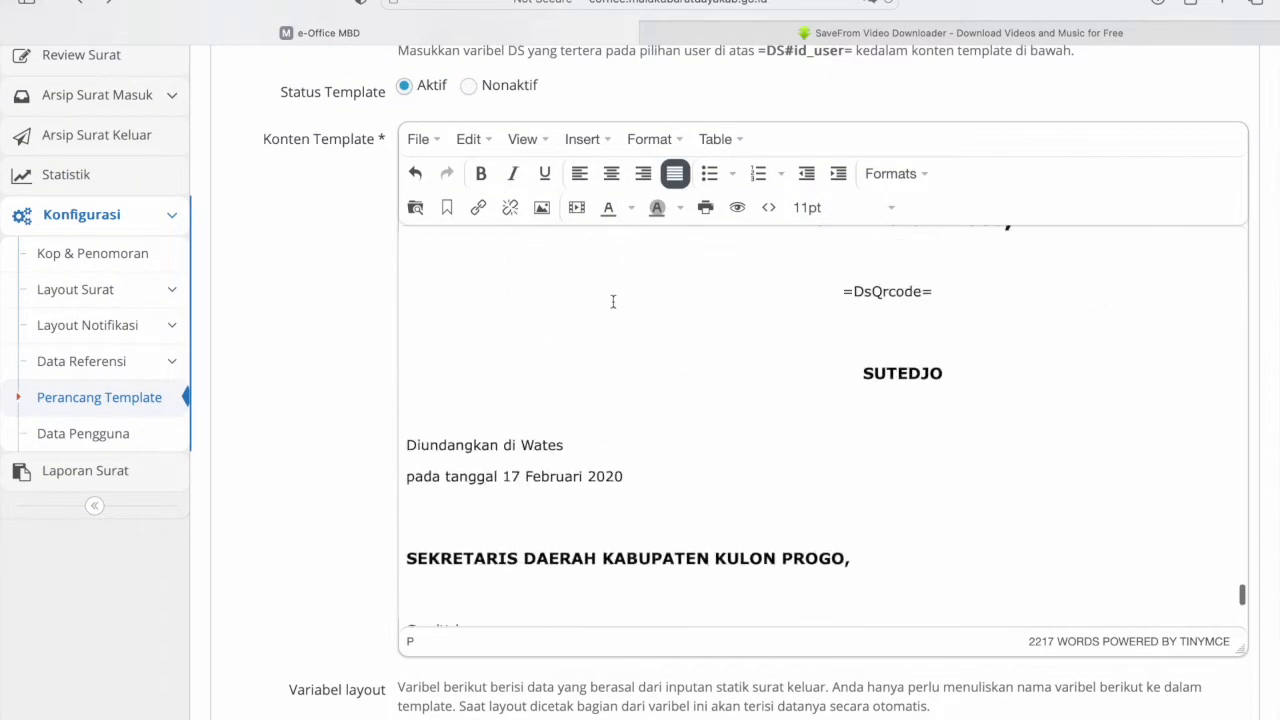
{"action": "scroll", "coordinate": [613, 302], "scroll_direction": "up", "scroll_amount": 1}
{"action": "scroll", "coordinate": [613, 302], "scroll_direction": "down", "scroll_amount": 1}
{"action": "scroll", "coordinate": [623, 400], "scroll_direction": "up", "scroll_amount": 4}
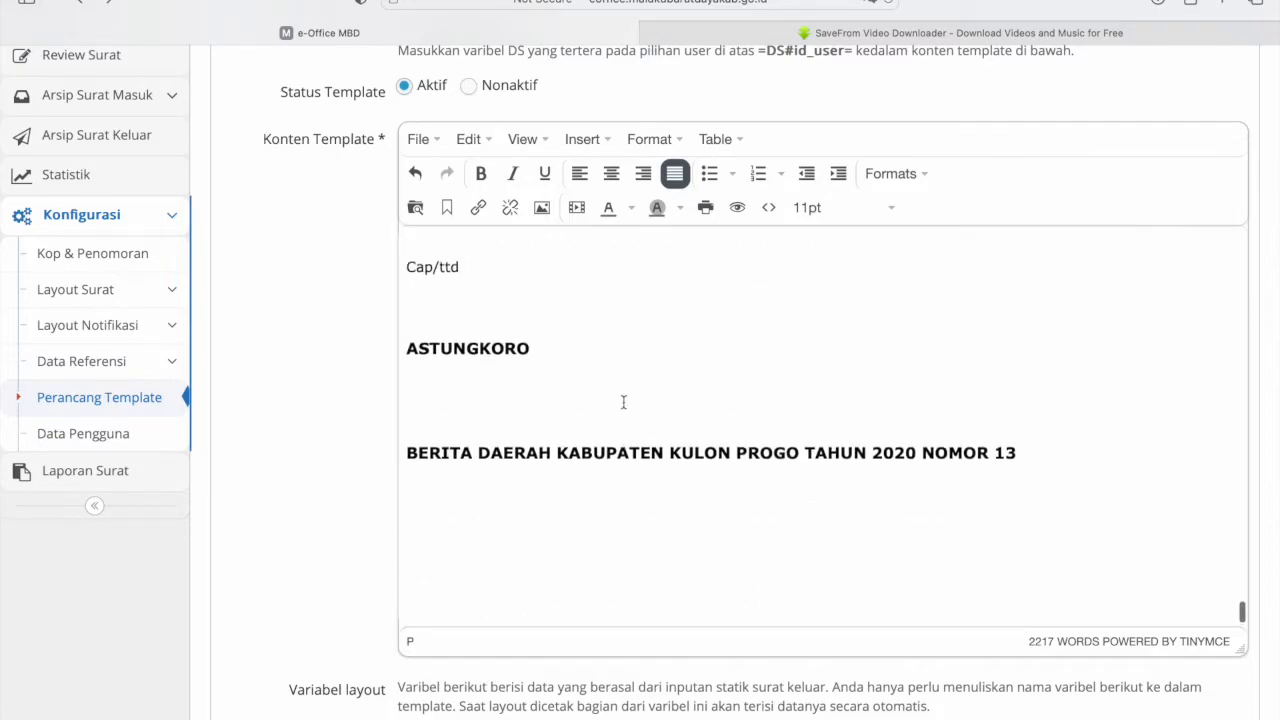
- Preview the Perbub Kab letter, showing its definitions list and BAB II
{"action": "left_click", "coordinate": [738, 207]}
{"action": "scroll", "coordinate": [749, 416], "scroll_direction": "down", "scroll_amount": 15}
{"action": "scroll", "coordinate": [749, 416], "scroll_direction": "down", "scroll_amount": 20}
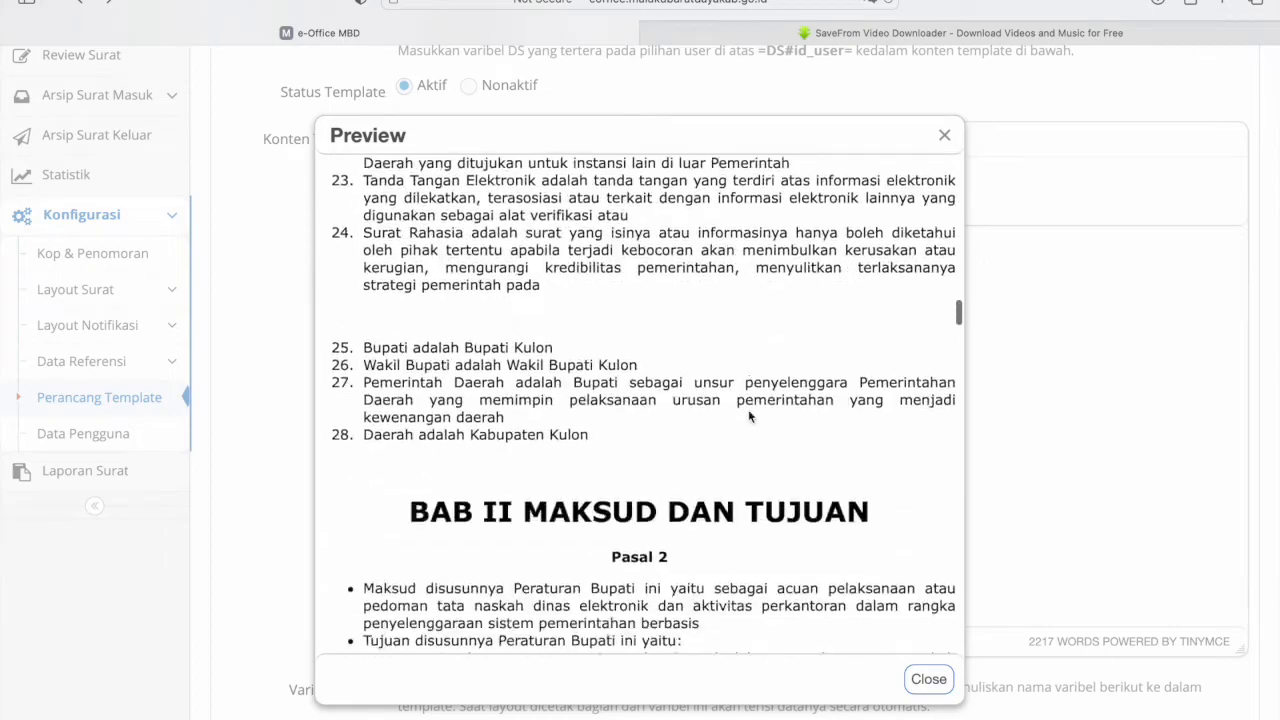
- Scroll through the template preview, then close it
{"action": "scroll", "coordinate": [748, 417], "scroll_direction": "right", "scroll_amount": 2}
{"action": "scroll", "coordinate": [748, 417], "scroll_direction": "left", "scroll_amount": 2}
{"action": "scroll", "coordinate": [748, 417], "scroll_direction": "down", "scroll_amount": 20}
{"action": "scroll", "coordinate": [748, 422], "scroll_direction": "down", "scroll_amount": 20}
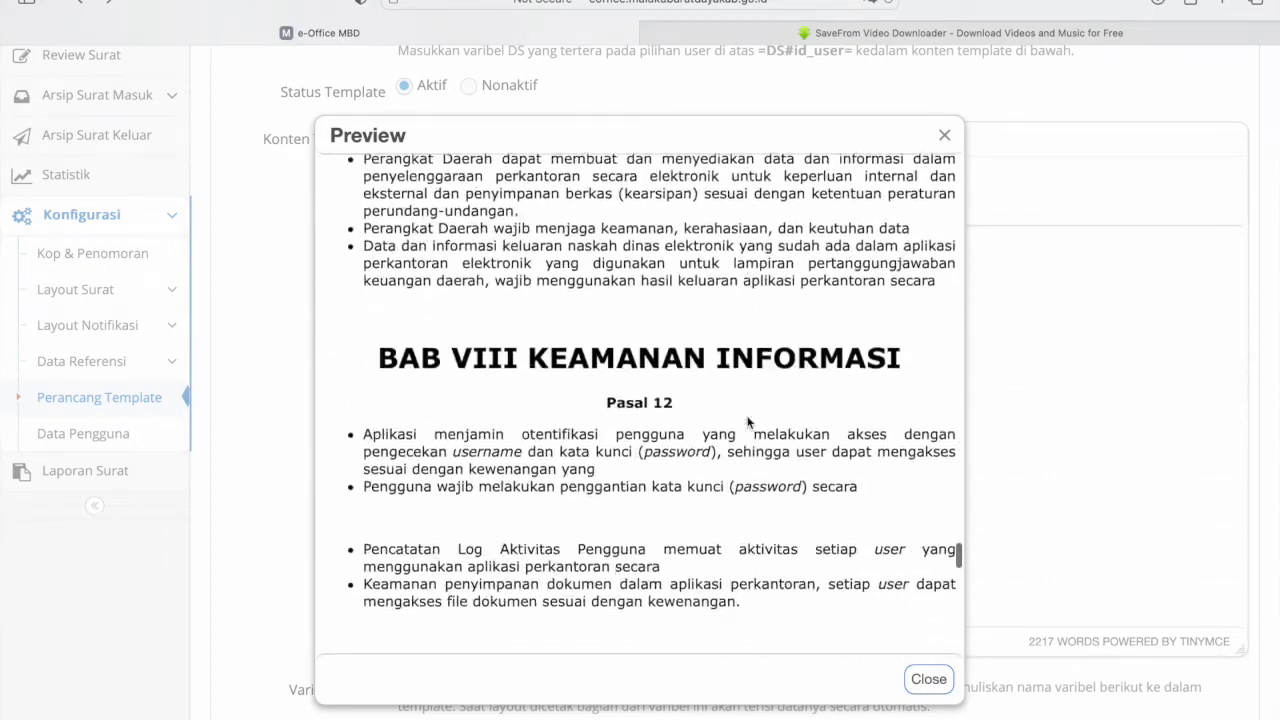
{"action": "scroll", "coordinate": [748, 422], "scroll_direction": "up", "scroll_amount": 3}
{"action": "scroll", "coordinate": [748, 421], "scroll_direction": "down", "scroll_amount": 5}
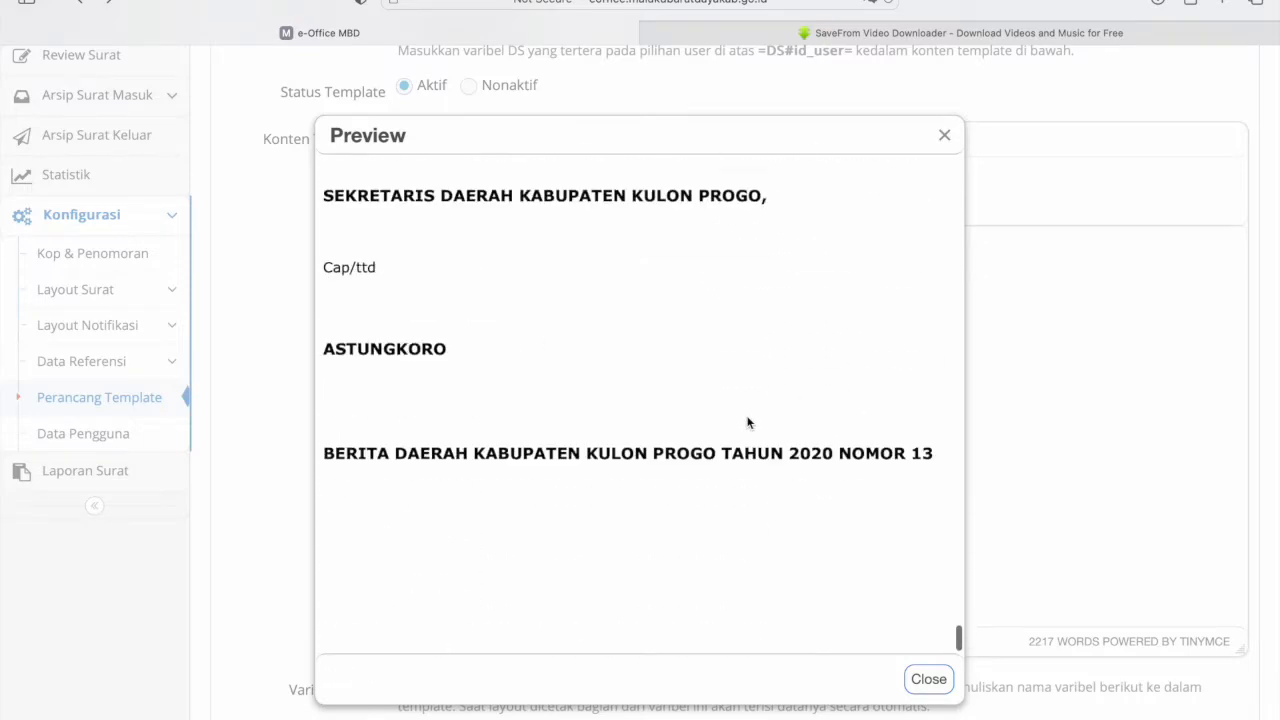
{"action": "scroll", "coordinate": [748, 420], "scroll_direction": "up", "scroll_amount": 1}
{"action": "scroll", "coordinate": [748, 420], "scroll_direction": "down", "scroll_amount": 1}
{"action": "left_click", "coordinate": [925, 679]}
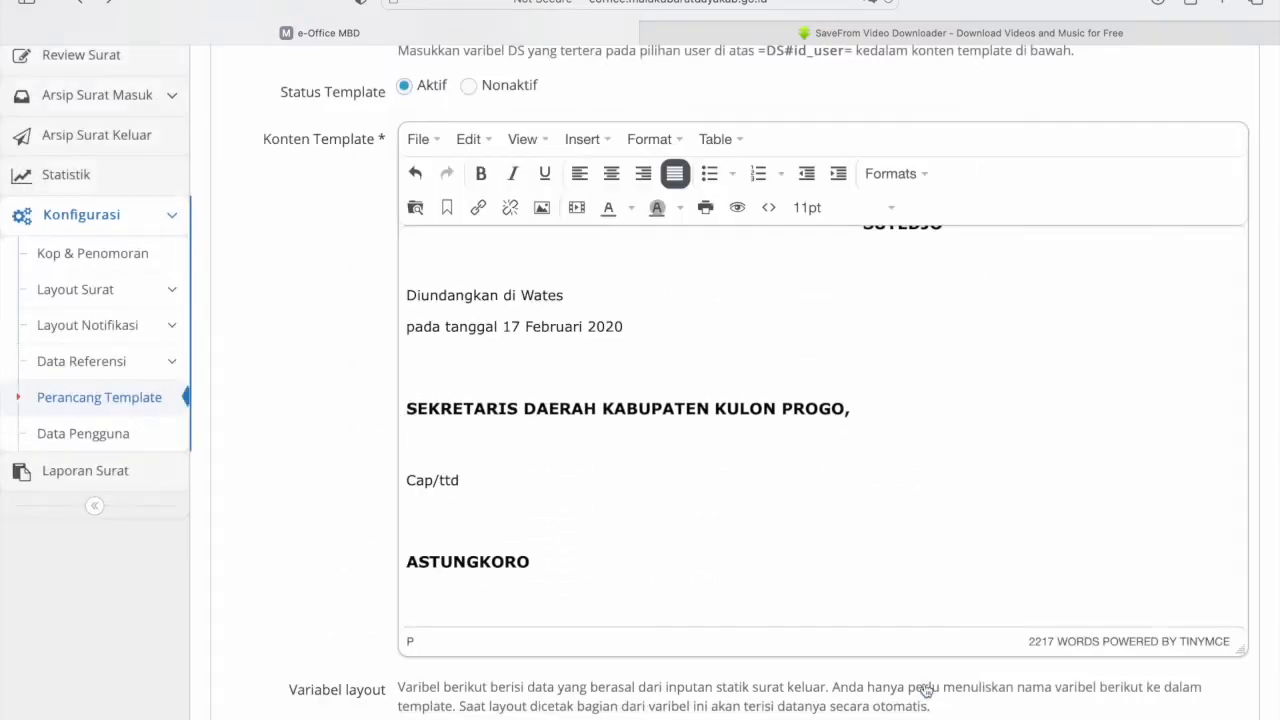
- Page through the print preview to page 10 of 10, then cancel printing
{"action": "left_click", "coordinate": [705, 207]}
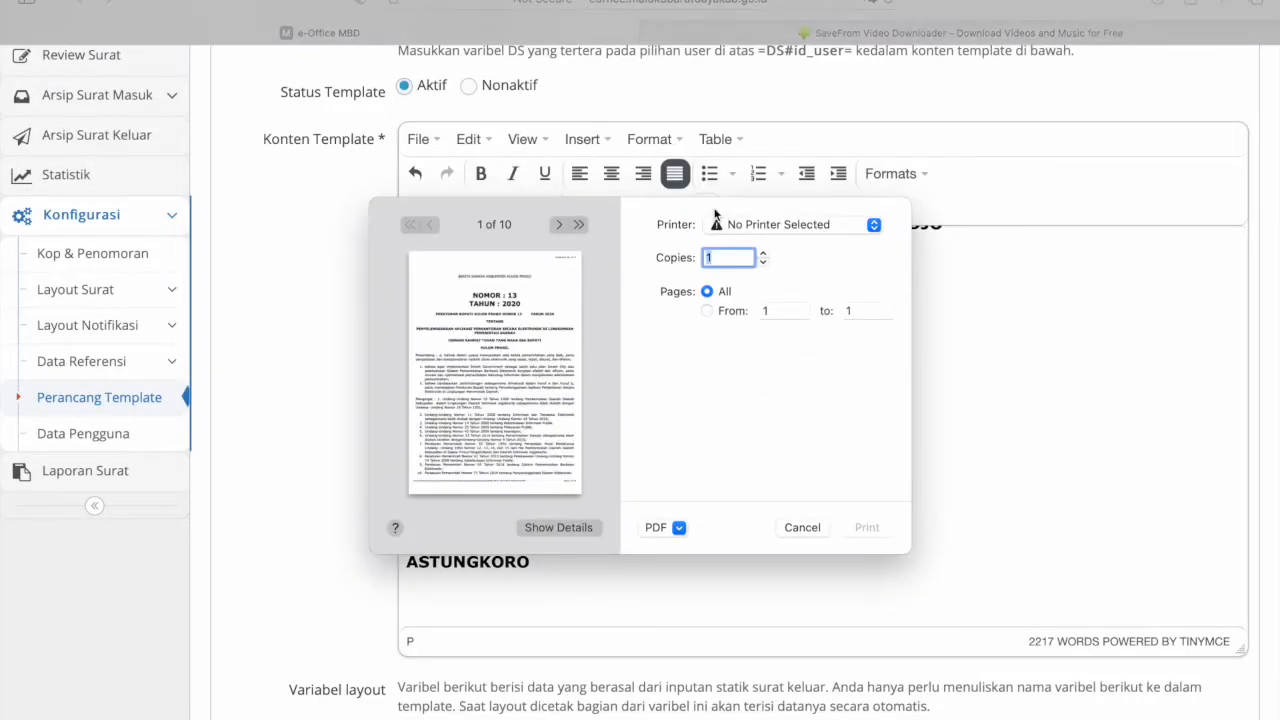
{"action": "left_click", "coordinate": [562, 227]}
{"action": "left_click", "coordinate": [562, 227]}
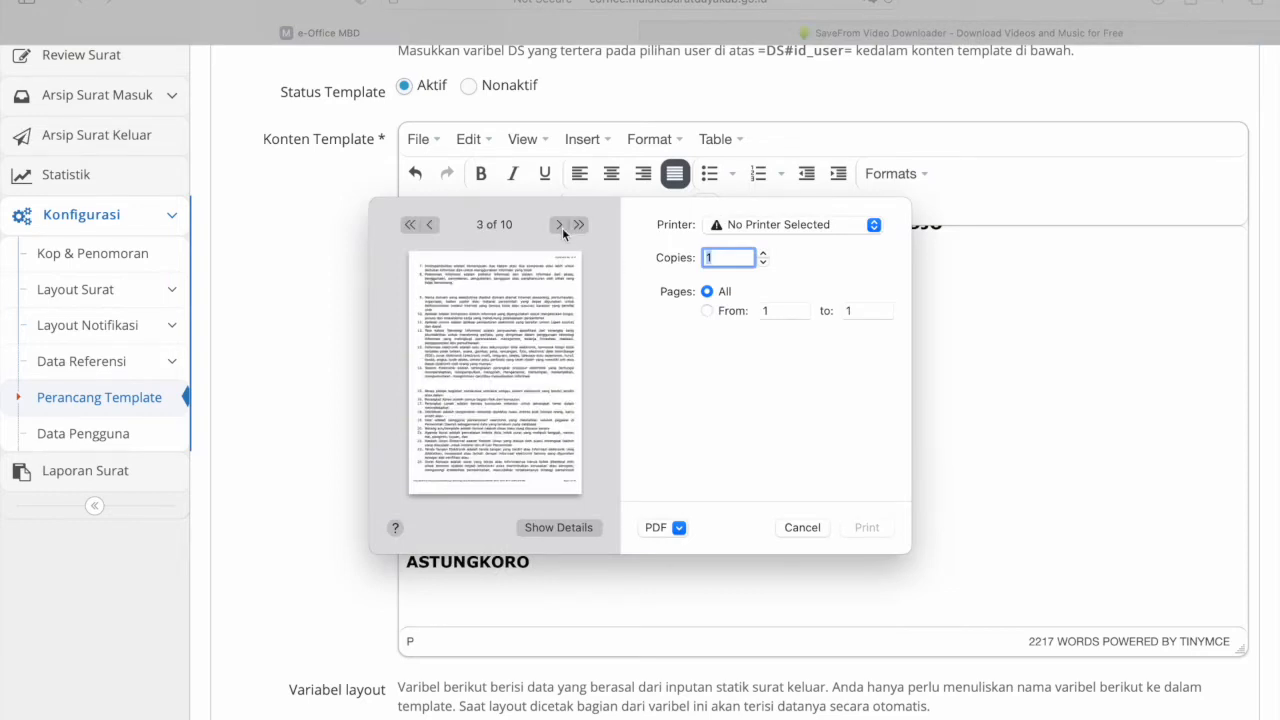
{"action": "left_click", "coordinate": [562, 227]}
{"action": "left_click", "coordinate": [562, 227]}
{"action": "left_click", "coordinate": [562, 227]}
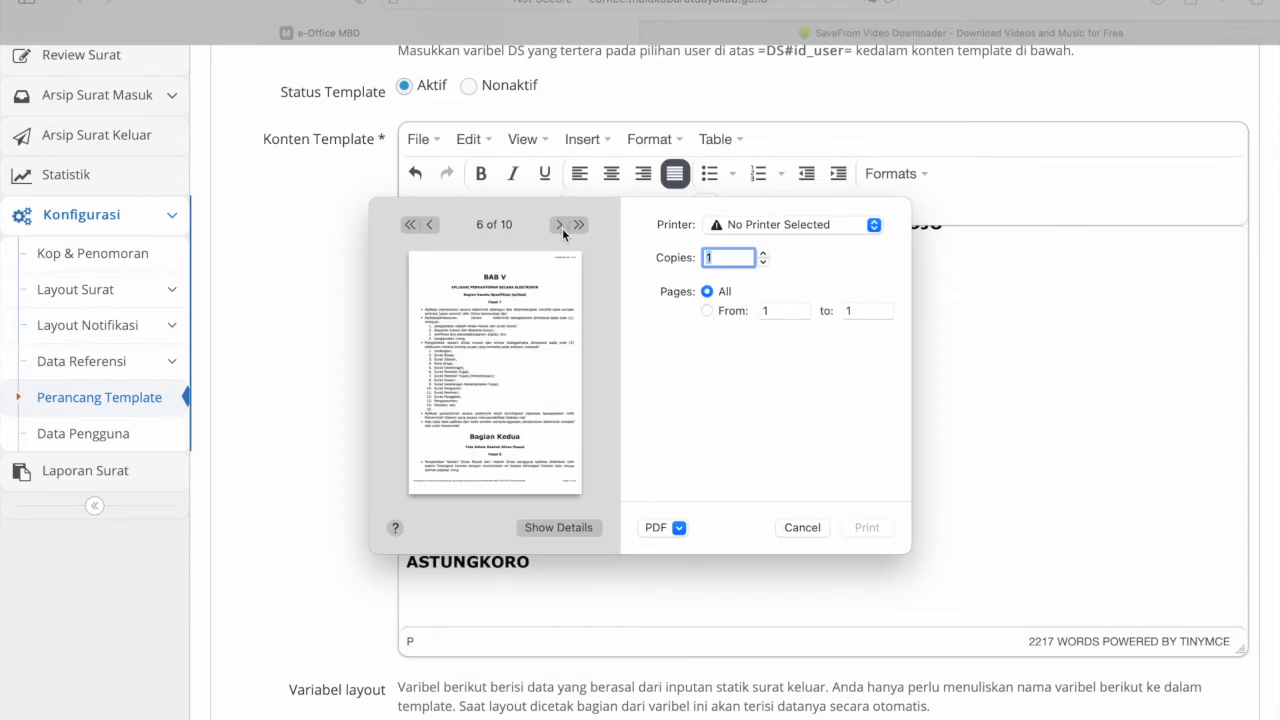
{"action": "left_click", "coordinate": [562, 227]}
{"action": "left_click", "coordinate": [562, 227]}
{"action": "left_click", "coordinate": [562, 227]}
{"action": "left_click", "coordinate": [562, 227]}
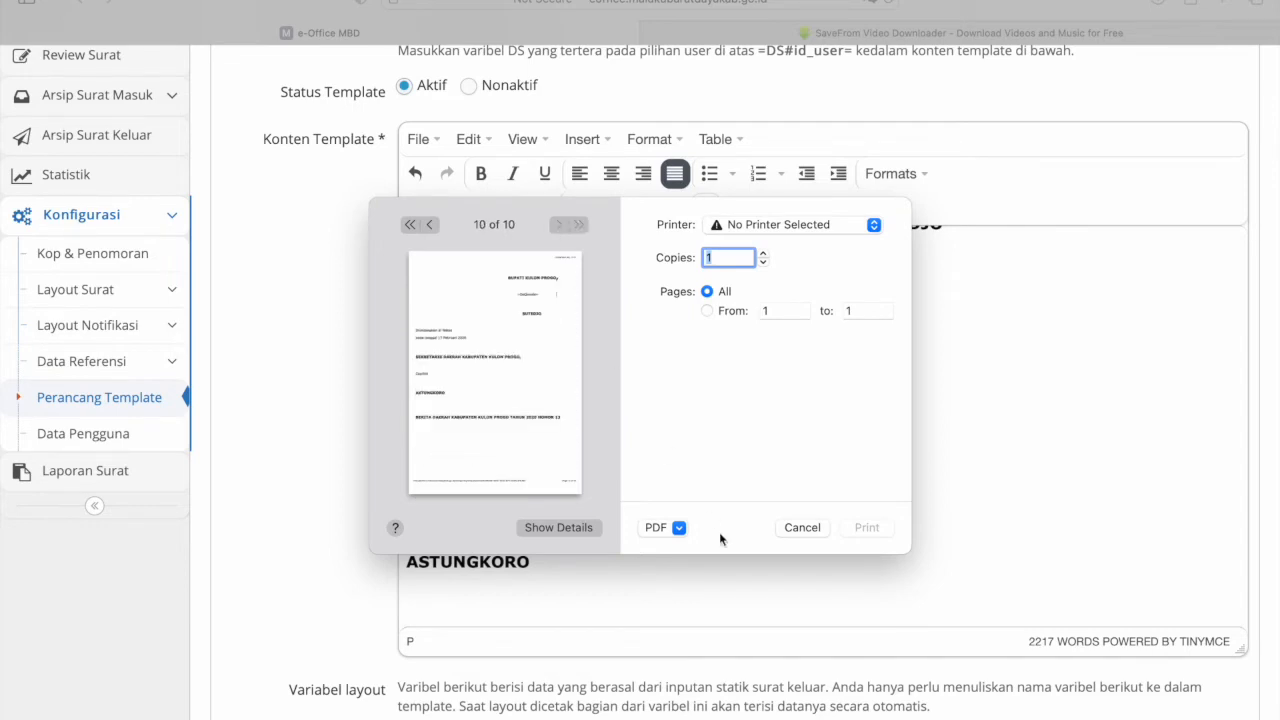
{"action": "left_click", "coordinate": [801, 528]}
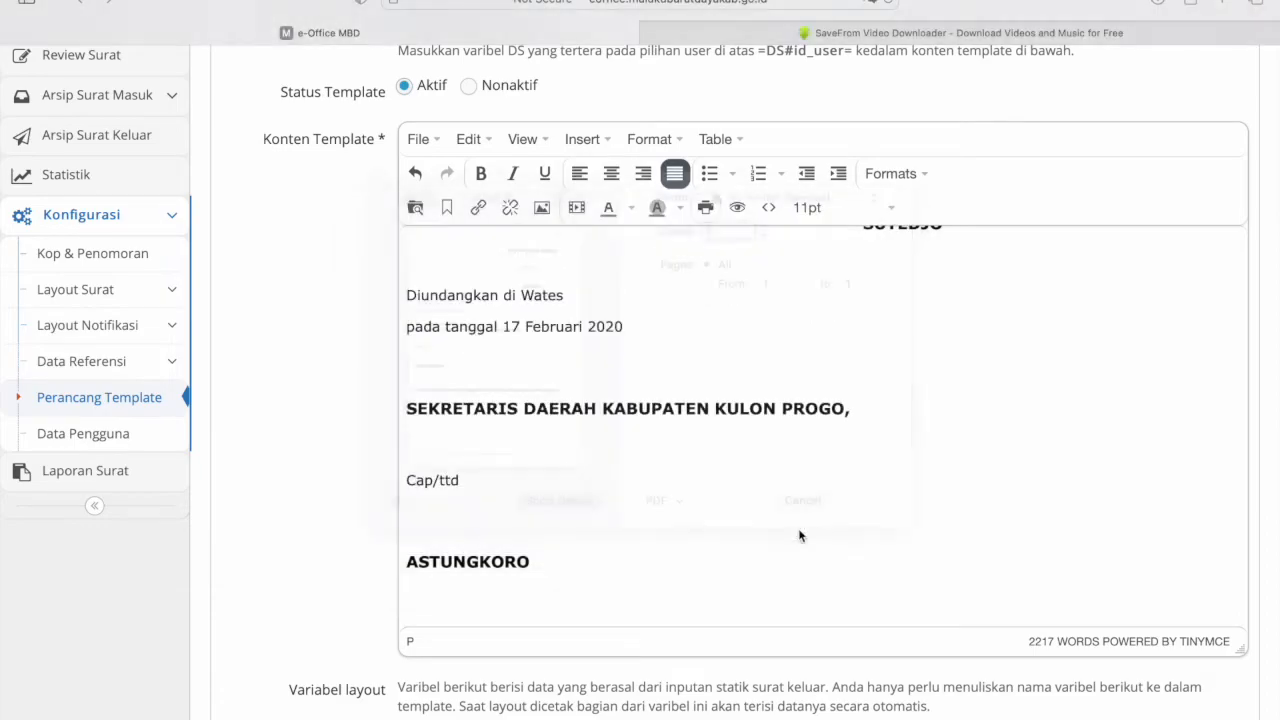
{"action": "scroll", "coordinate": [709, 437], "scroll_direction": "up", "scroll_amount": 8}
- Set the NOMOR : 13 / TAHUN : 2020 heading lines to 18pt
{"action": "scroll", "coordinate": [709, 437], "scroll_direction": "up", "scroll_amount": 20}
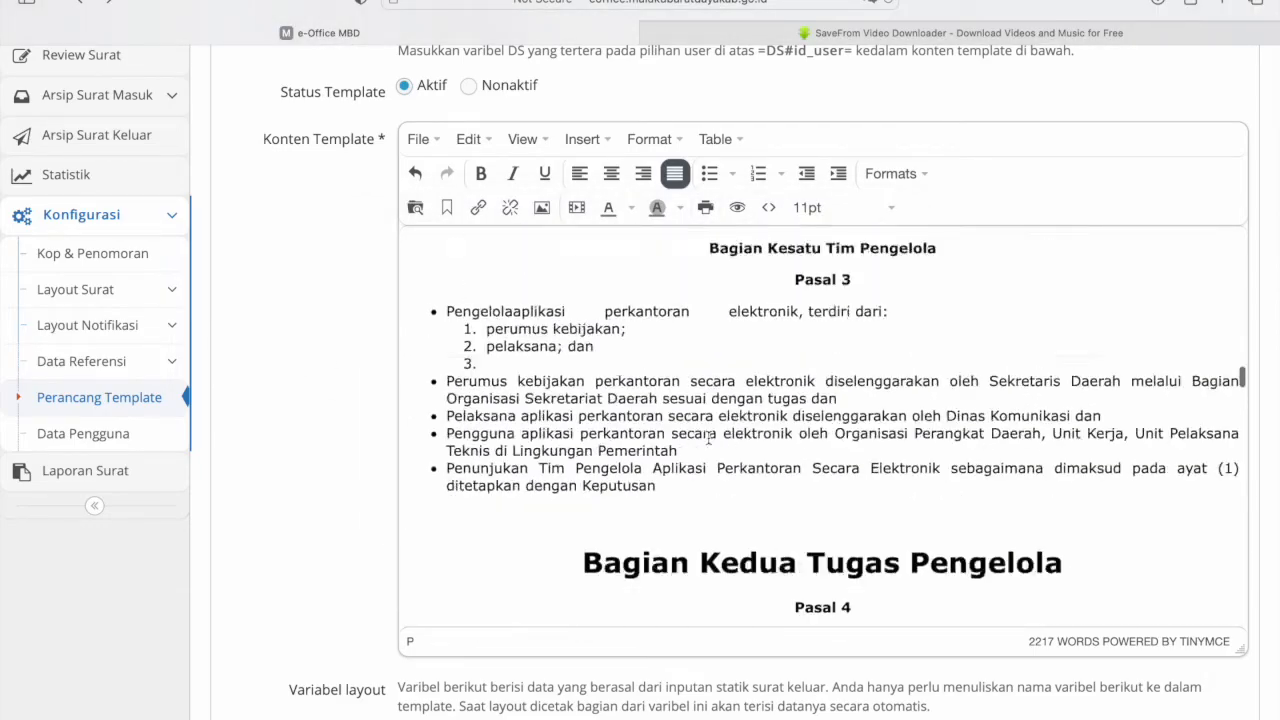
{"action": "scroll", "coordinate": [708, 437], "scroll_direction": "up", "scroll_amount": 2}
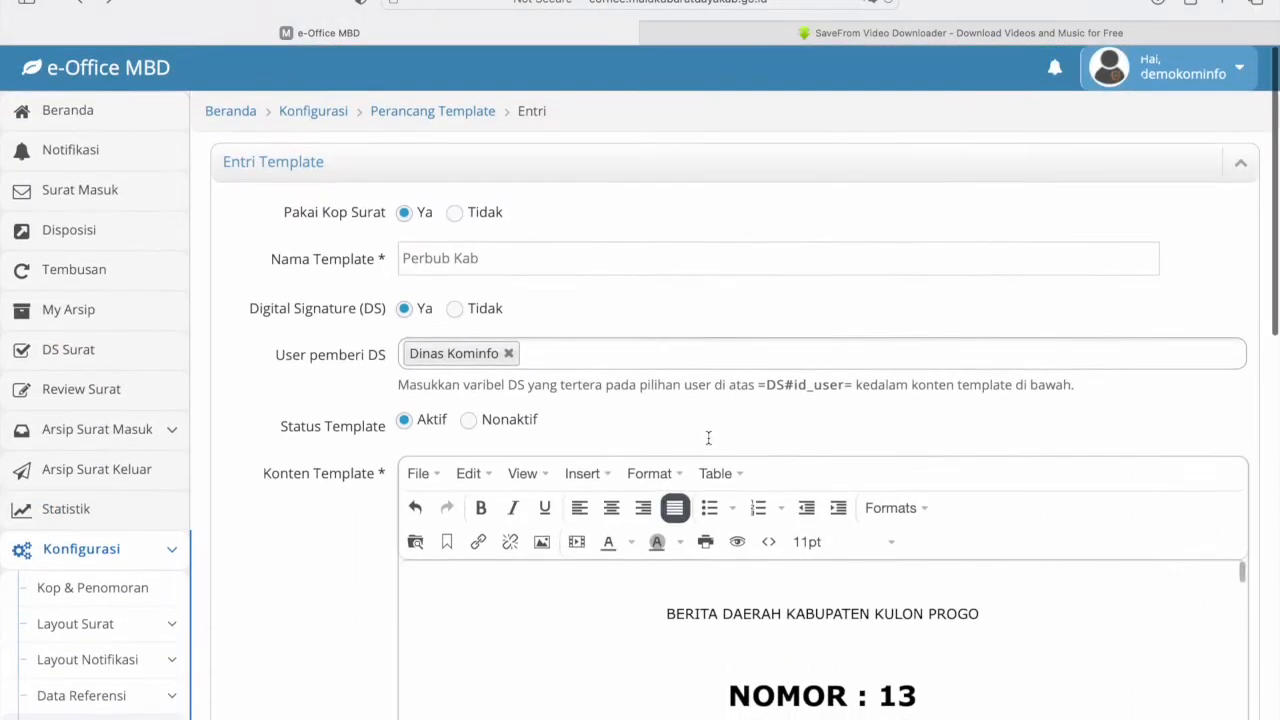
{"action": "scroll", "coordinate": [709, 437], "scroll_direction": "down", "scroll_amount": 5}
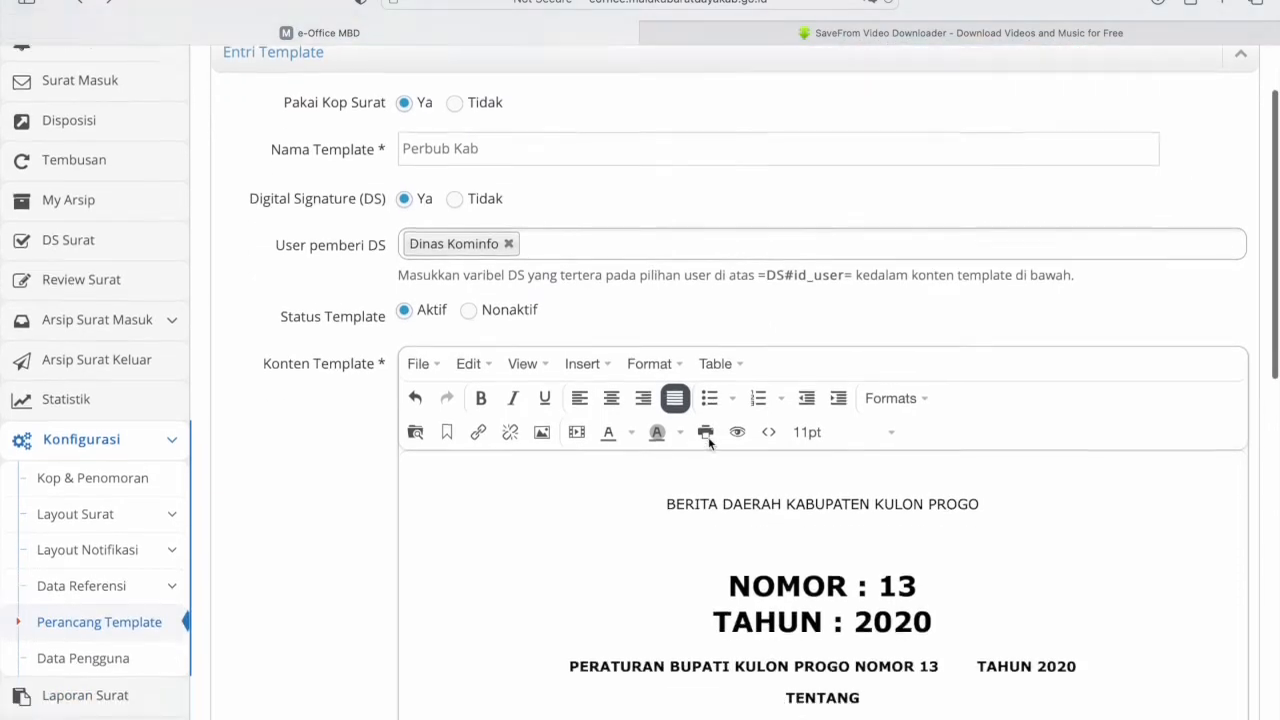
{"action": "left_click", "coordinate": [935, 335]}
{"action": "left_click_drag", "start_coordinate": [937, 331], "coordinate": [708, 302]}
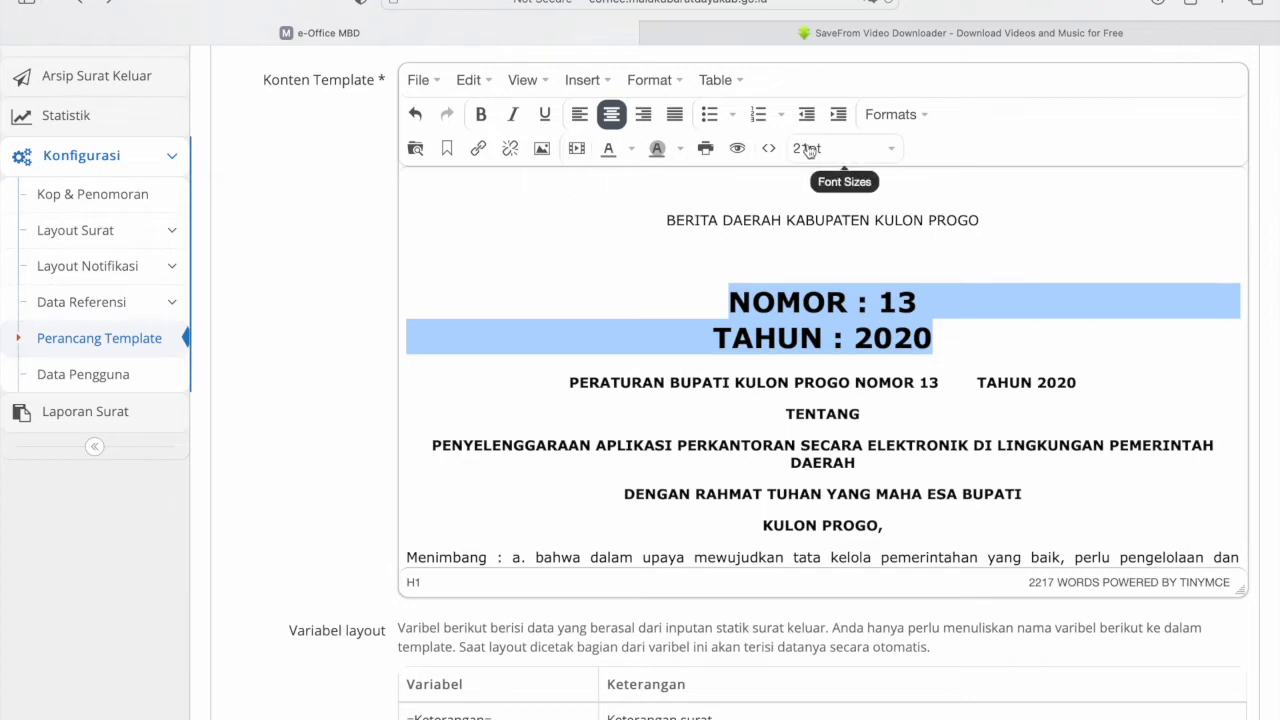
{"action": "left_click", "coordinate": [847, 161]}
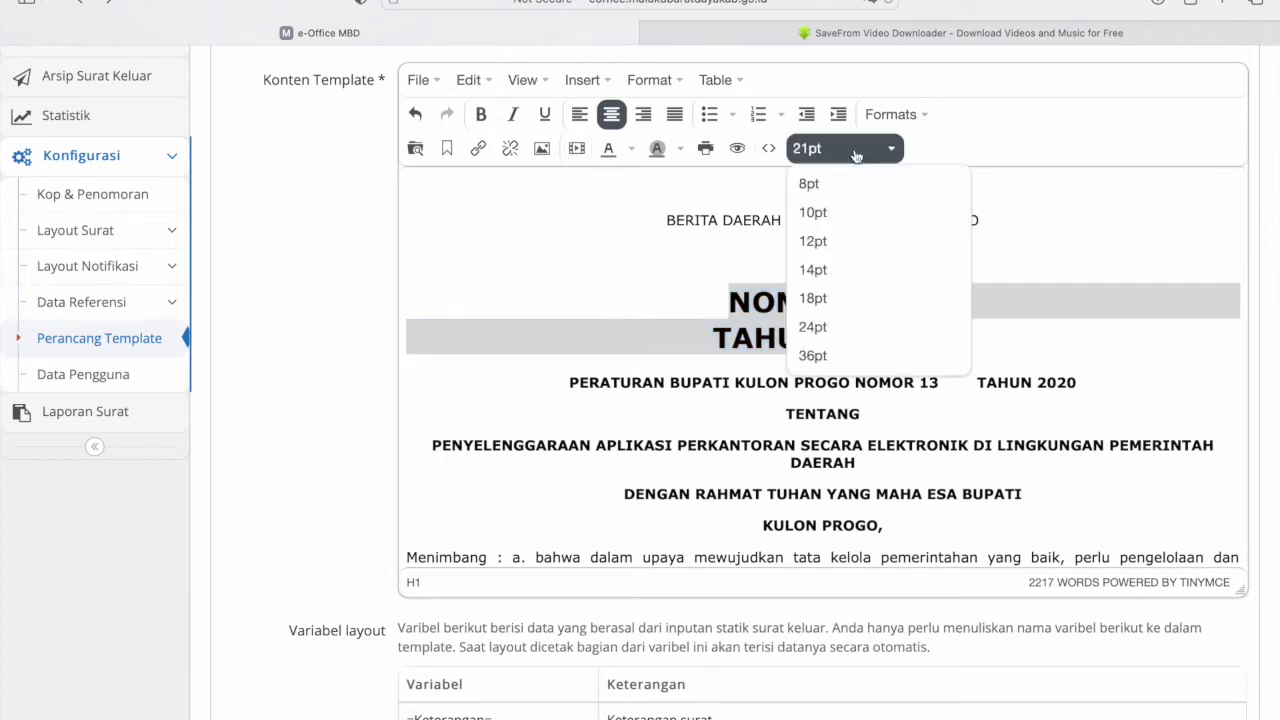
{"action": "left_click", "coordinate": [837, 297]}
{"action": "left_click", "coordinate": [929, 341]}
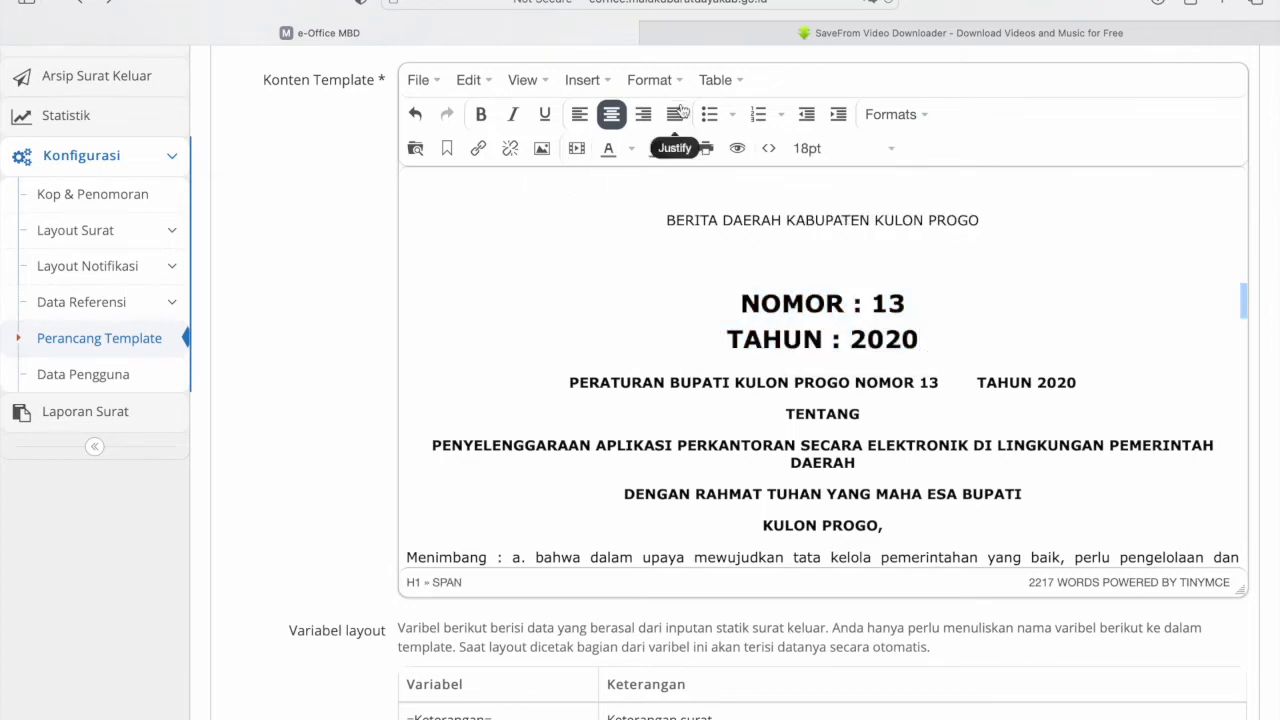
- Recheck the resized heading without other format changes and return to the form top
{"action": "left_click", "coordinate": [900, 126]}
{"action": "left_click", "coordinate": [750, 247]}
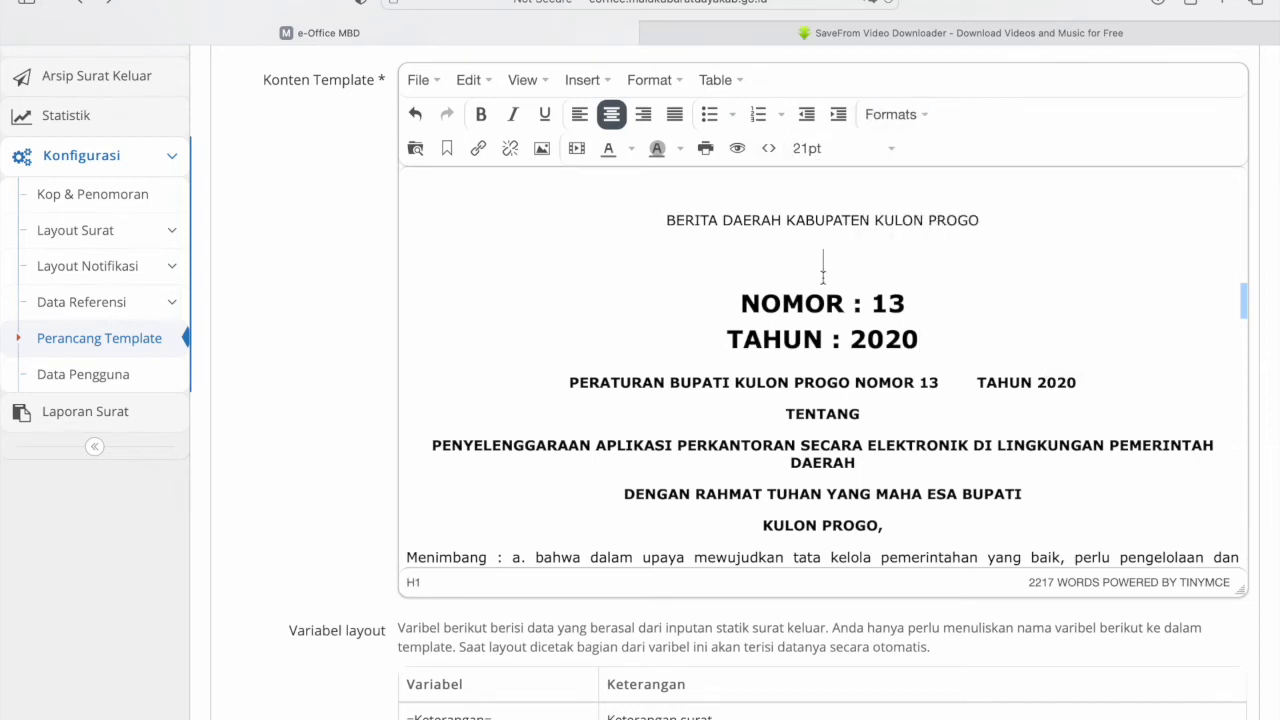
{"action": "left_click_drag", "start_coordinate": [918, 340], "coordinate": [743, 293]}
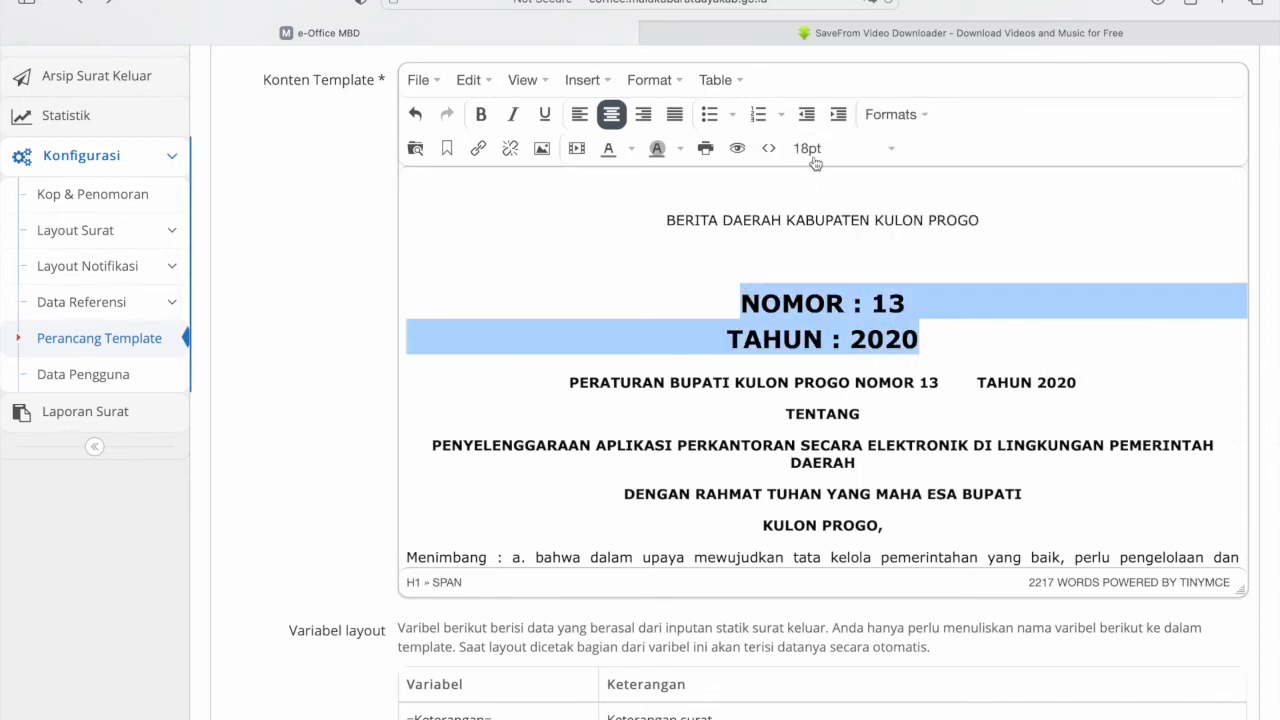
{"action": "left_click", "coordinate": [621, 273]}
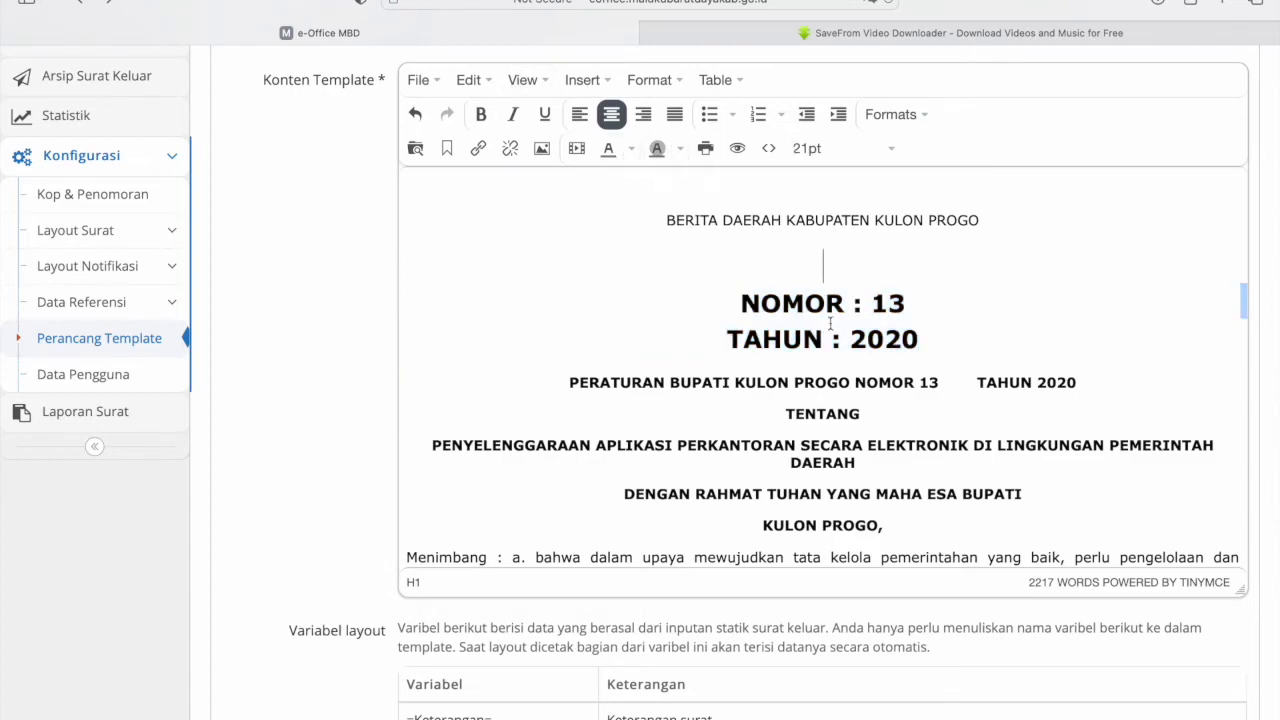
{"action": "scroll", "coordinate": [637, 333], "scroll_direction": "down", "scroll_amount": 5}
{"action": "scroll", "coordinate": [637, 333], "scroll_direction": "up", "scroll_amount": 5}
{"action": "scroll", "coordinate": [637, 333], "scroll_direction": "up", "scroll_amount": 4}
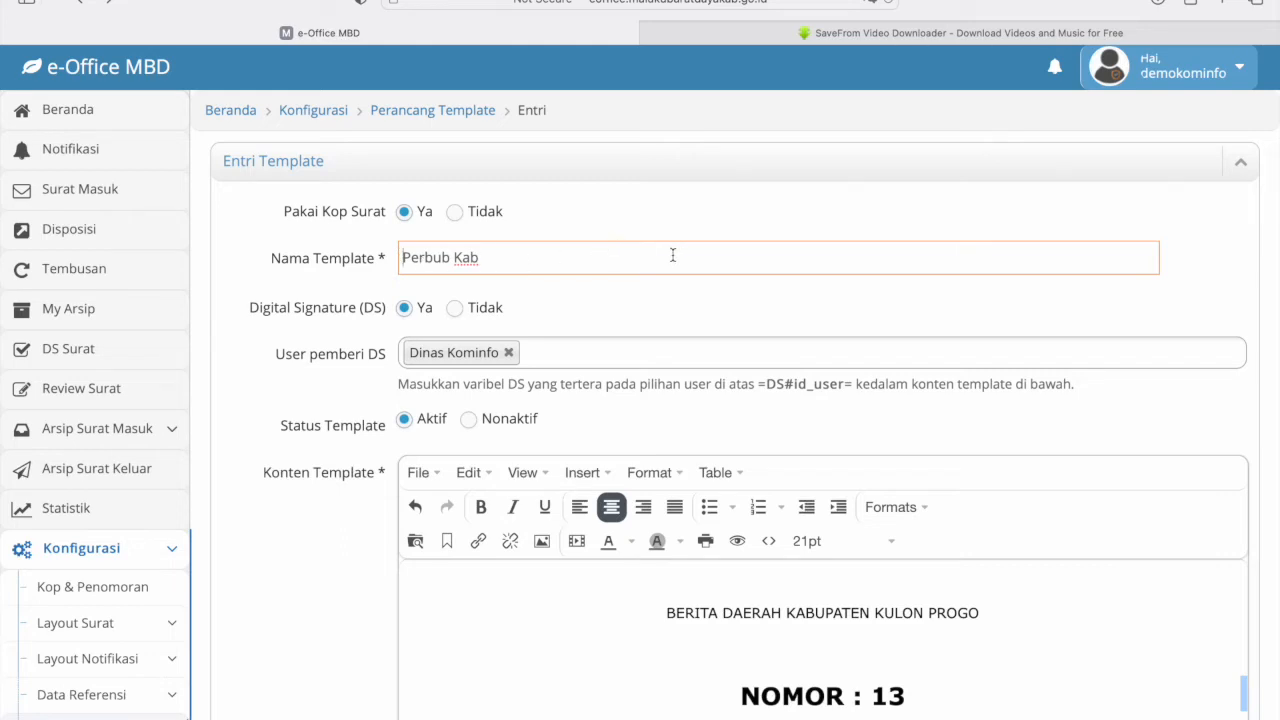
- Prefix the Nama Template field with '001 ' to make it 001 Perbub Kab
{"action": "type", "text": "001"}
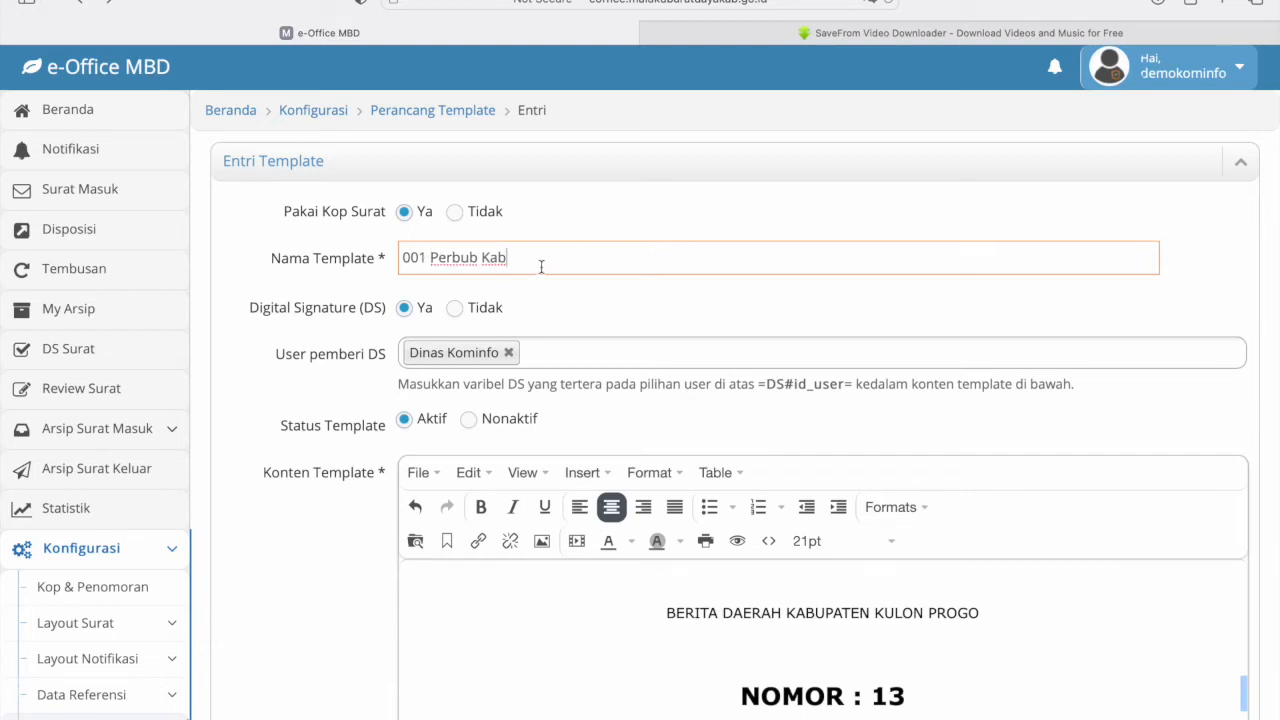
{"action": "left_click_drag", "start_coordinate": [517, 262], "coordinate": [430, 261]}
{"action": "scroll", "coordinate": [74, 540], "scroll_direction": "down", "scroll_amount": 3}
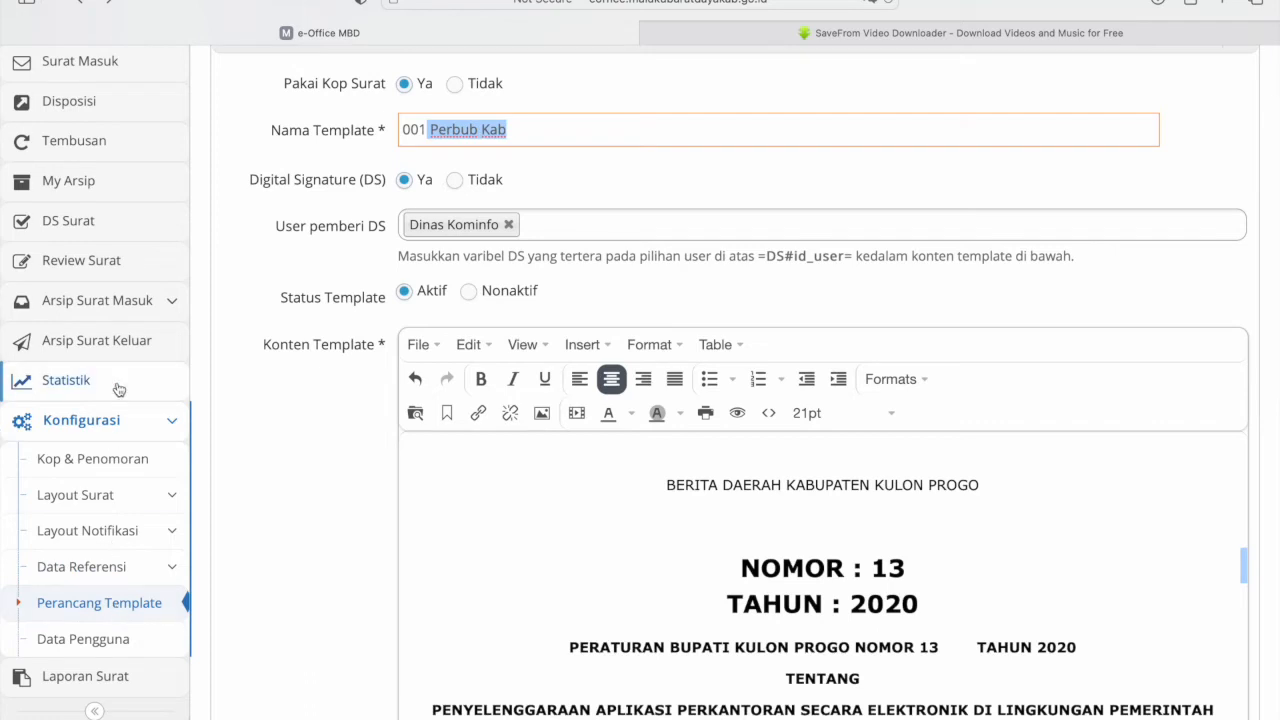
- Go to the Arsip Surat Keluar list of outgoing letters
{"action": "scroll", "coordinate": [115, 387], "scroll_direction": "up", "scroll_amount": 2}
{"action": "scroll", "coordinate": [118, 389], "scroll_direction": "down", "scroll_amount": 1}
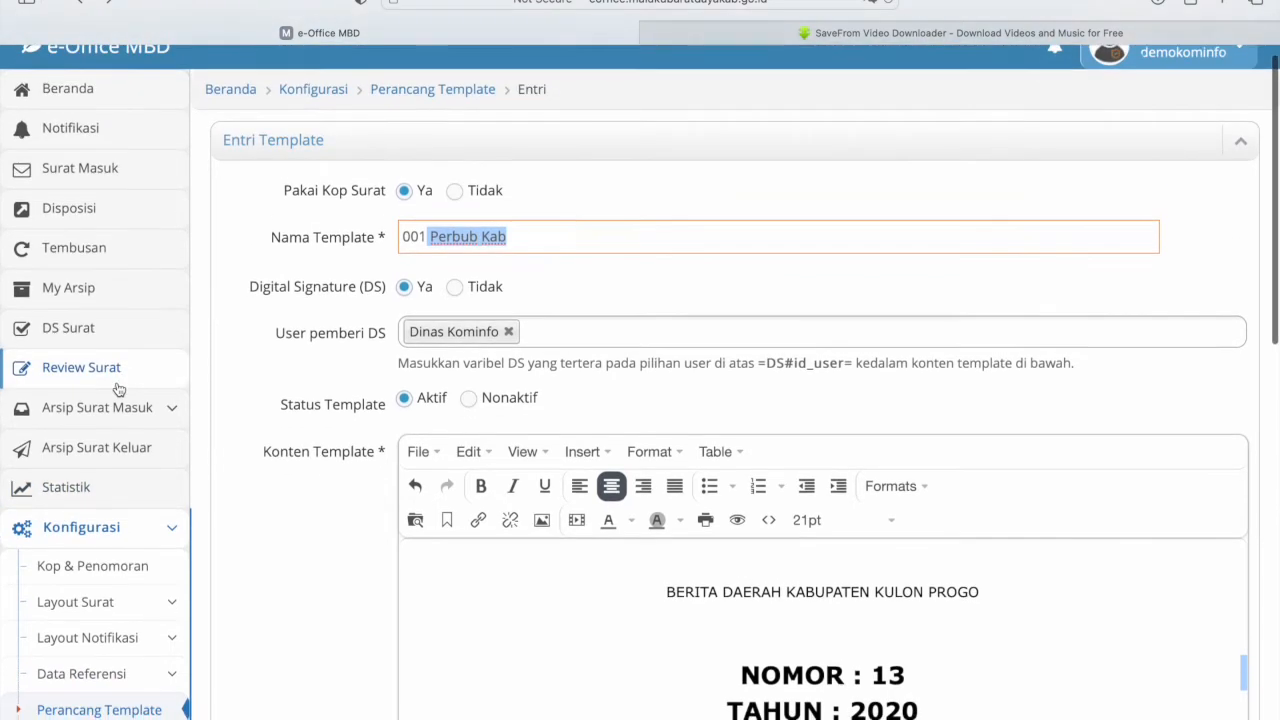
{"action": "left_click", "coordinate": [104, 456]}
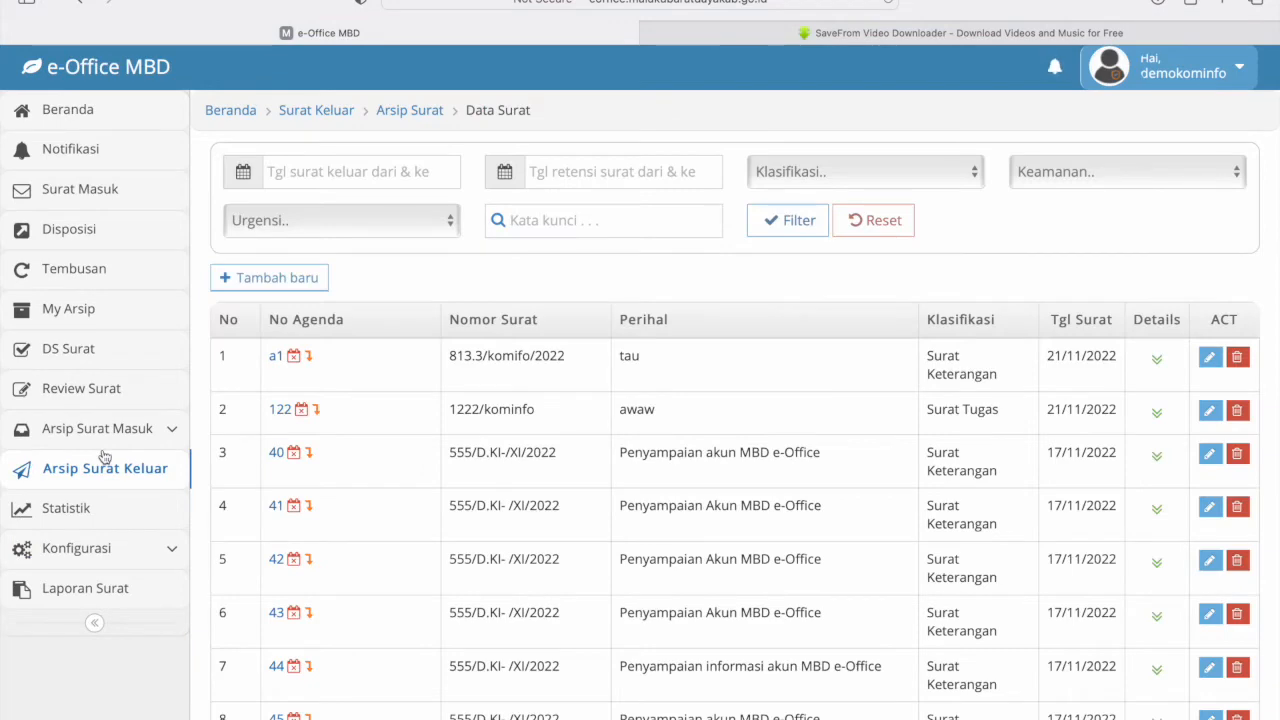
- Start a new outgoing letter with Nomor Agenda agjsgajshgas
{"action": "scroll", "coordinate": [520, 531], "scroll_direction": "down", "scroll_amount": 5}
{"action": "scroll", "coordinate": [520, 531], "scroll_direction": "up", "scroll_amount": 2}
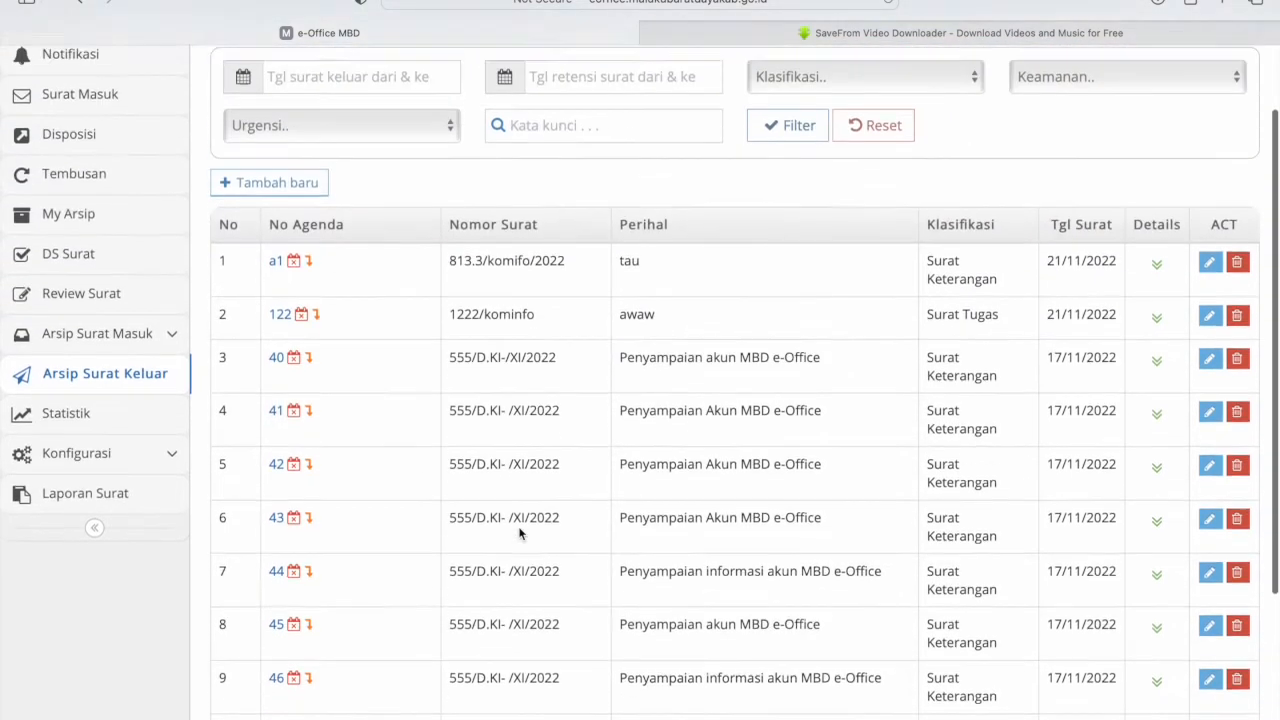
{"action": "scroll", "coordinate": [520, 531], "scroll_direction": "up", "scroll_amount": 1}
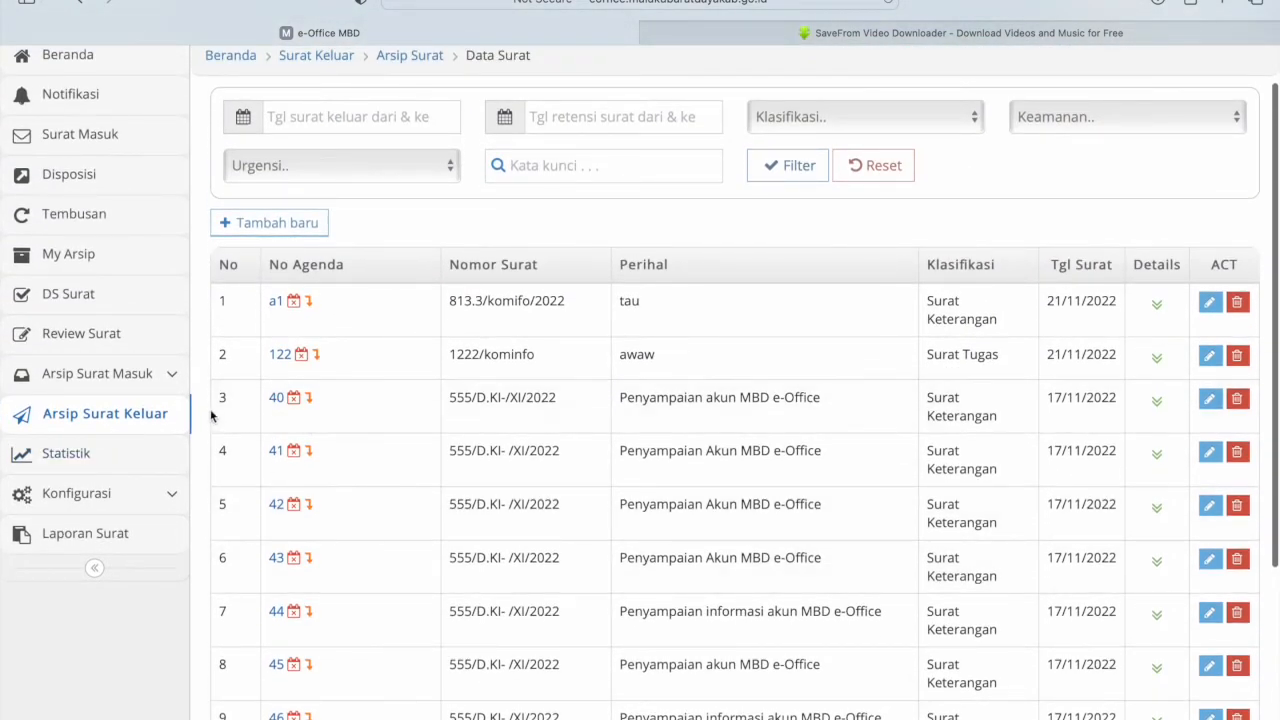
{"action": "left_click", "coordinate": [286, 226]}
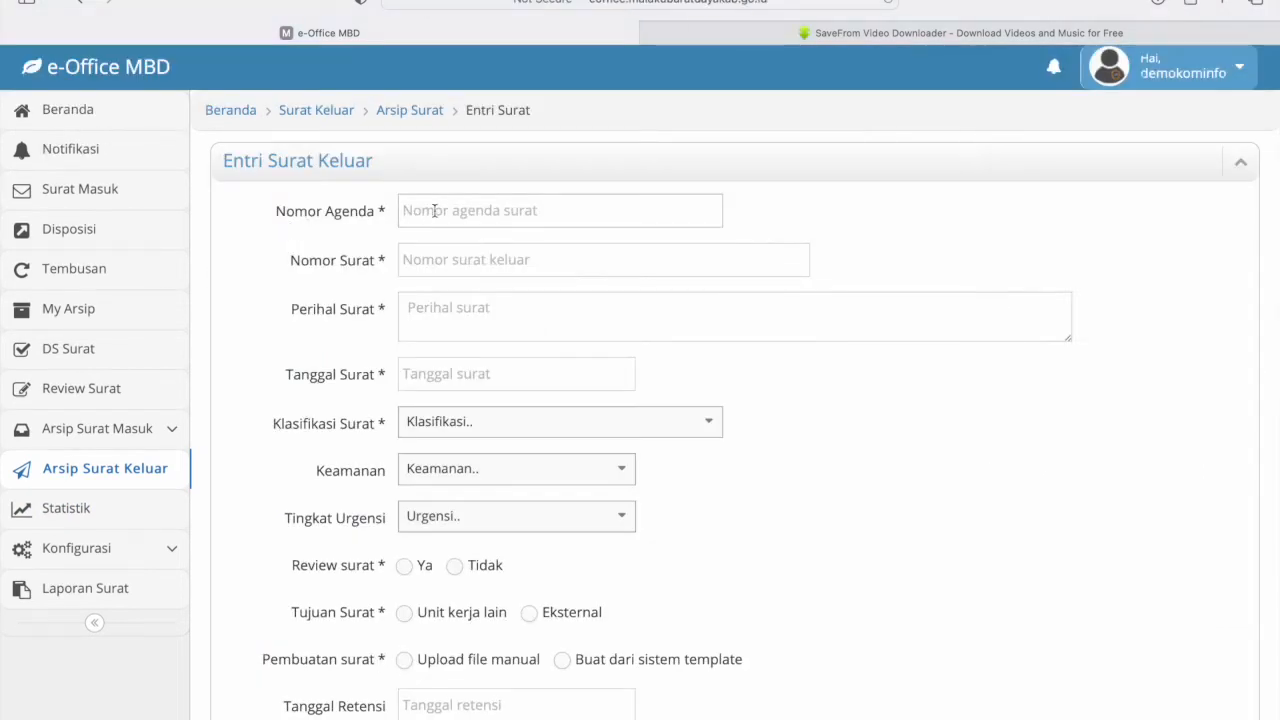
{"action": "type", "text": "agjsgajshgas"}
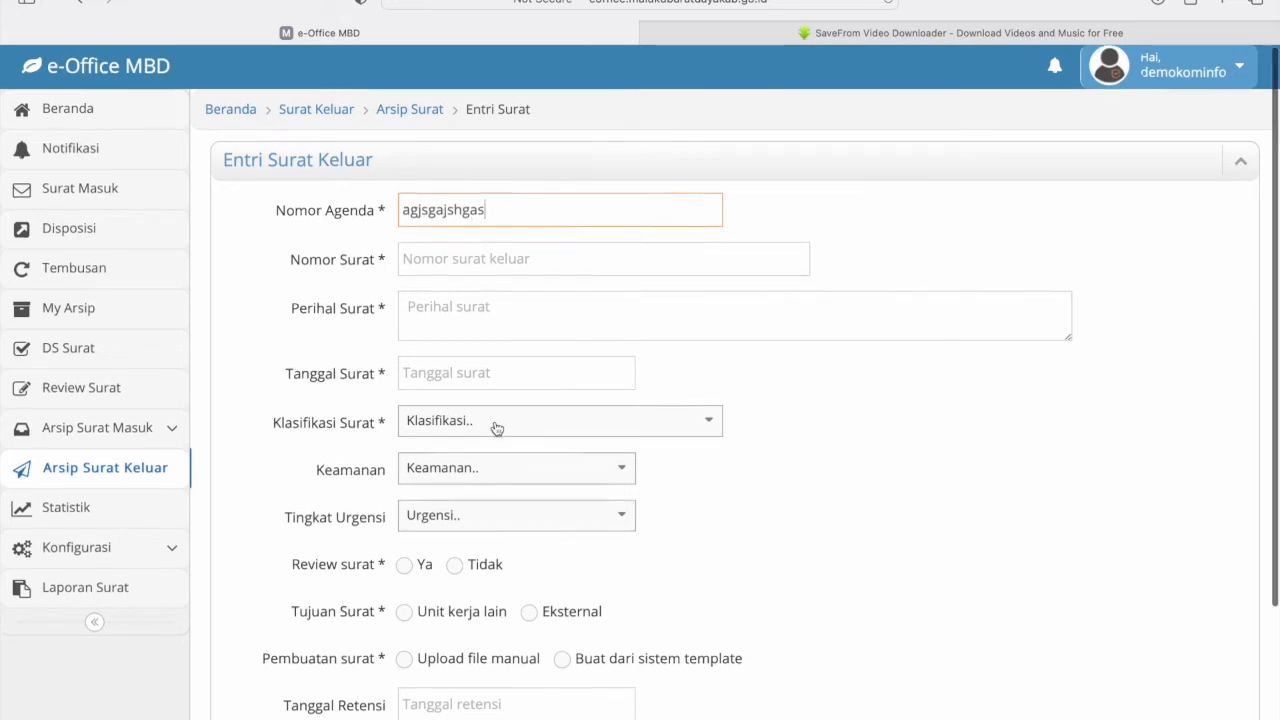
- Set the Klasifikasi Surat to Surat Tugas
{"action": "scroll", "coordinate": [492, 429], "scroll_direction": "down", "scroll_amount": 1}
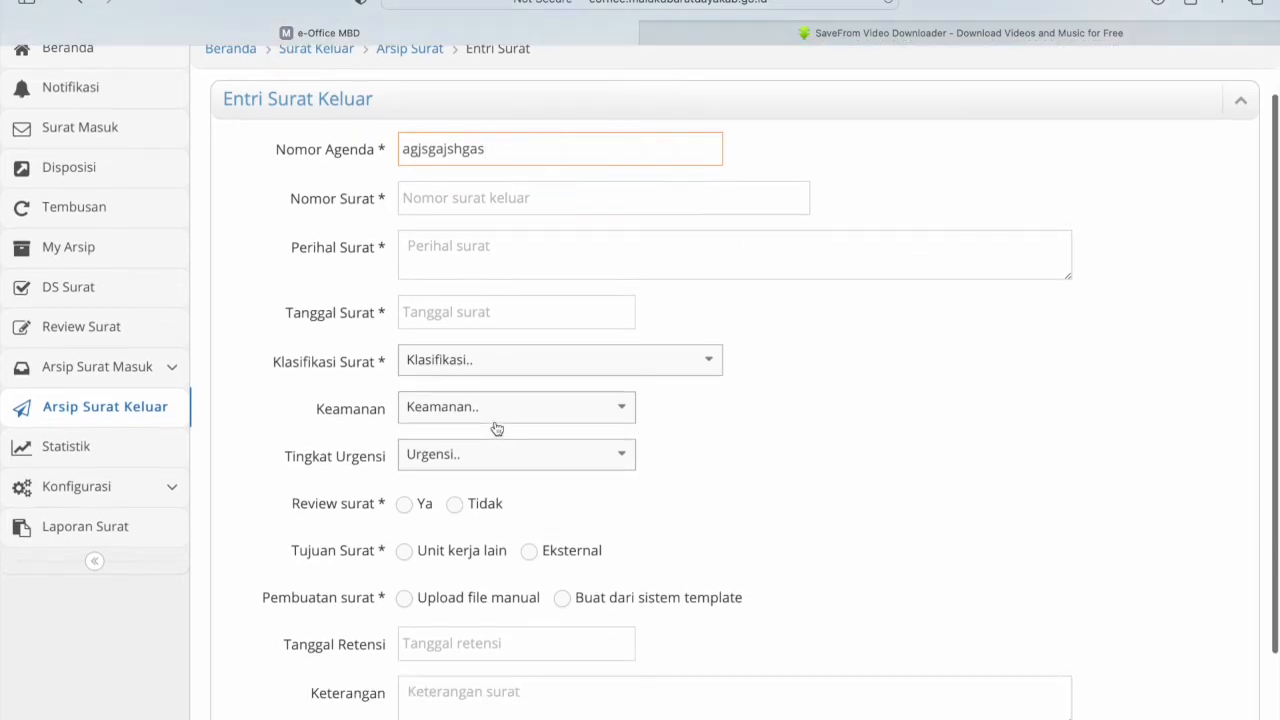
{"action": "left_click", "coordinate": [486, 360]}
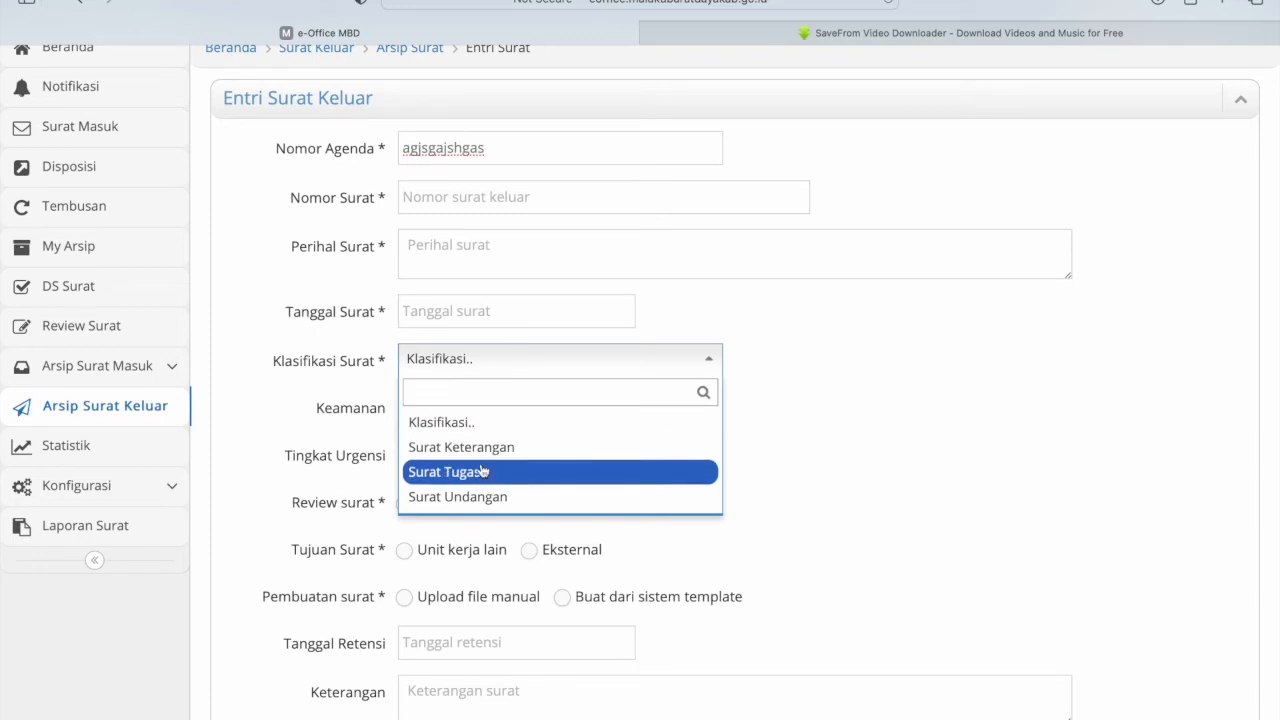
{"action": "left_click", "coordinate": [485, 452]}
{"action": "left_click", "coordinate": [493, 352]}
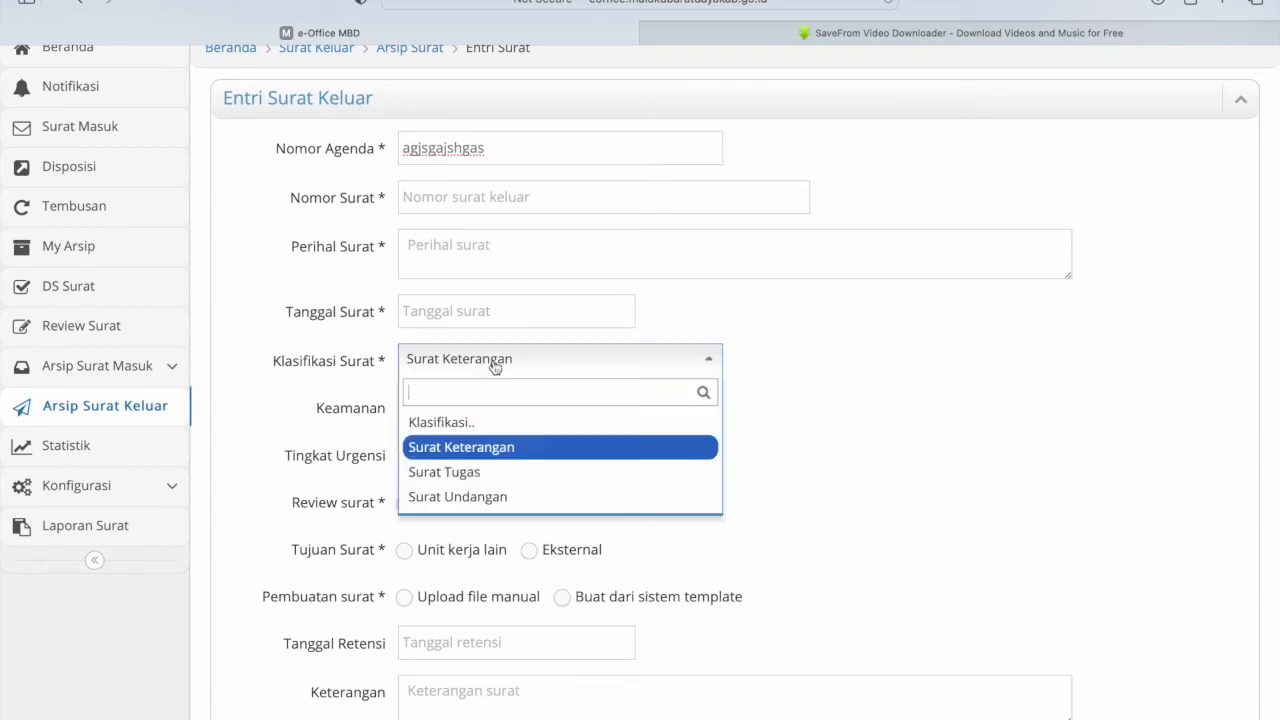
{"action": "left_click", "coordinate": [485, 474]}
{"action": "left_click", "coordinate": [470, 369]}
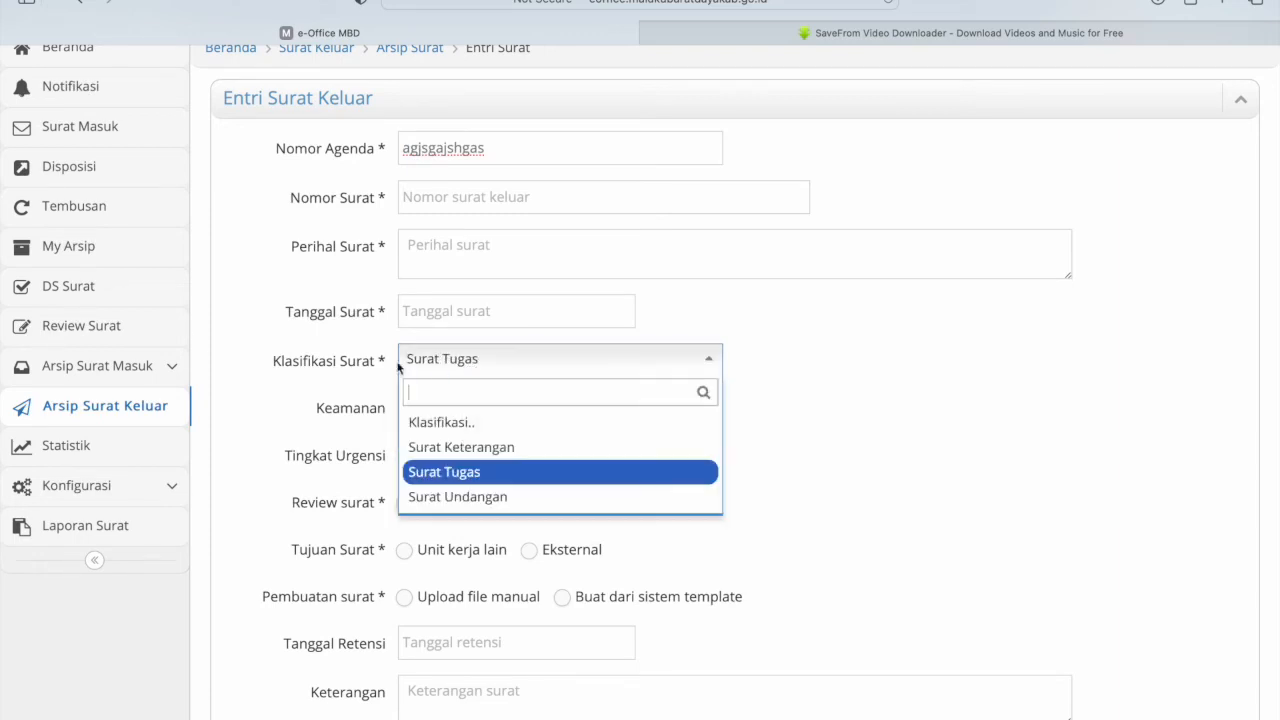
{"action": "left_click", "coordinate": [449, 373]}
- In the configuration section, leave security and urgency unchanged and set Review surat to Ya
{"action": "left_click", "coordinate": [155, 500]}
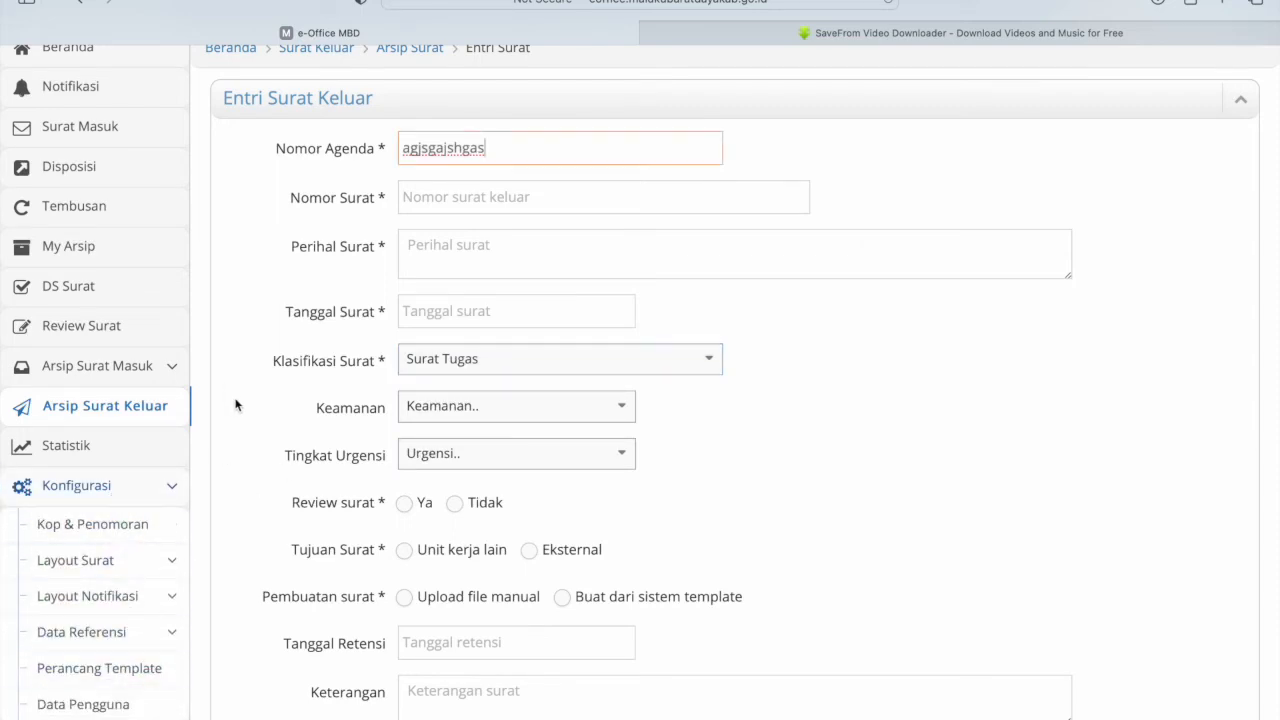
{"action": "left_click", "coordinate": [478, 417]}
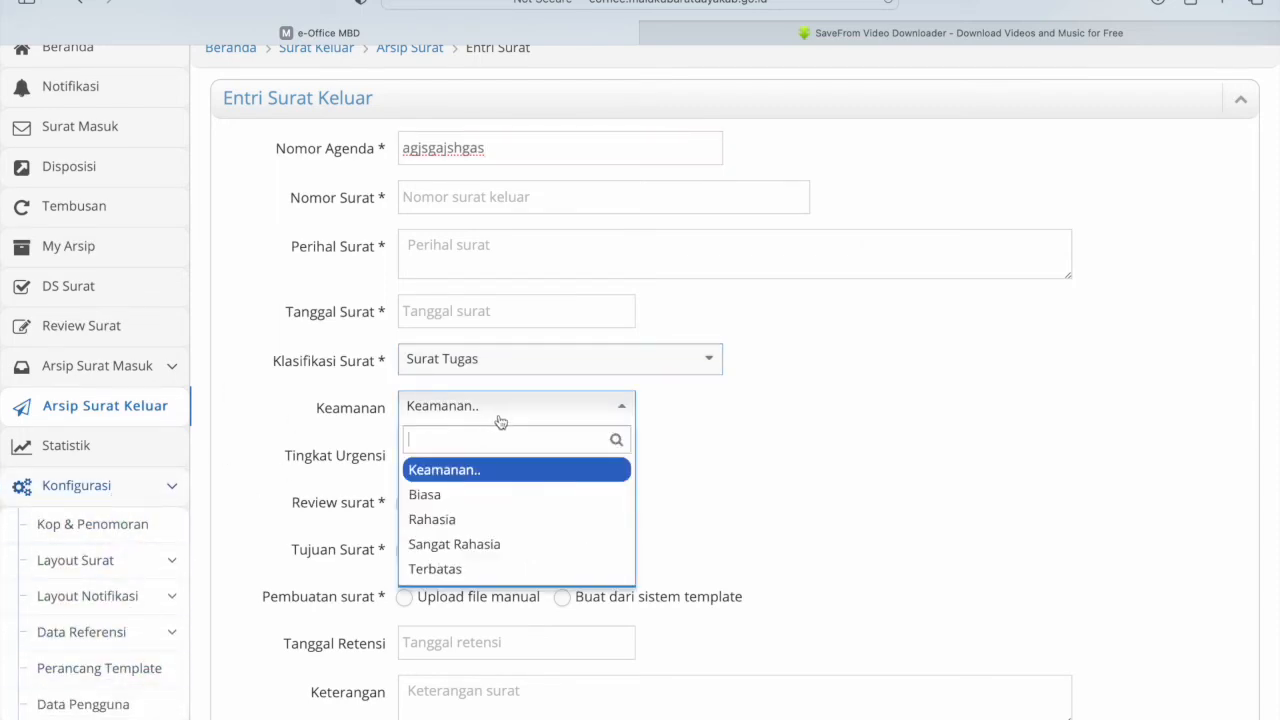
{"action": "left_click", "coordinate": [500, 420]}
{"action": "left_click", "coordinate": [600, 453]}
{"action": "left_click", "coordinate": [701, 465]}
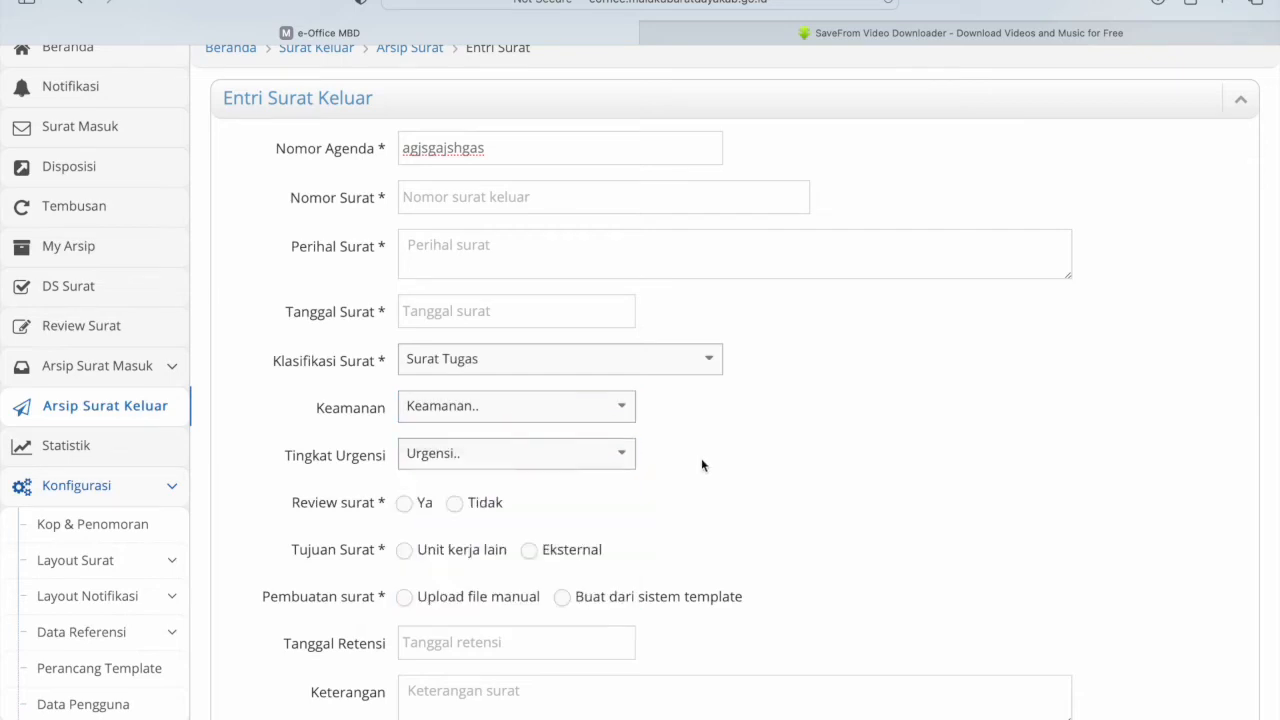
{"action": "left_click", "coordinate": [406, 505]}
{"action": "scroll", "coordinate": [406, 512], "scroll_direction": "down", "scroll_amount": 2}
- Make sekretaris dinas the reviewer and address the letter to Badan Kepegawaian Dan Pengembangan SDM
{"action": "left_click", "coordinate": [431, 420]}
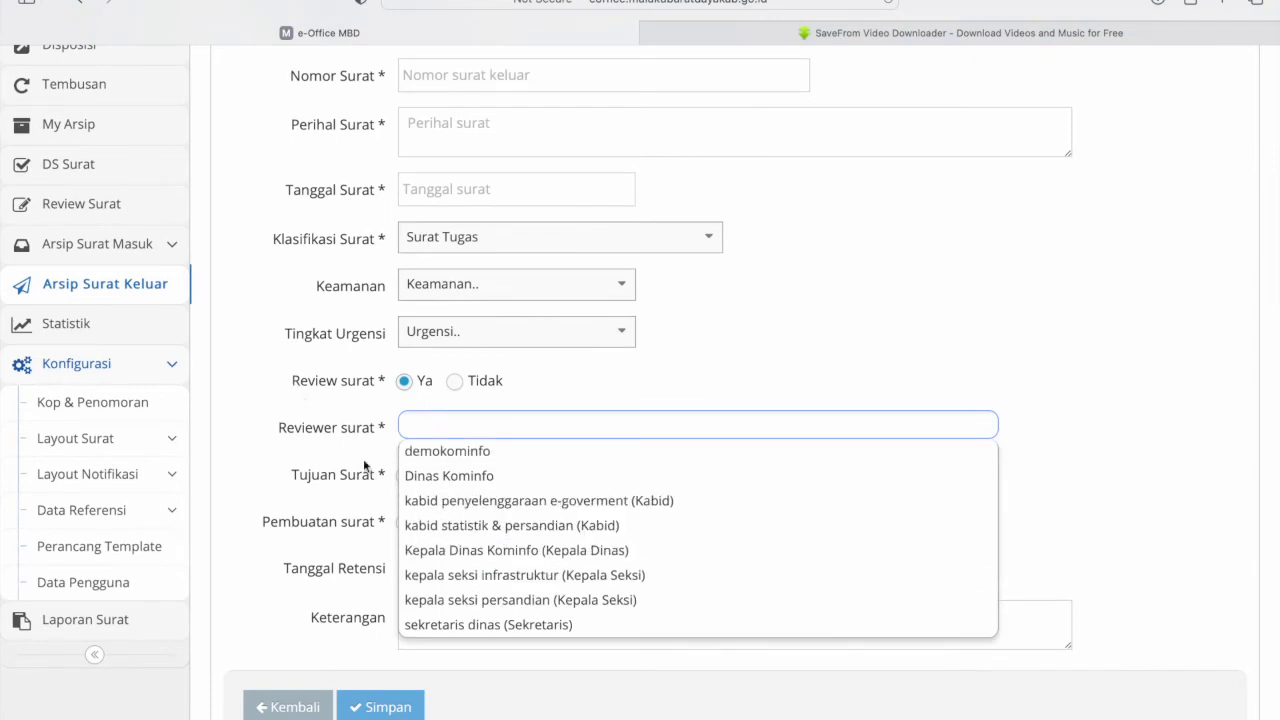
{"action": "left_click", "coordinate": [488, 624]}
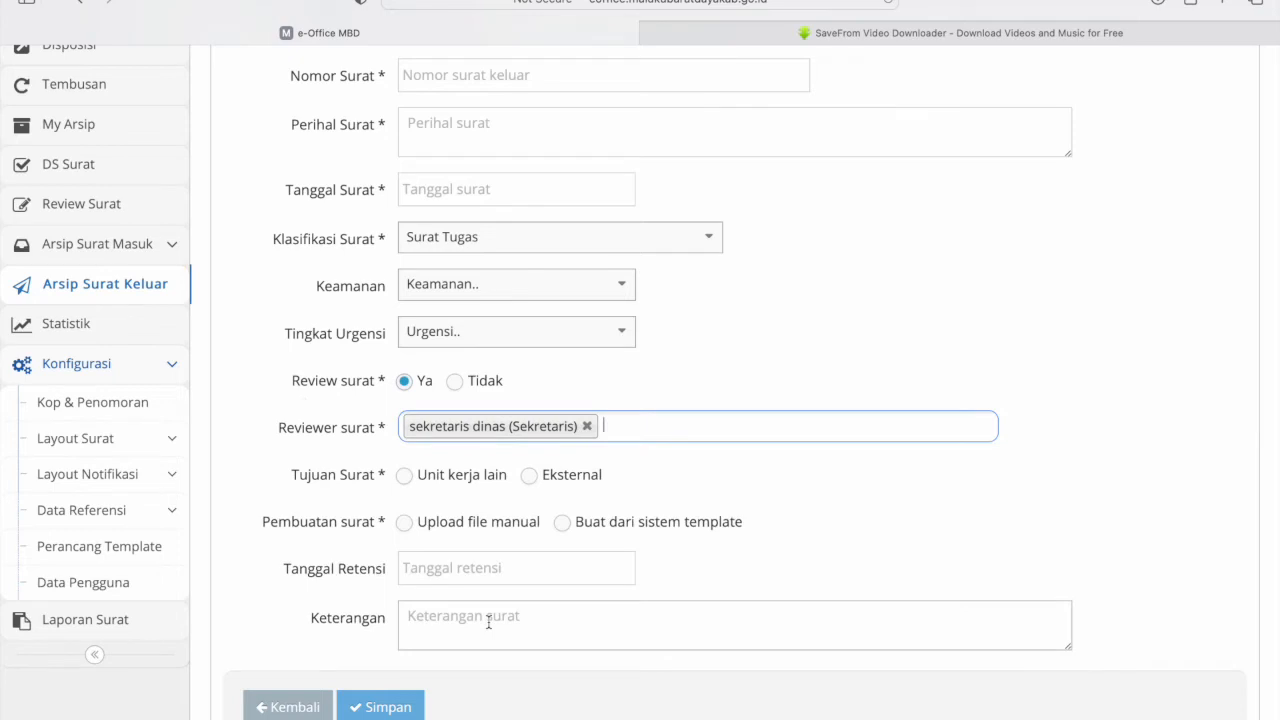
{"action": "left_click", "coordinate": [404, 477]}
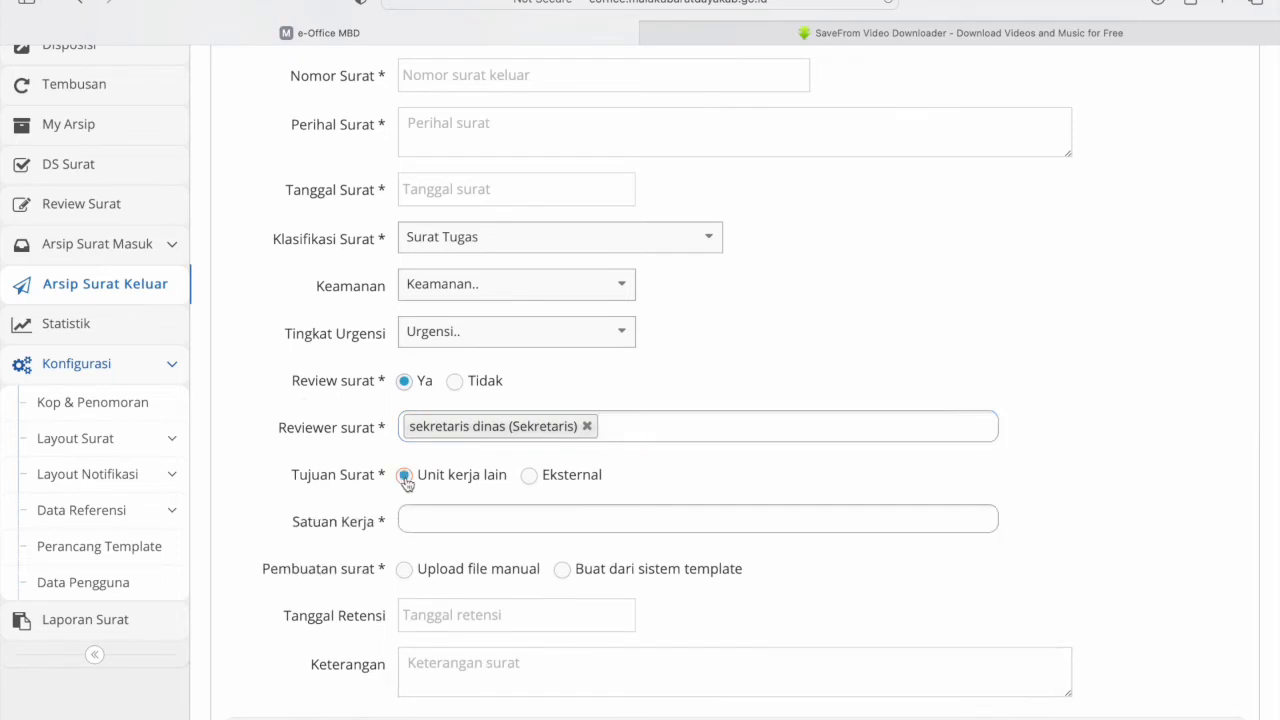
{"action": "left_click", "coordinate": [448, 524]}
{"action": "scroll", "coordinate": [537, 620], "scroll_direction": "down", "scroll_amount": 3}
{"action": "scroll", "coordinate": [537, 620], "scroll_direction": "up", "scroll_amount": 3}
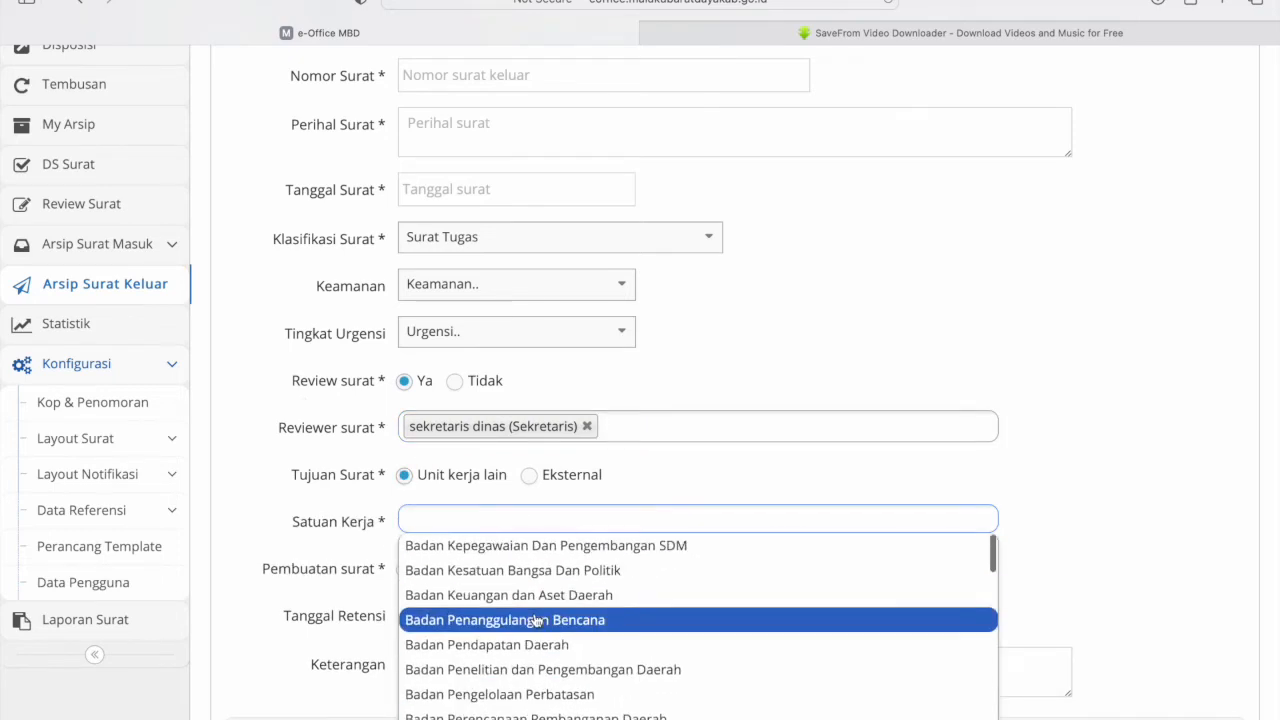
{"action": "left_click", "coordinate": [493, 545]}
{"action": "scroll", "coordinate": [308, 462], "scroll_direction": "down", "scroll_amount": 2}
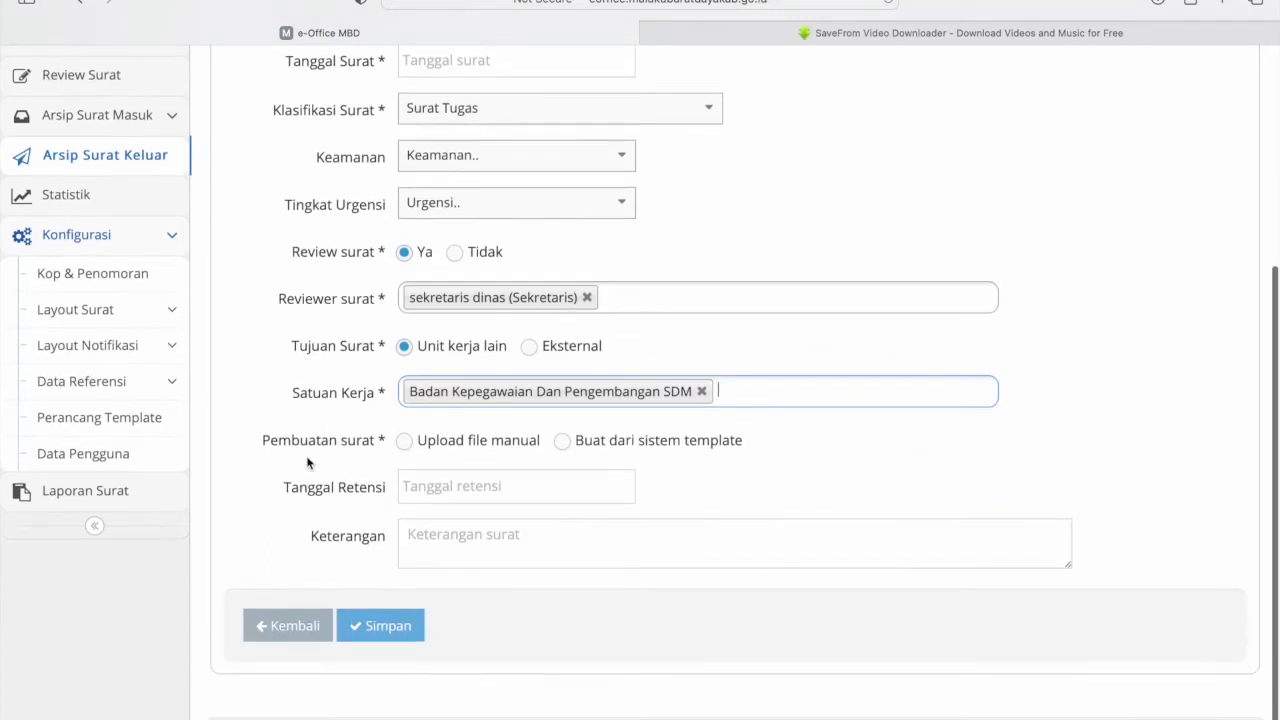
- Switch the letter source to 'Upload file manual' and prepare the first file attachment
{"action": "left_click", "coordinate": [563, 442]}
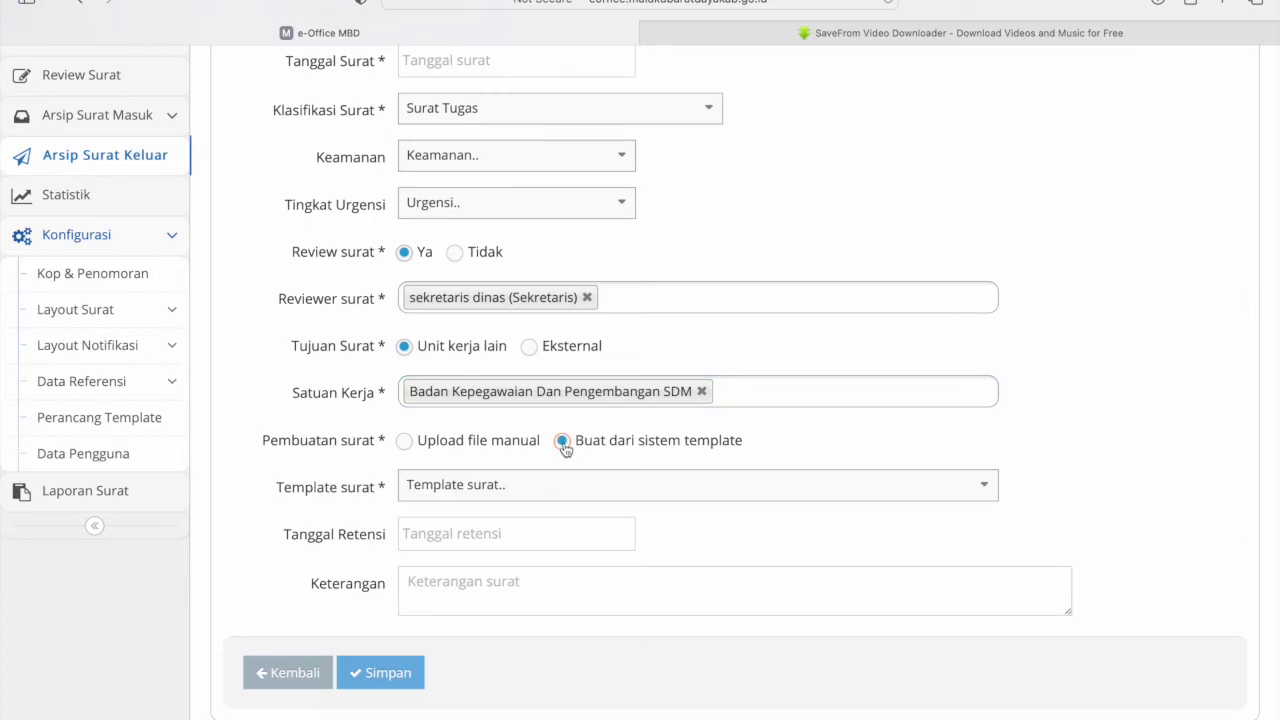
{"action": "left_click", "coordinate": [457, 442]}
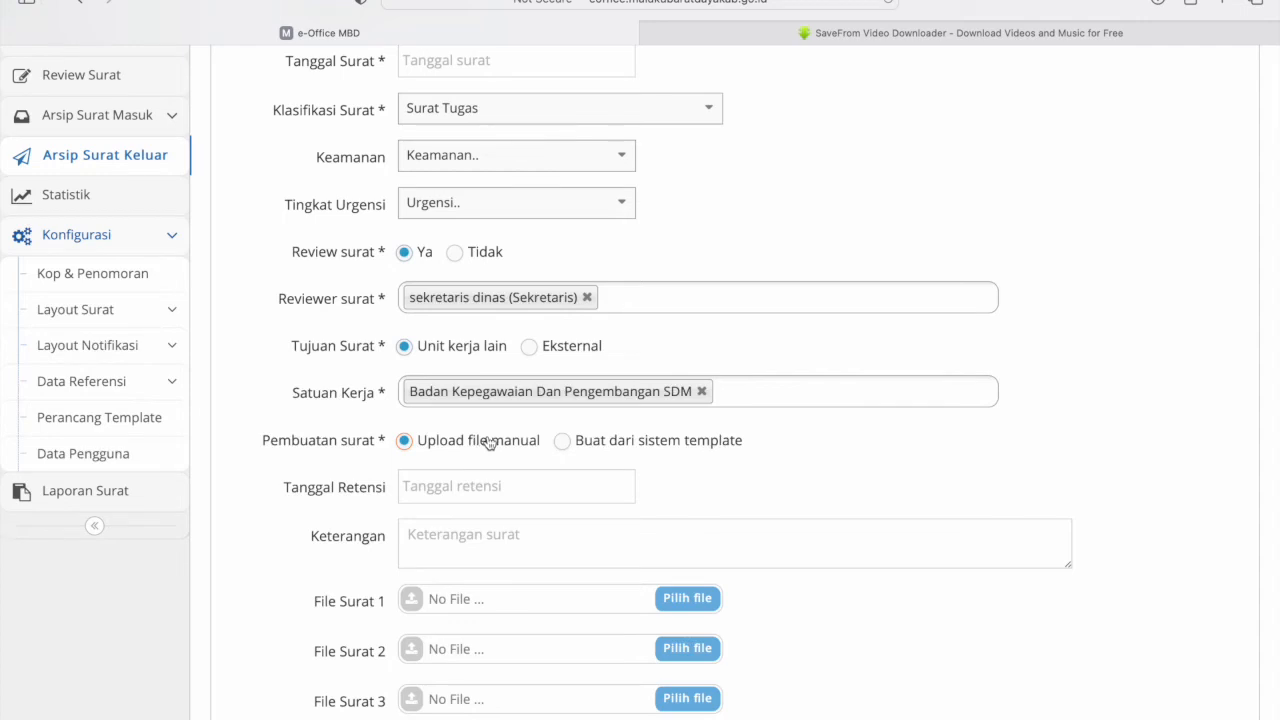
{"action": "left_click", "coordinate": [583, 600]}
{"action": "scroll", "coordinate": [566, 462], "scroll_direction": "down", "scroll_amount": 1}
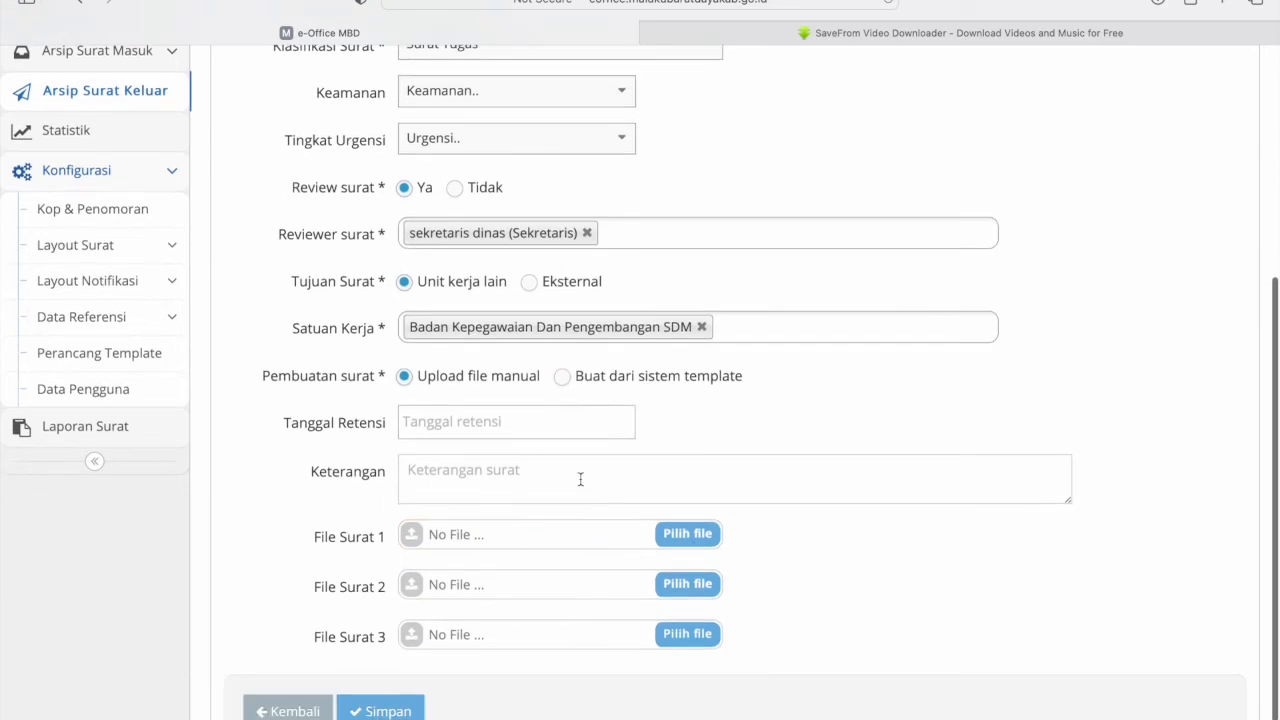
- Create the letter from the Surat Keterangan Berkelakukan Baik system template
{"action": "left_click", "coordinate": [565, 384]}
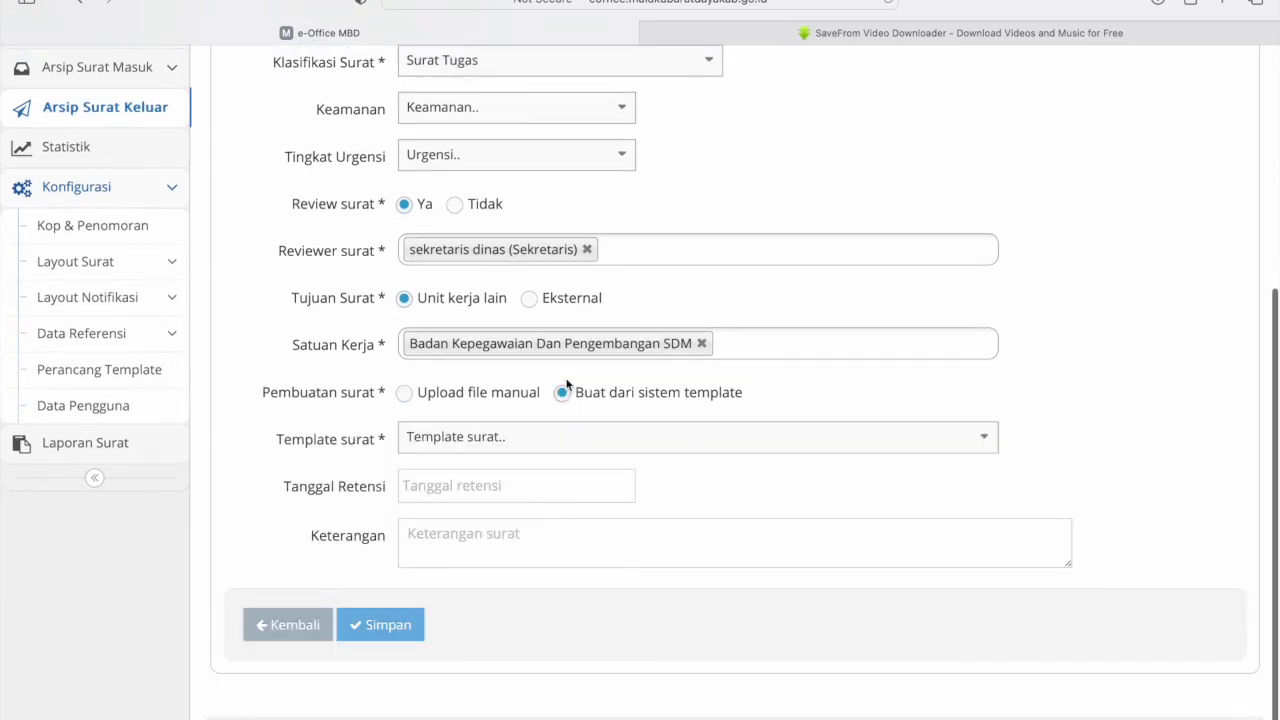
{"action": "left_click", "coordinate": [558, 442]}
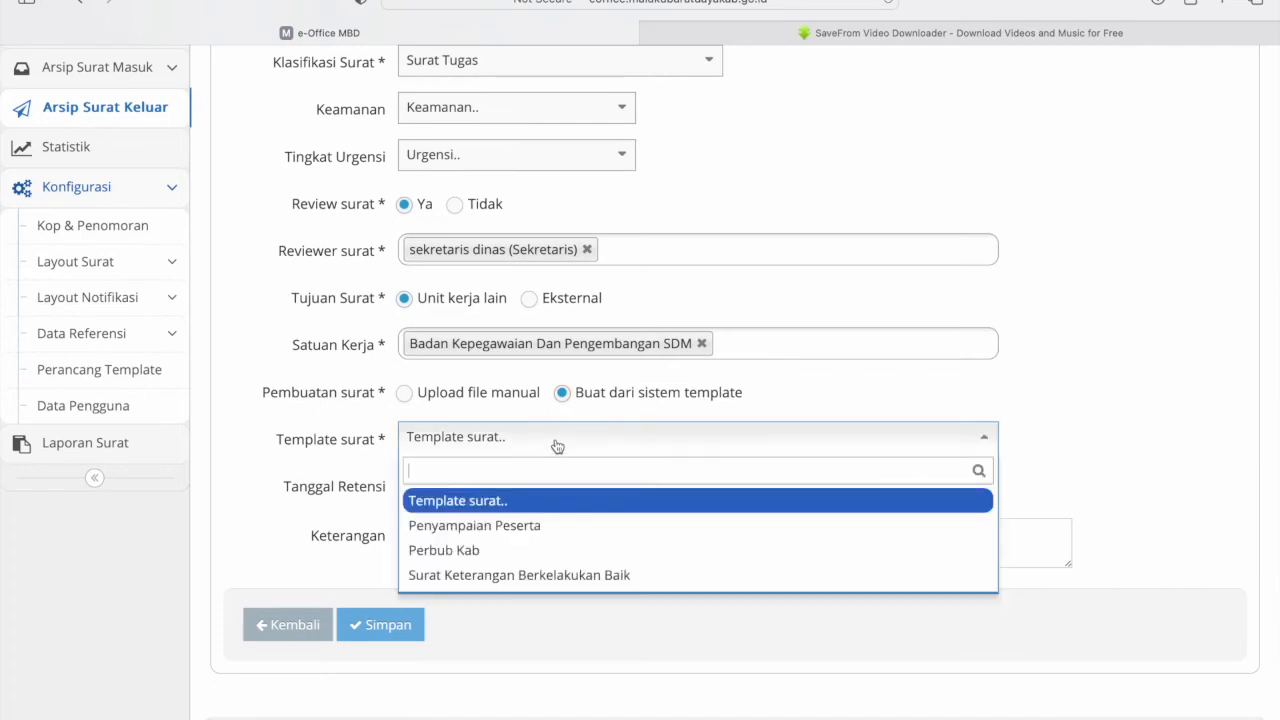
{"action": "left_click", "coordinate": [491, 575]}
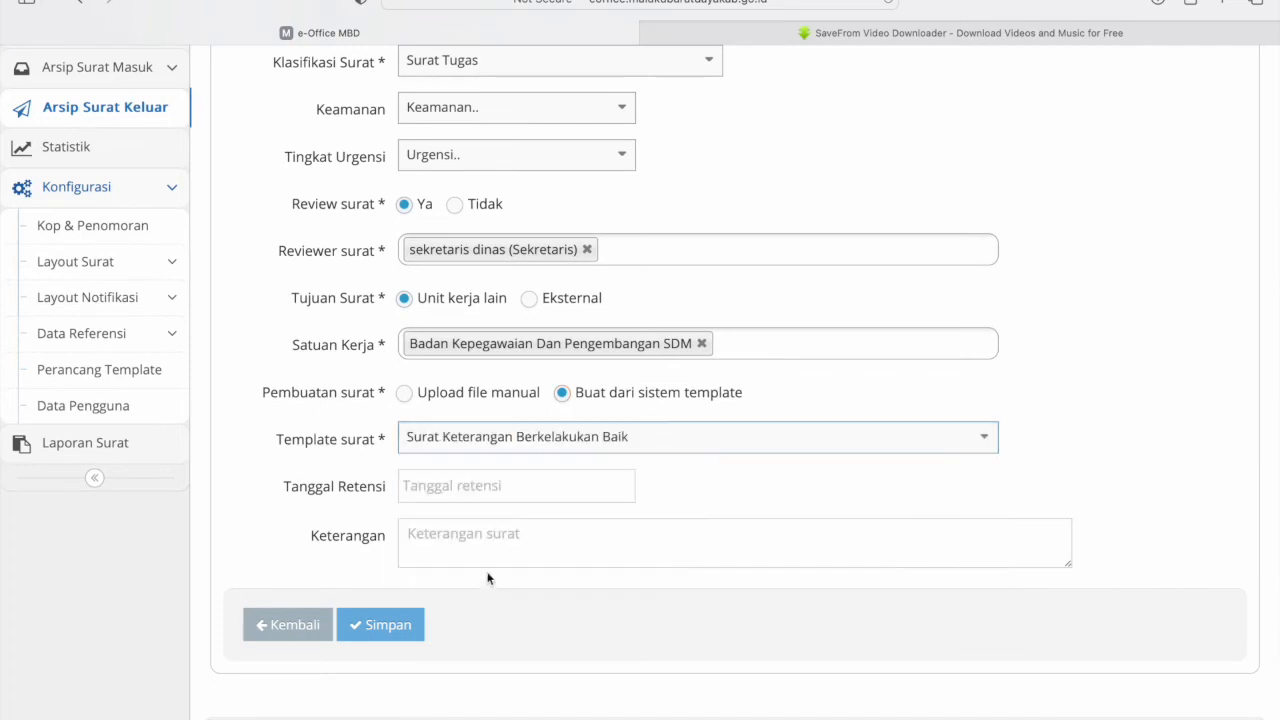
{"action": "left_click", "coordinate": [543, 440]}
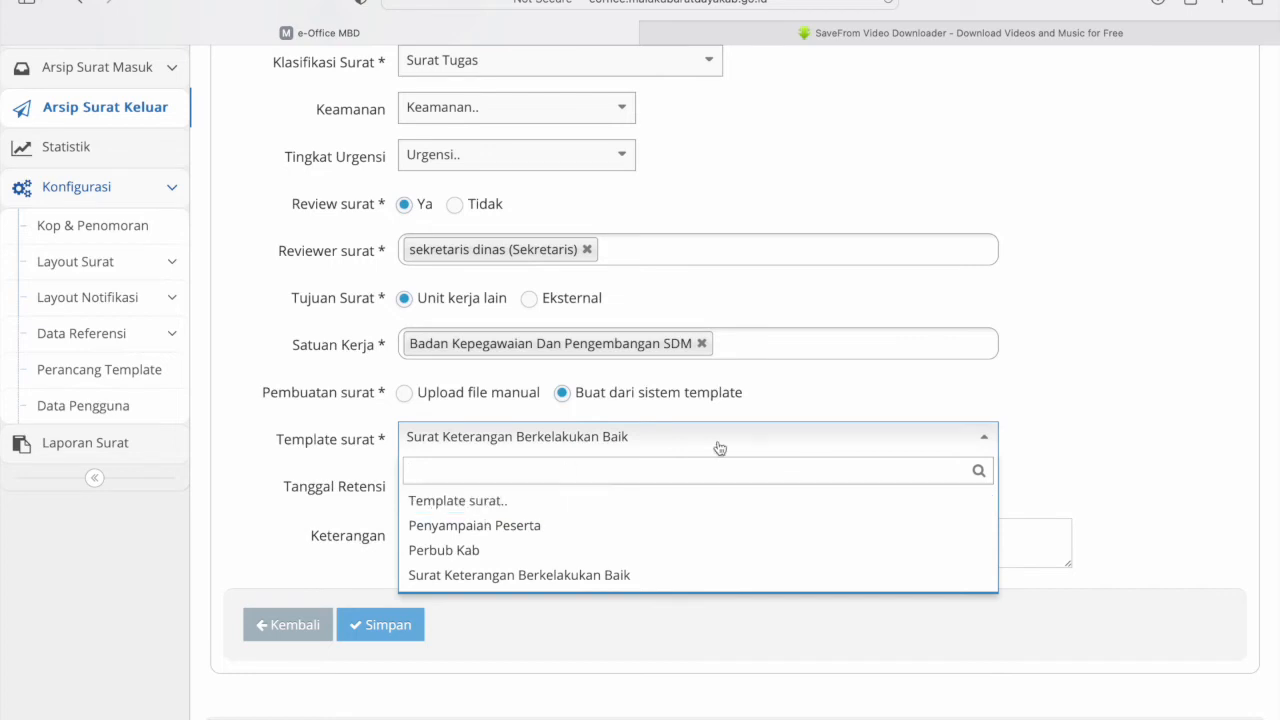
{"action": "left_click", "coordinate": [1061, 456]}
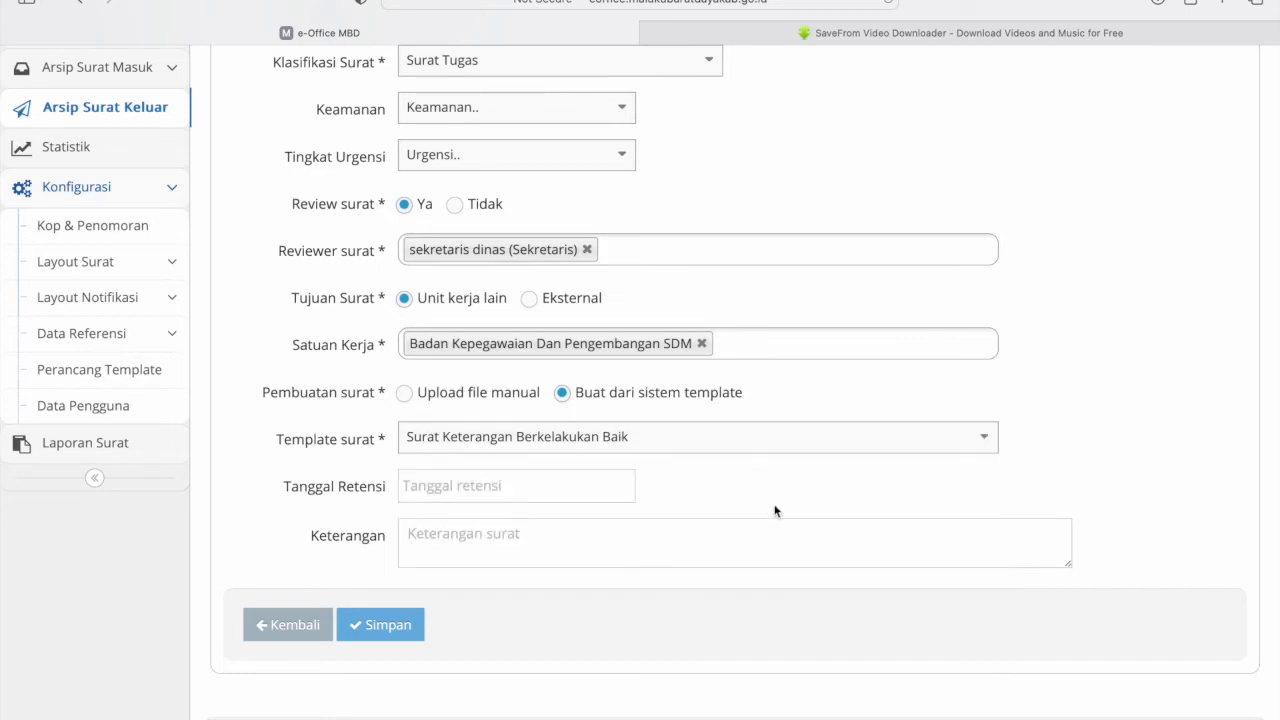
- Check the retention date field, then head back to the Arsip Surat Keluar list
{"action": "left_click", "coordinate": [487, 485]}
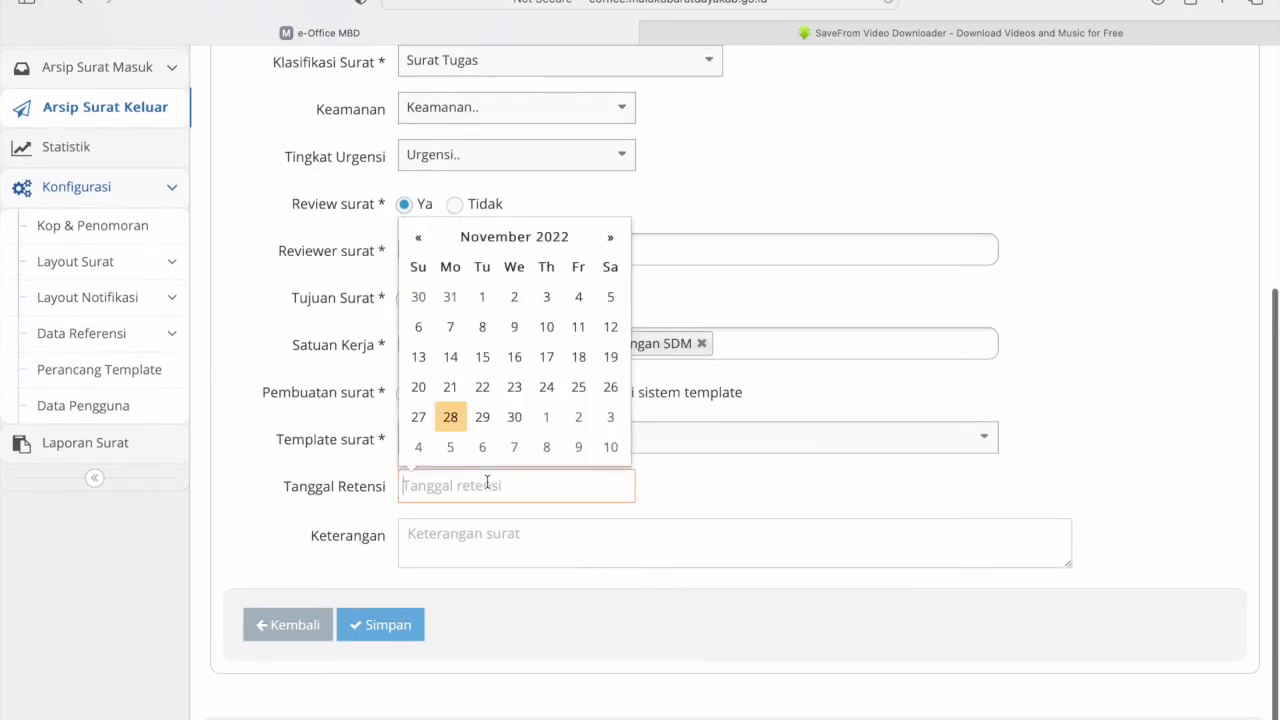
{"action": "left_click", "coordinate": [477, 537]}
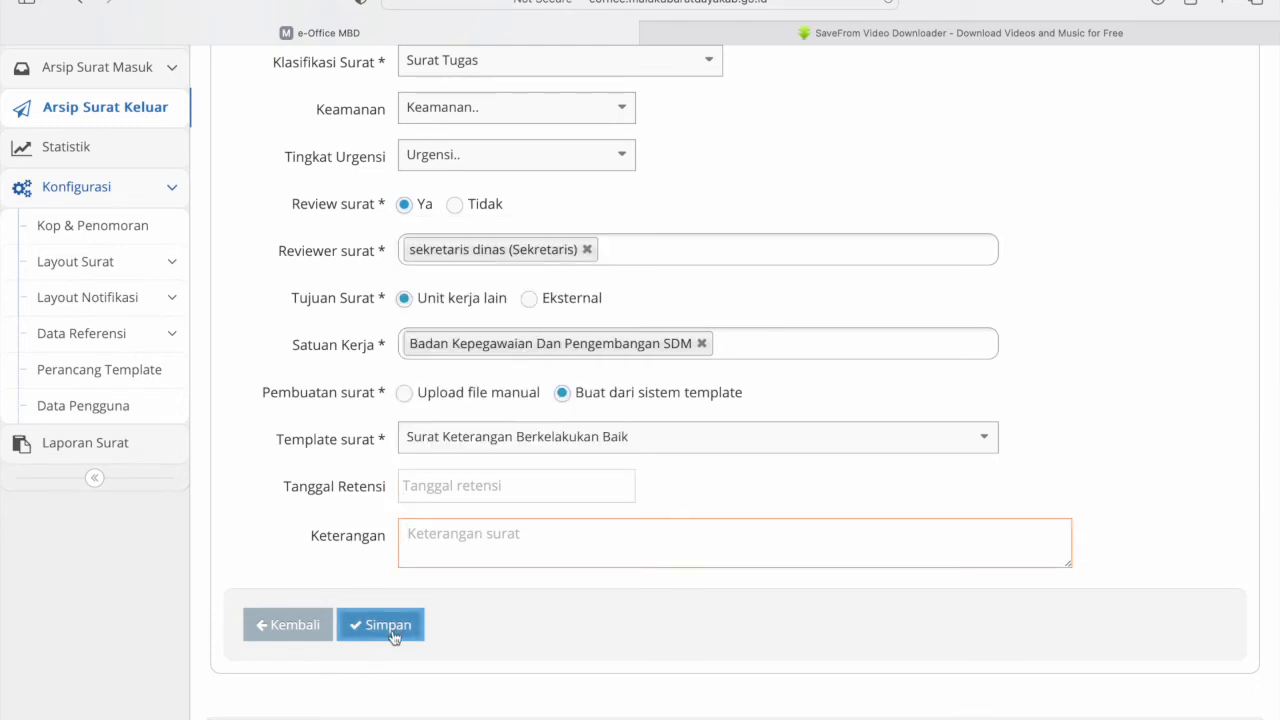
{"action": "scroll", "coordinate": [393, 637], "scroll_direction": "up", "scroll_amount": 4}
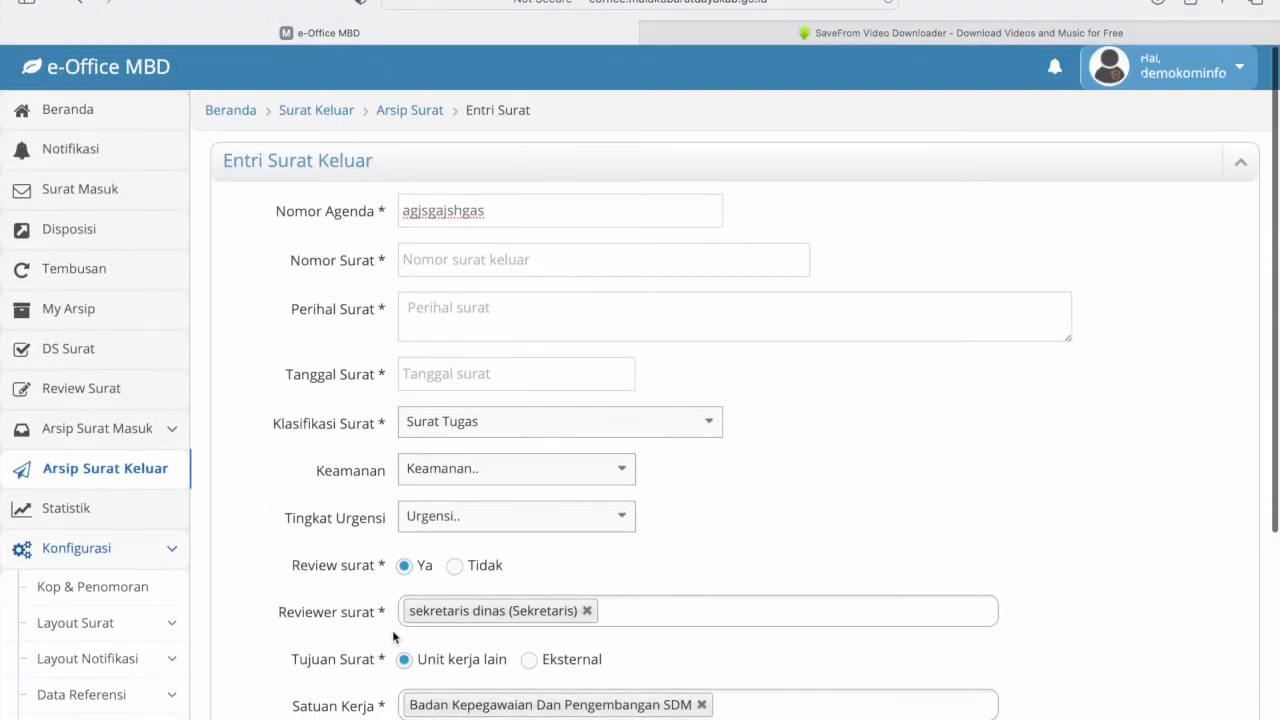
{"action": "left_click", "coordinate": [150, 440]}
- Expand the details of outgoing letter agenda 40, 'Penyampaian akun MBD e-Office'
{"action": "left_click", "coordinate": [127, 543]}
{"action": "scroll", "coordinate": [564, 457], "scroll_direction": "down", "scroll_amount": 4}
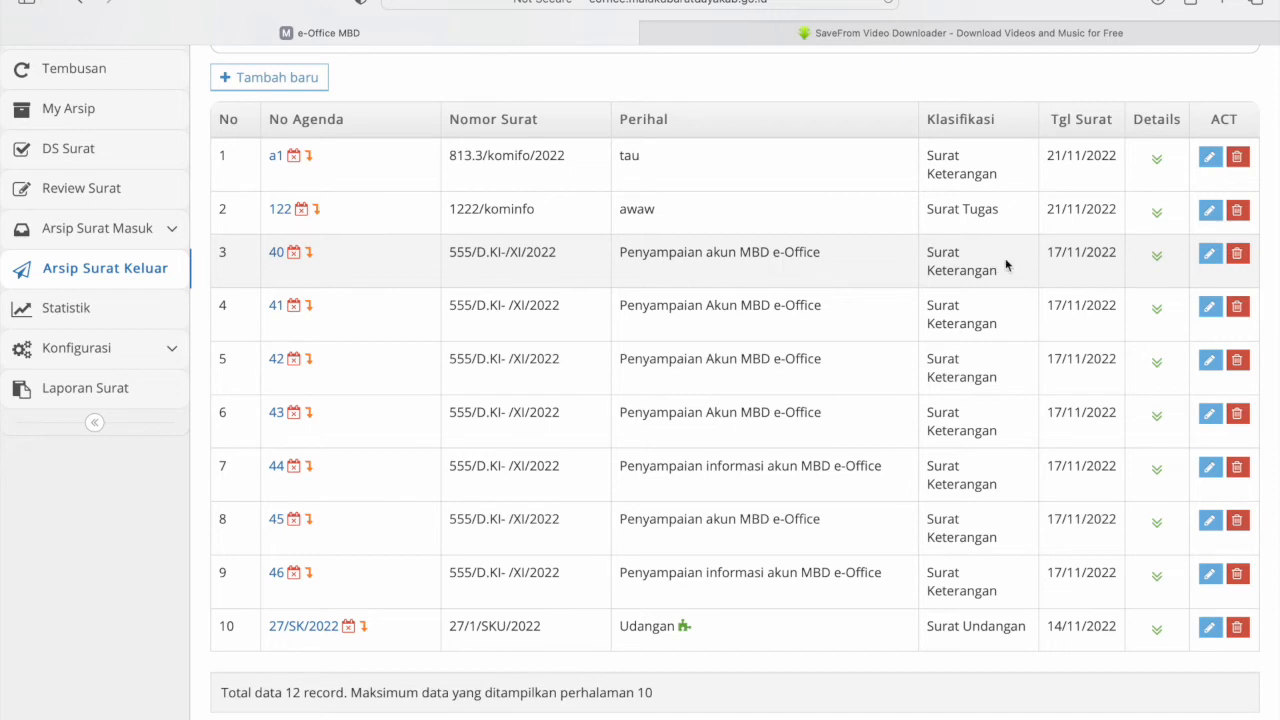
{"action": "left_click", "coordinate": [1157, 256]}
{"action": "scroll", "coordinate": [738, 397], "scroll_direction": "down", "scroll_amount": 2}
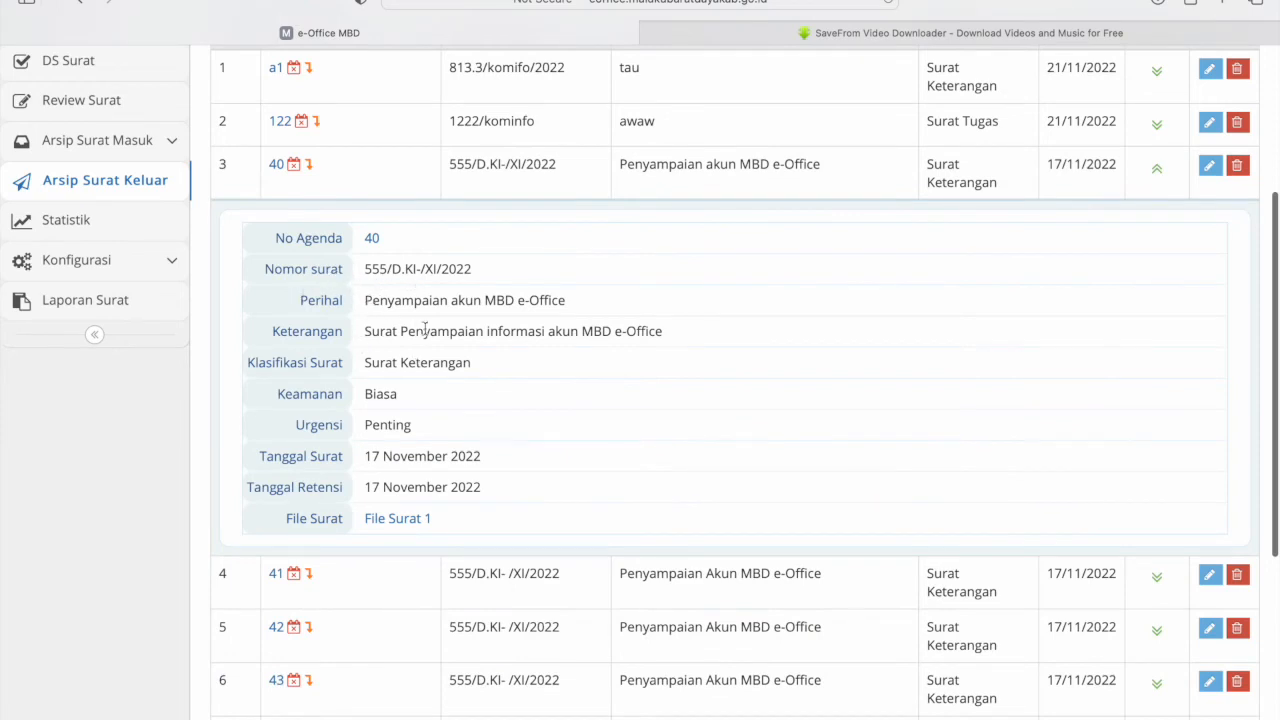
{"action": "scroll", "coordinate": [475, 445], "scroll_direction": "down", "scroll_amount": 2}
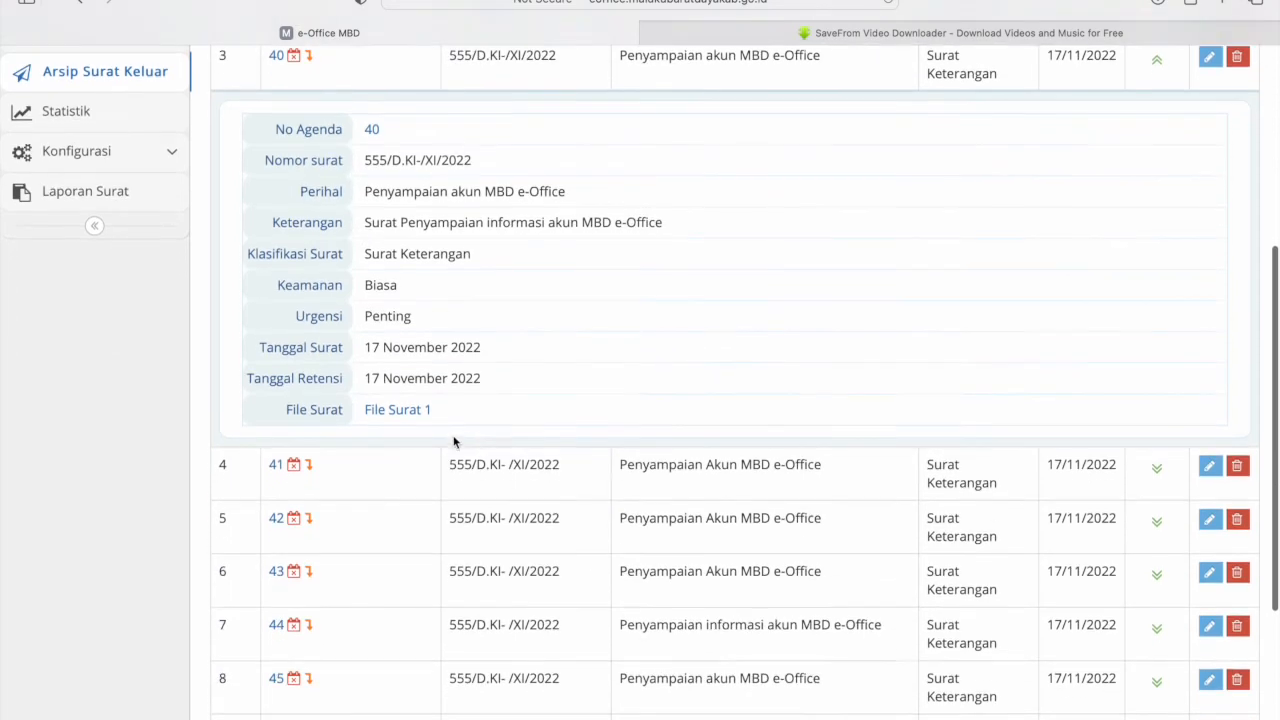
{"action": "left_click", "coordinate": [398, 410]}
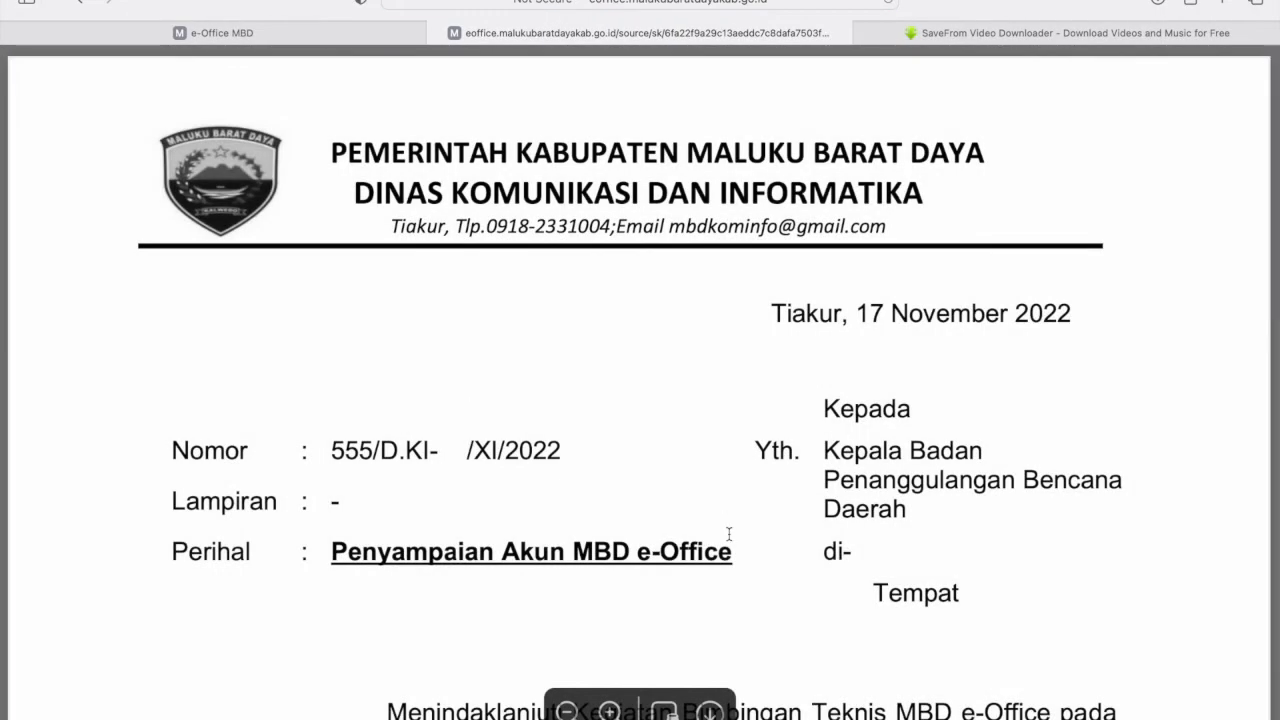
{"action": "scroll", "coordinate": [729, 534], "scroll_direction": "down", "scroll_amount": 5}
{"action": "scroll", "coordinate": [729, 534], "scroll_direction": "down", "scroll_amount": 3}
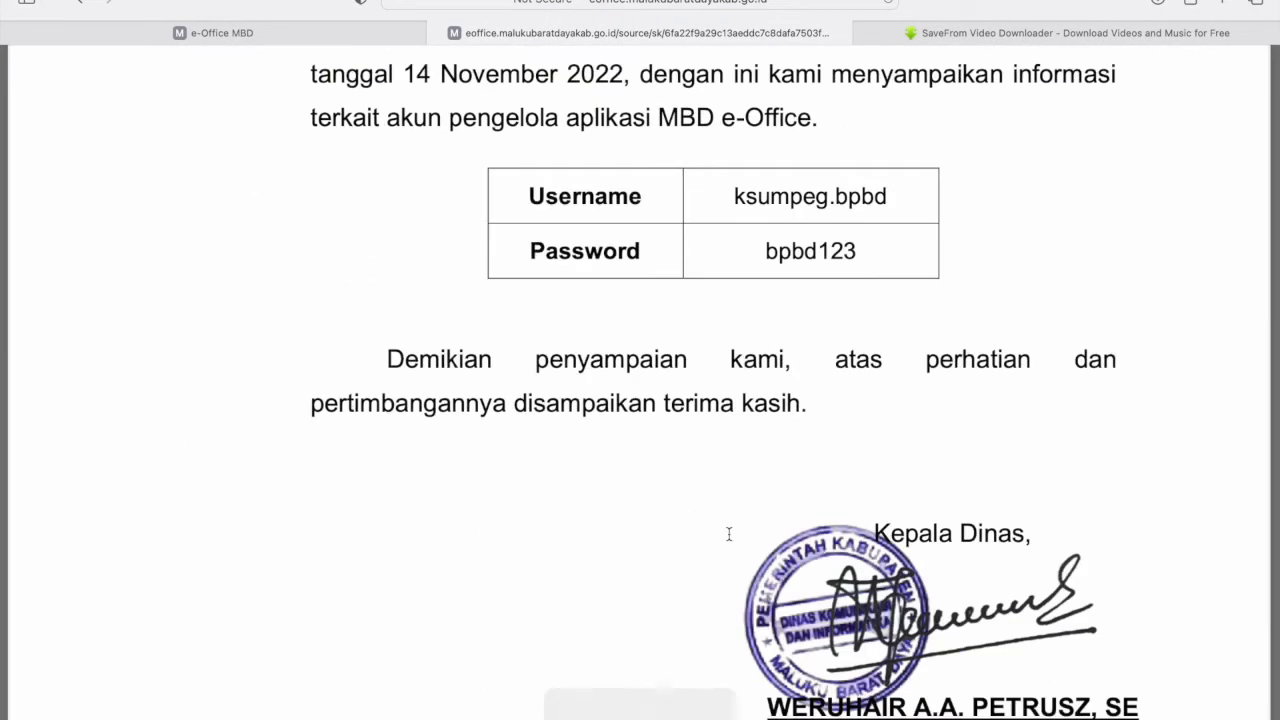
{"action": "scroll", "coordinate": [729, 534], "scroll_direction": "down", "scroll_amount": 2}
{"action": "scroll", "coordinate": [729, 534], "scroll_direction": "down", "scroll_amount": 2}
{"action": "scroll", "coordinate": [729, 534], "scroll_direction": "up", "scroll_amount": 9}
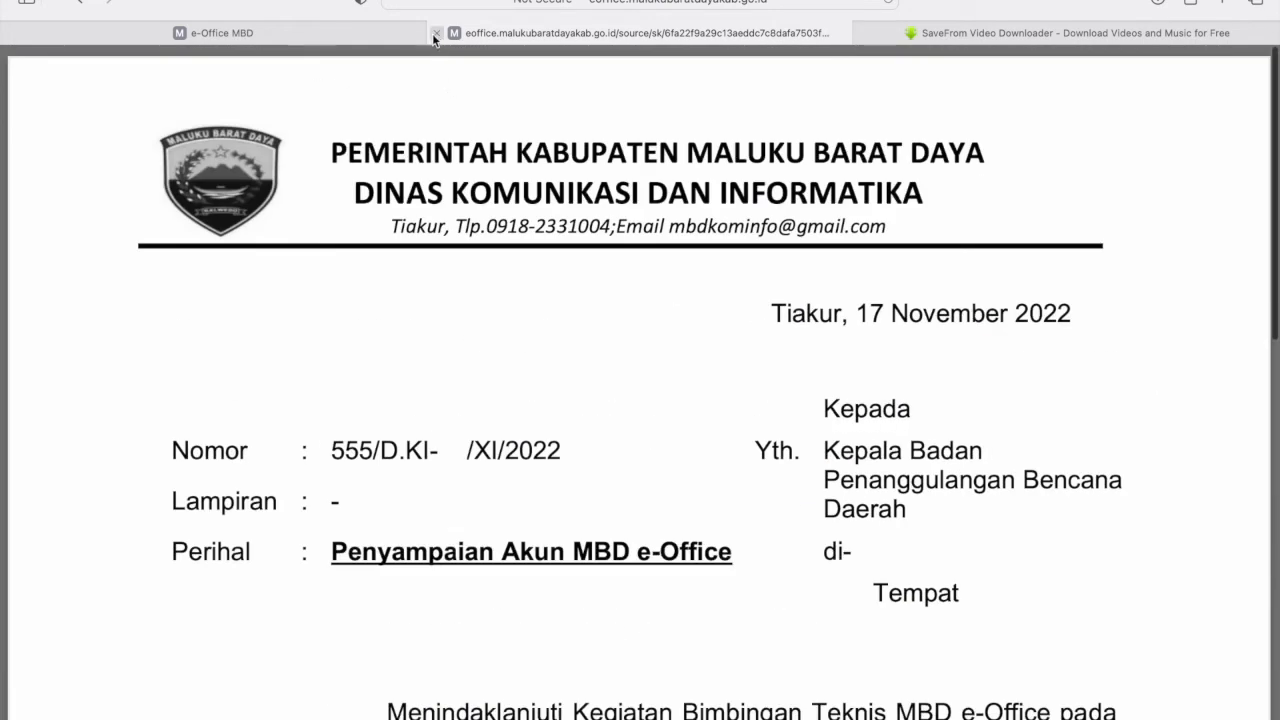
{"action": "left_click", "coordinate": [432, 33]}
{"action": "scroll", "coordinate": [477, 274], "scroll_direction": "up", "scroll_amount": 5}
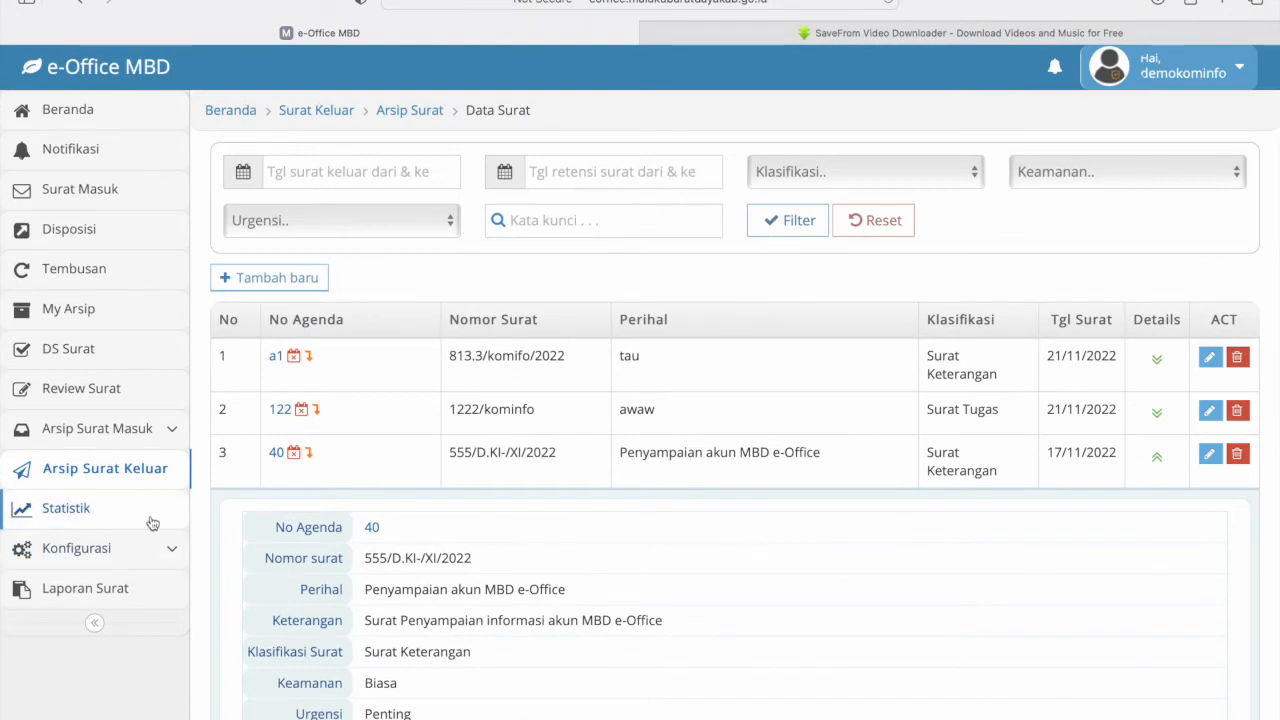
- Open the internal incoming letters and expand the Undangan letter's details
{"action": "left_click", "coordinate": [88, 197]}
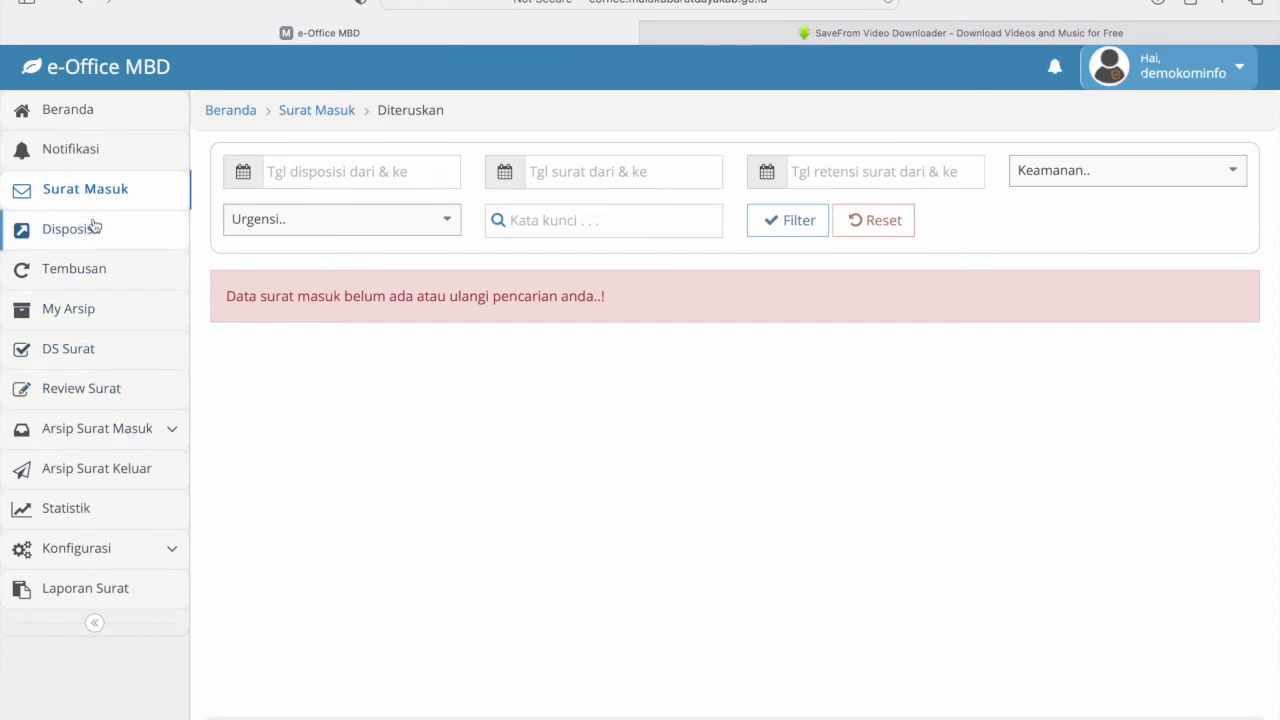
{"action": "left_click", "coordinate": [150, 433]}
{"action": "left_click", "coordinate": [103, 507]}
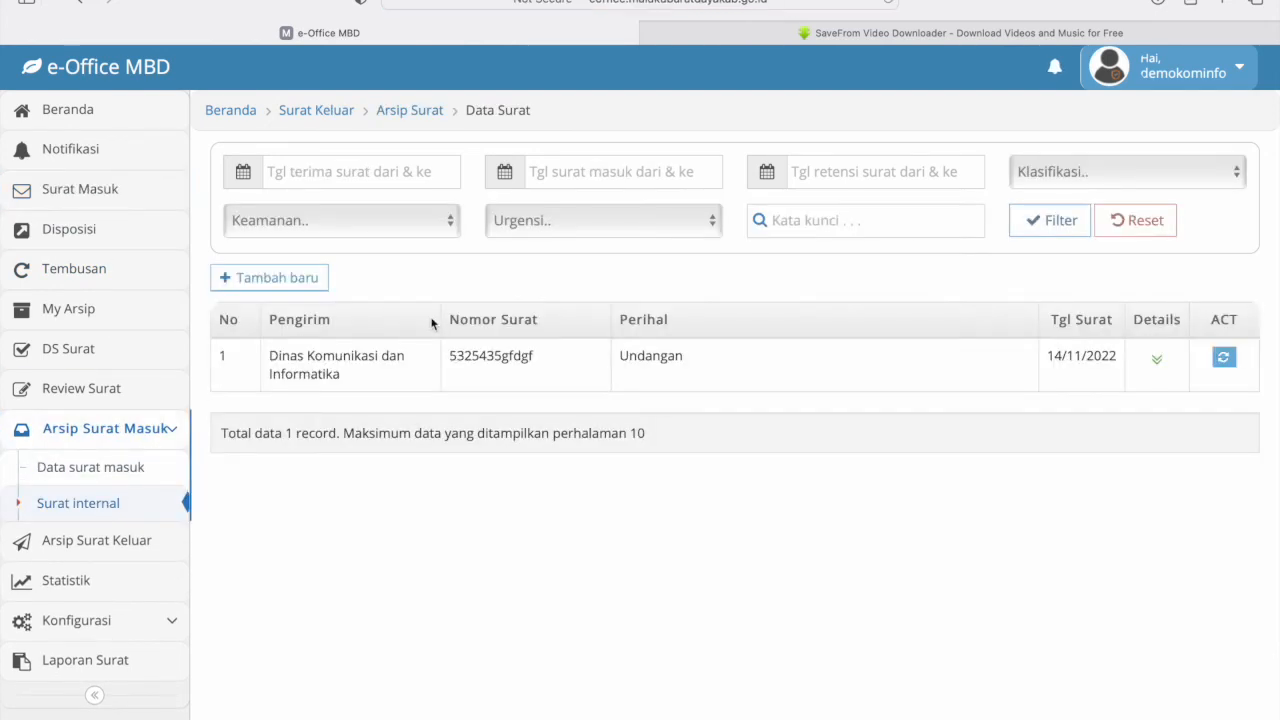
{"action": "left_click", "coordinate": [1158, 362]}
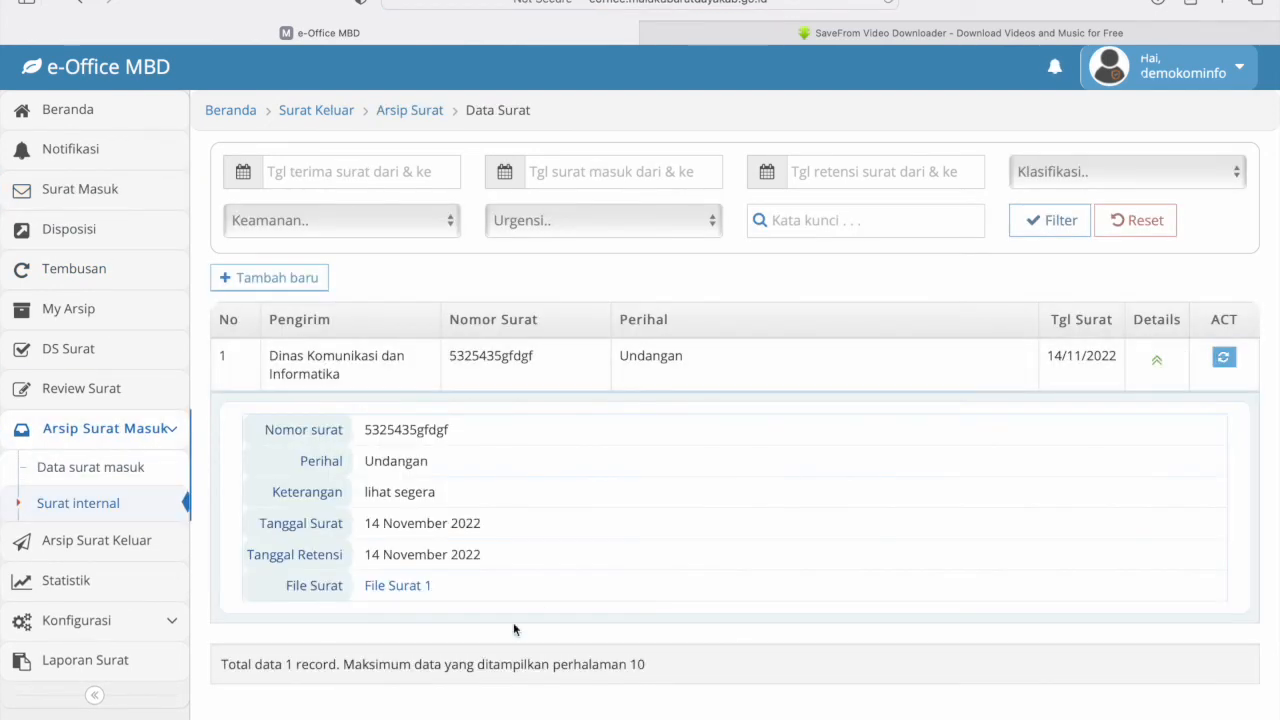
- View the Undangan letter's File Surat 1, close it, and open the letter for processing
{"action": "left_click", "coordinate": [394, 596]}
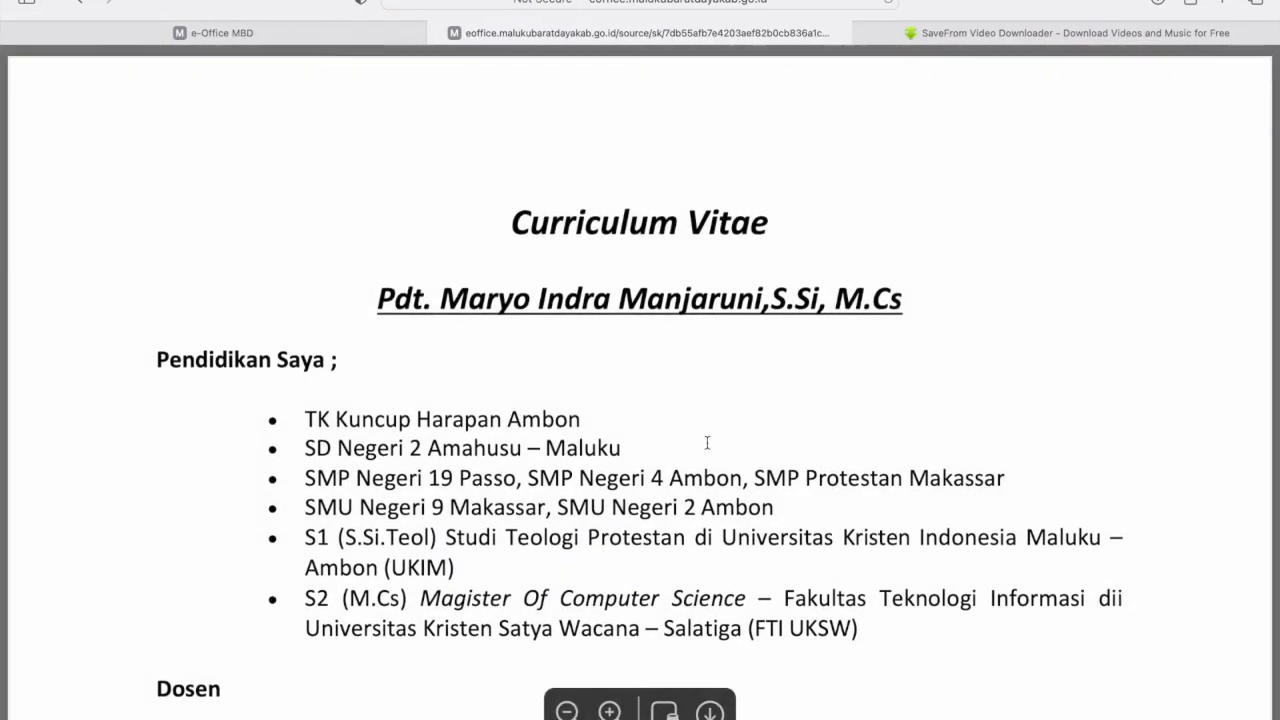
{"action": "left_click", "coordinate": [435, 35]}
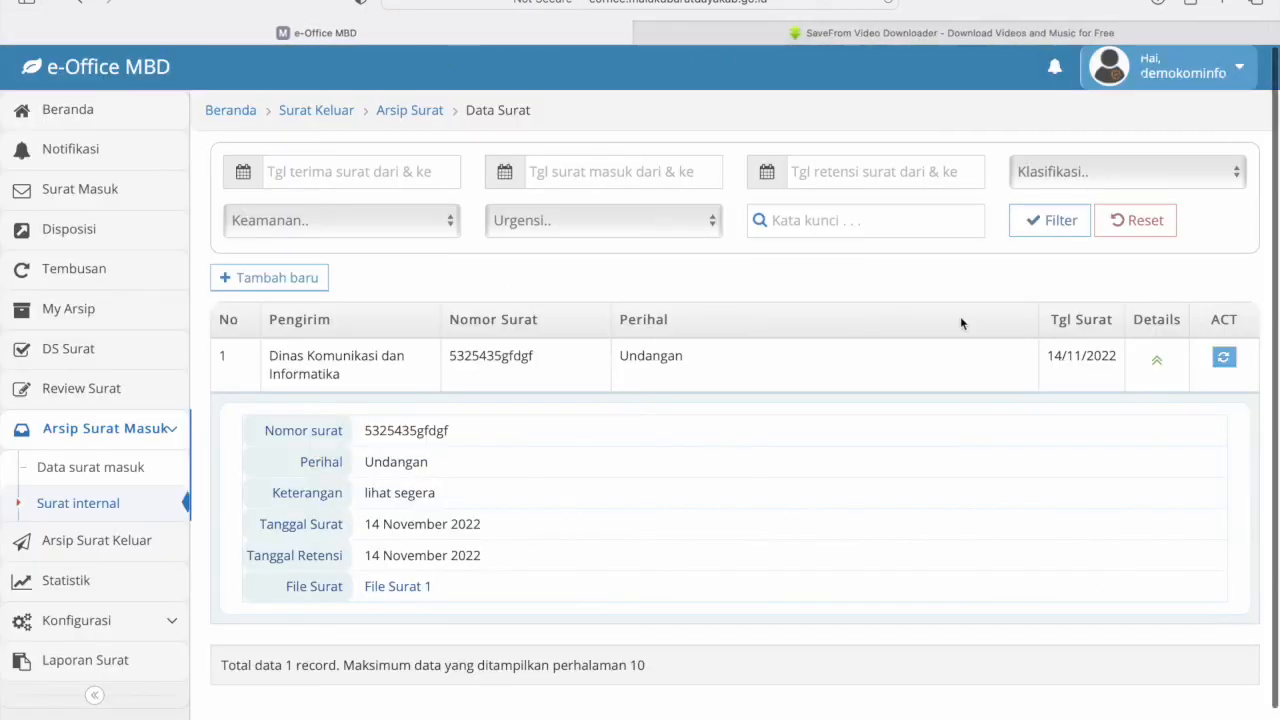
{"action": "left_click", "coordinate": [1225, 359]}
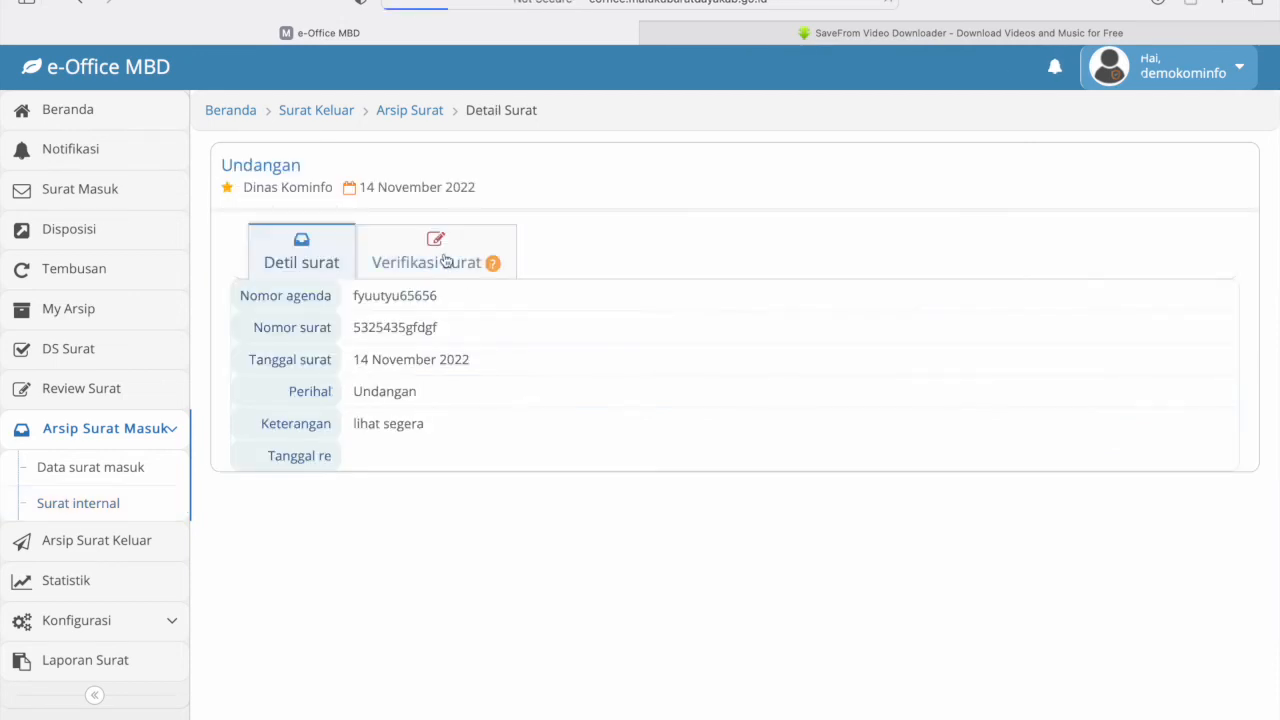
- Set Verifikasi Status to Proses/Terima Surat and classify the letter as Surat Undangan
{"action": "left_click", "coordinate": [444, 258]}
{"action": "left_click", "coordinate": [549, 338]}
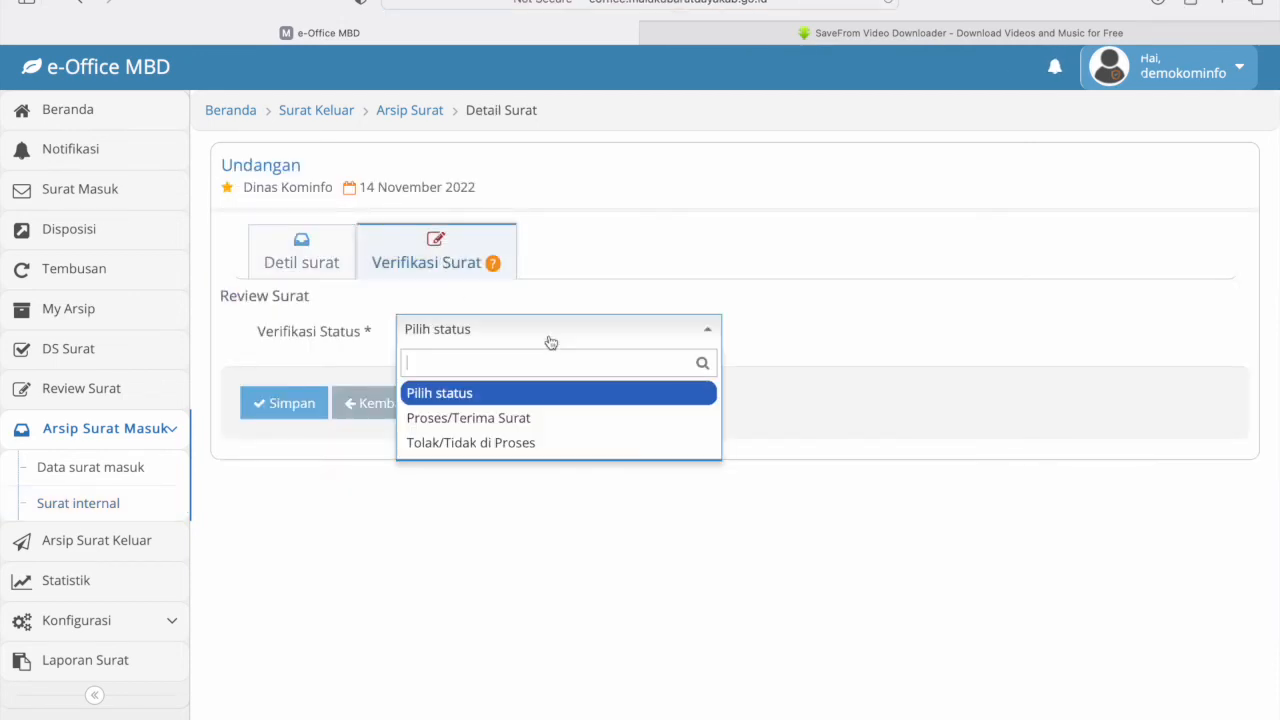
{"action": "left_click", "coordinate": [547, 424]}
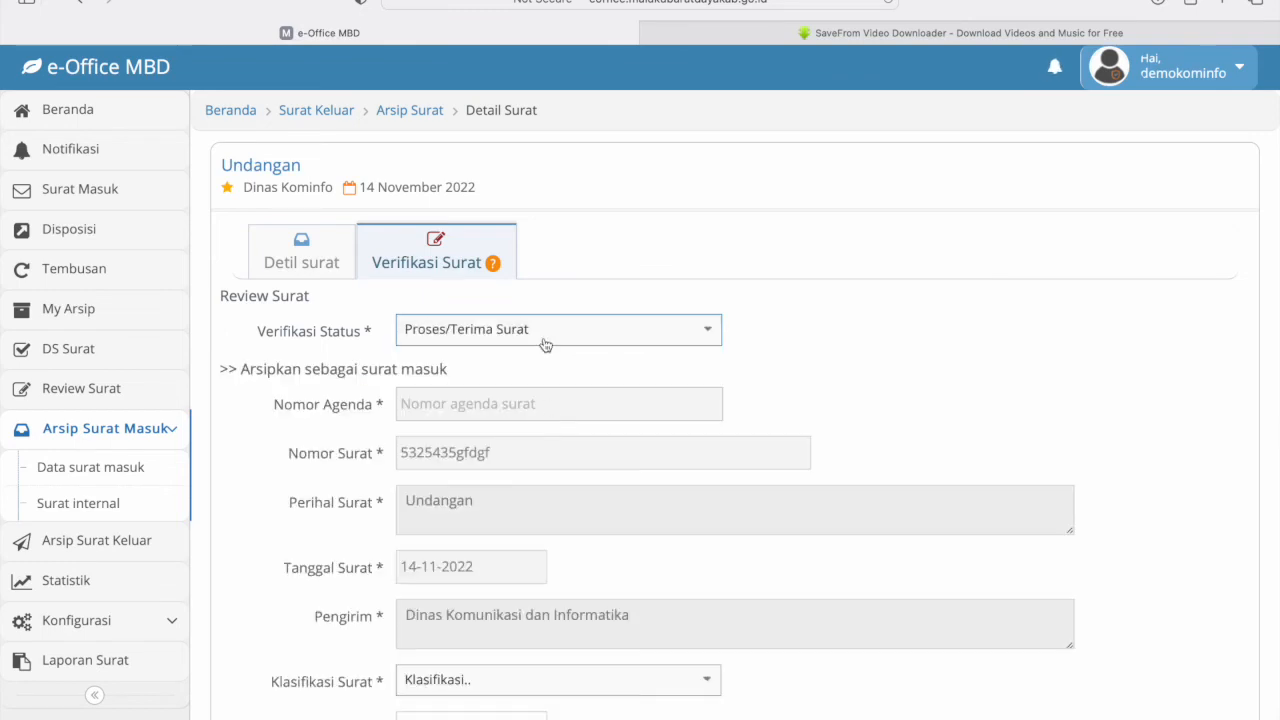
{"action": "scroll", "coordinate": [515, 380], "scroll_direction": "down", "scroll_amount": 5}
{"action": "left_click", "coordinate": [515, 380]}
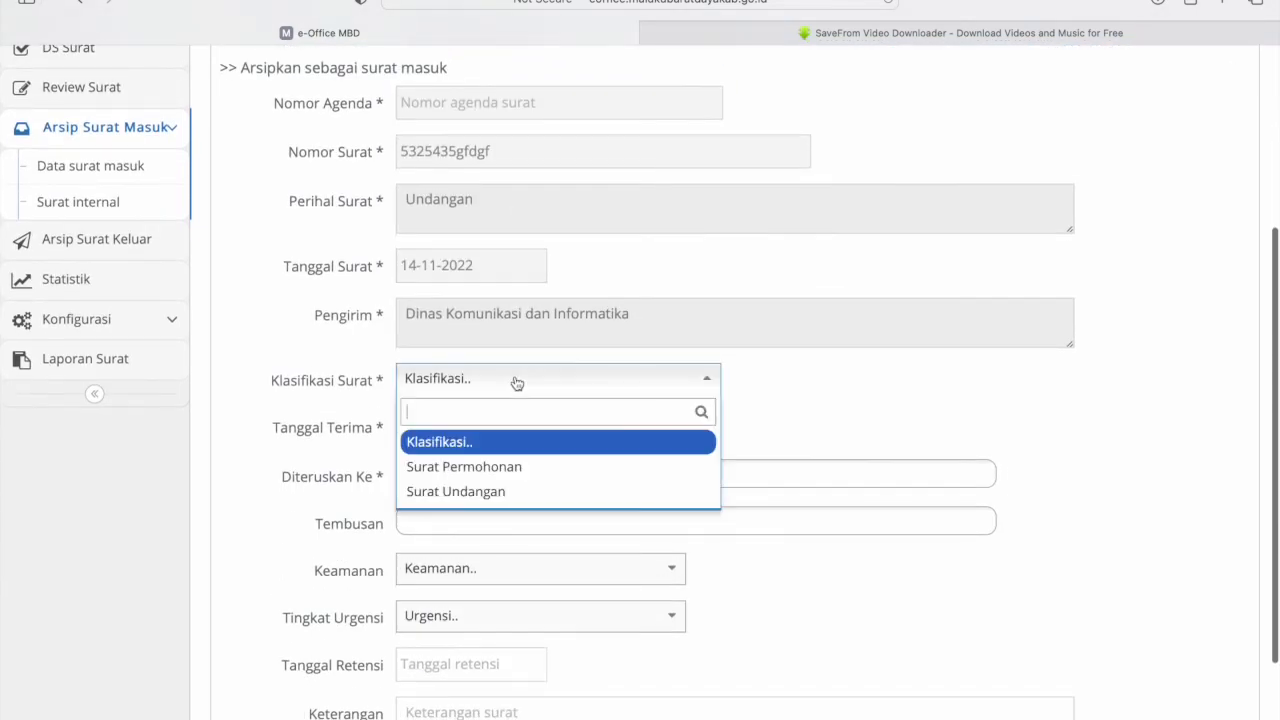
{"action": "left_click", "coordinate": [503, 491]}
{"action": "scroll", "coordinate": [506, 495], "scroll_direction": "down", "scroll_amount": 2}
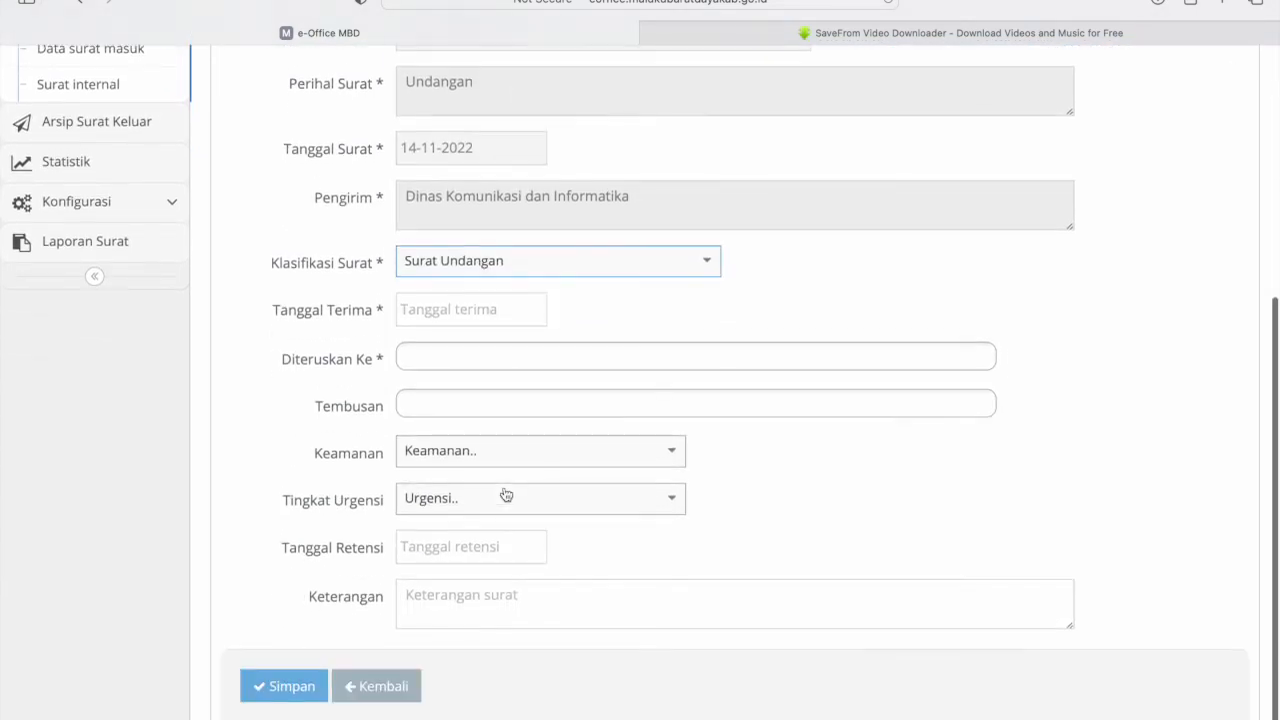
{"action": "left_click", "coordinate": [471, 314]}
{"action": "left_click", "coordinate": [368, 345]}
- Forward the letter to a Badan Perencanaan Pembangunan Daerah staff member in Diteruskan Ke
{"action": "left_click", "coordinate": [439, 352]}
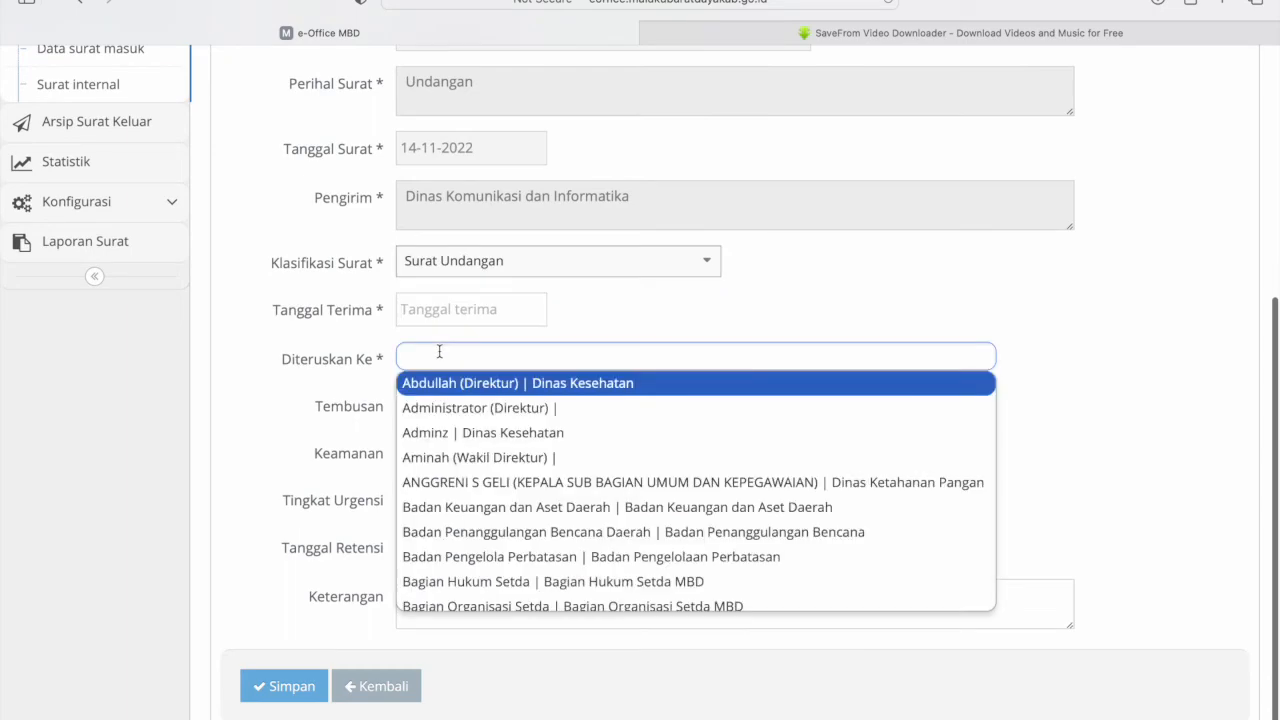
{"action": "scroll", "coordinate": [572, 505], "scroll_direction": "down", "scroll_amount": 3}
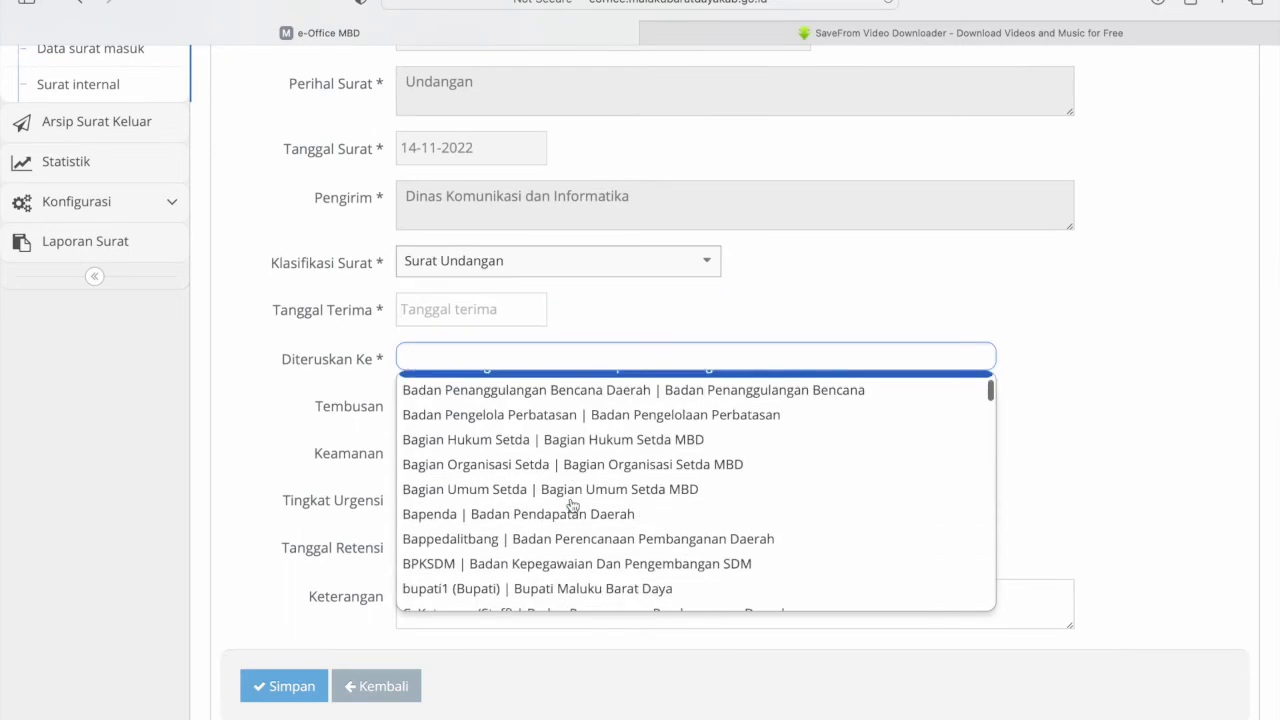
{"action": "scroll", "coordinate": [572, 505], "scroll_direction": "down", "scroll_amount": 5}
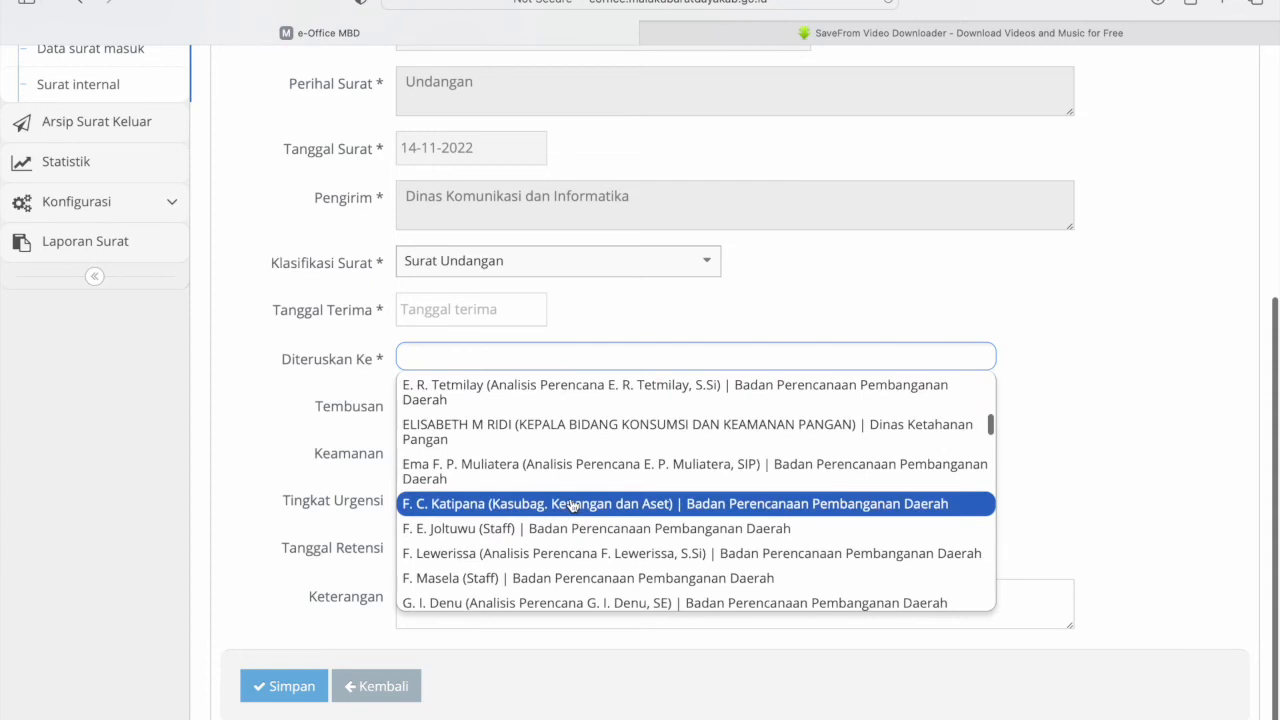
{"action": "scroll", "coordinate": [572, 505], "scroll_direction": "down", "scroll_amount": 4}
{"action": "scroll", "coordinate": [572, 505], "scroll_direction": "up", "scroll_amount": 3}
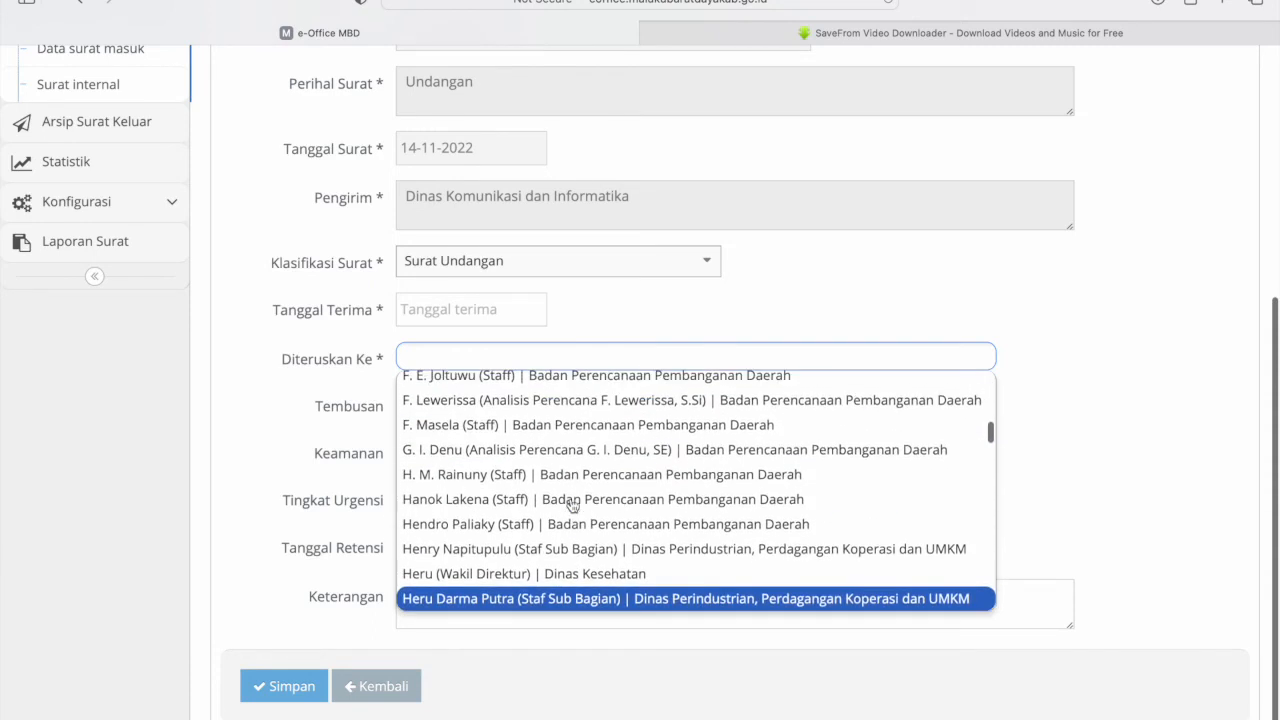
{"action": "scroll", "coordinate": [572, 505], "scroll_direction": "up", "scroll_amount": 1}
{"action": "scroll", "coordinate": [572, 505], "scroll_direction": "down", "scroll_amount": 2}
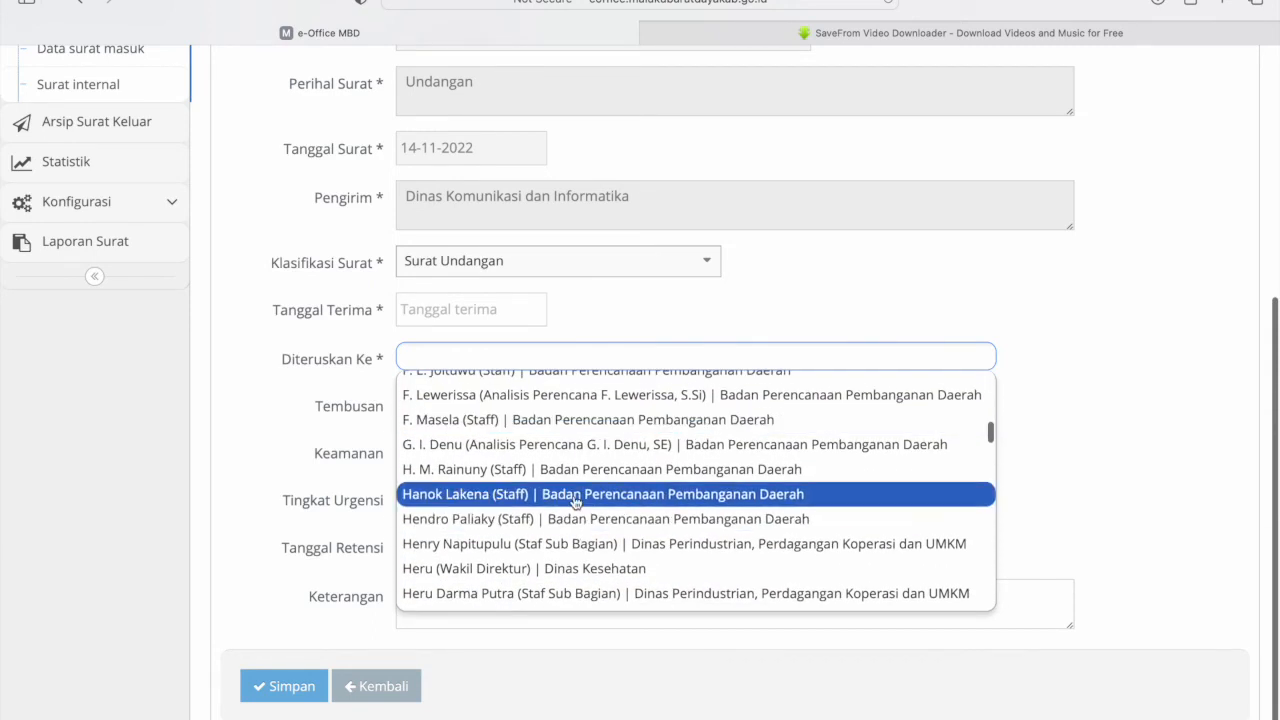
{"action": "left_click", "coordinate": [574, 494]}
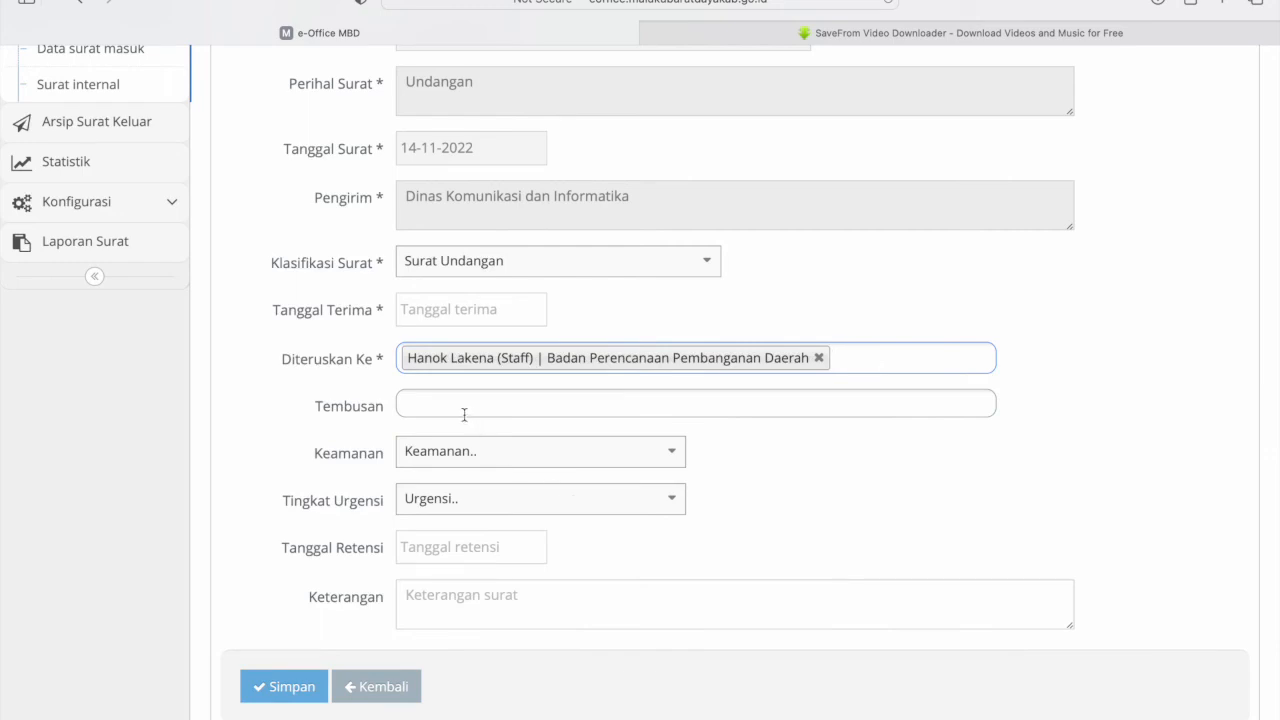
- Leave security, urgency and retention fields as they are and save the verification
{"action": "left_click", "coordinate": [517, 451]}
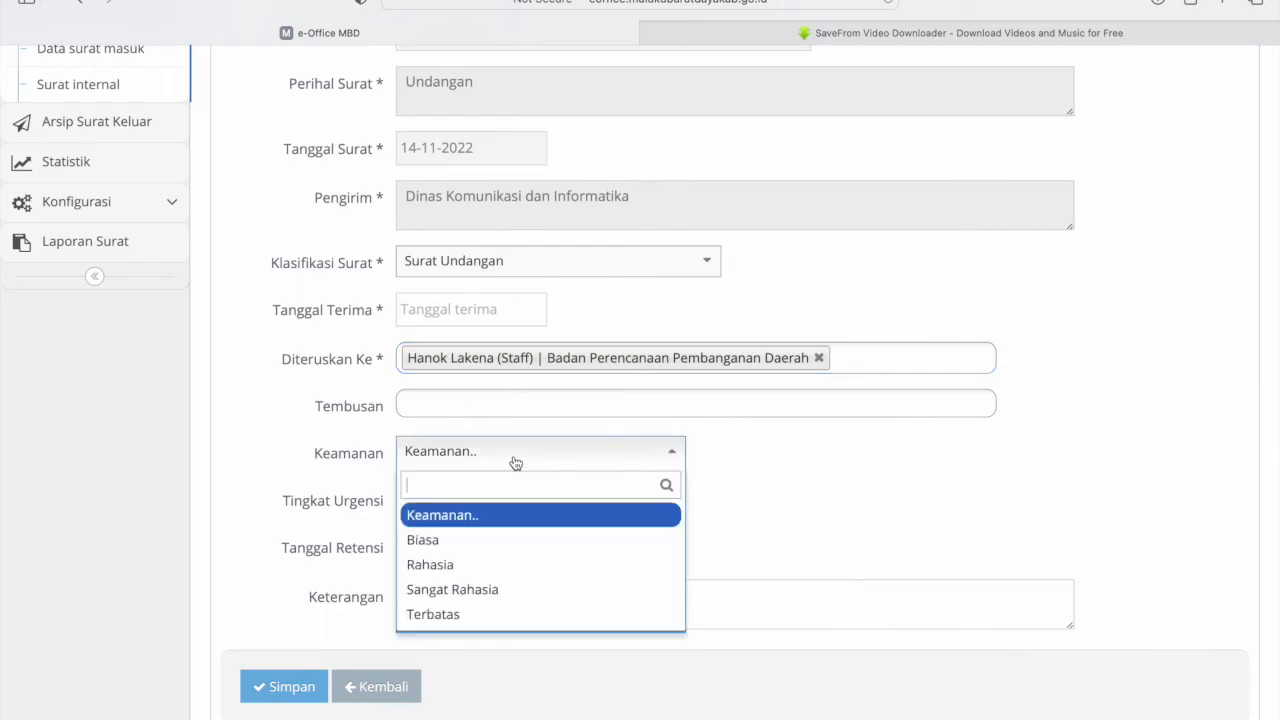
{"action": "left_click", "coordinate": [570, 500]}
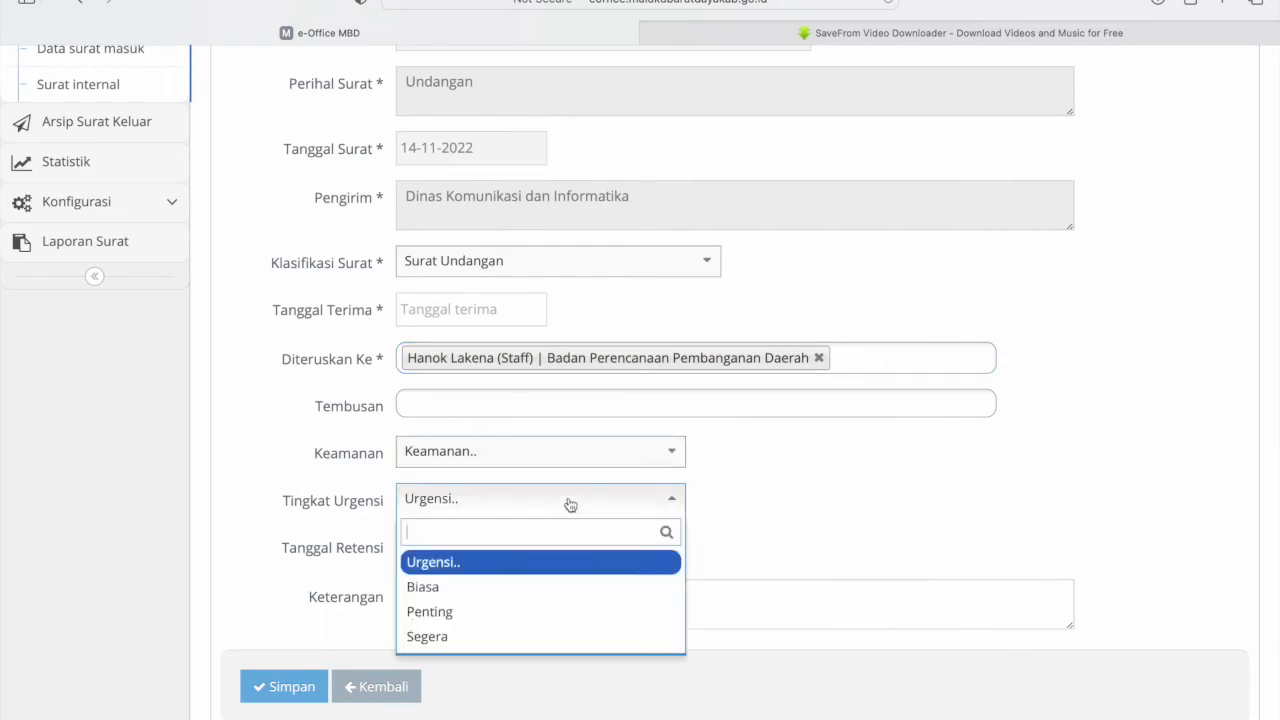
{"action": "left_click", "coordinate": [855, 492]}
{"action": "left_click", "coordinate": [491, 548]}
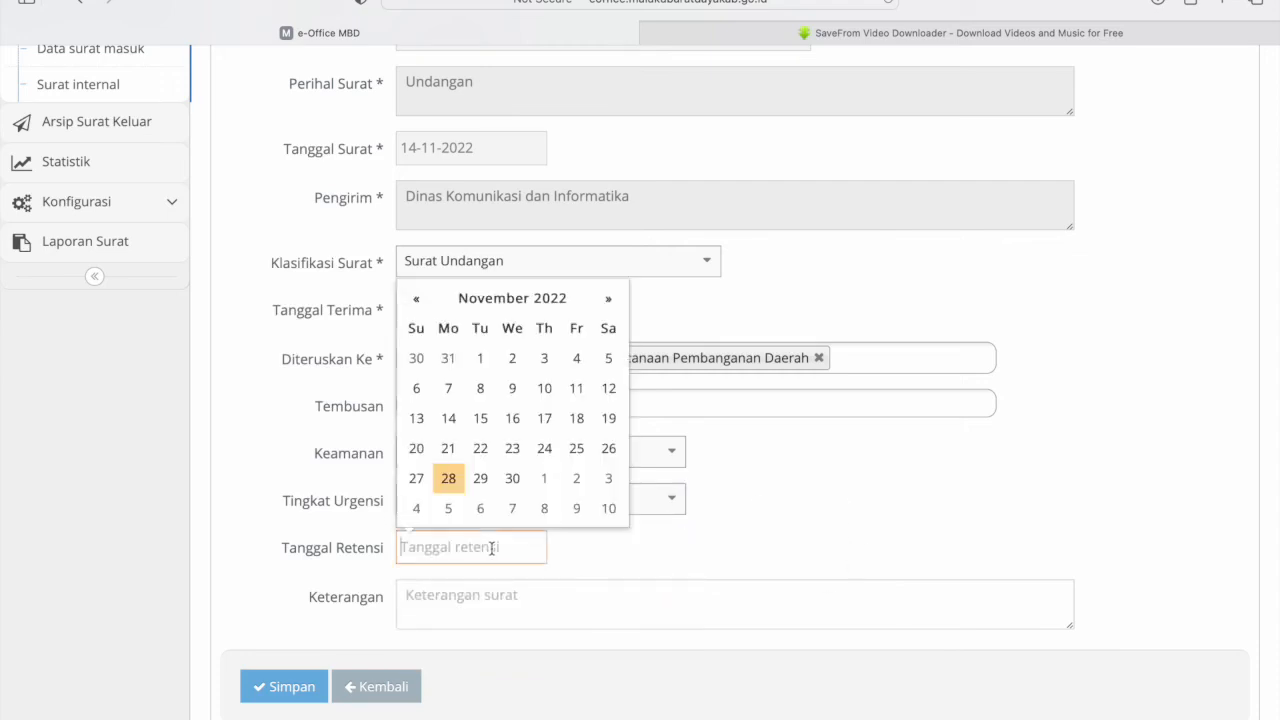
{"action": "left_click", "coordinate": [489, 588]}
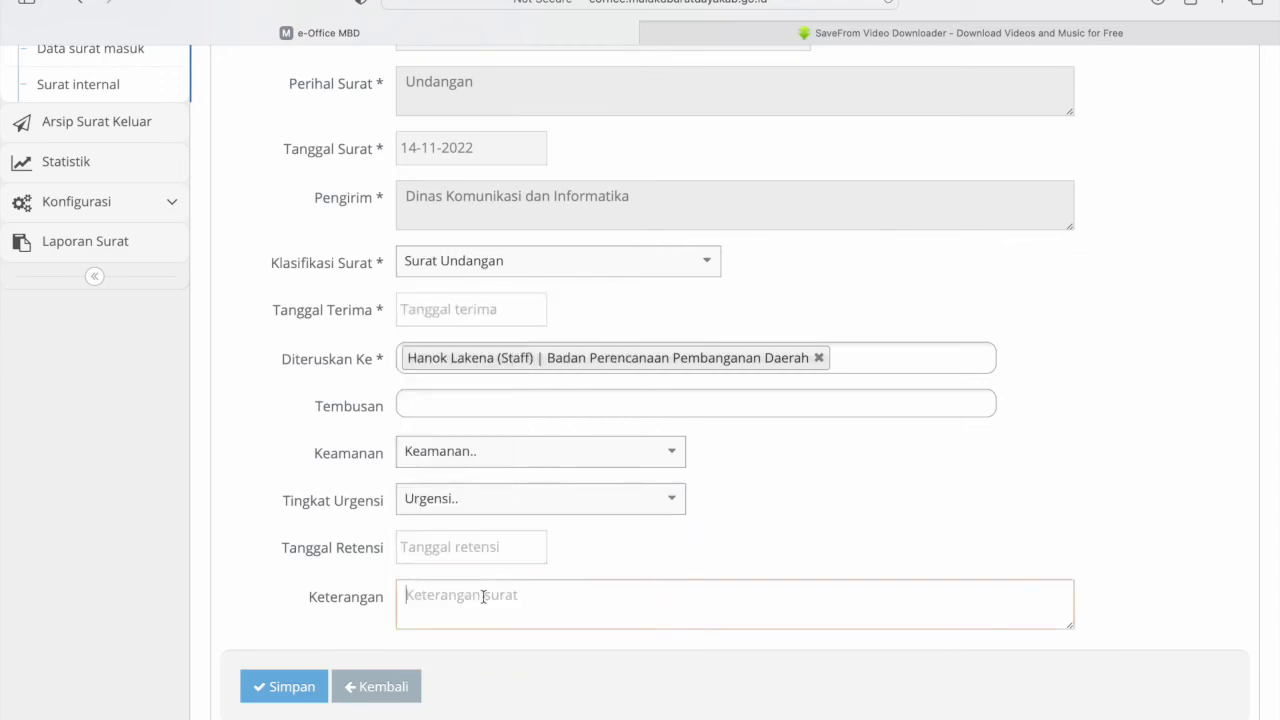
{"action": "left_click", "coordinate": [281, 697]}
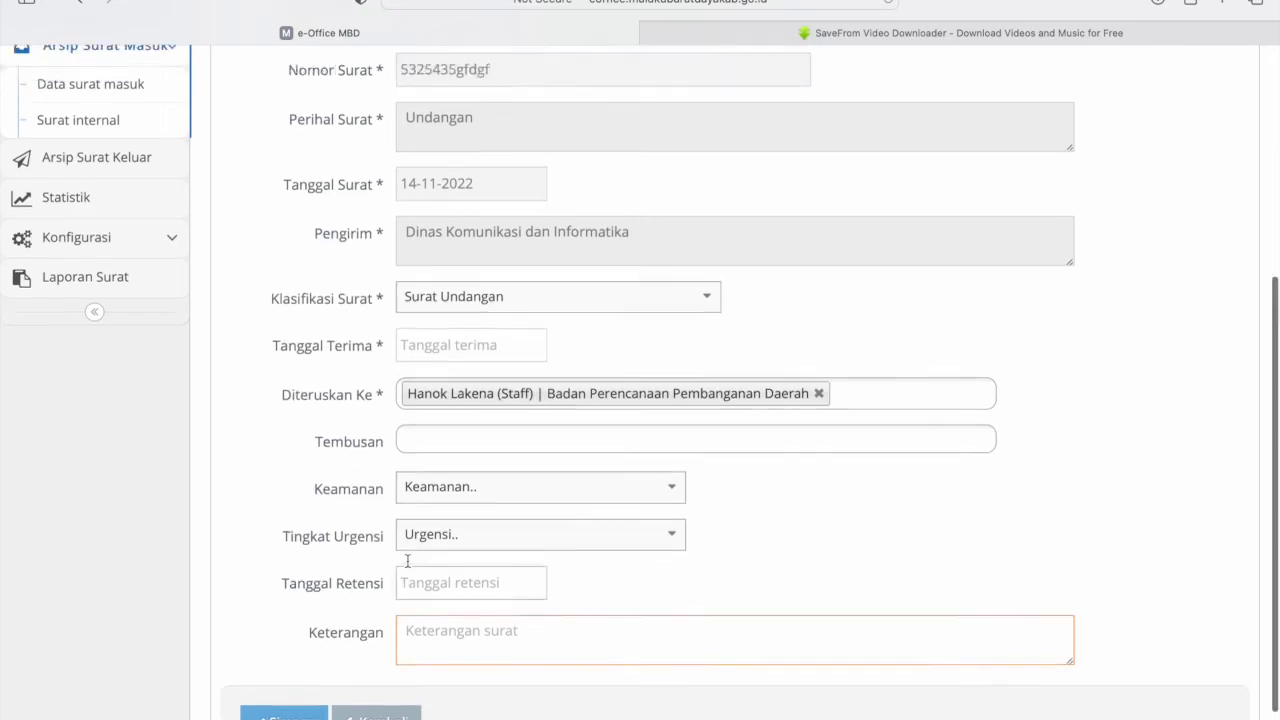
{"action": "scroll", "coordinate": [407, 560], "scroll_direction": "down", "scroll_amount": 4}
{"action": "scroll", "coordinate": [407, 560], "scroll_direction": "up", "scroll_amount": 1}
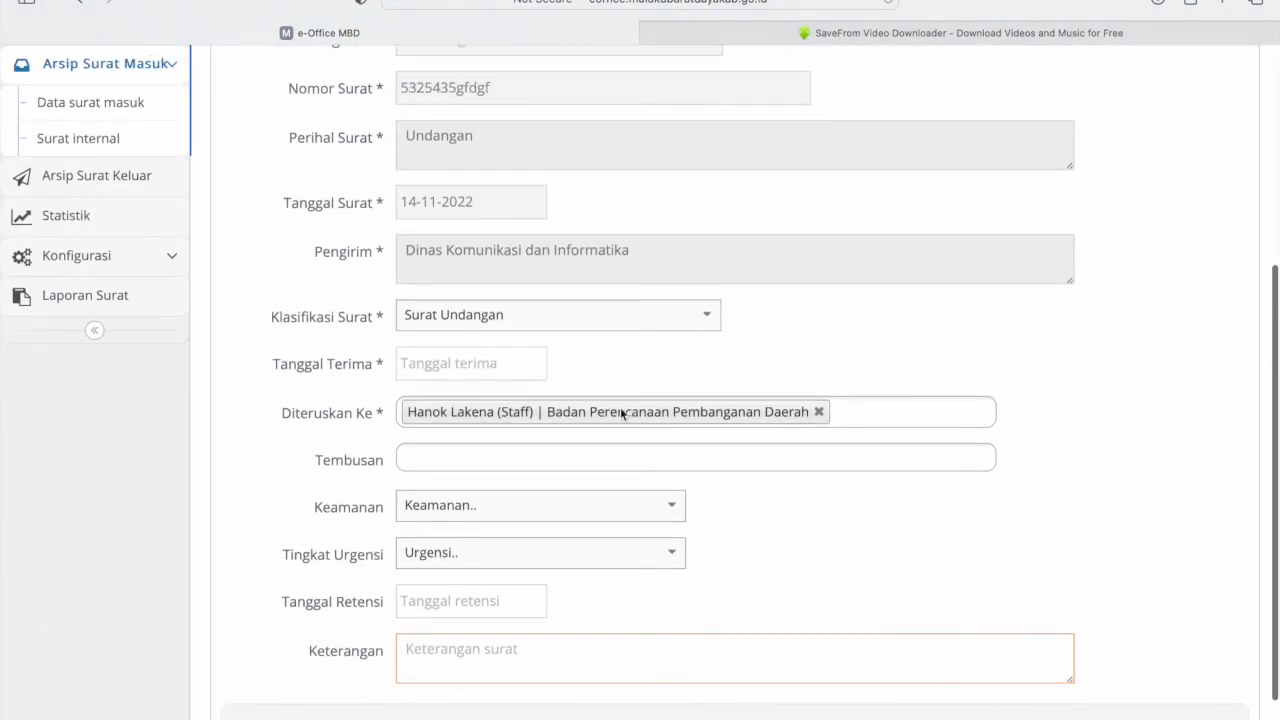
{"action": "scroll", "coordinate": [694, 420], "scroll_direction": "up", "scroll_amount": 4}
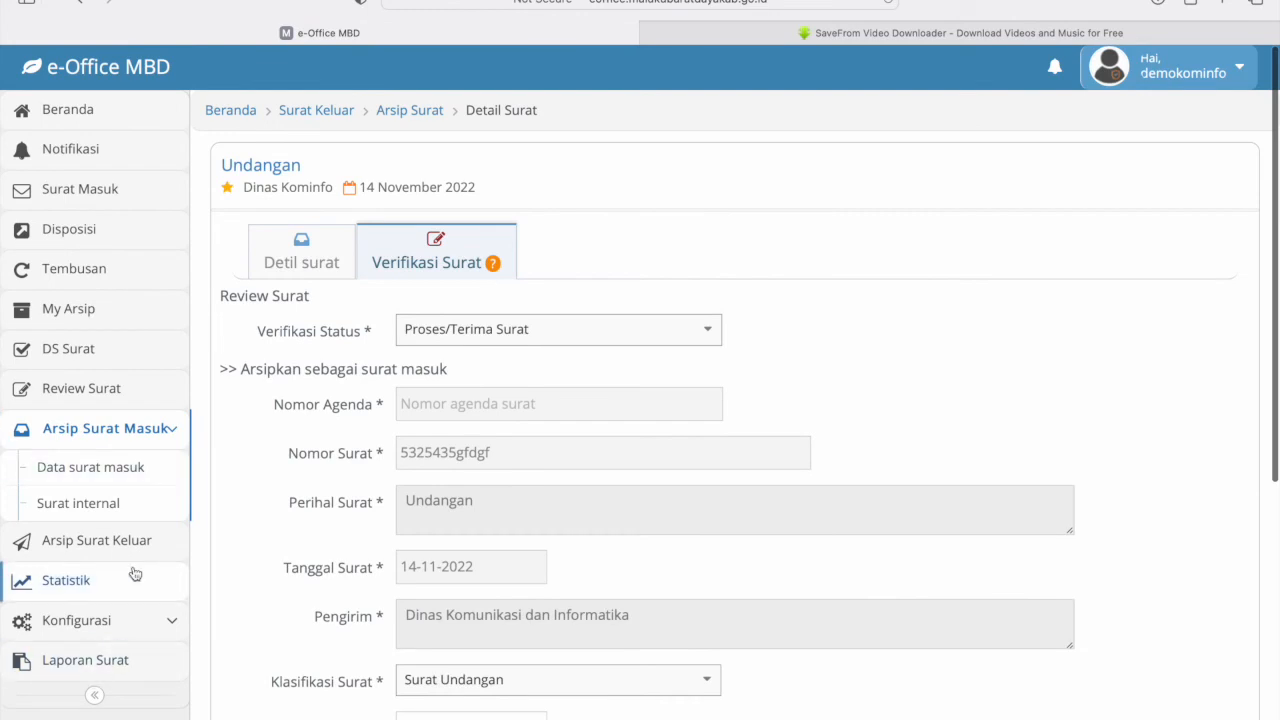
{"action": "scroll", "coordinate": [132, 565], "scroll_direction": "down", "scroll_amount": 2}
- Open Konfigurasi > Data Pengguna and edit the kabid penyelenggaraan e-goverment account
{"action": "left_click", "coordinate": [145, 500]}
{"action": "scroll", "coordinate": [143, 509], "scroll_direction": "down", "scroll_amount": 2}
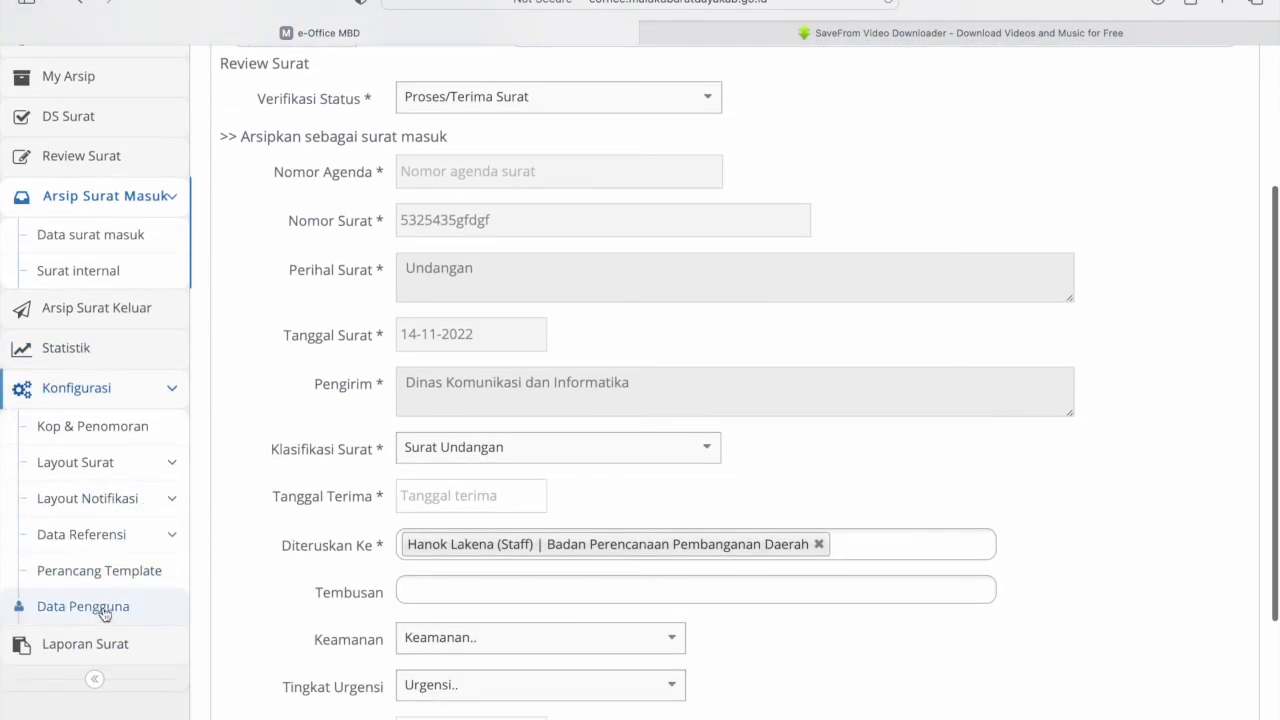
{"action": "left_click", "coordinate": [104, 617]}
{"action": "scroll", "coordinate": [360, 393], "scroll_direction": "down", "scroll_amount": 3}
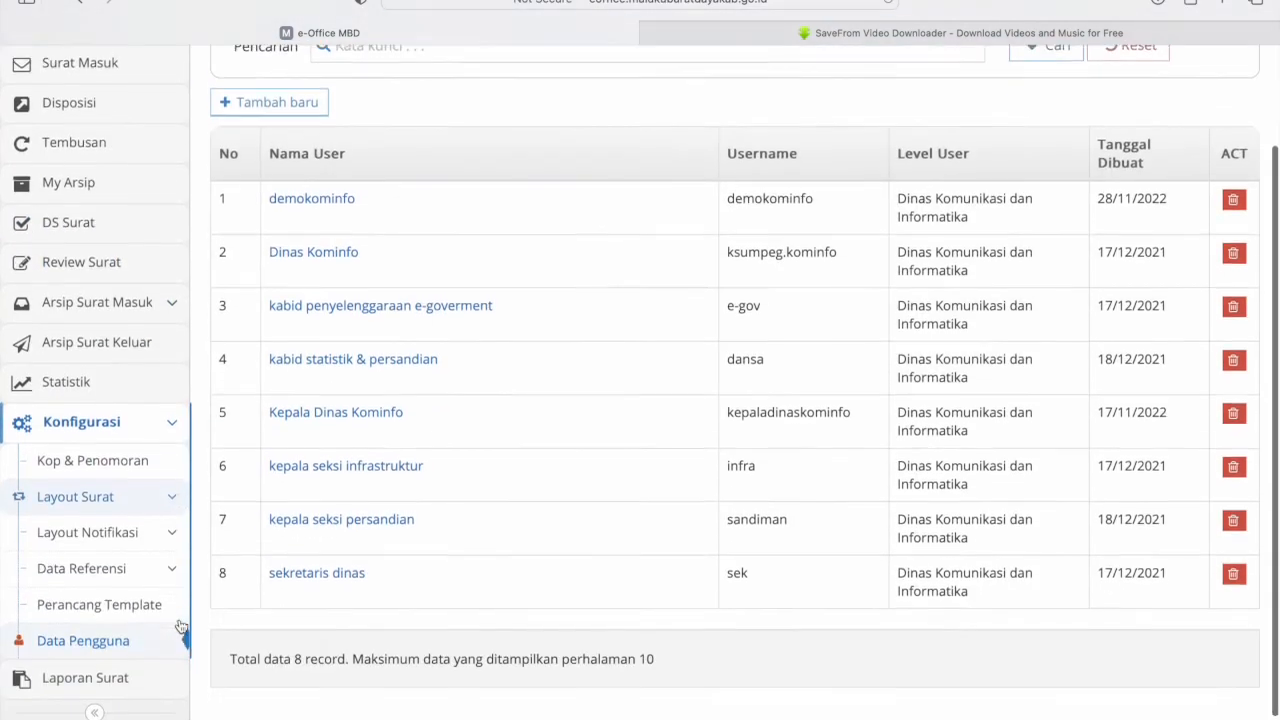
{"action": "scroll", "coordinate": [417, 364], "scroll_direction": "up", "scroll_amount": 2}
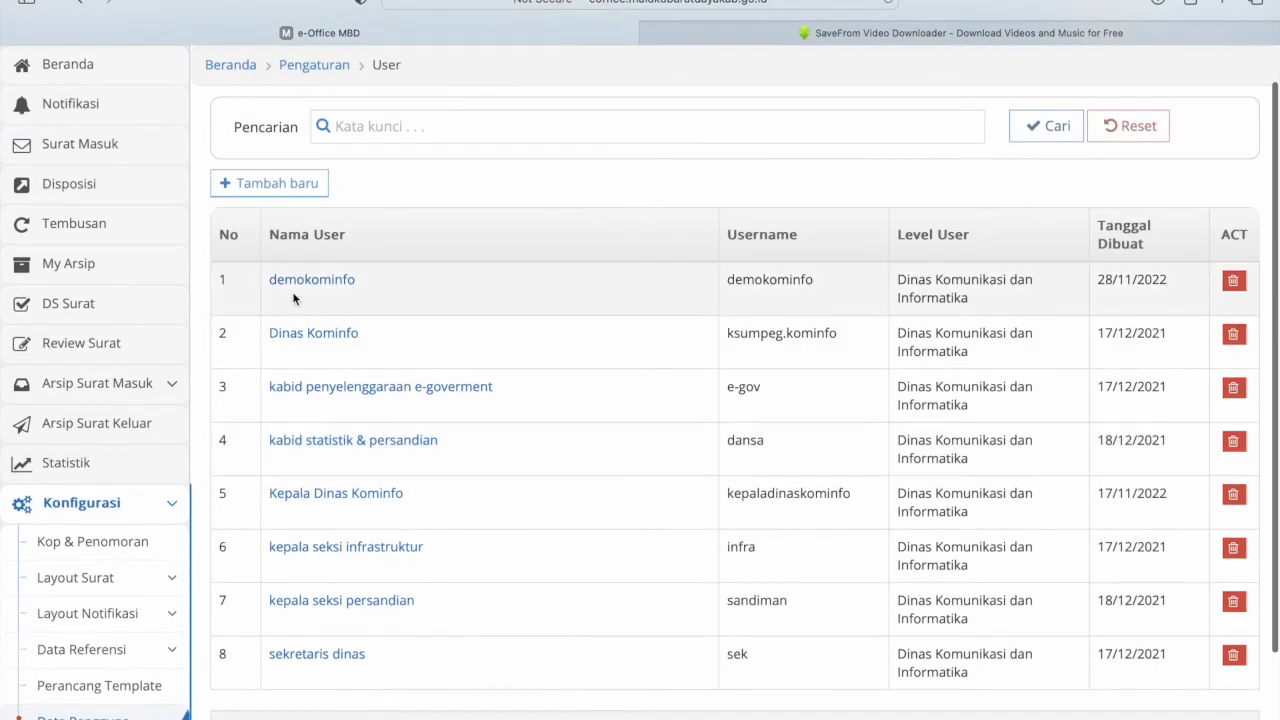
{"action": "scroll", "coordinate": [100, 688], "scroll_direction": "down", "scroll_amount": 3}
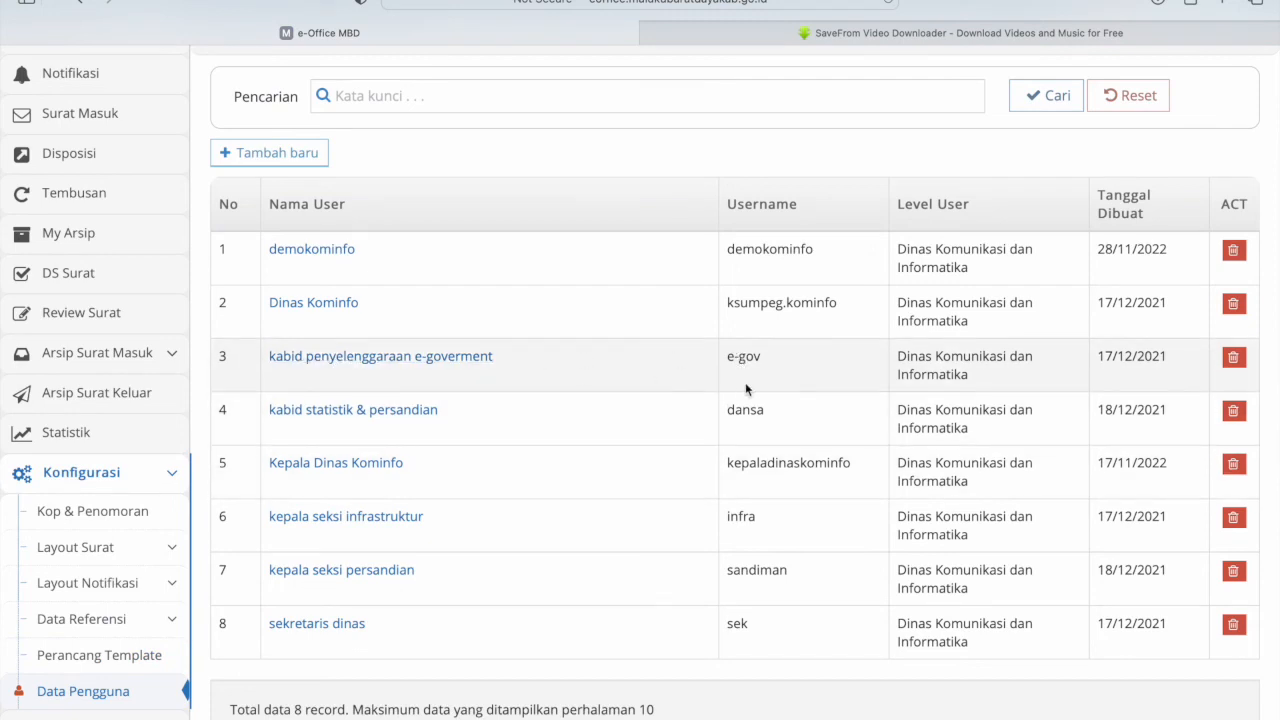
{"action": "left_click", "coordinate": [463, 357]}
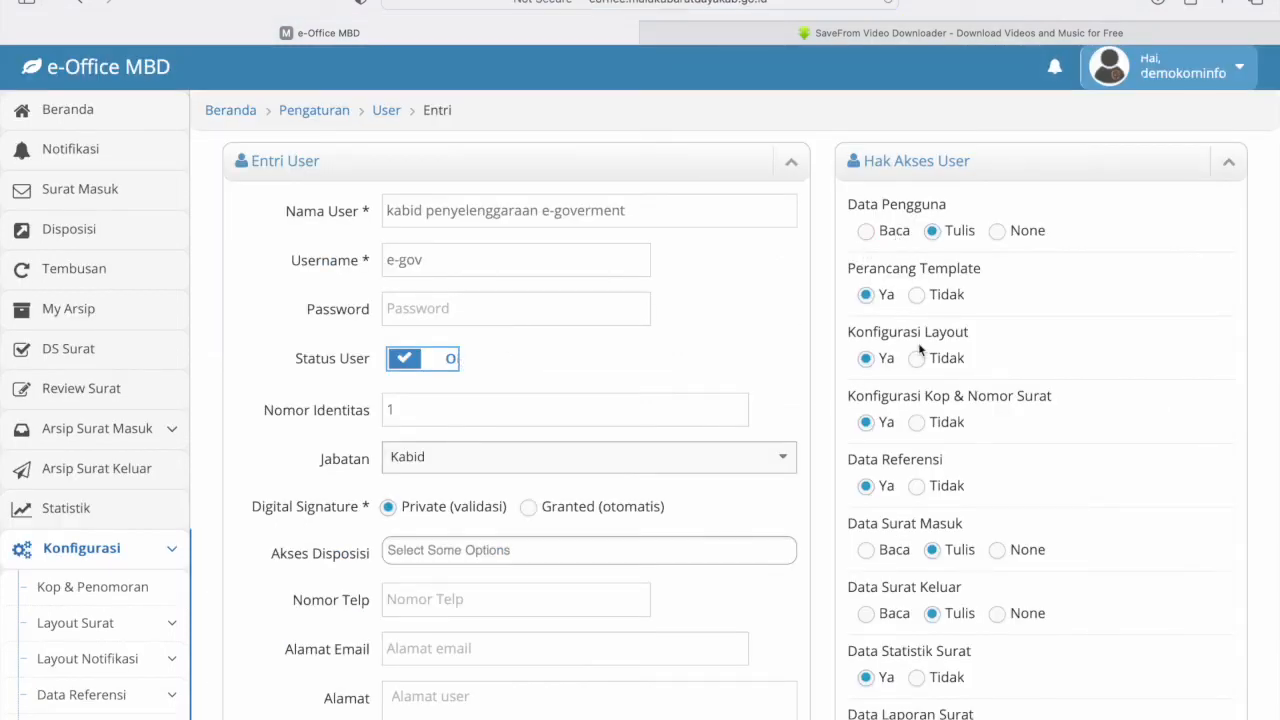
{"action": "scroll", "coordinate": [556, 380], "scroll_direction": "down", "scroll_amount": 5}
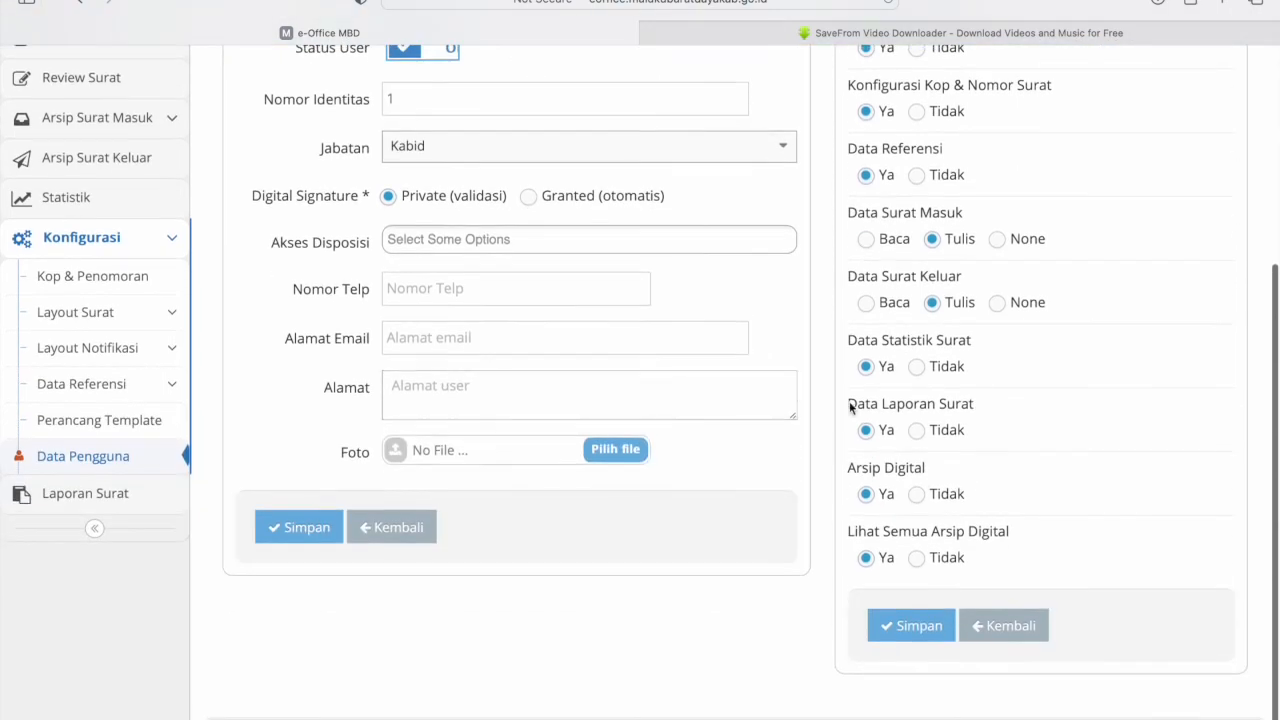
{"action": "scroll", "coordinate": [849, 401], "scroll_direction": "up", "scroll_amount": 5}
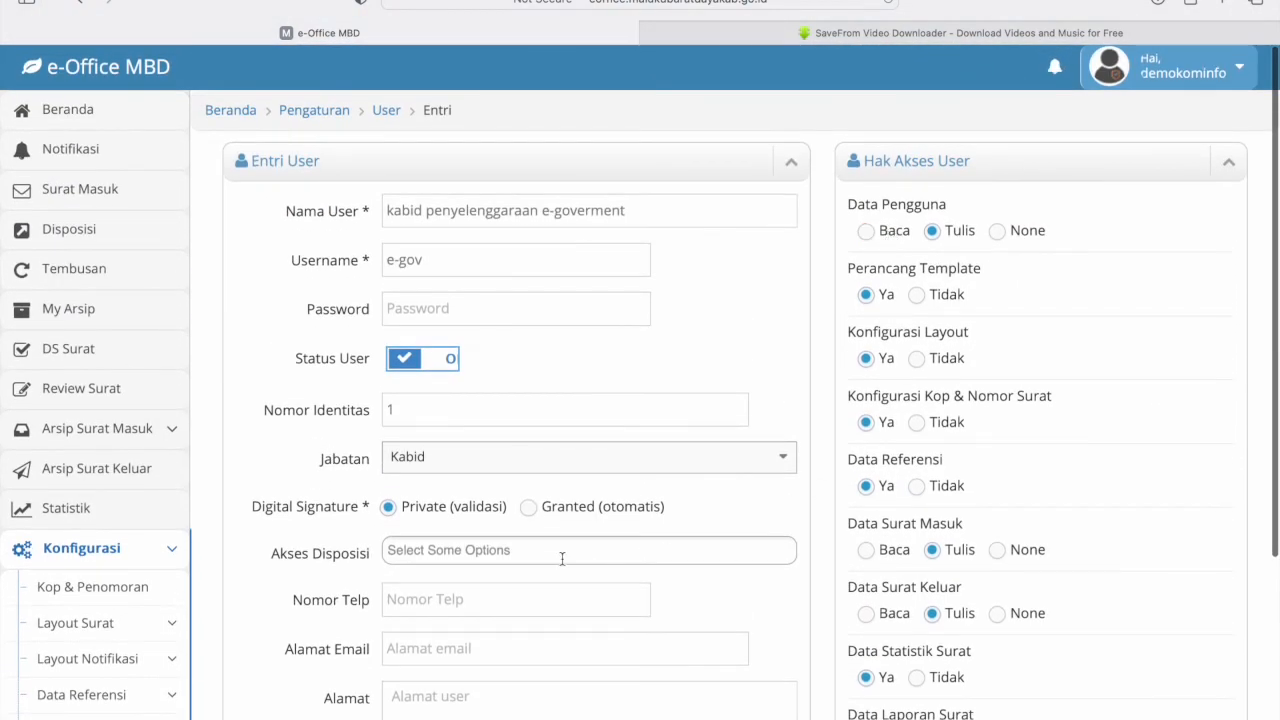
{"action": "scroll", "coordinate": [551, 690], "scroll_direction": "down", "scroll_amount": 2}
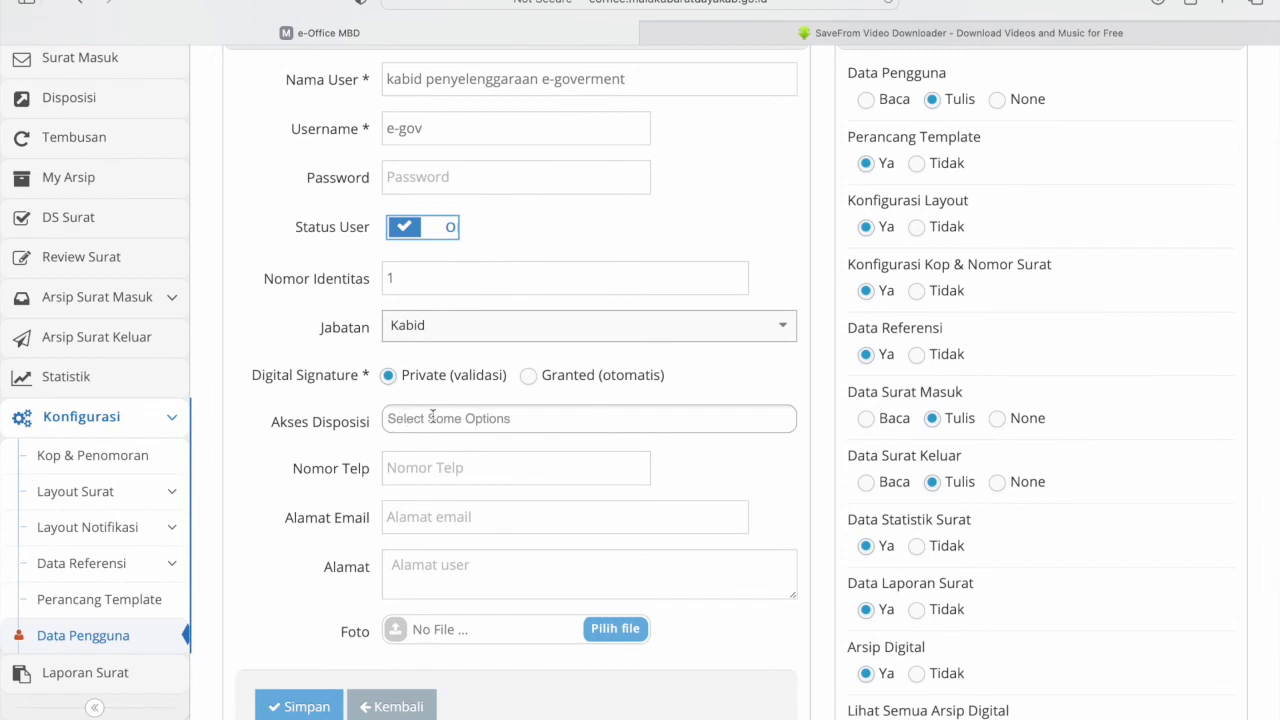
- Review the account's disposition access and Username fields without changing them
{"action": "left_click", "coordinate": [433, 417]}
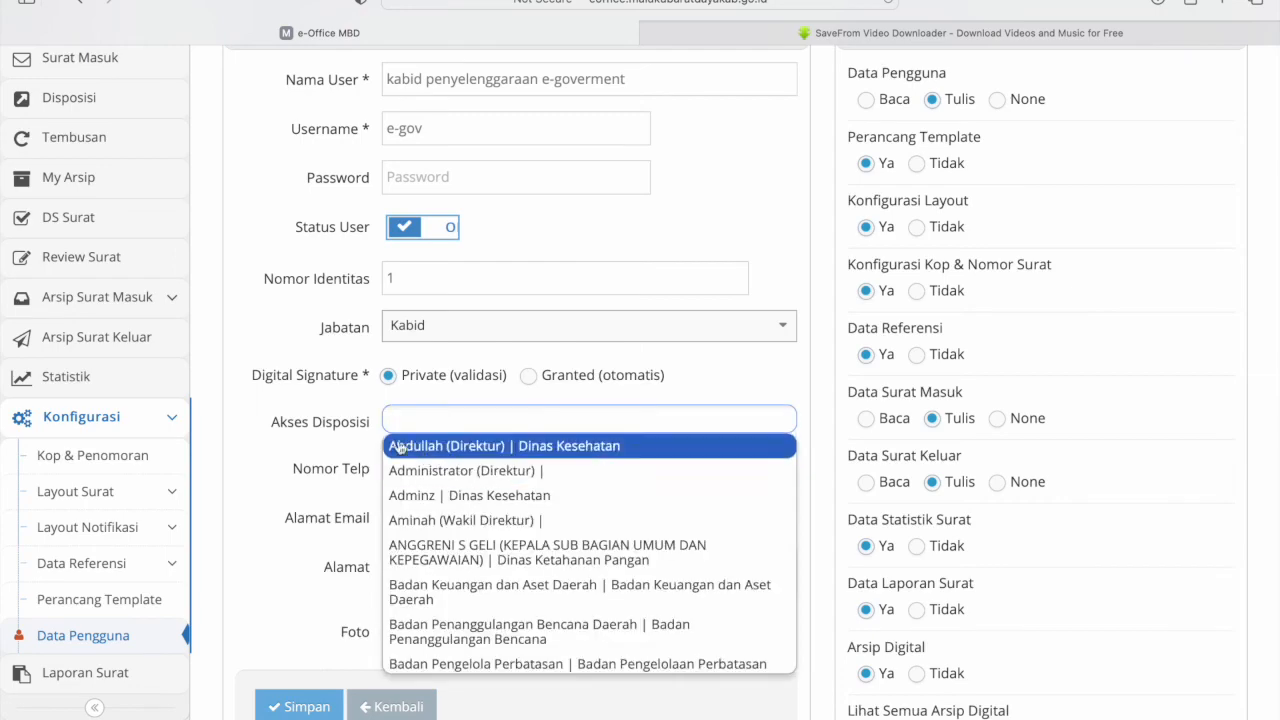
{"action": "left_click", "coordinate": [248, 412]}
{"action": "scroll", "coordinate": [269, 517], "scroll_direction": "down", "scroll_amount": 3}
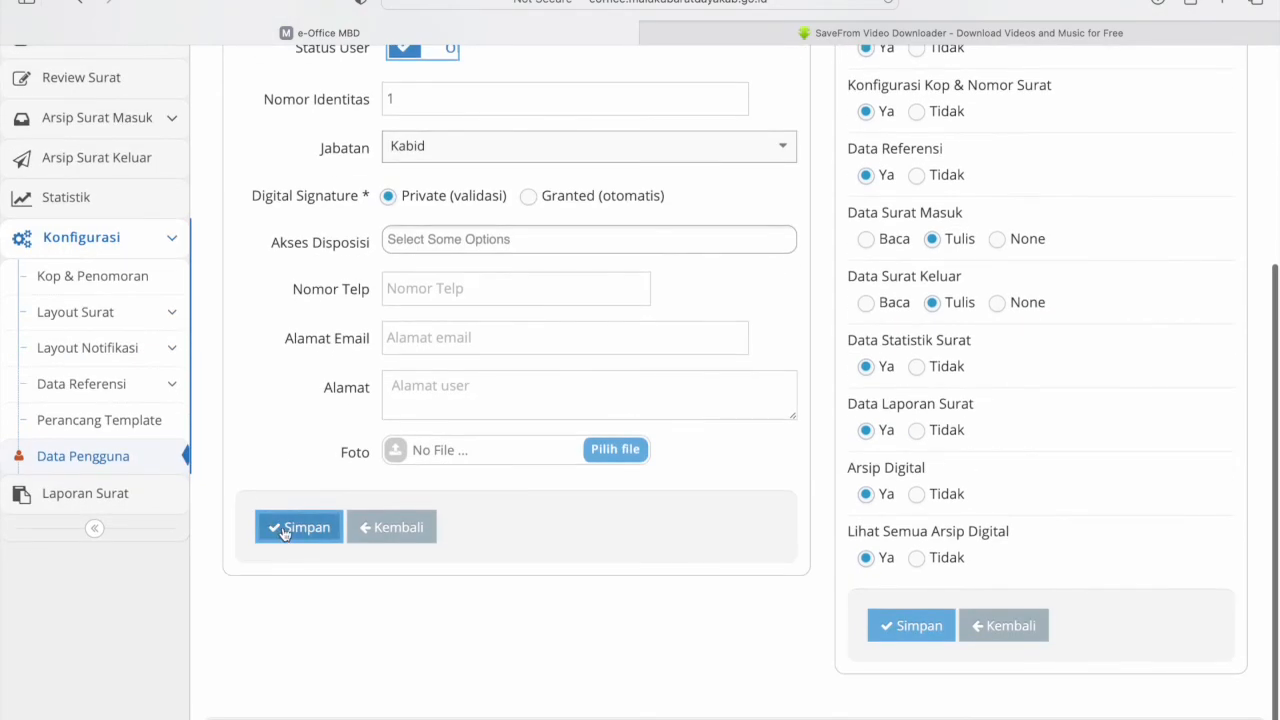
{"action": "scroll", "coordinate": [289, 532], "scroll_direction": "up", "scroll_amount": 5}
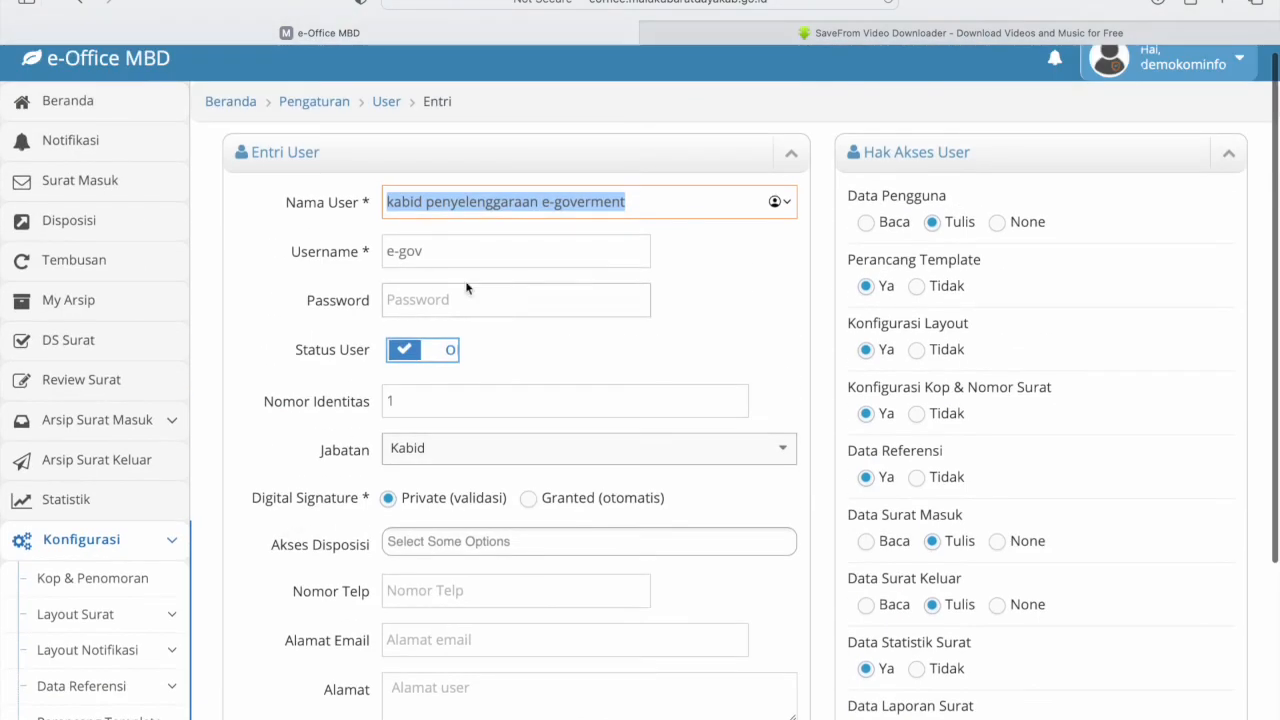
{"action": "left_click", "coordinate": [247, 280]}
{"action": "left_click", "coordinate": [441, 256]}
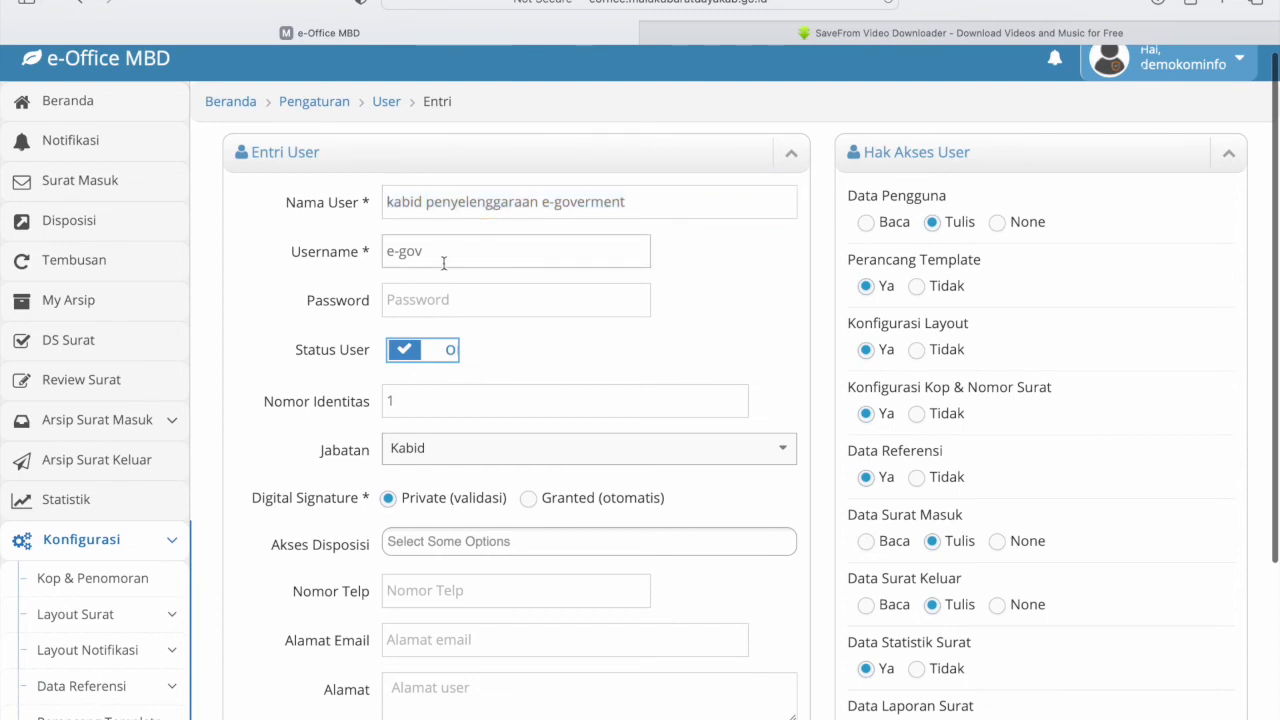
{"action": "triple_click", "coordinate": [436, 256]}
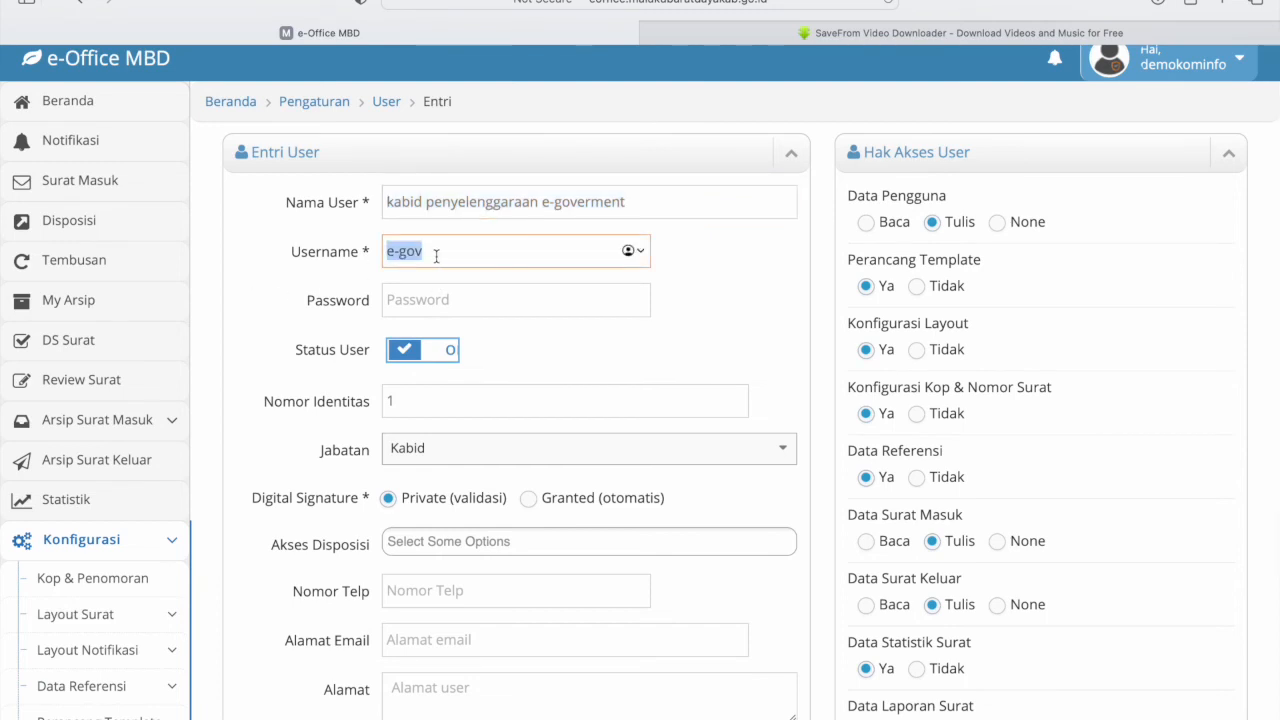
- Enter a new account password and save the user with Simpan
{"action": "left_click", "coordinate": [417, 299]}
{"action": "type", "text": "123"}
{"action": "left_click", "coordinate": [297, 385]}
{"action": "scroll", "coordinate": [297, 386], "scroll_direction": "down", "scroll_amount": 3}
{"action": "left_click", "coordinate": [302, 510]}
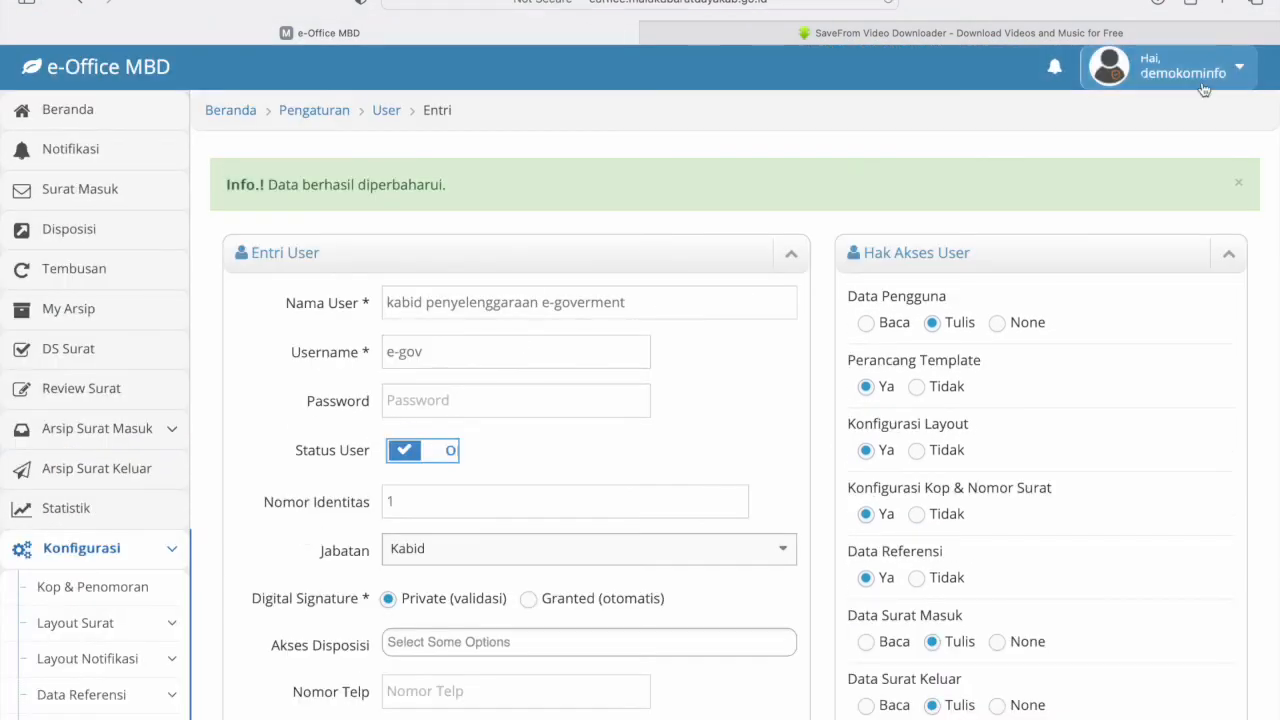
{"action": "left_click", "coordinate": [174, 548]}
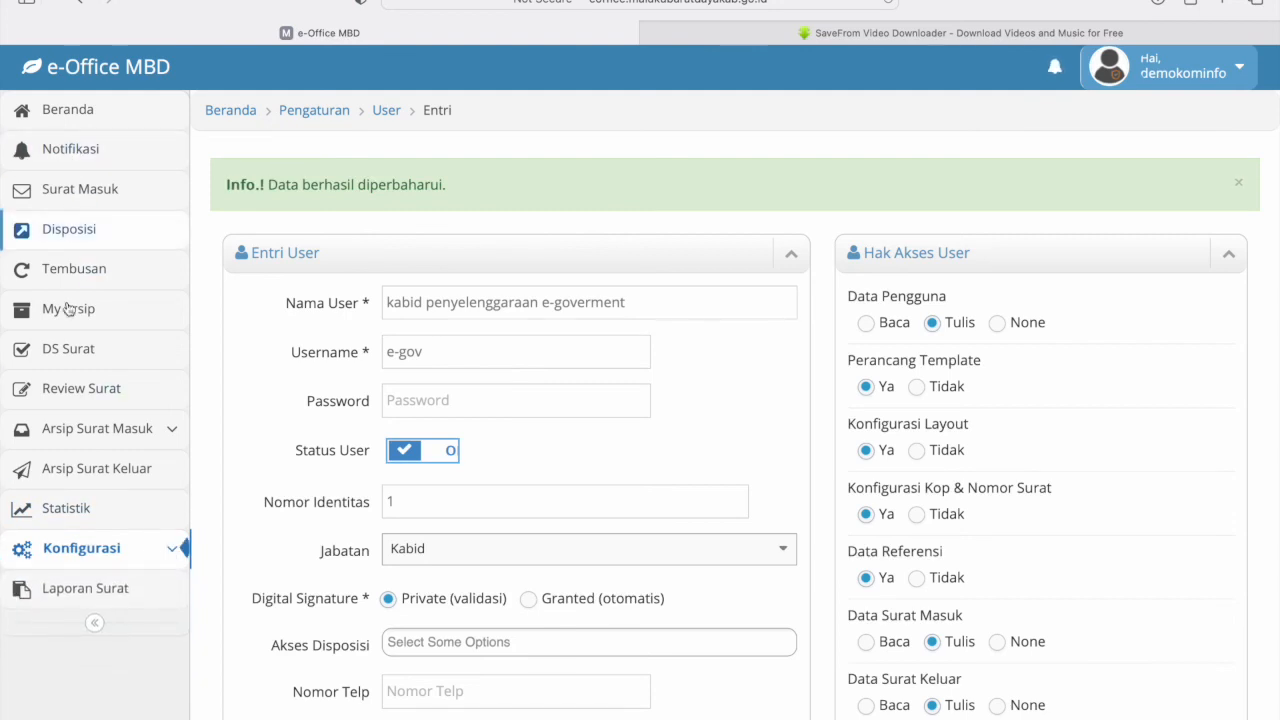
- Review the 13 outgoing letter archives from the dashboard card, then return to Beranda
{"action": "left_click", "coordinate": [58, 109]}
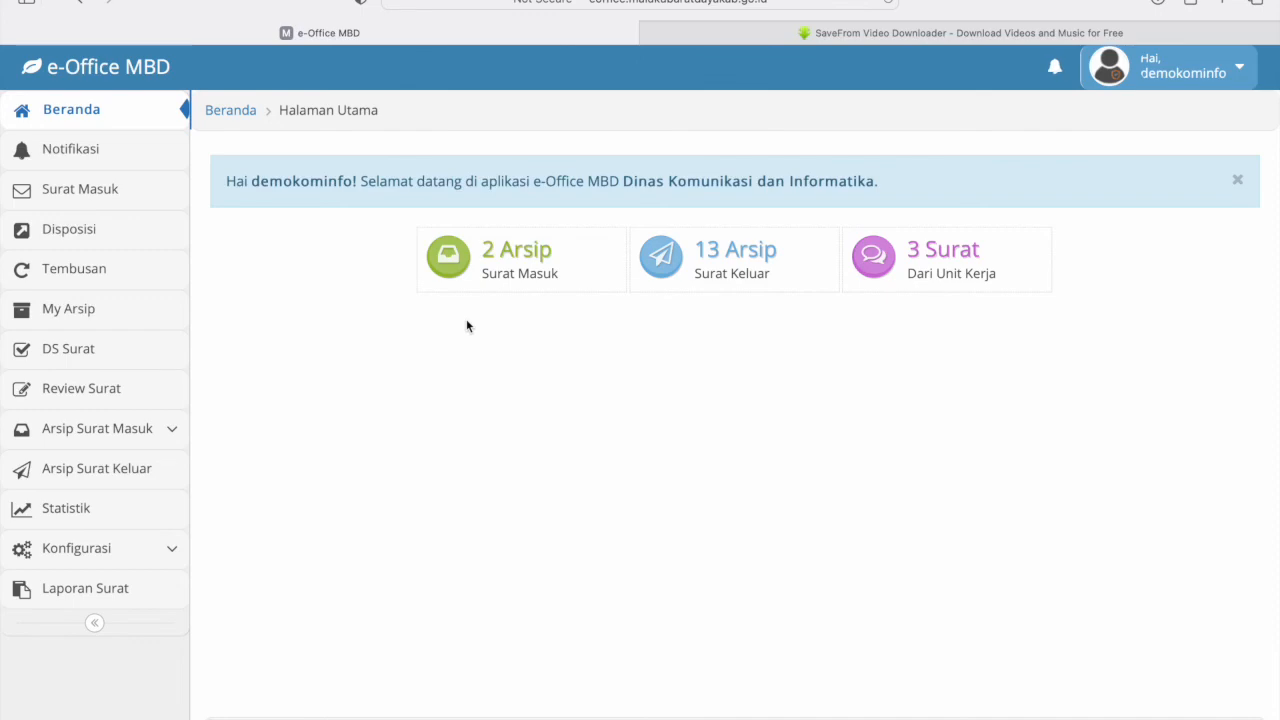
{"action": "left_click", "coordinate": [730, 253]}
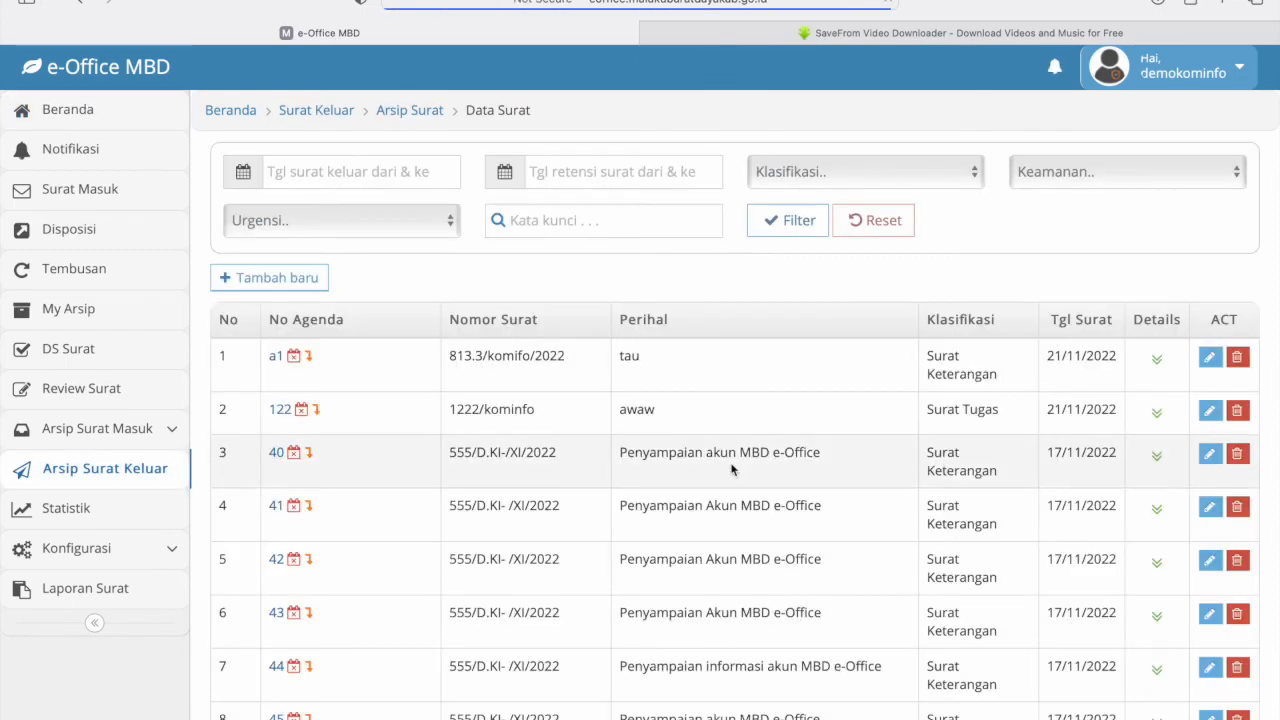
{"action": "scroll", "coordinate": [731, 462], "scroll_direction": "down", "scroll_amount": 6}
{"action": "scroll", "coordinate": [731, 462], "scroll_direction": "up", "scroll_amount": 6}
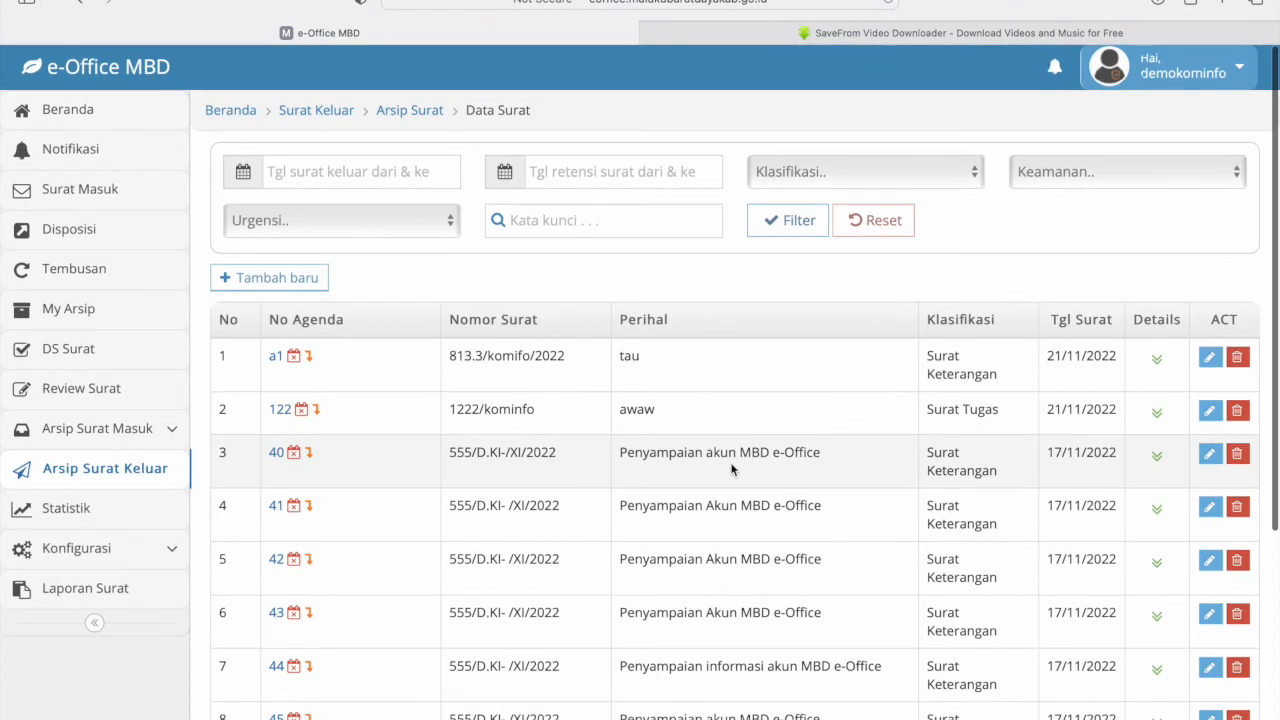
{"action": "left_click", "coordinate": [76, 111]}
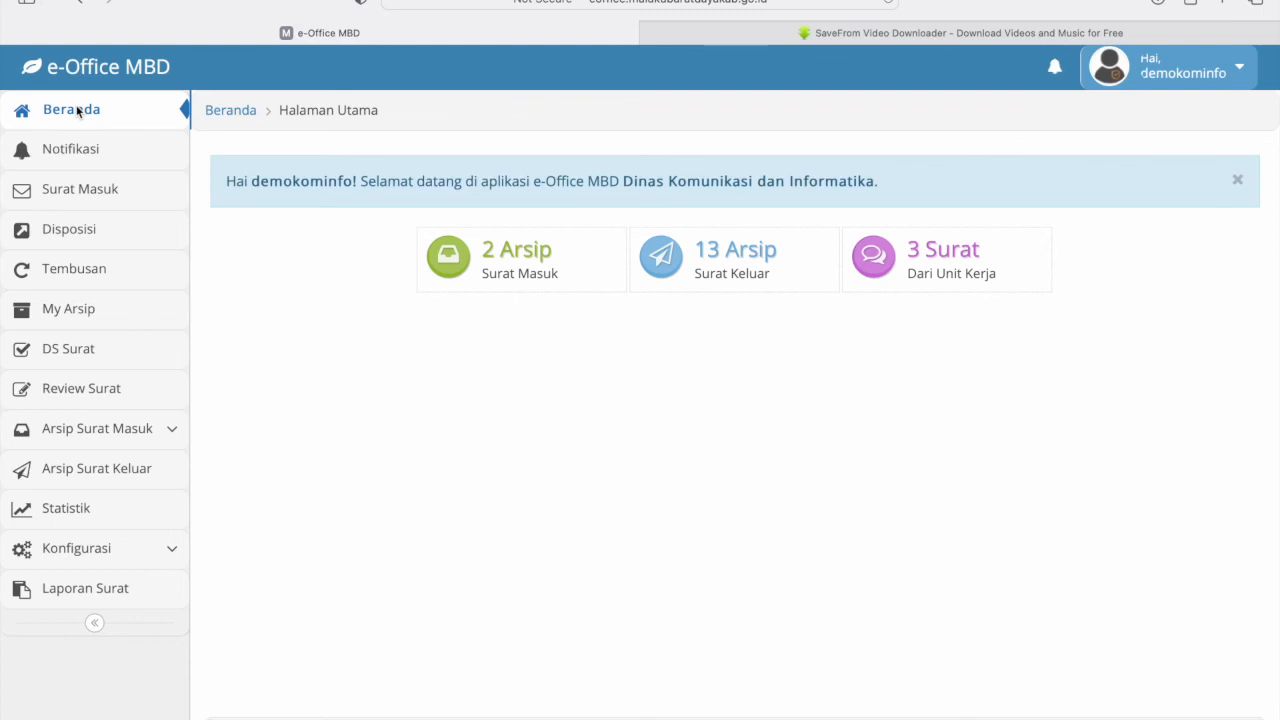
{"action": "left_click", "coordinate": [73, 318]}
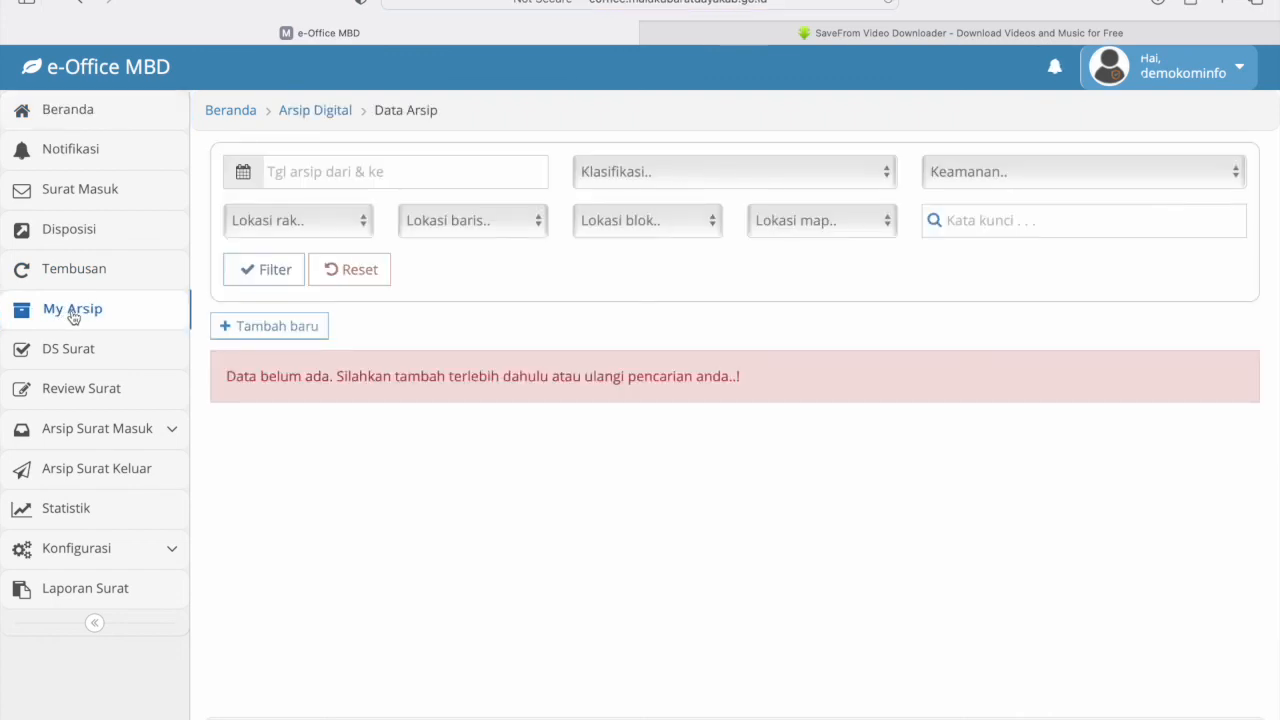
{"action": "left_click", "coordinate": [57, 121]}
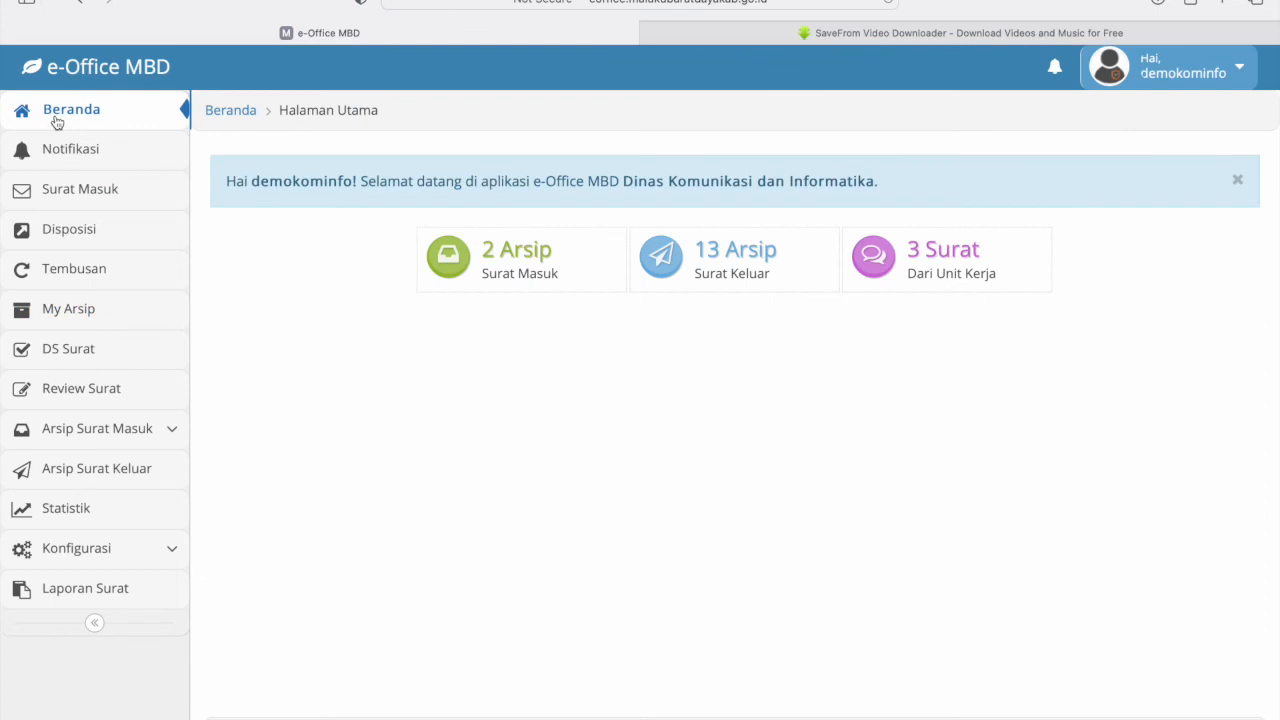